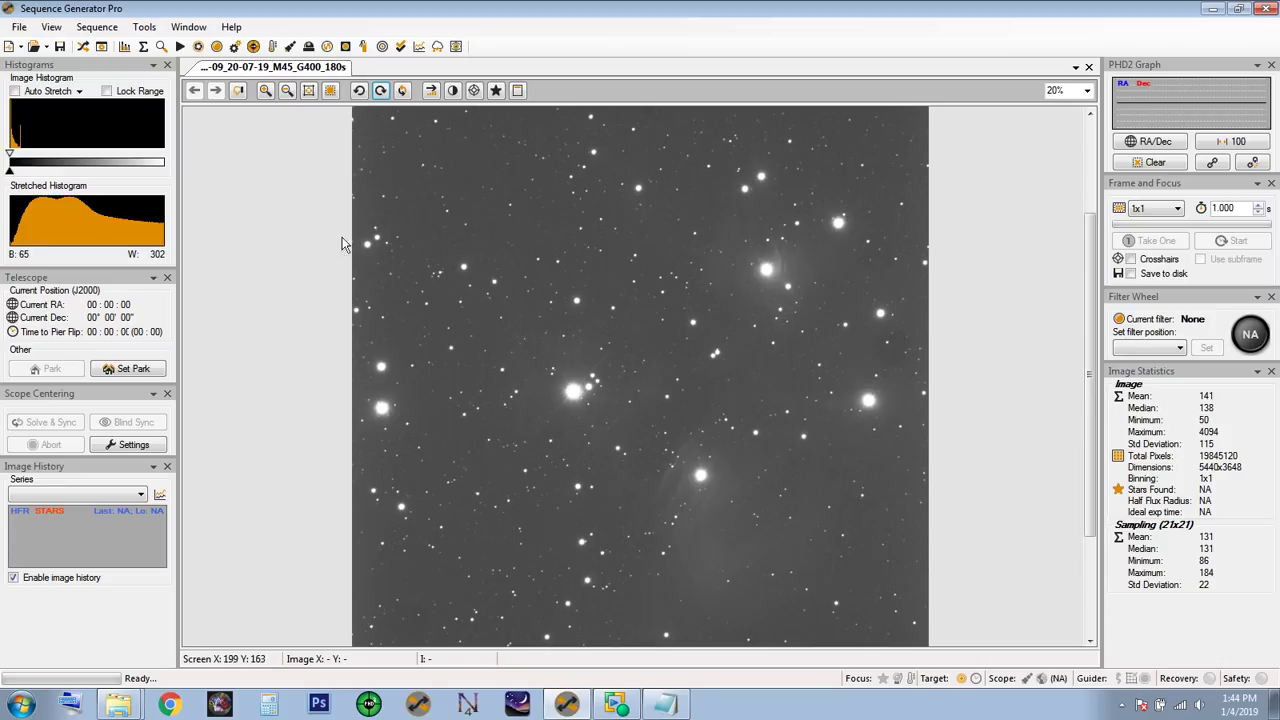
- Review the focal length, pixel size and chip pixels in the AT72ED.txt notes, moving the Notepad window aside as needed
click(660, 706)
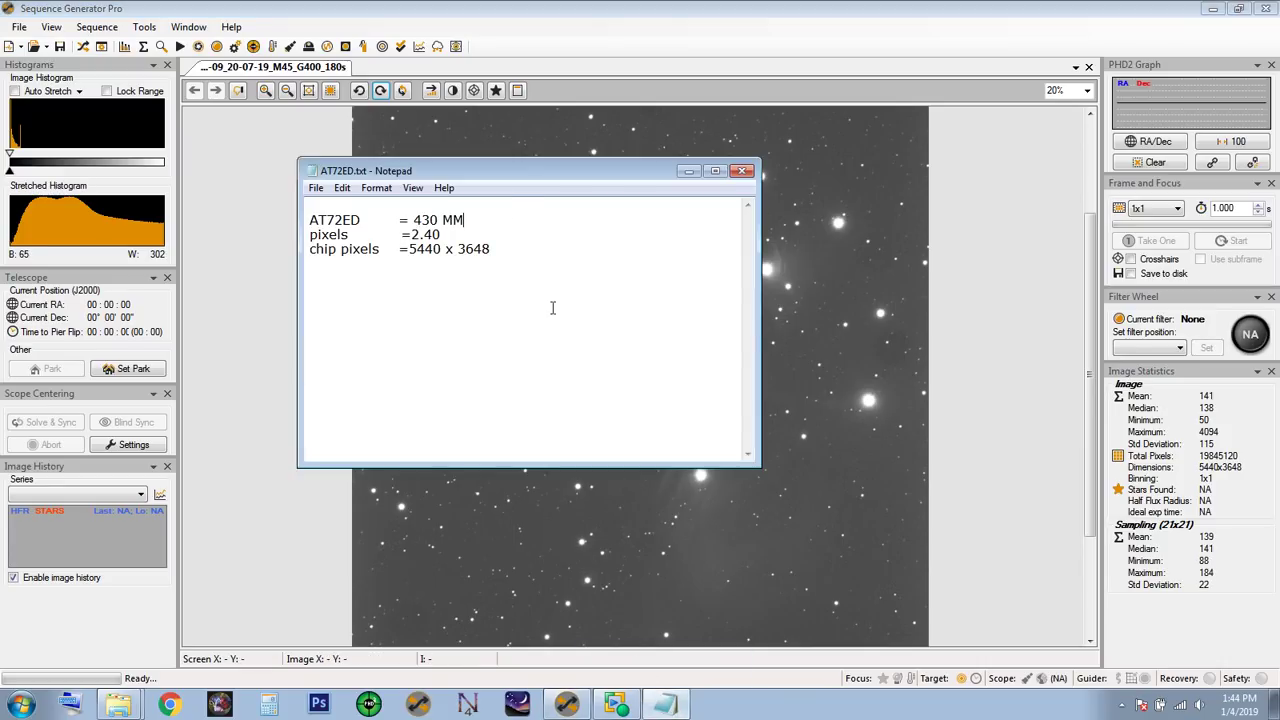
drag(500, 166, 619, 142)
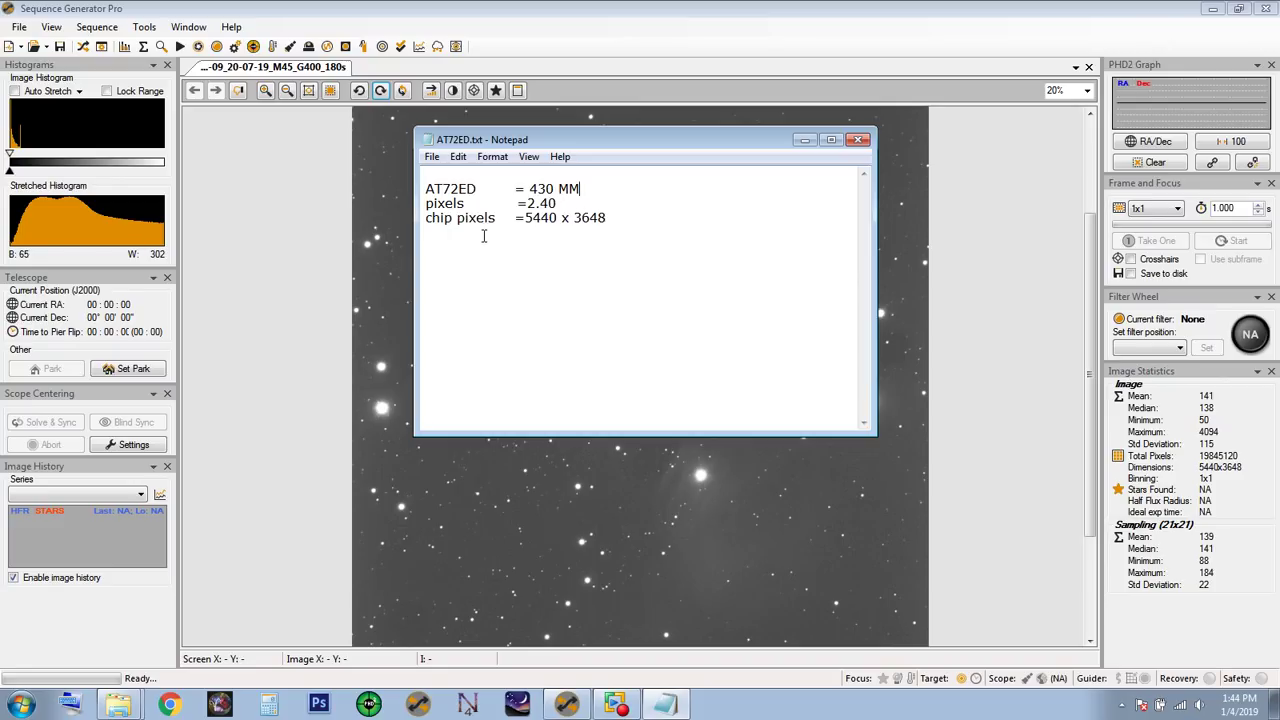
click(562, 204)
drag(657, 148, 620, 150)
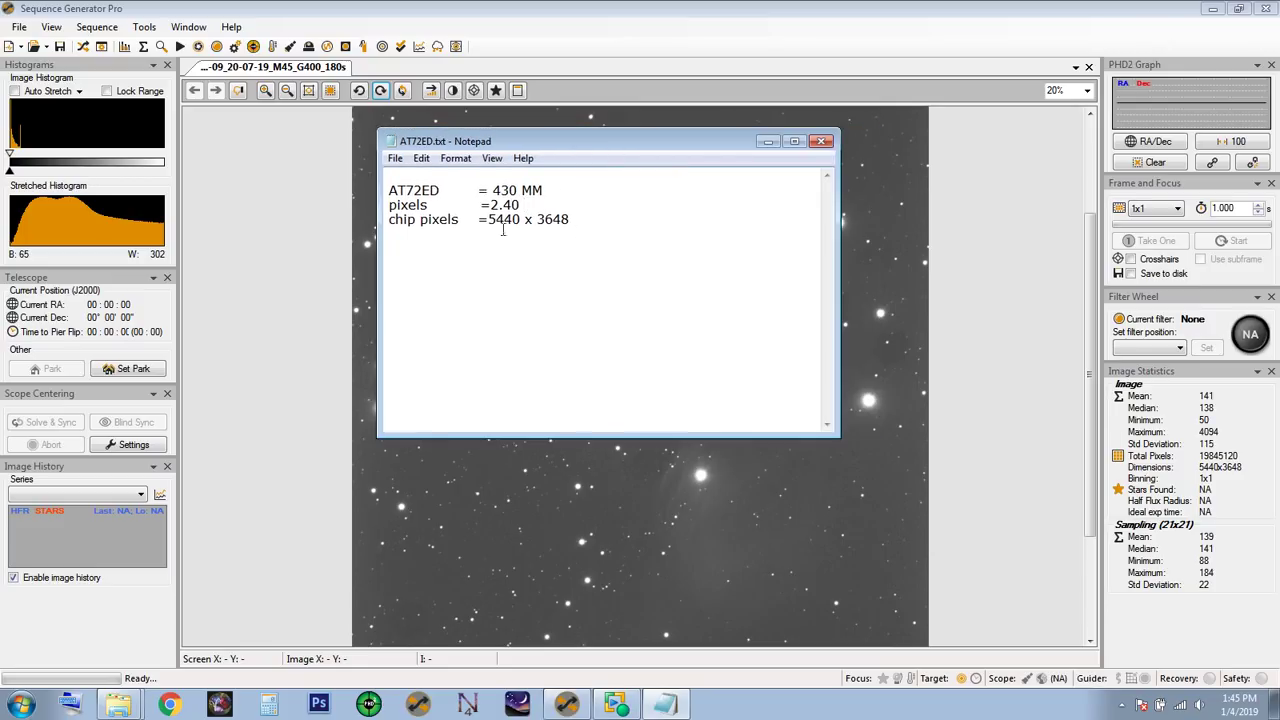
click(763, 142)
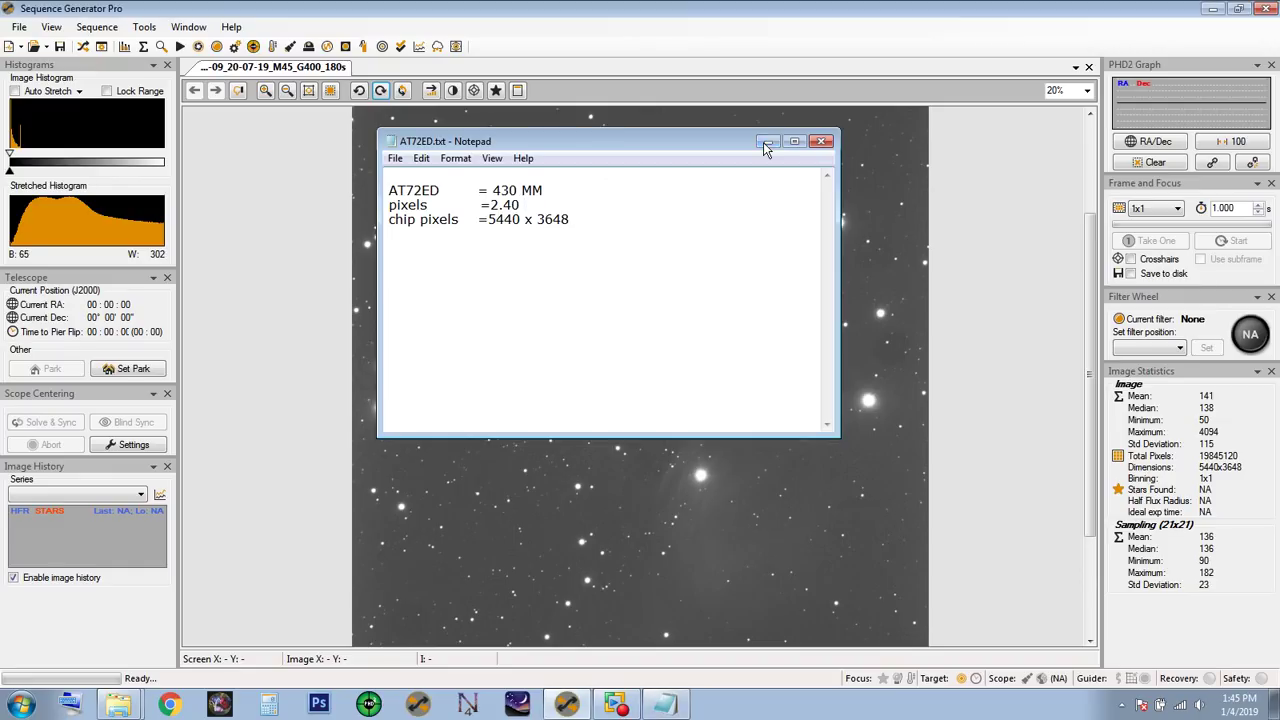
- Open the Equipment Profile Manager and load the AT72ED profile
click(148, 33)
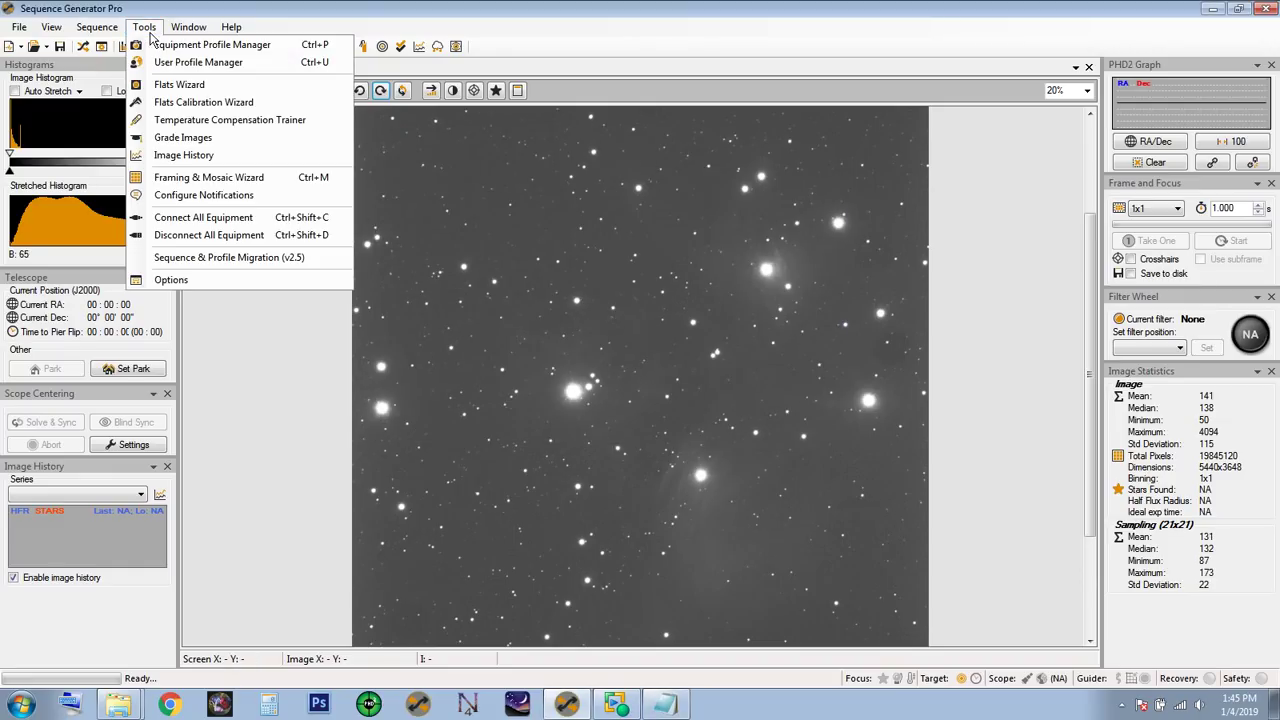
click(186, 47)
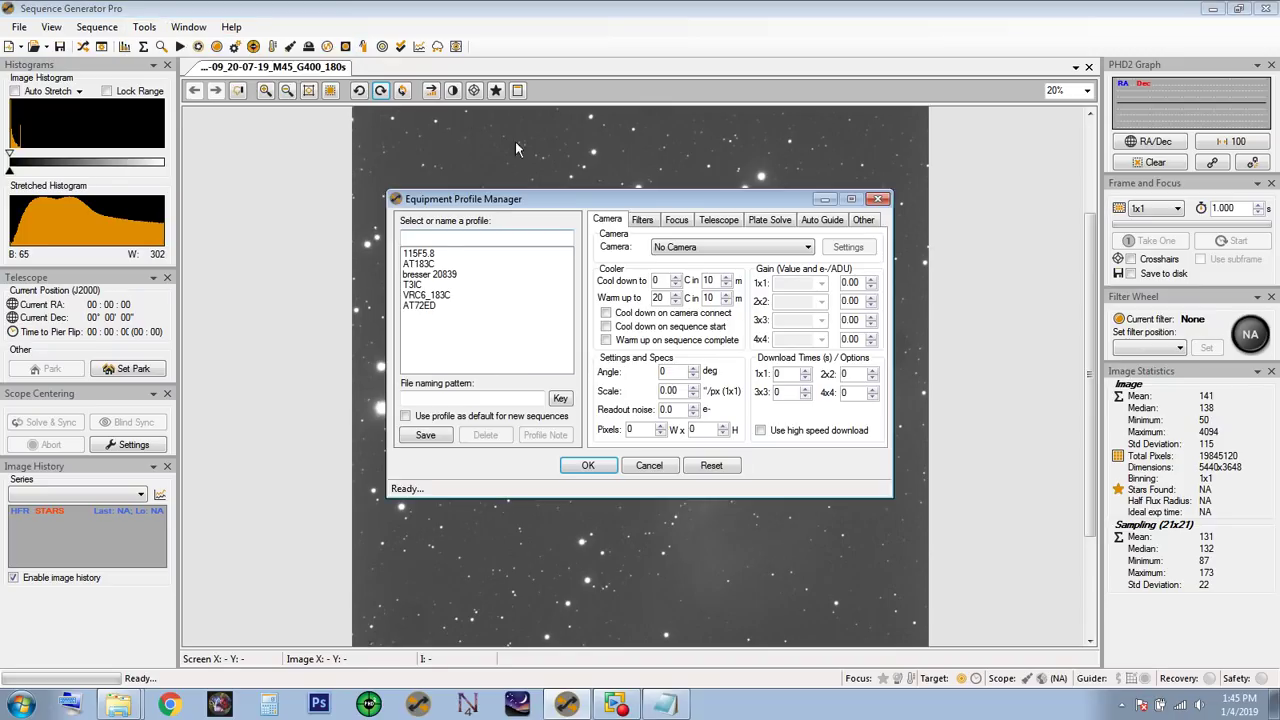
drag(480, 132, 480, 132)
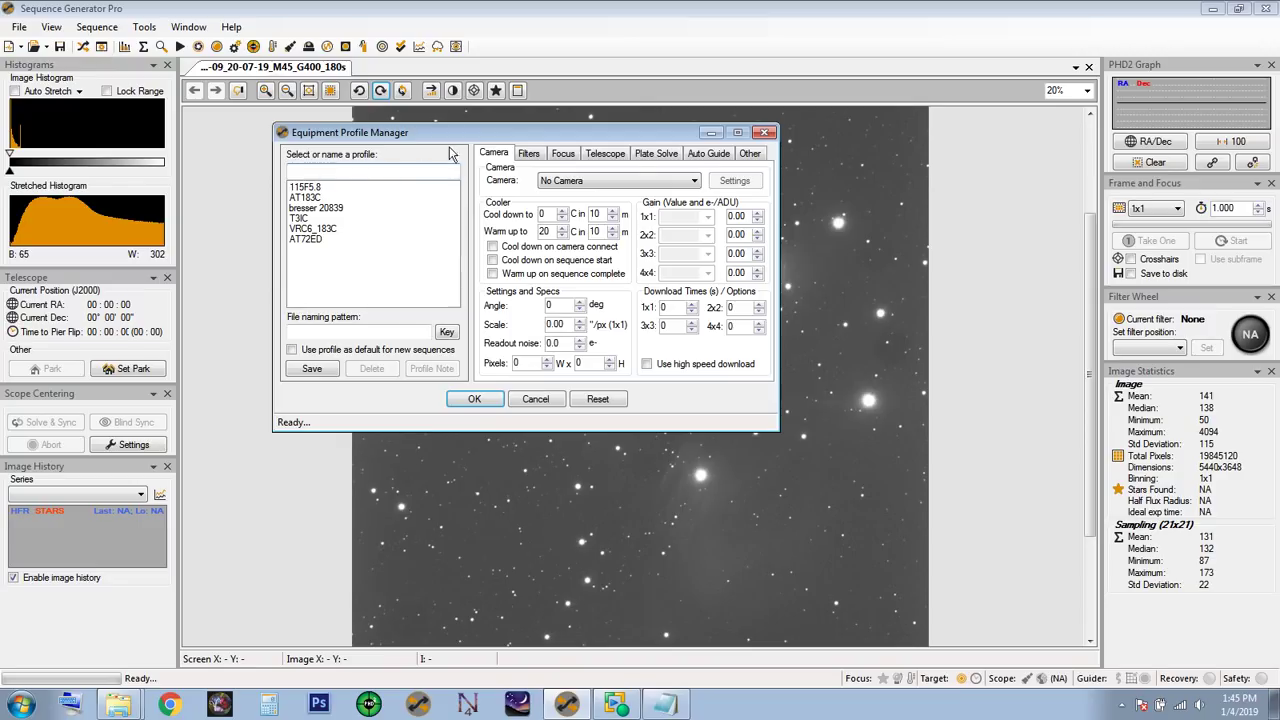
drag(457, 135, 537, 129)
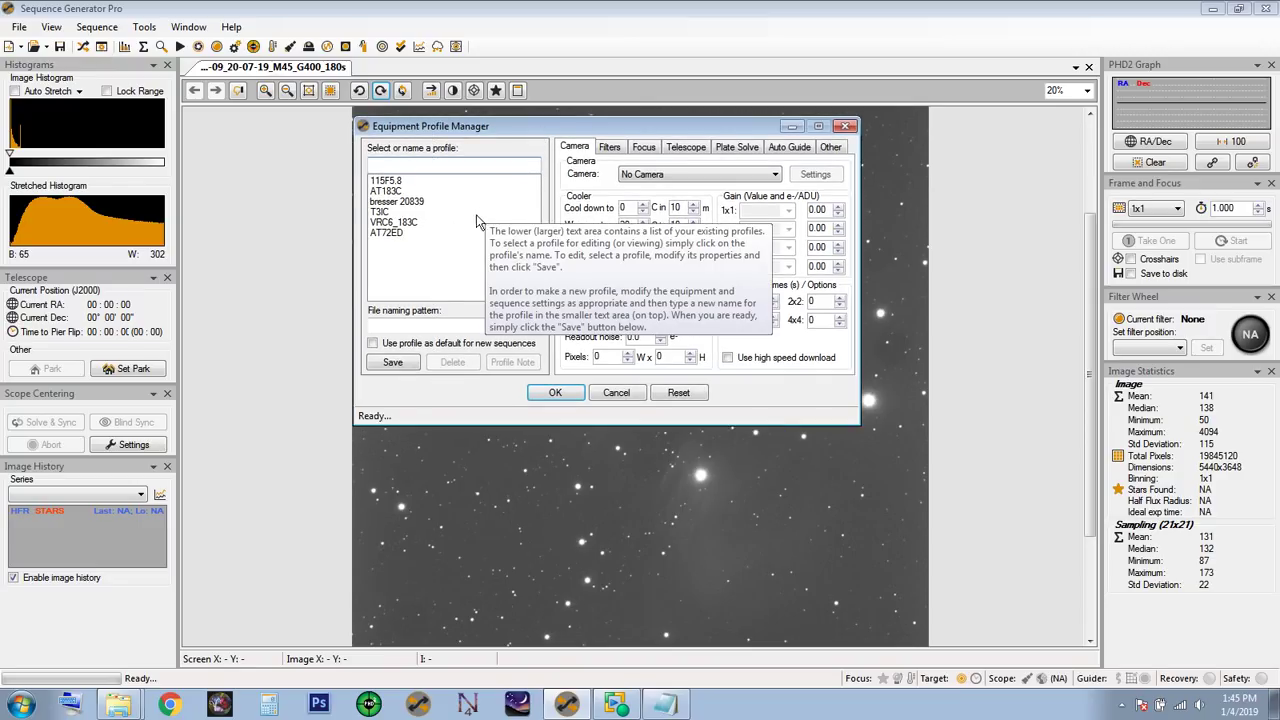
click(403, 235)
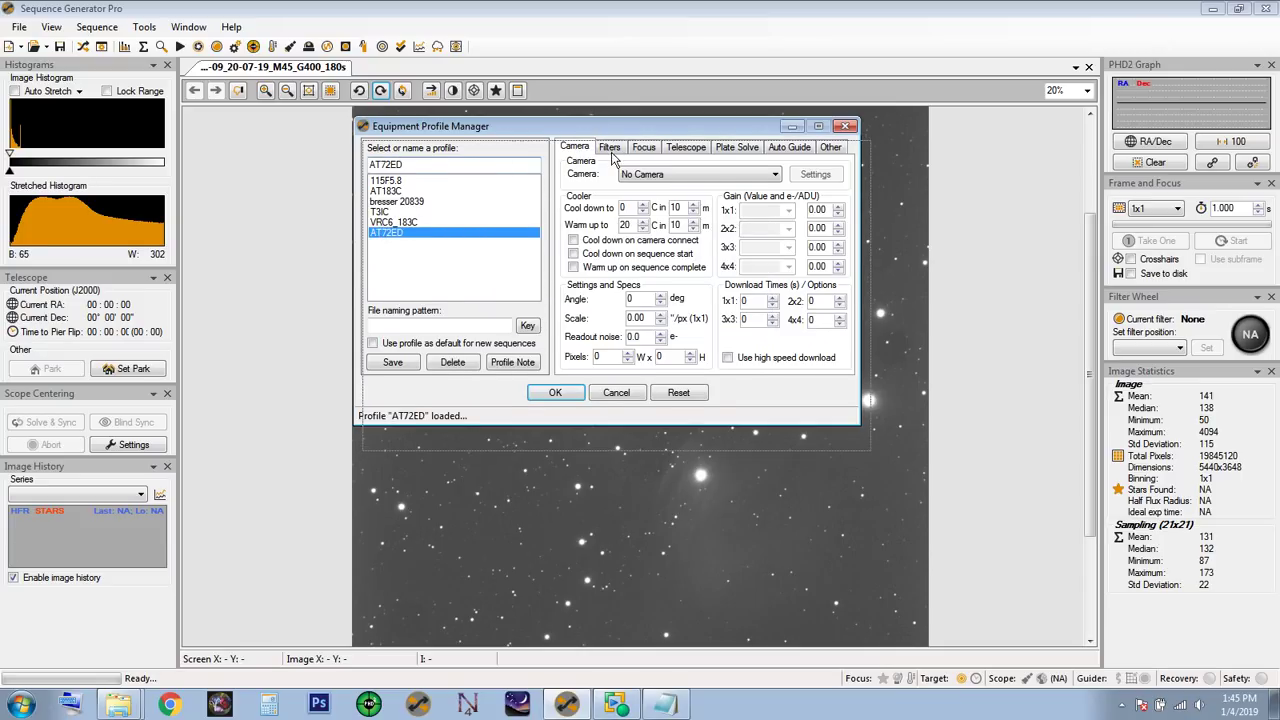
drag(603, 133, 613, 158)
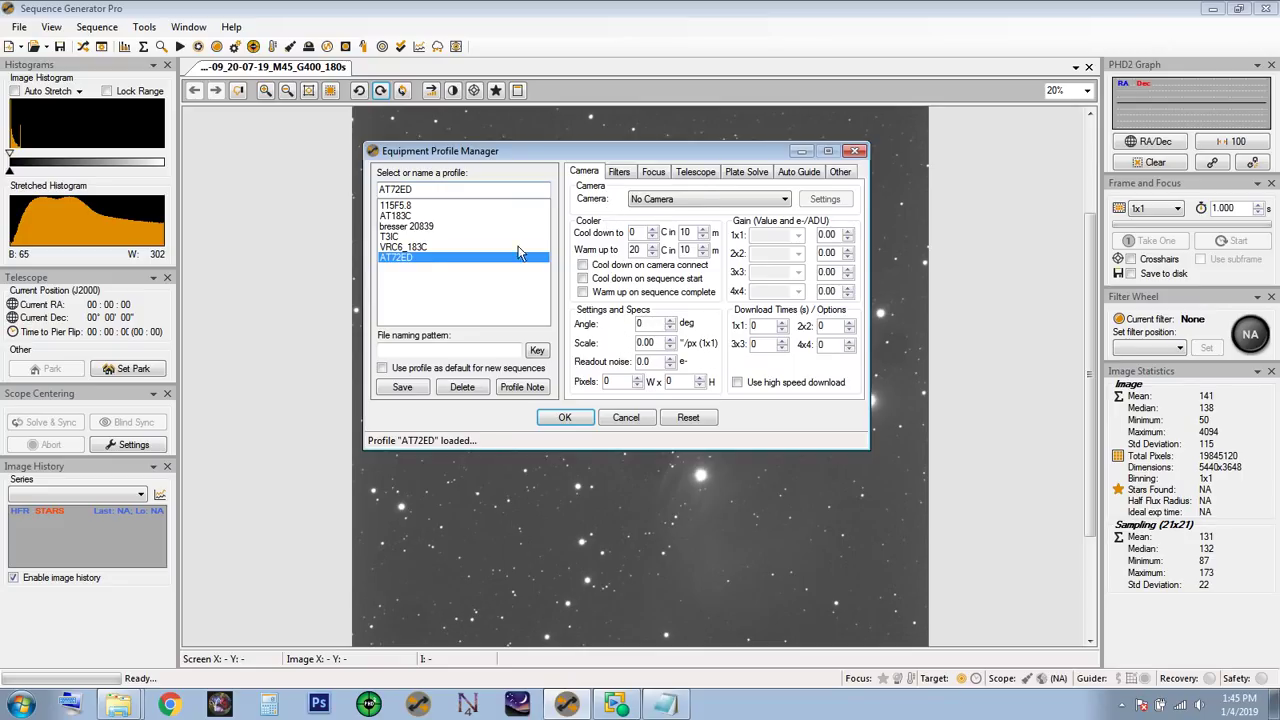
- Set the AT72ED profile's camera to Altair Astro Camera ASCOM Driver
mouse_move(420, 205)
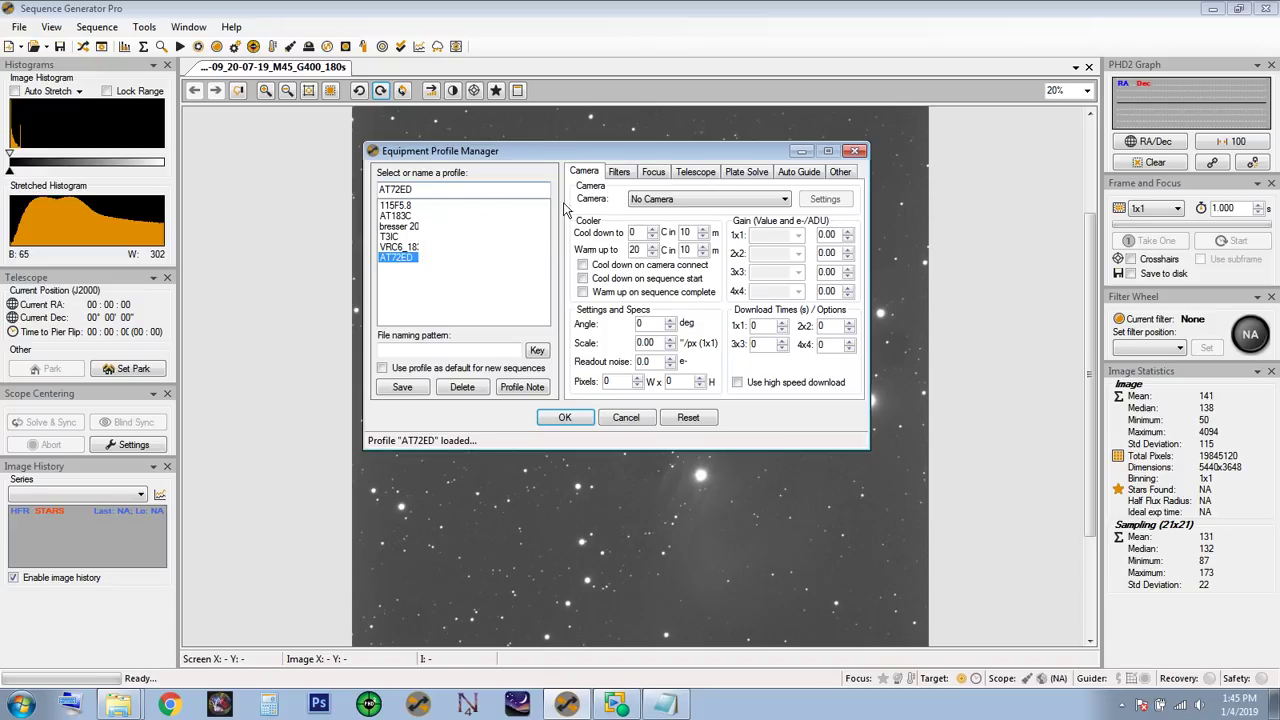
click(757, 203)
click(728, 228)
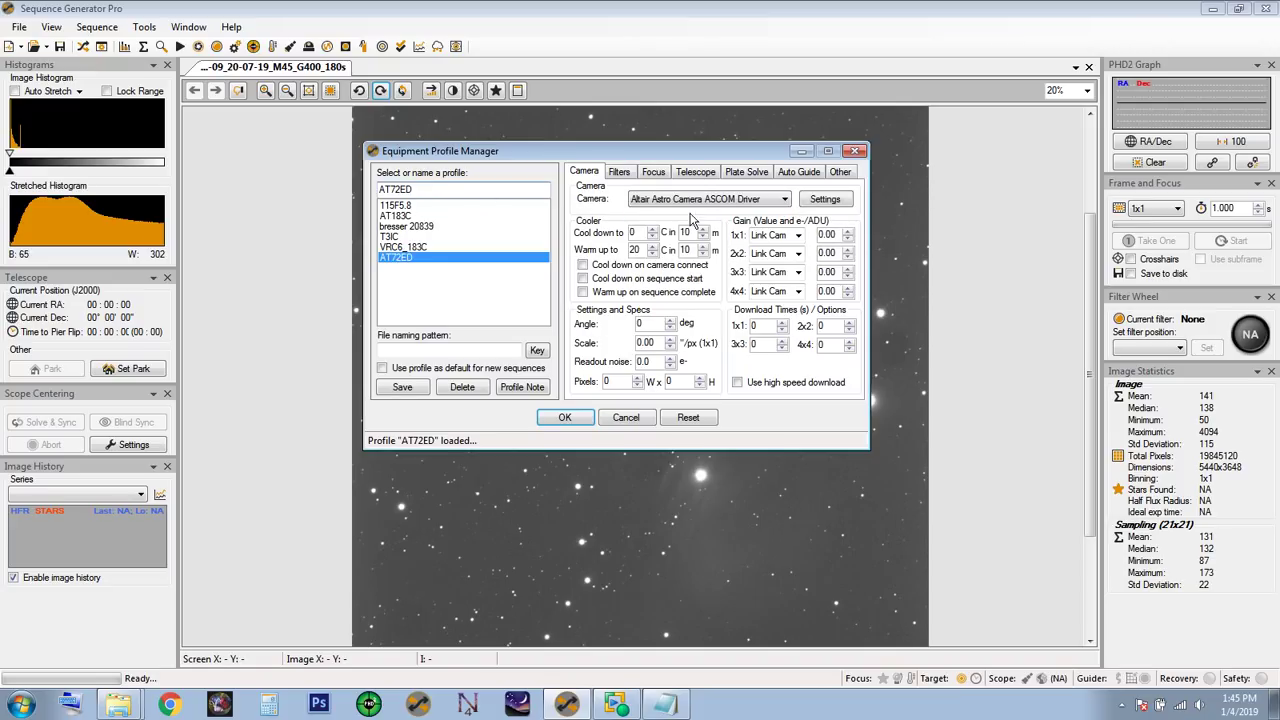
mouse_move(766, 205)
- Set the camera angle to 90 degrees and the readout noise to 1.0 e-
click(650, 324)
double_click(650, 324)
text(90)
click(670, 359)
- Set the camera's chip size to 5440 by 3648 pixels per the Notepad notes, with high speed download enabled, and save the profile
click(617, 381)
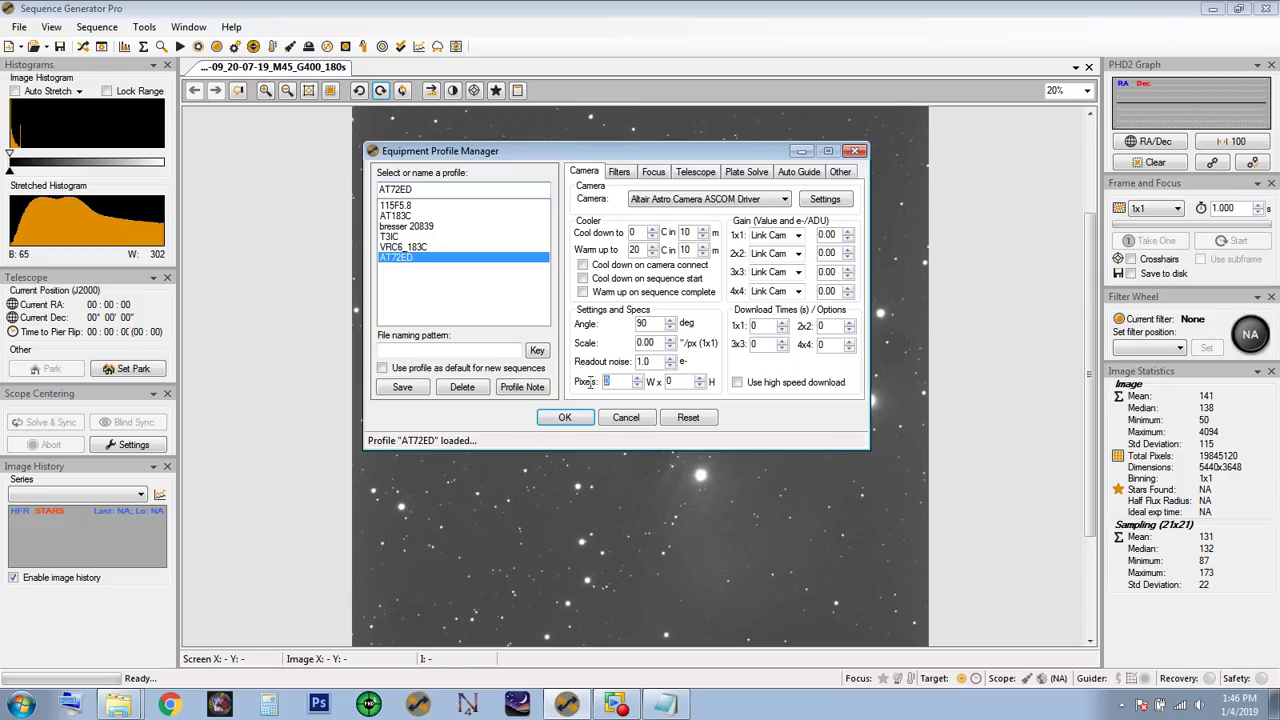
click(668, 706)
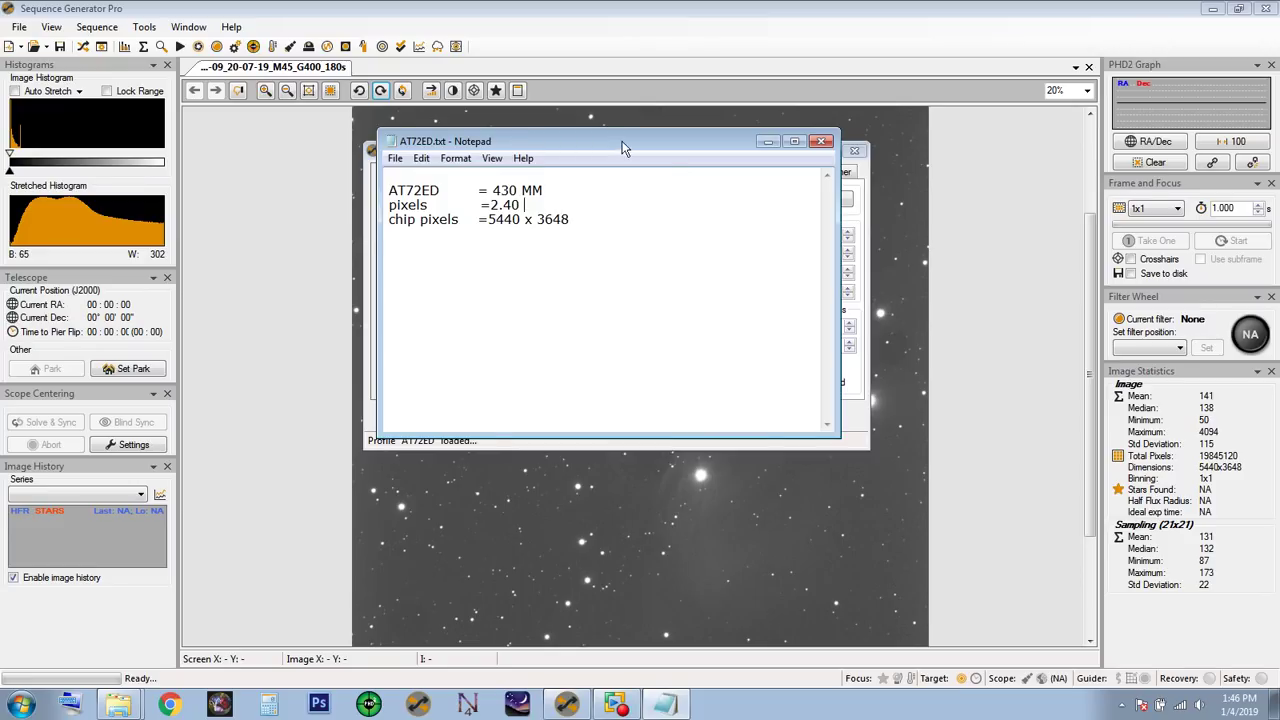
drag(629, 143, 909, 182)
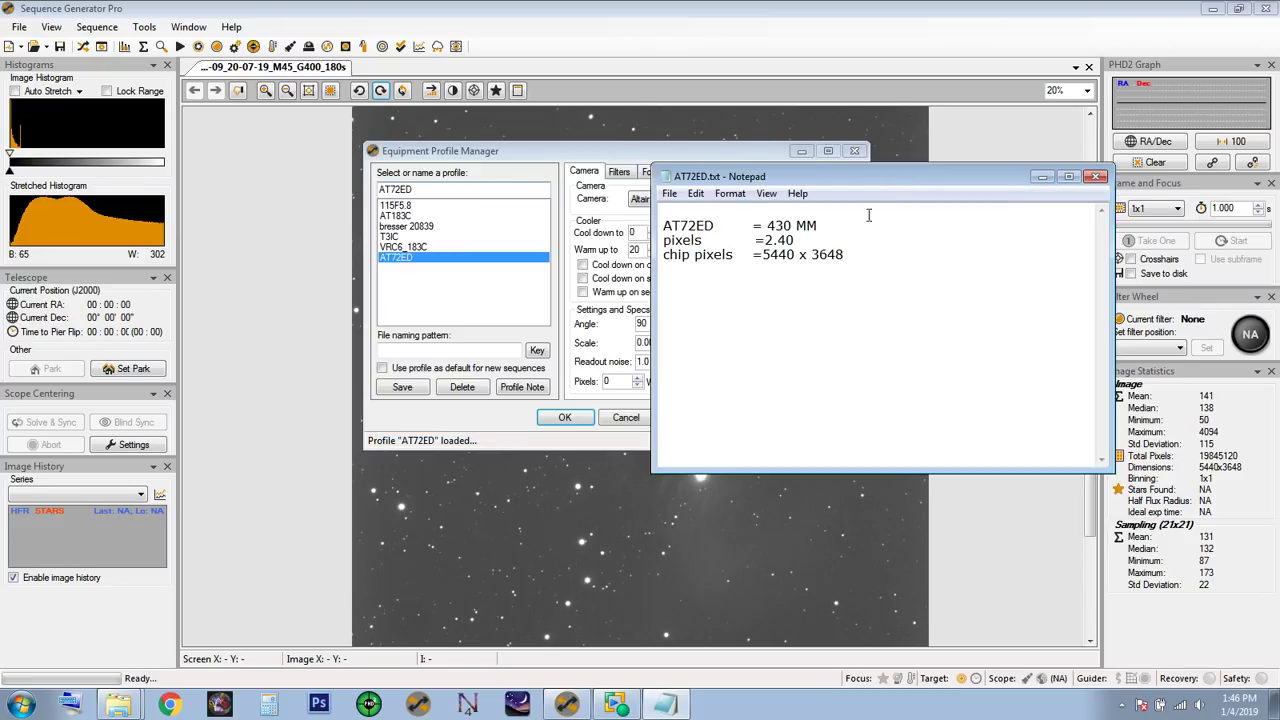
click(1041, 180)
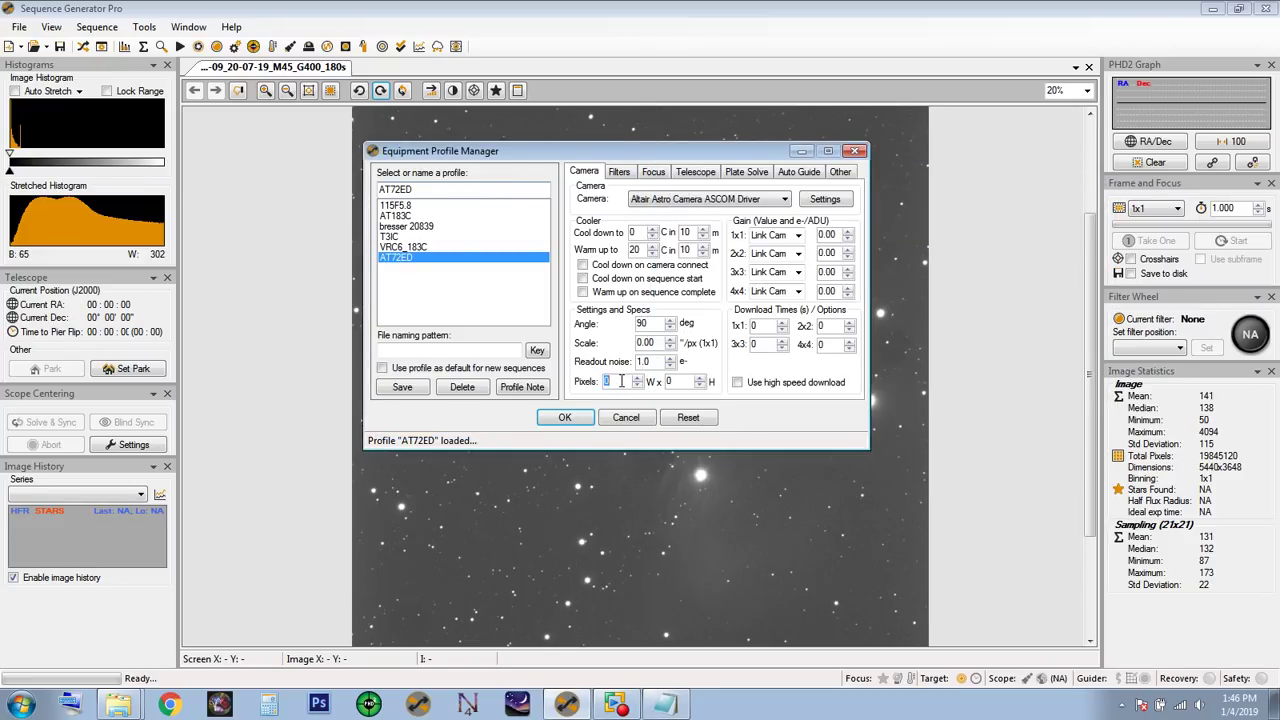
text(5440)
double_click(688, 381)
text(3648)
click(402, 391)
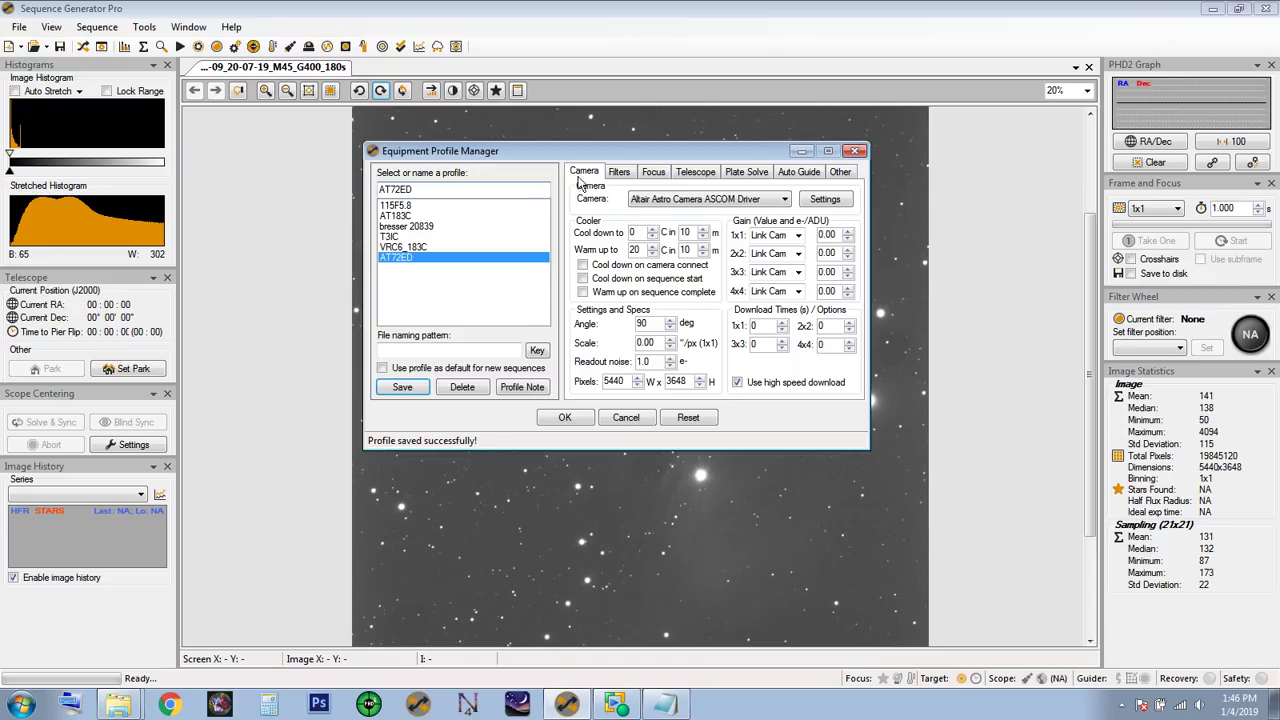
- Set the telescope's scope focal length to 430 mm and save the profile, leaving the filter and focus settings as they are
click(618, 173)
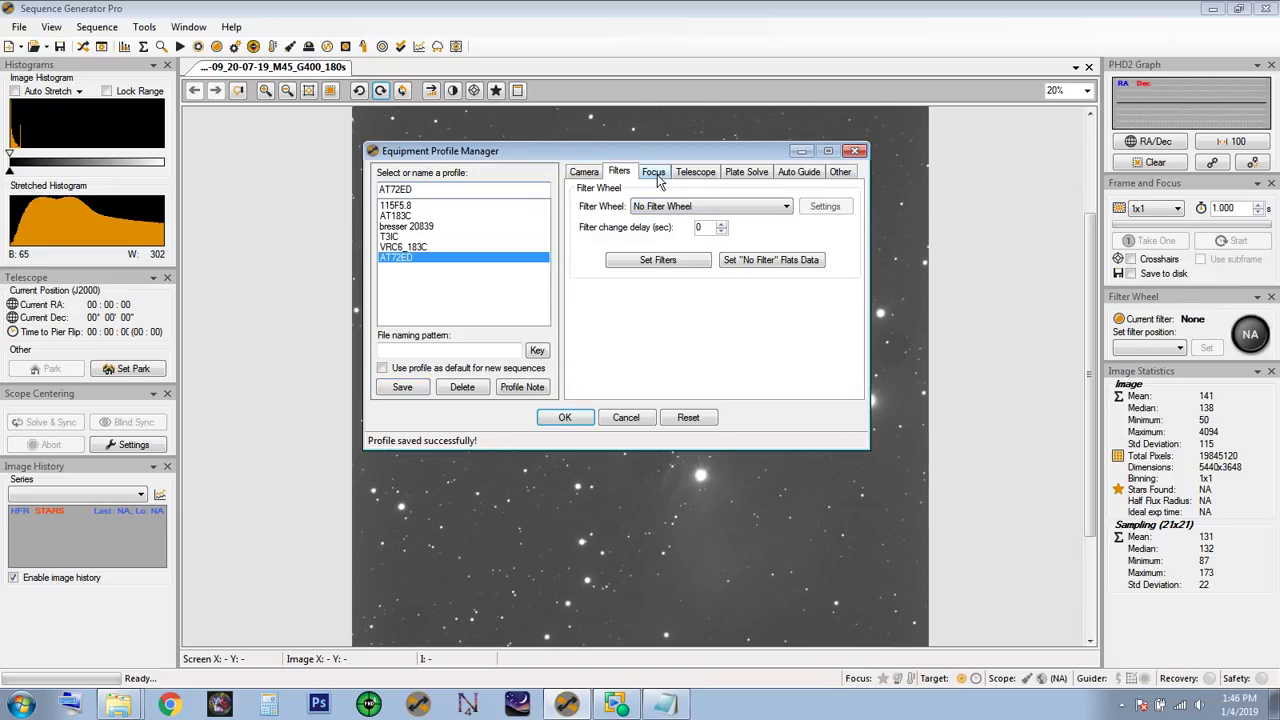
click(655, 172)
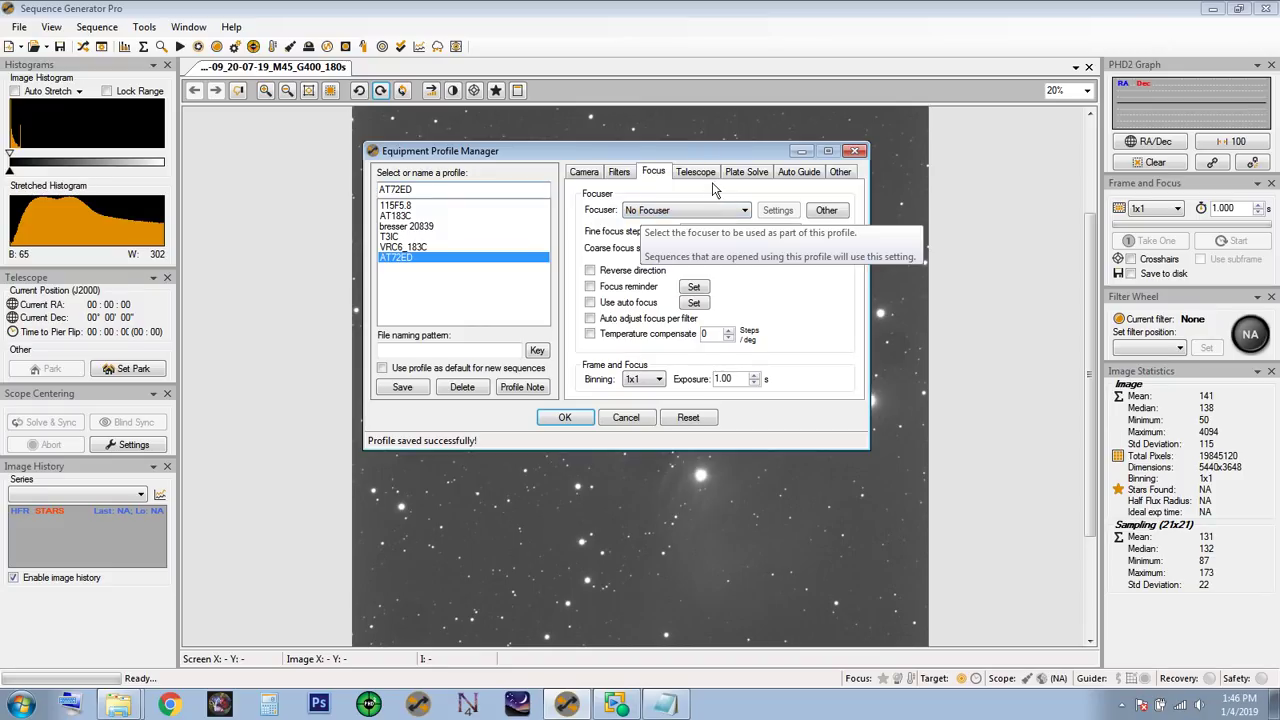
click(700, 174)
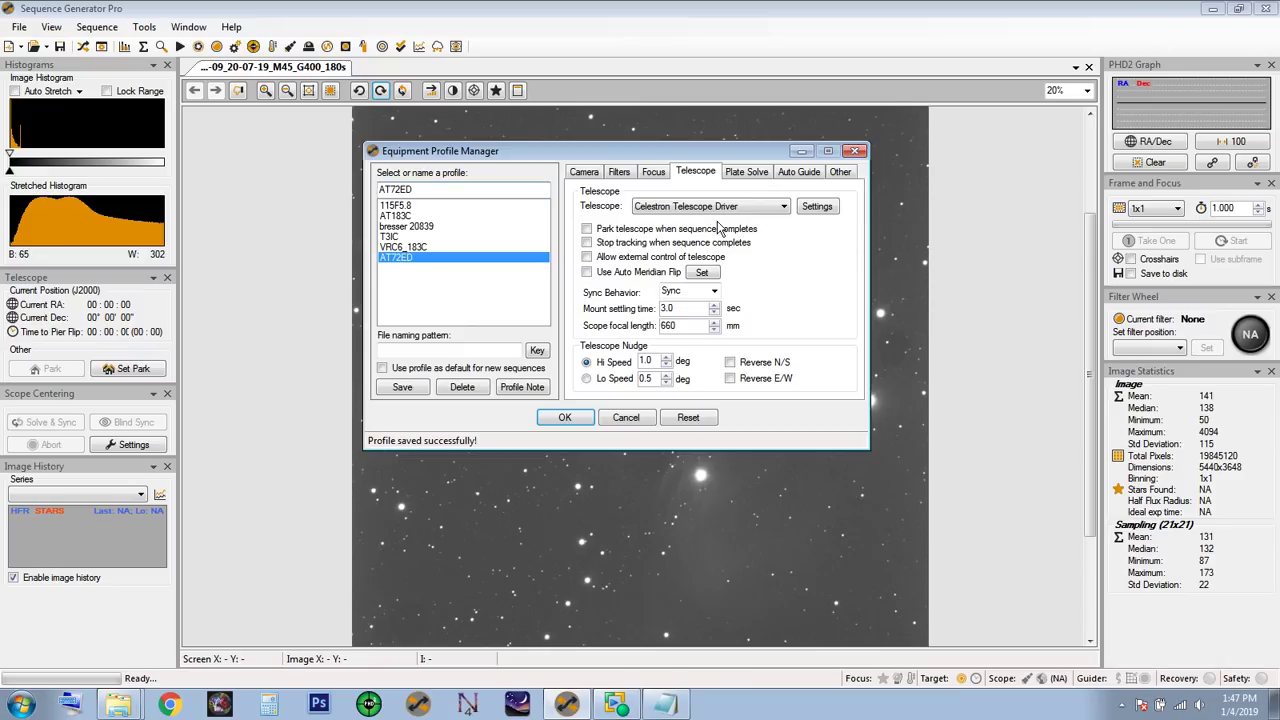
double_click(679, 331)
text(430)
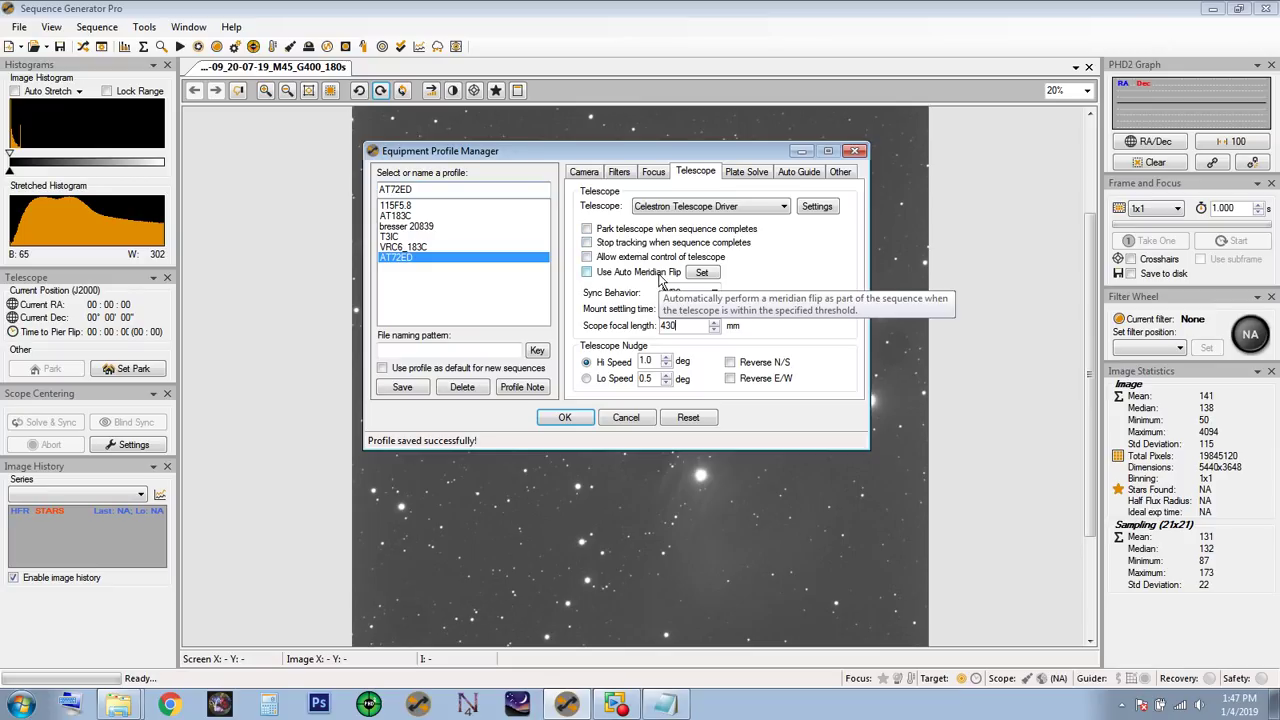
click(402, 387)
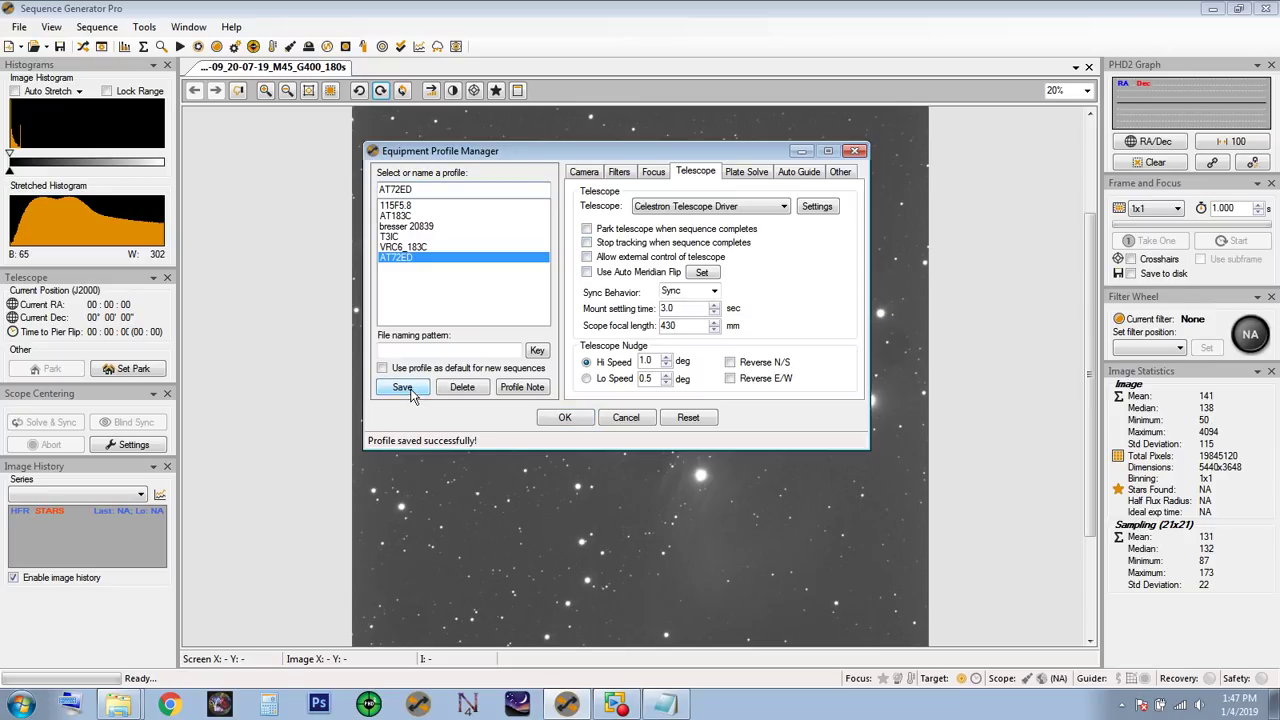
- Review the AT72ED profile's plate solve options, including the binning and exposure time
click(750, 174)
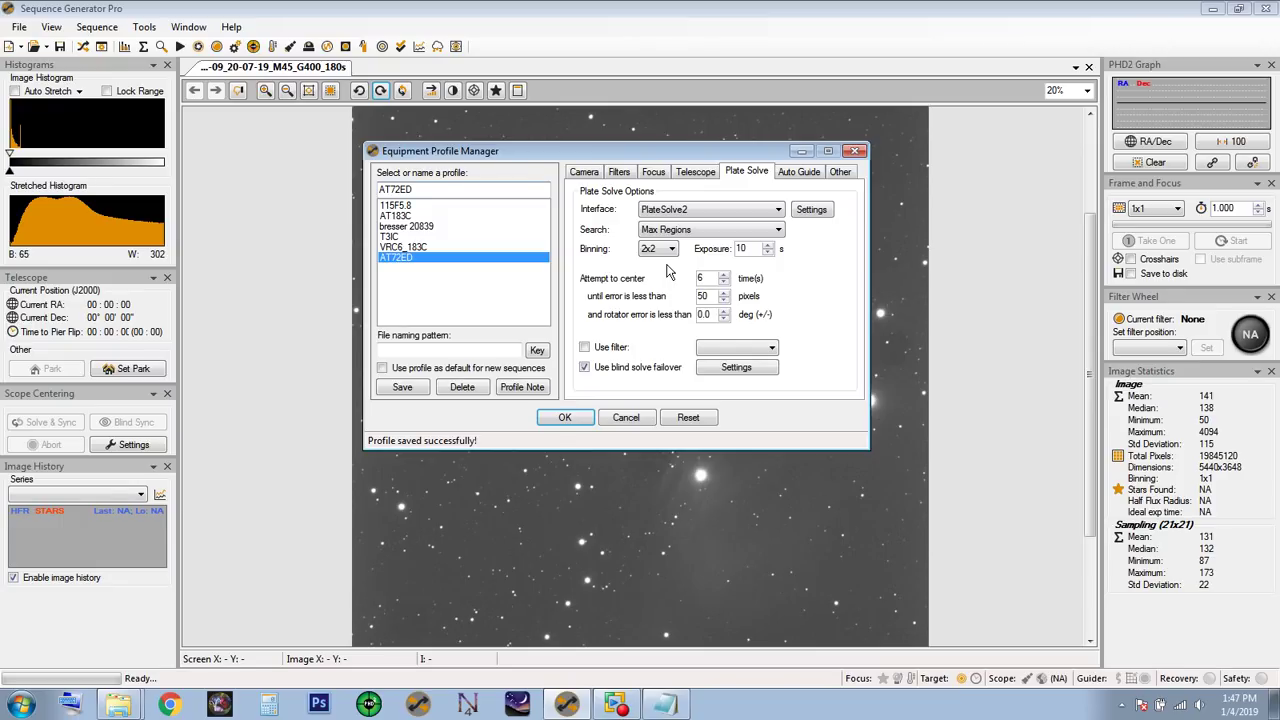
drag(695, 155, 822, 148)
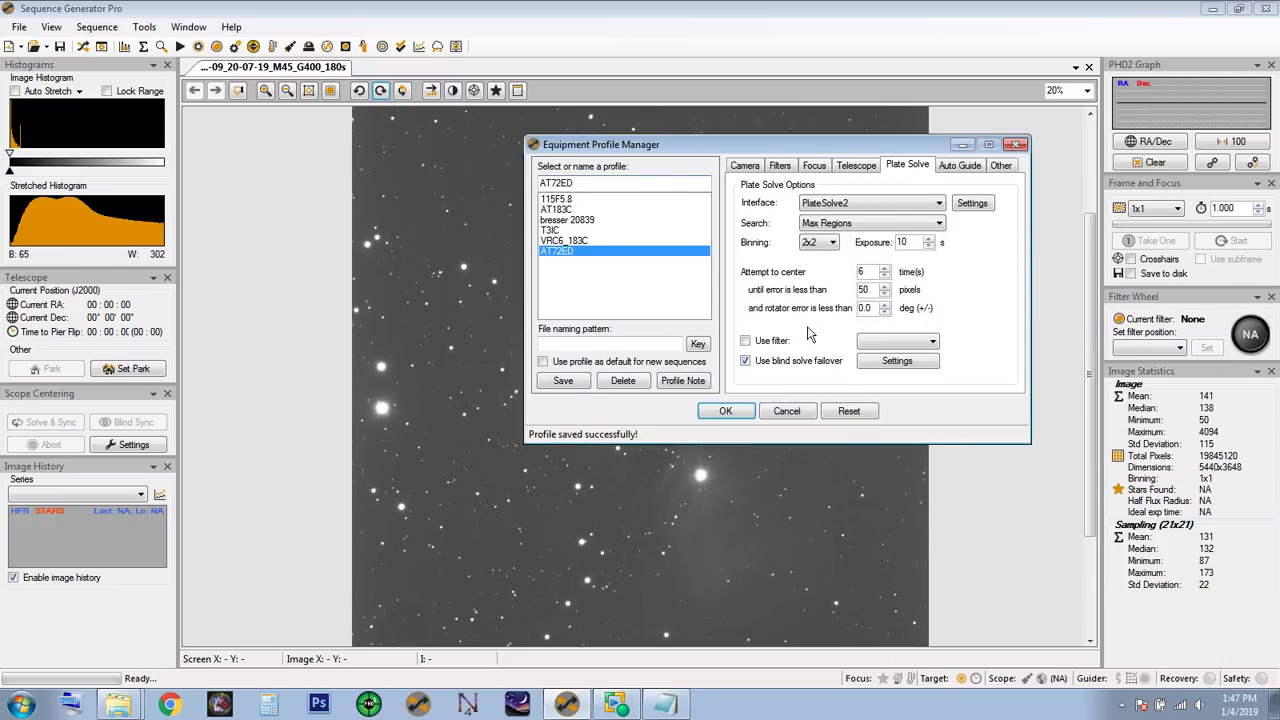
double_click(901, 242)
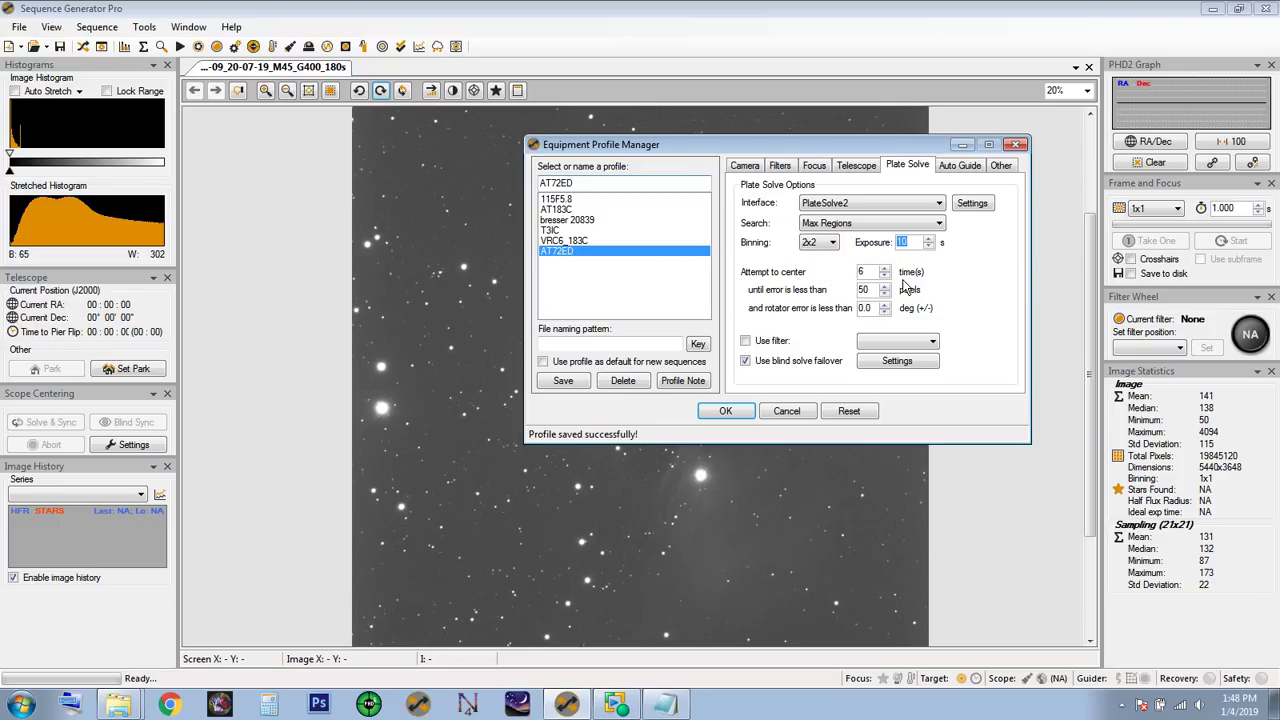
- Set the plate solve centering error limit to 150 pixels and move the profile manager to check the star image
double_click(871, 289)
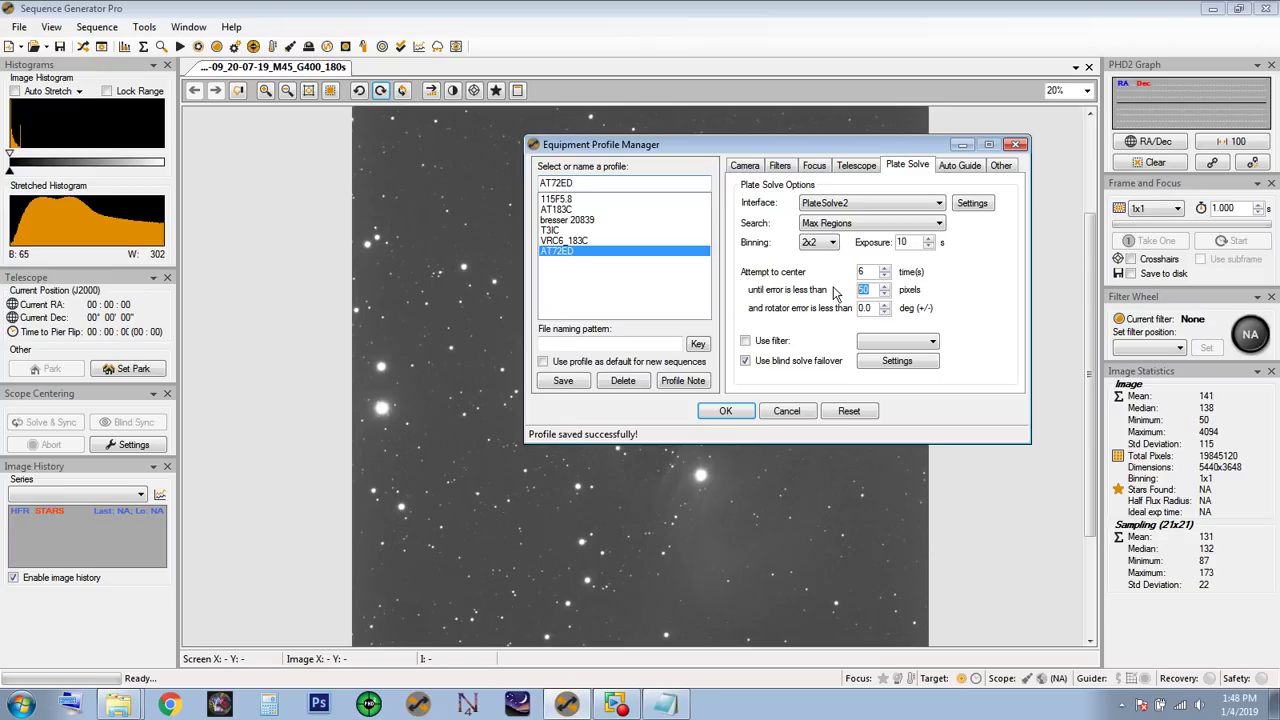
text(150)
drag(784, 150, 1018, 123)
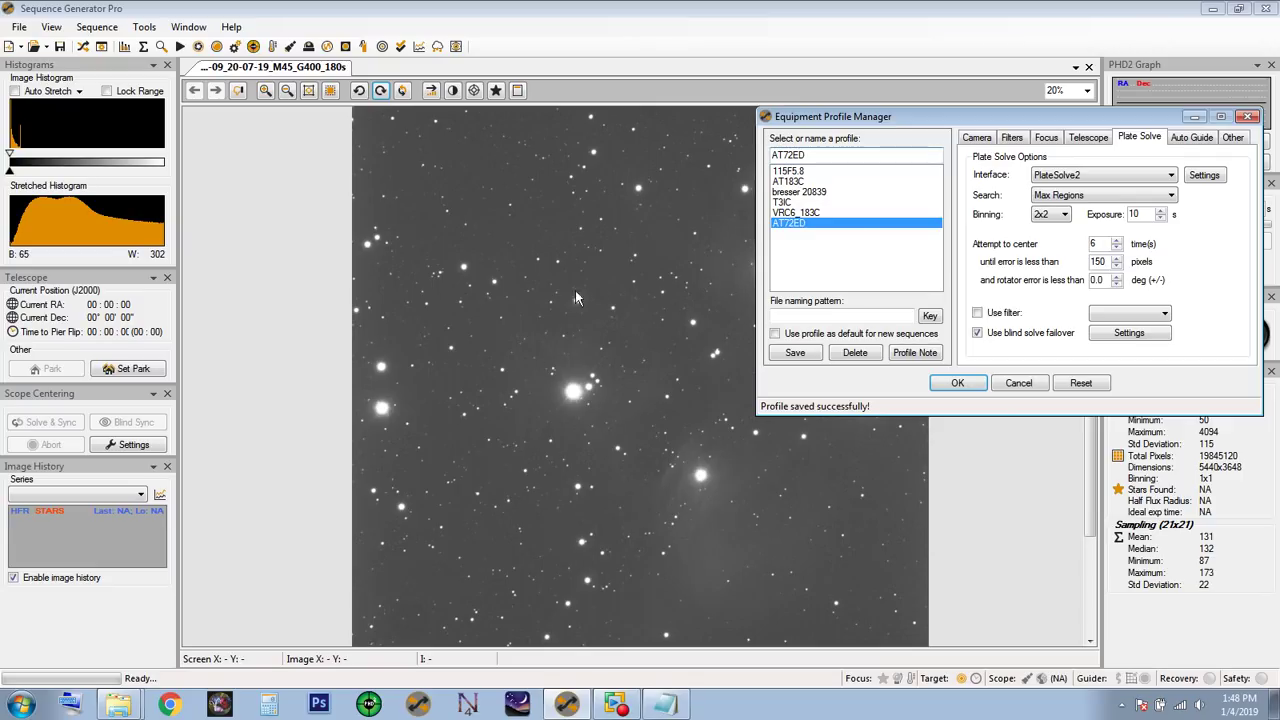
drag(936, 120, 840, 153)
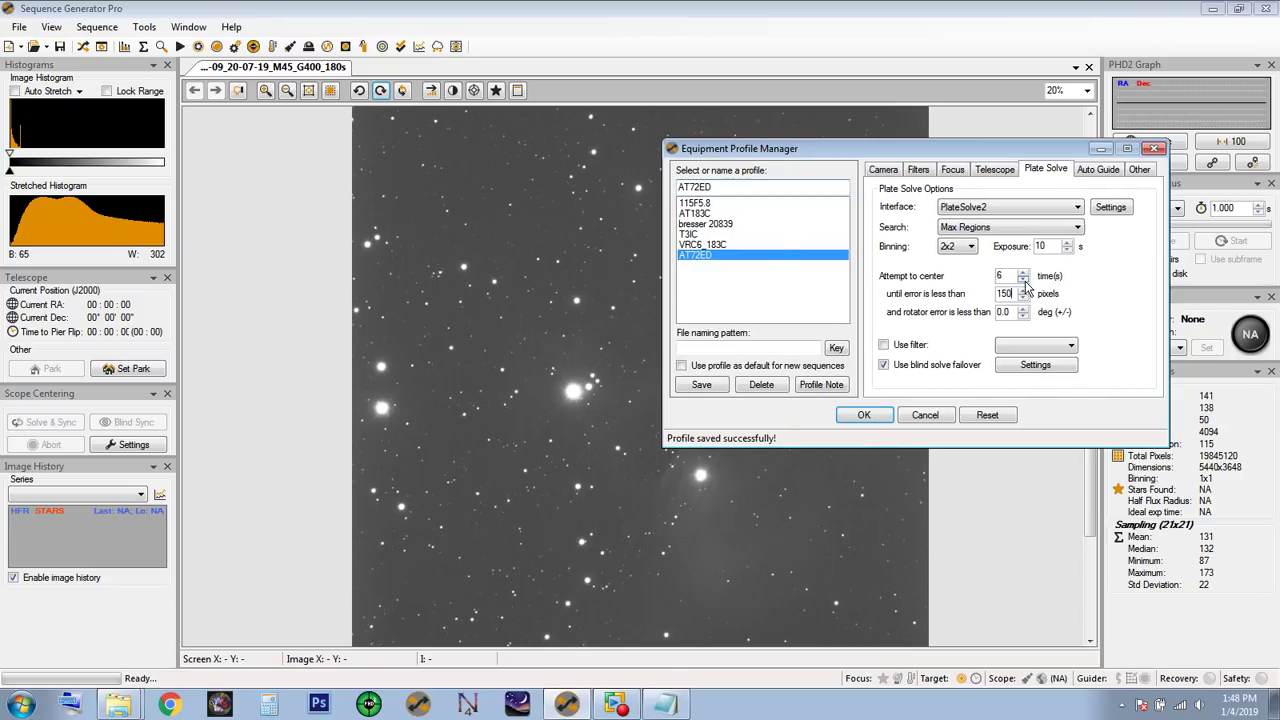
- Set the plate solve centering error limit to 100 pixels
drag(1014, 293, 977, 303)
text(125)
key(BackSpace)
key(BackSpace)
key(BackSpace)
text(100)
- Try ANSVR (Local Astrometry.NET) as the end point for the blind solve failover
click(1040, 367)
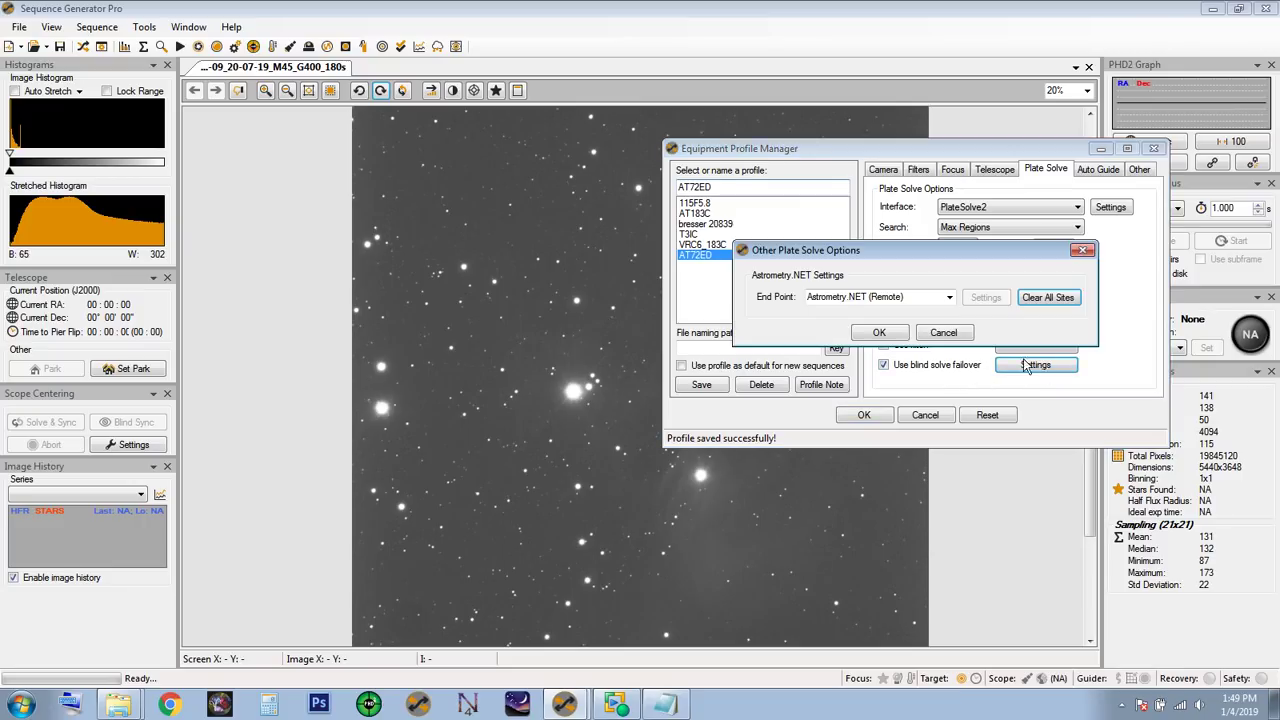
drag(923, 258, 833, 211)
click(858, 252)
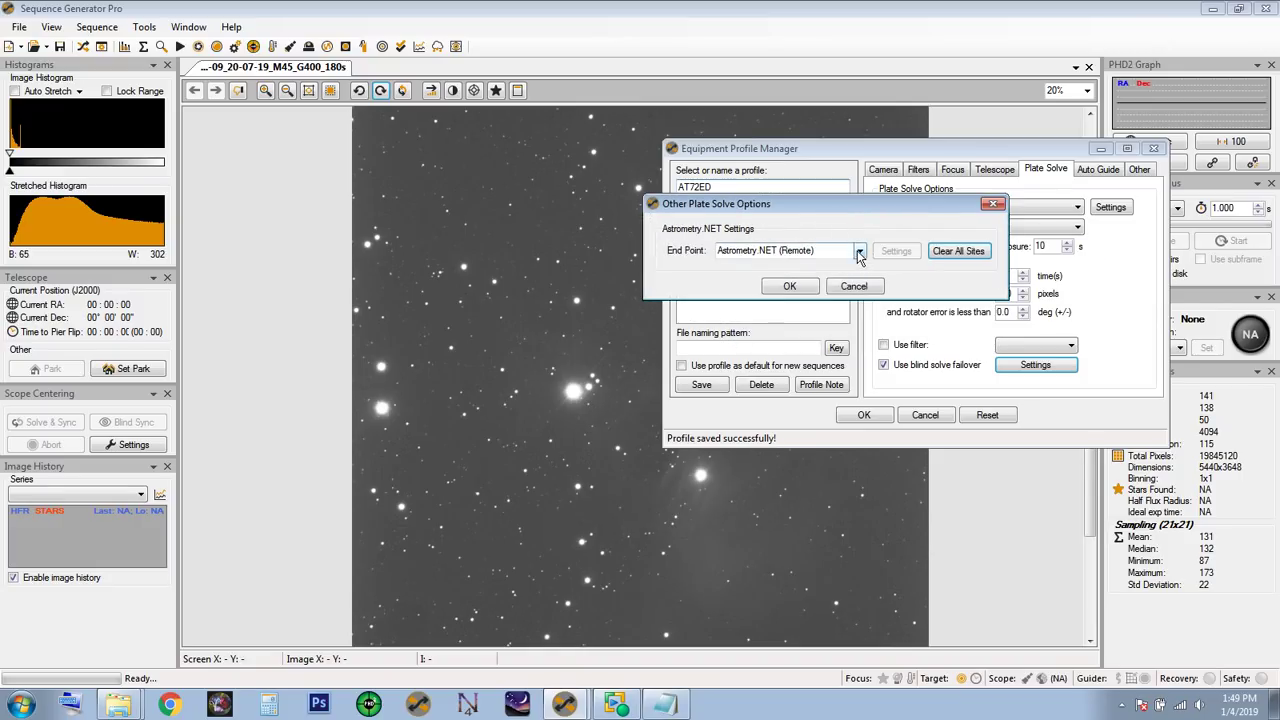
click(812, 276)
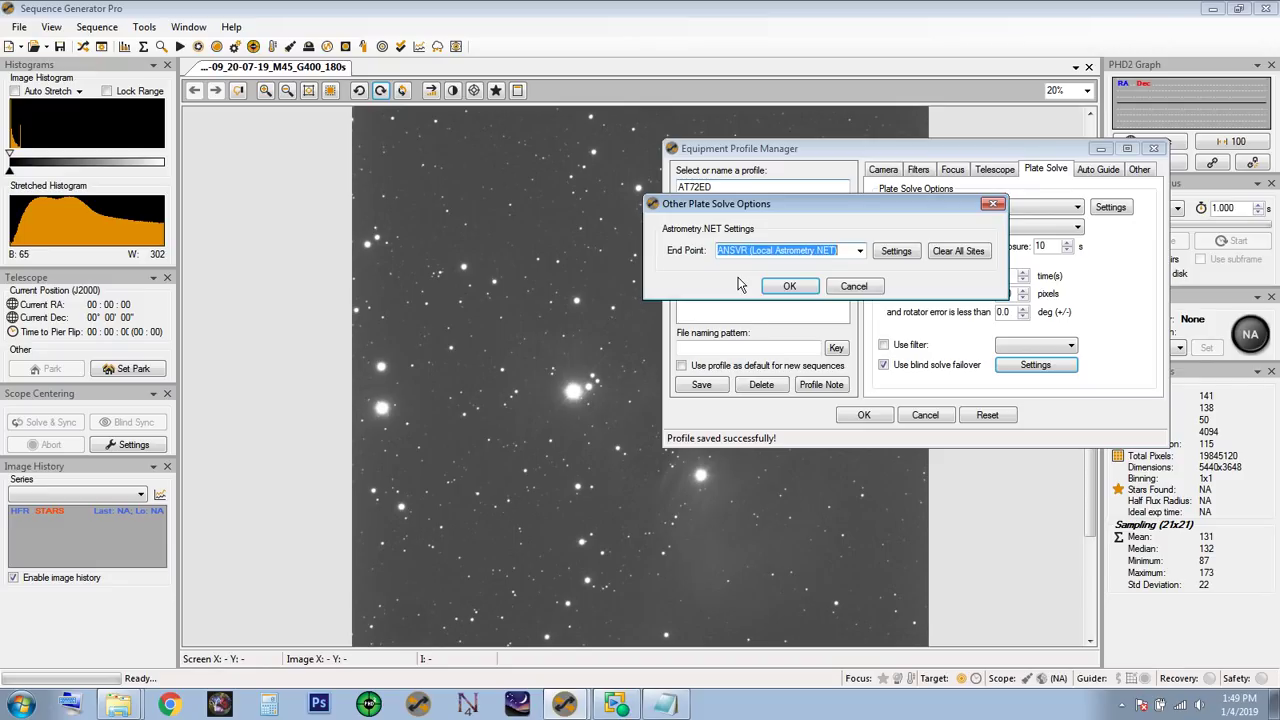
- Set the blind solve failover end point to Astrometry.NET (Remote) and accept the other plate solve options
click(858, 254)
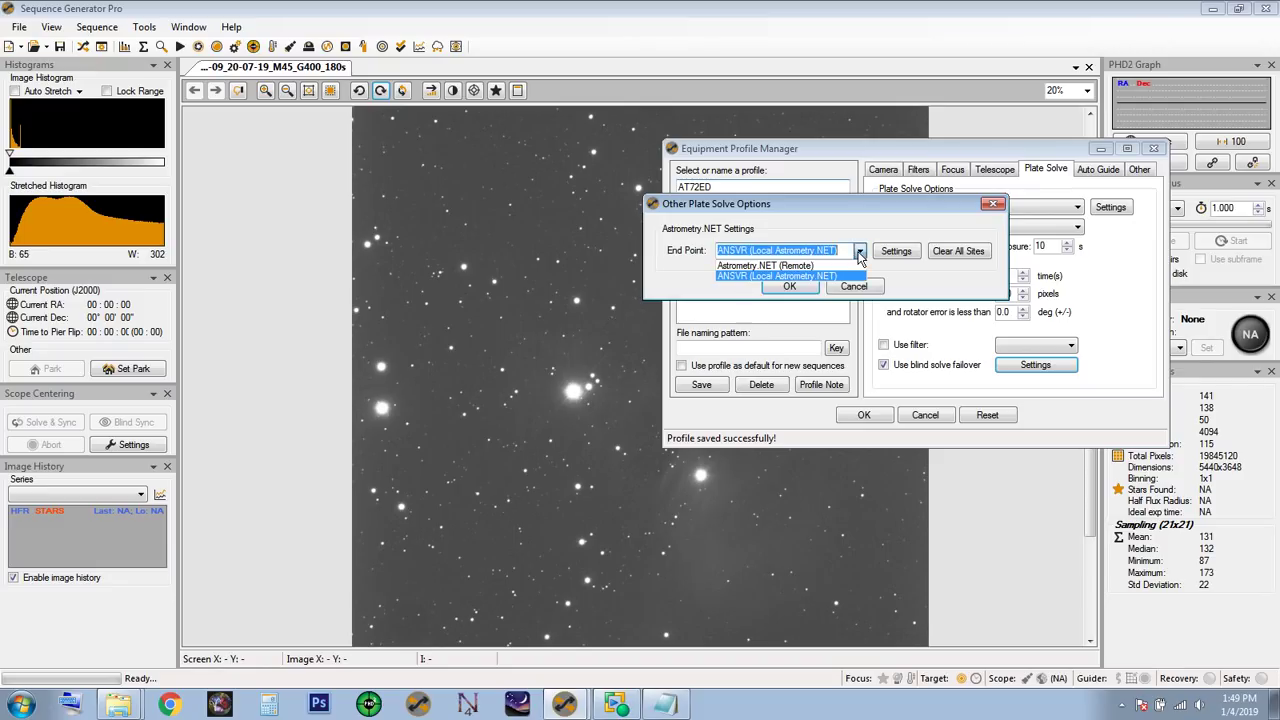
click(762, 265)
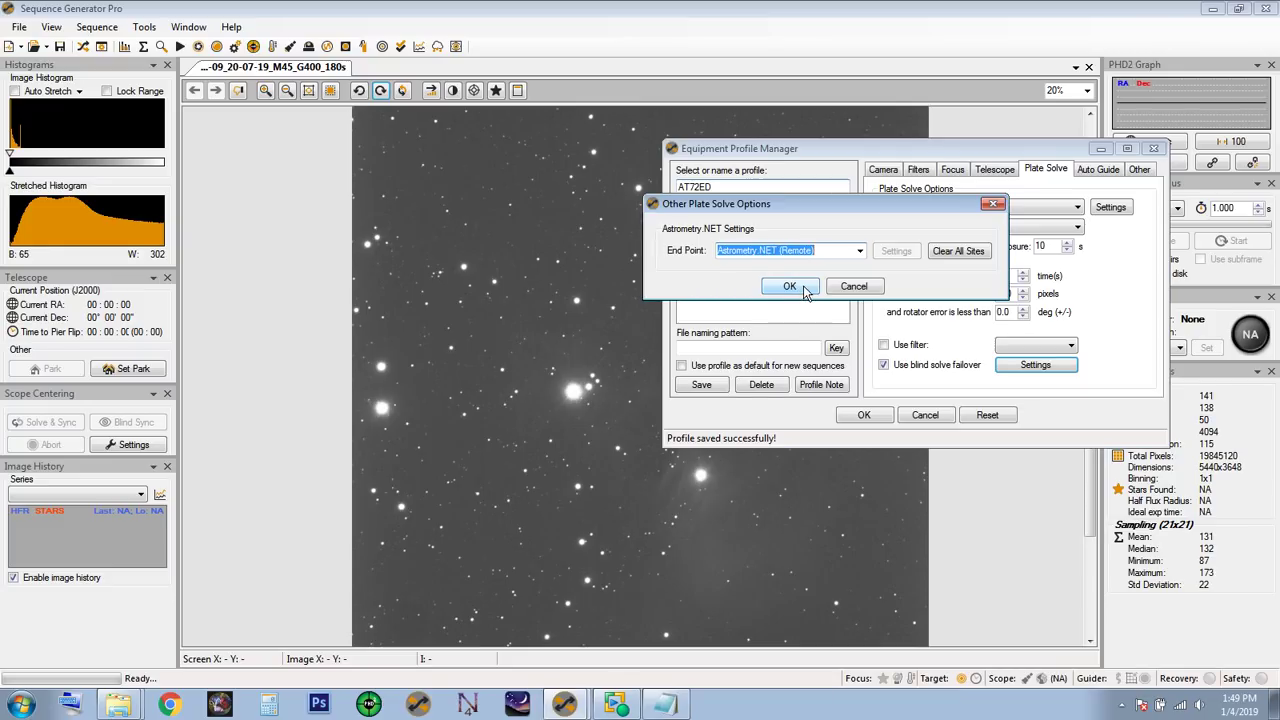
click(859, 251)
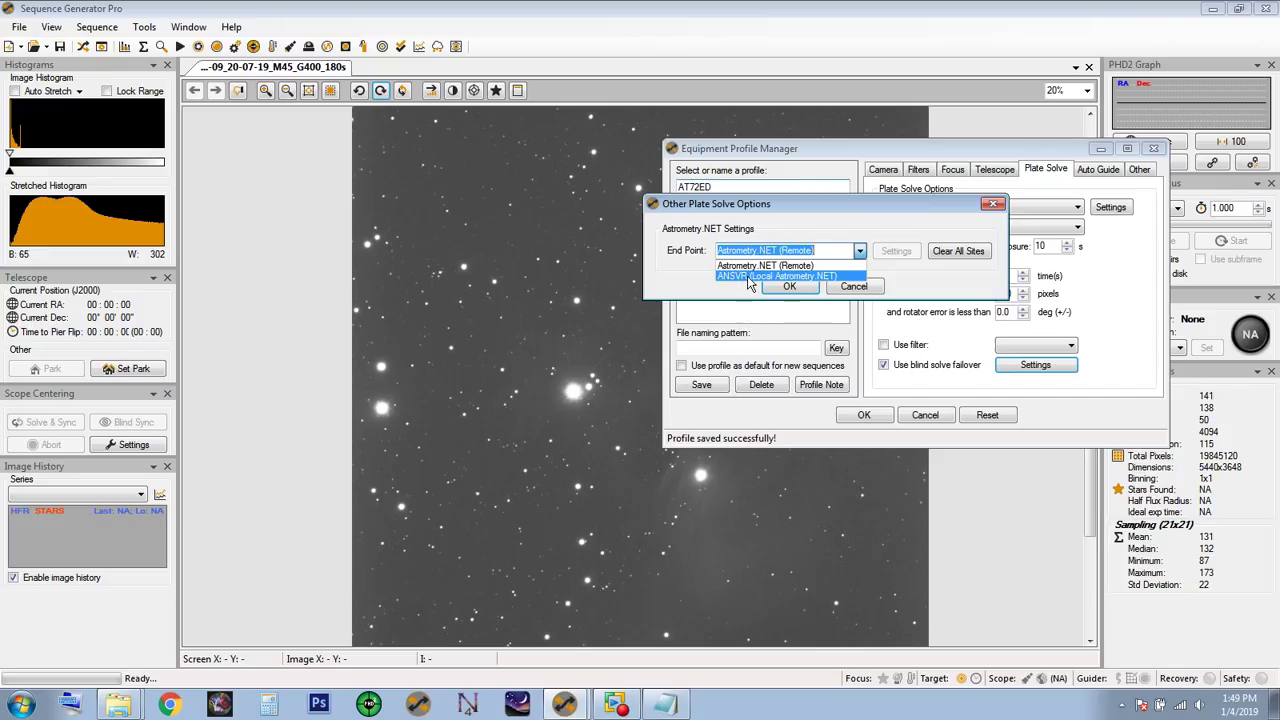
click(886, 278)
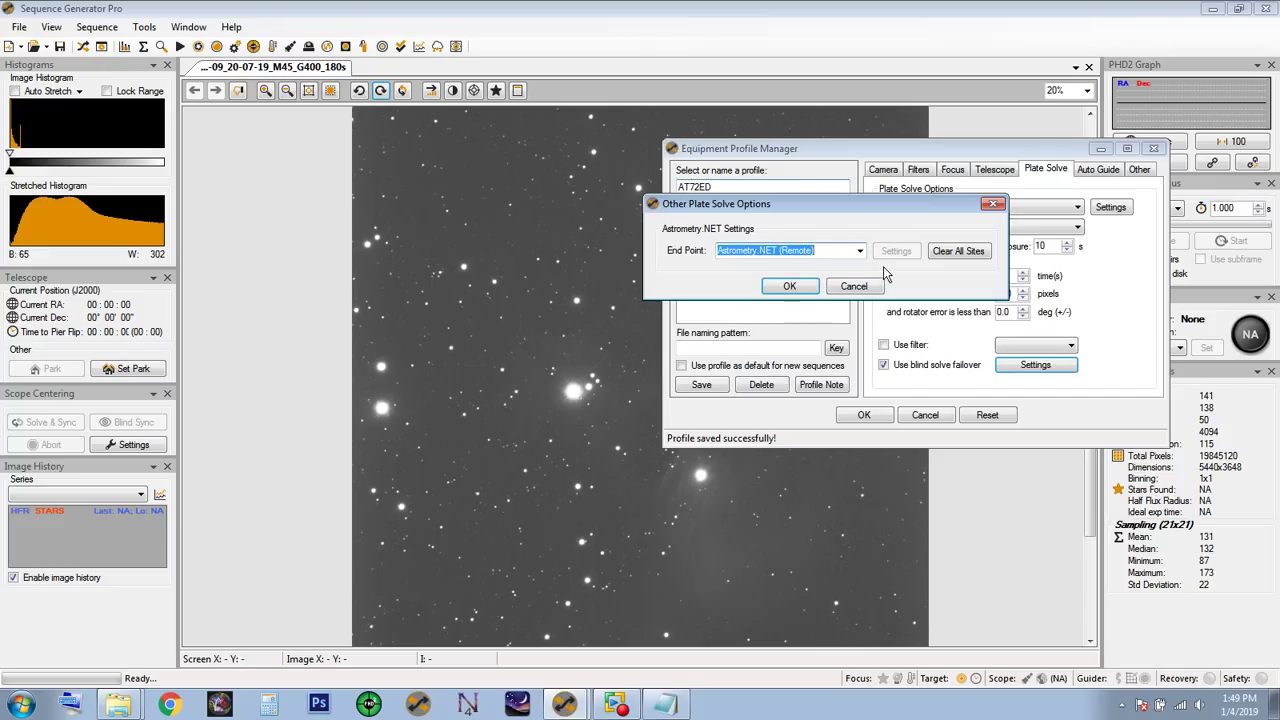
click(803, 289)
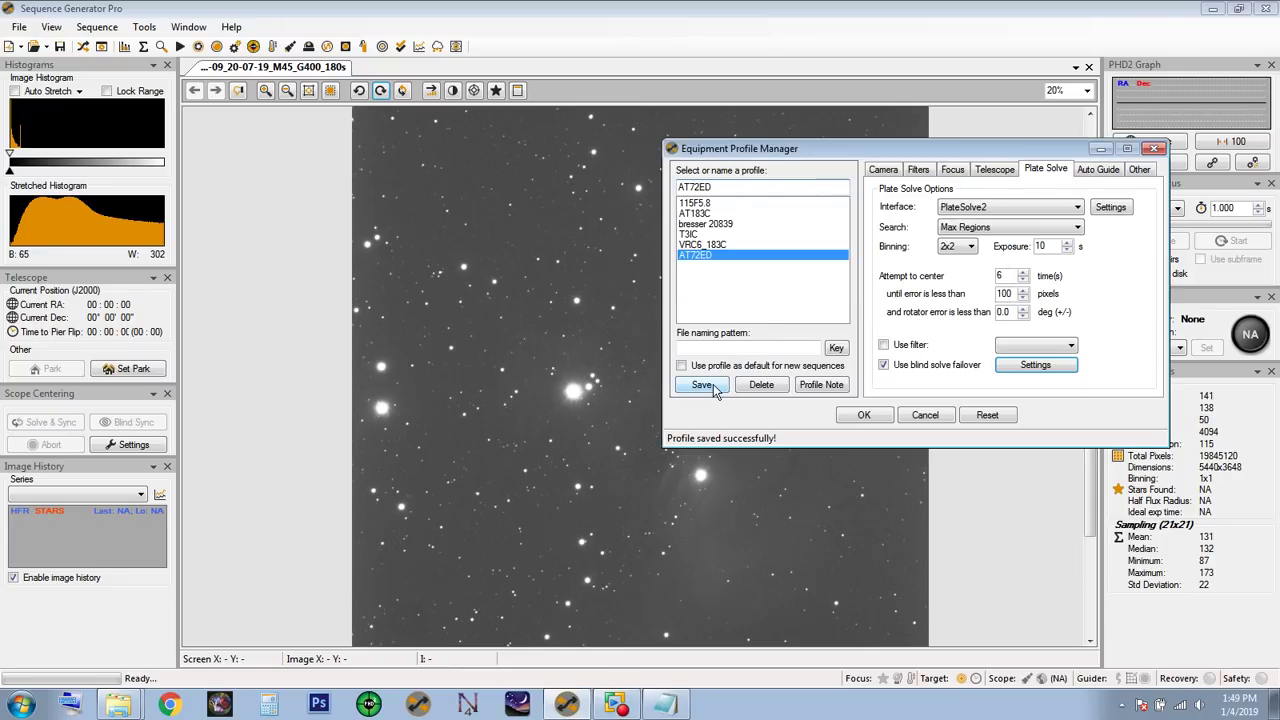
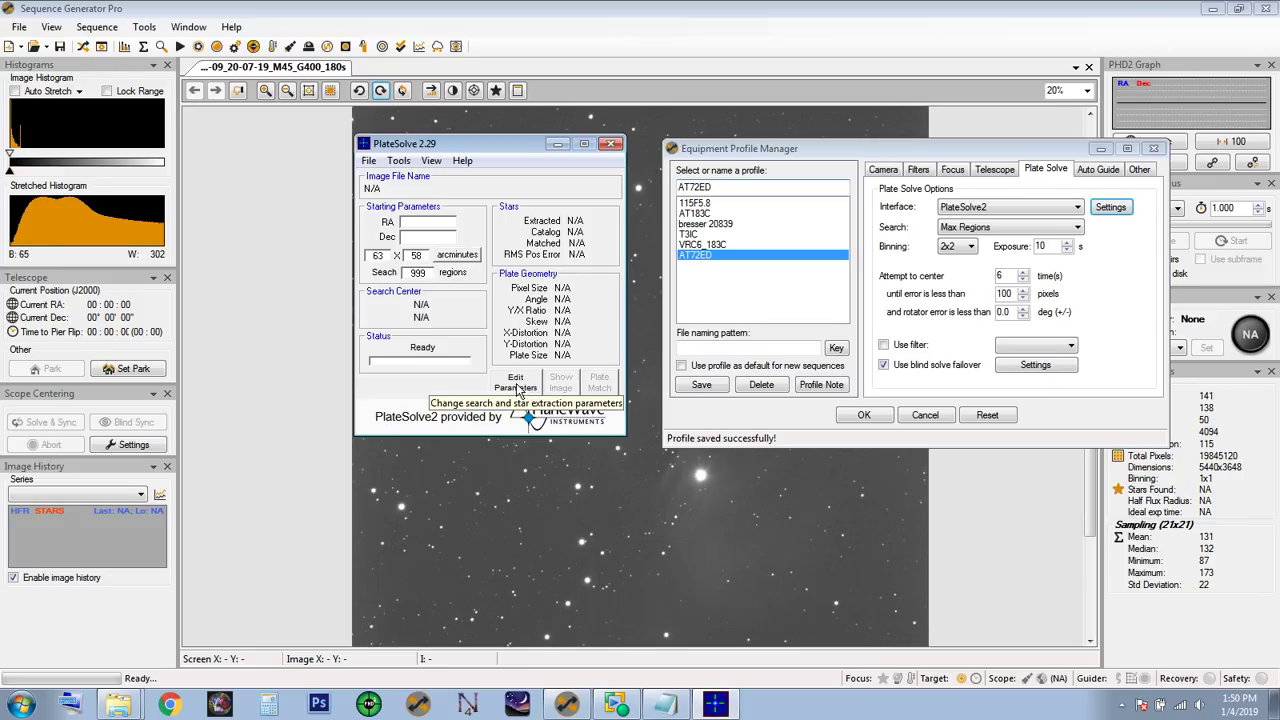
- Review PlateSolve2's search and star extraction parameters, including max star size and detection threshold, keeping UCAC3 as the catalog
click(517, 386)
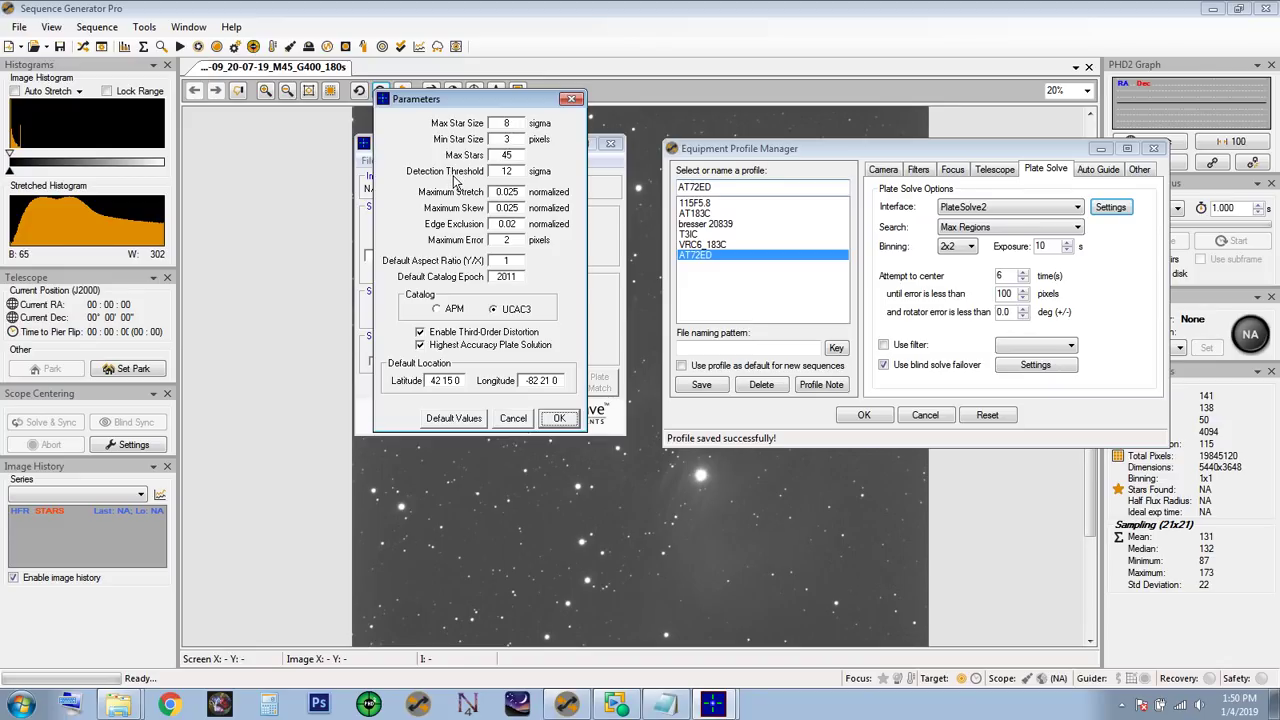
double_click(506, 122)
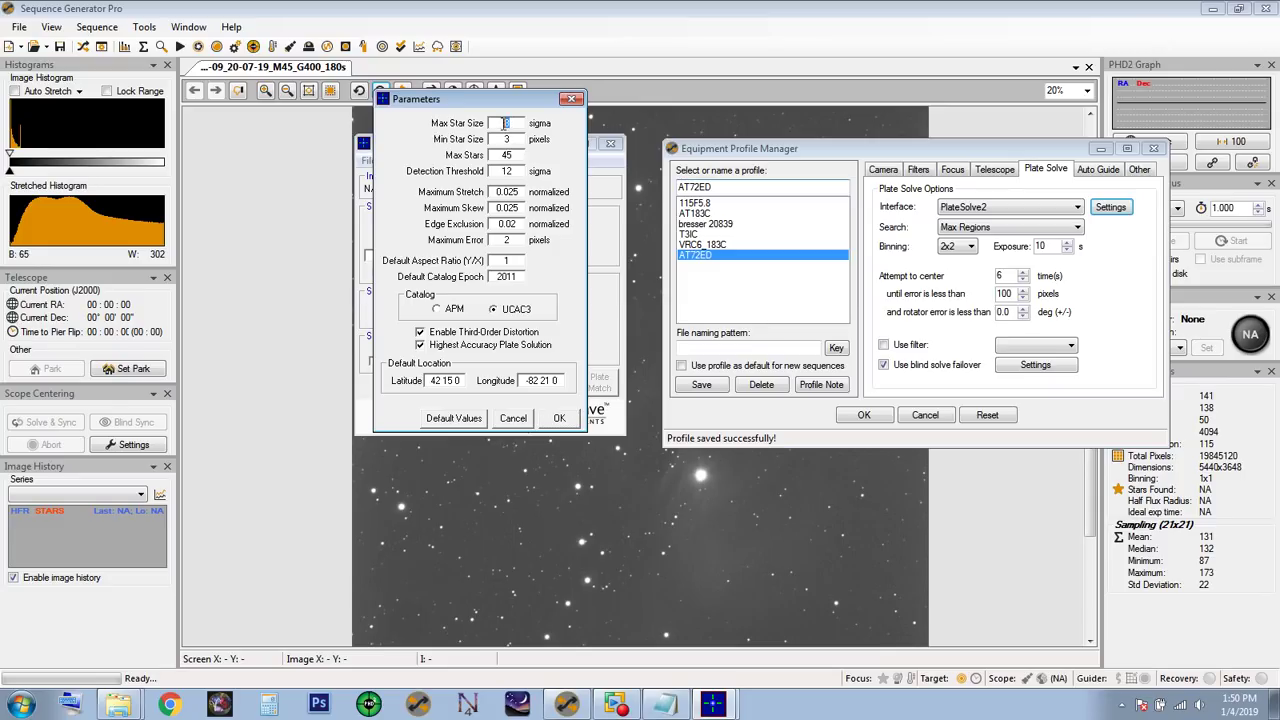
double_click(517, 171)
click(437, 309)
click(494, 310)
click(557, 419)
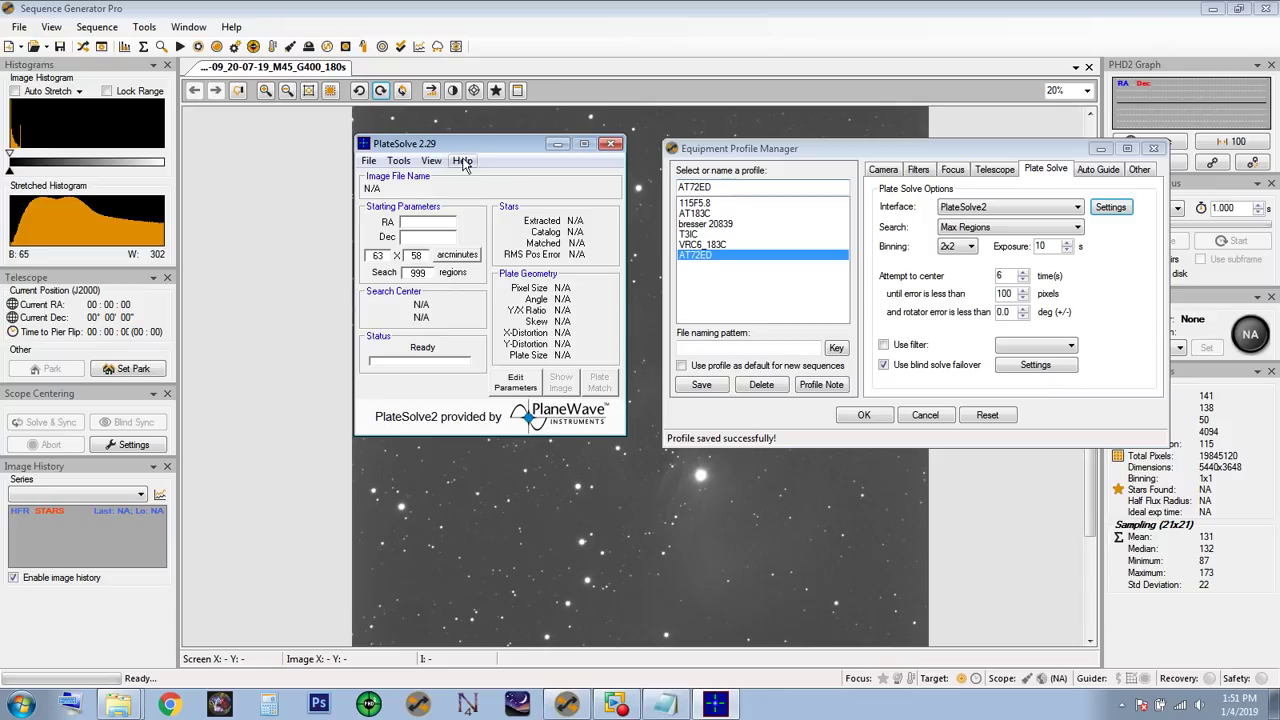
- Open PlateSolve2's catalog directory configuration and move it clear to check the APM and UCAC3 paths
drag(470, 146, 392, 129)
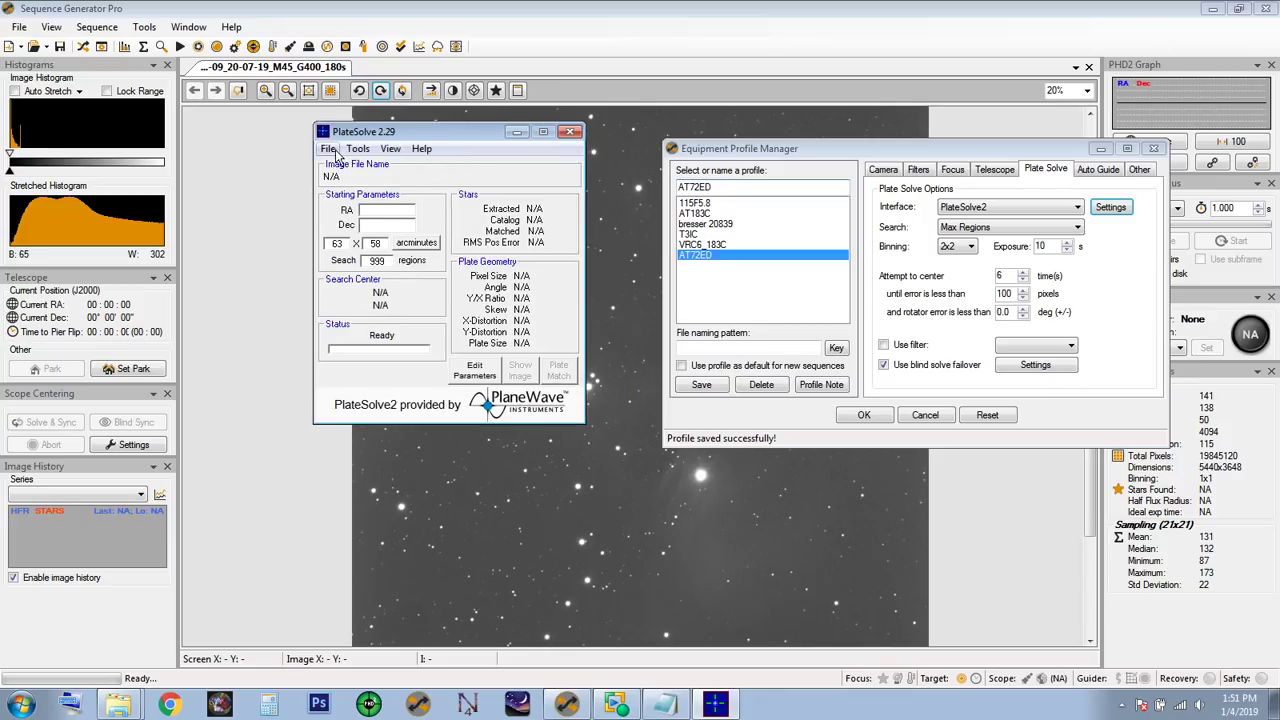
click(329, 149)
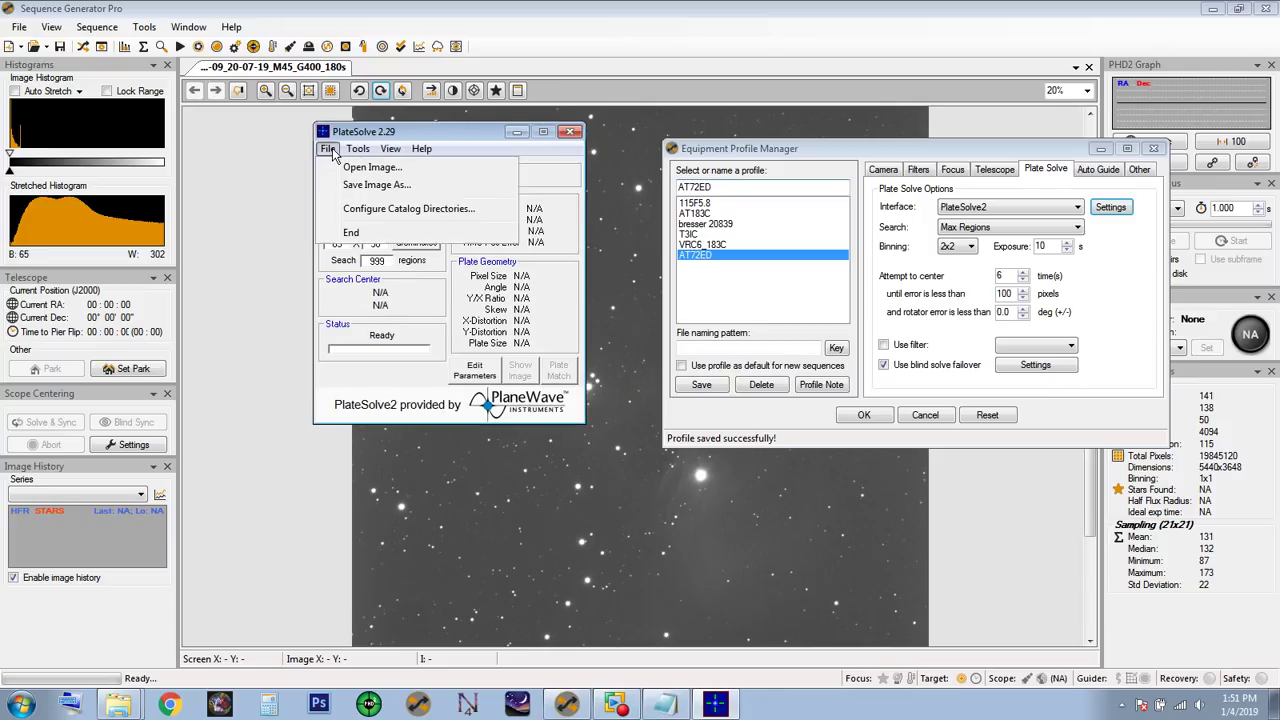
click(381, 210)
drag(221, 37, 680, 193)
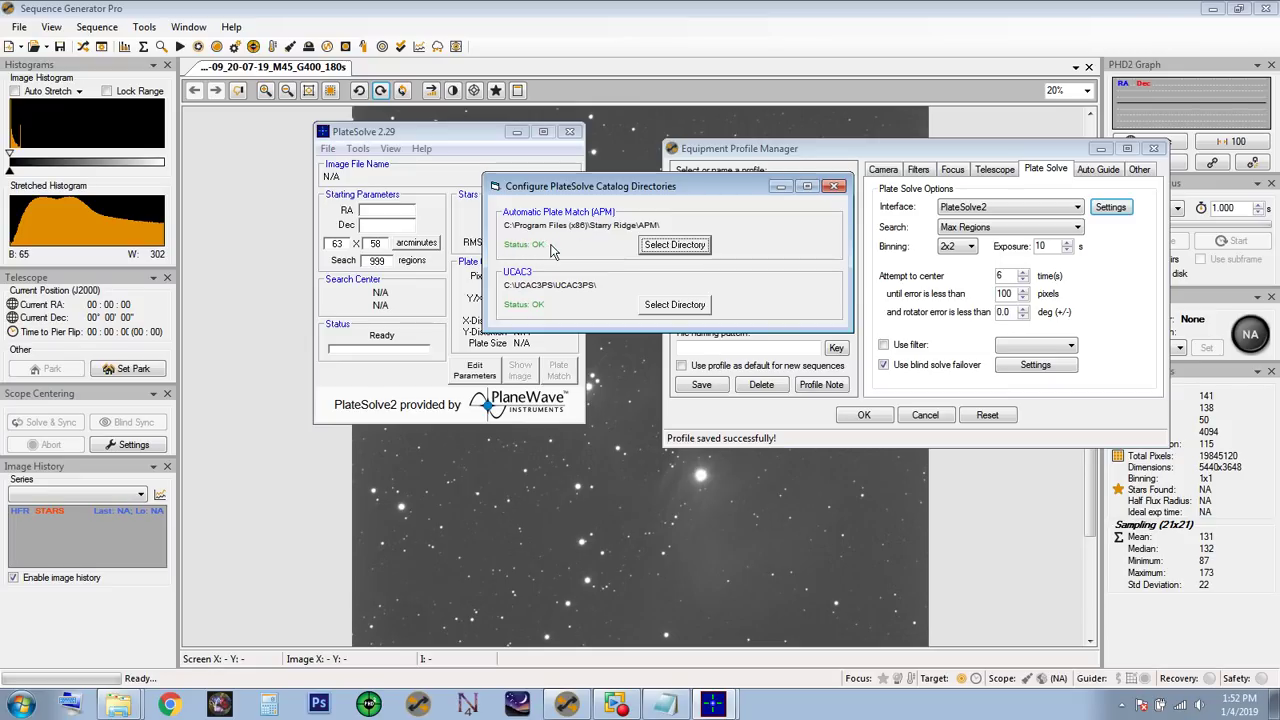
- Locate the C:\Program Files (x86)\Starry Ridge\APM folder for the Automatic Plate Match catalog, then cancel the folder selection
click(674, 250)
drag(656, 228, 882, 103)
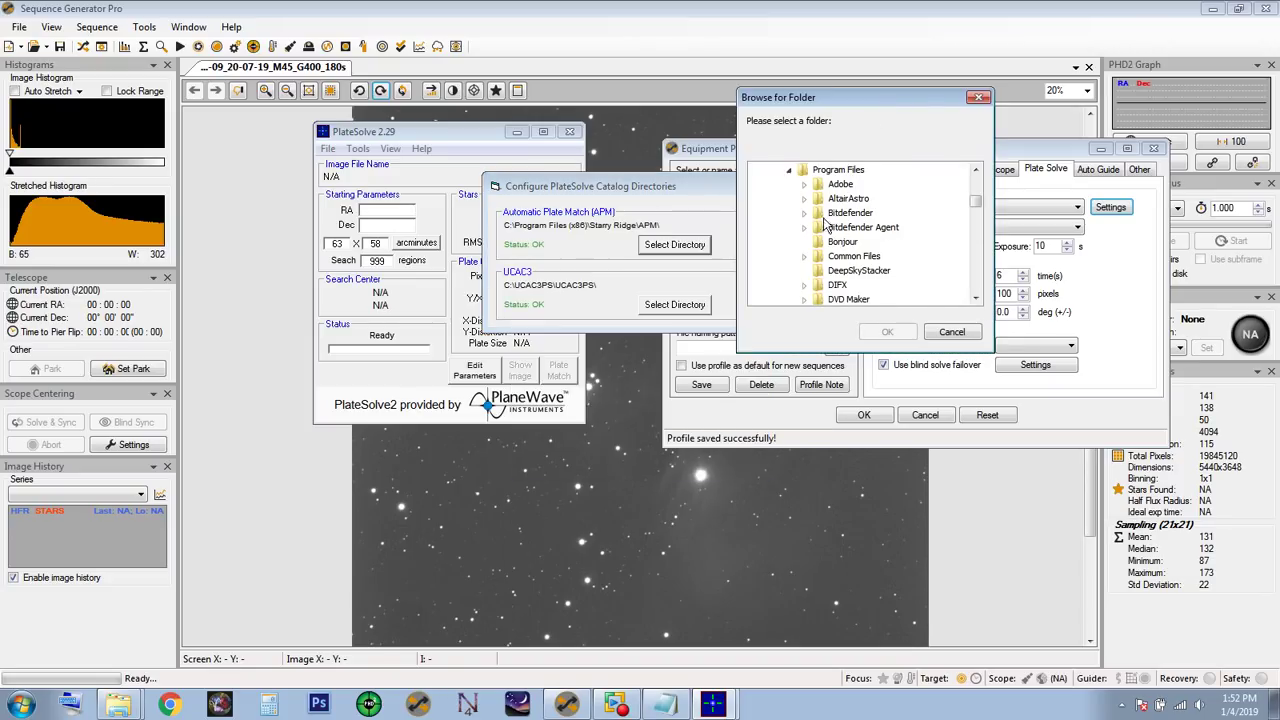
click(789, 171)
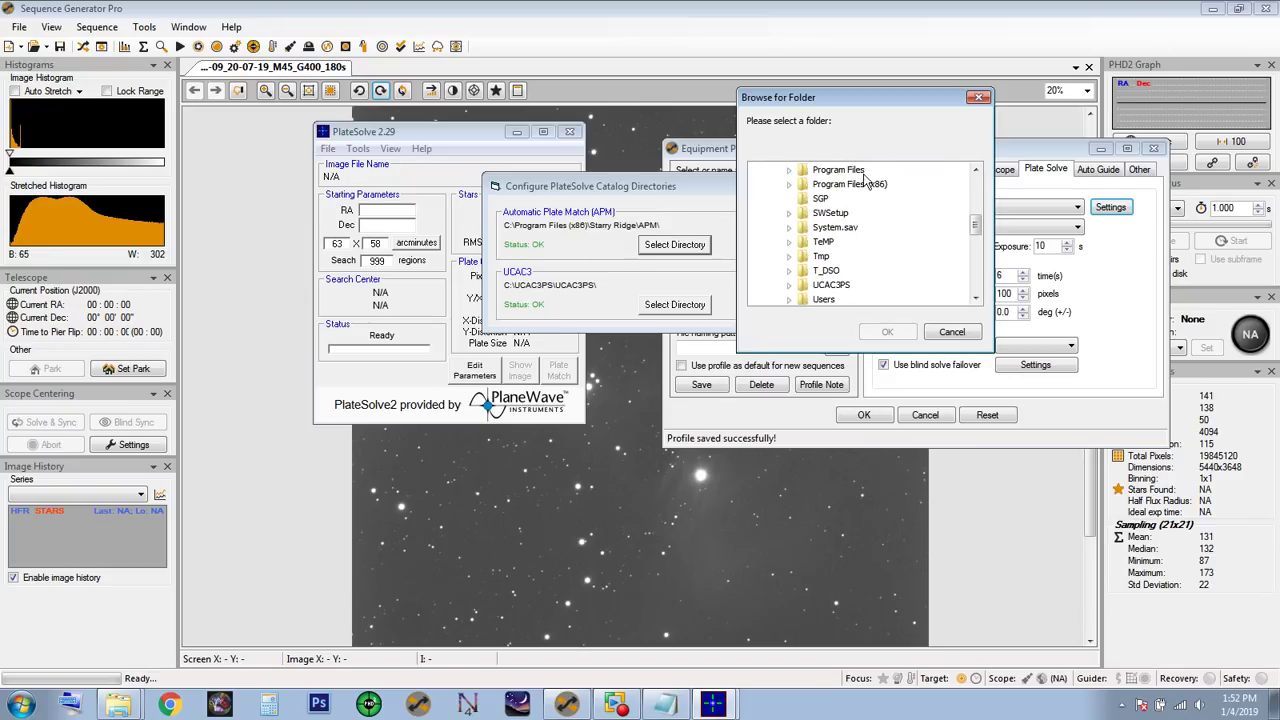
click(789, 185)
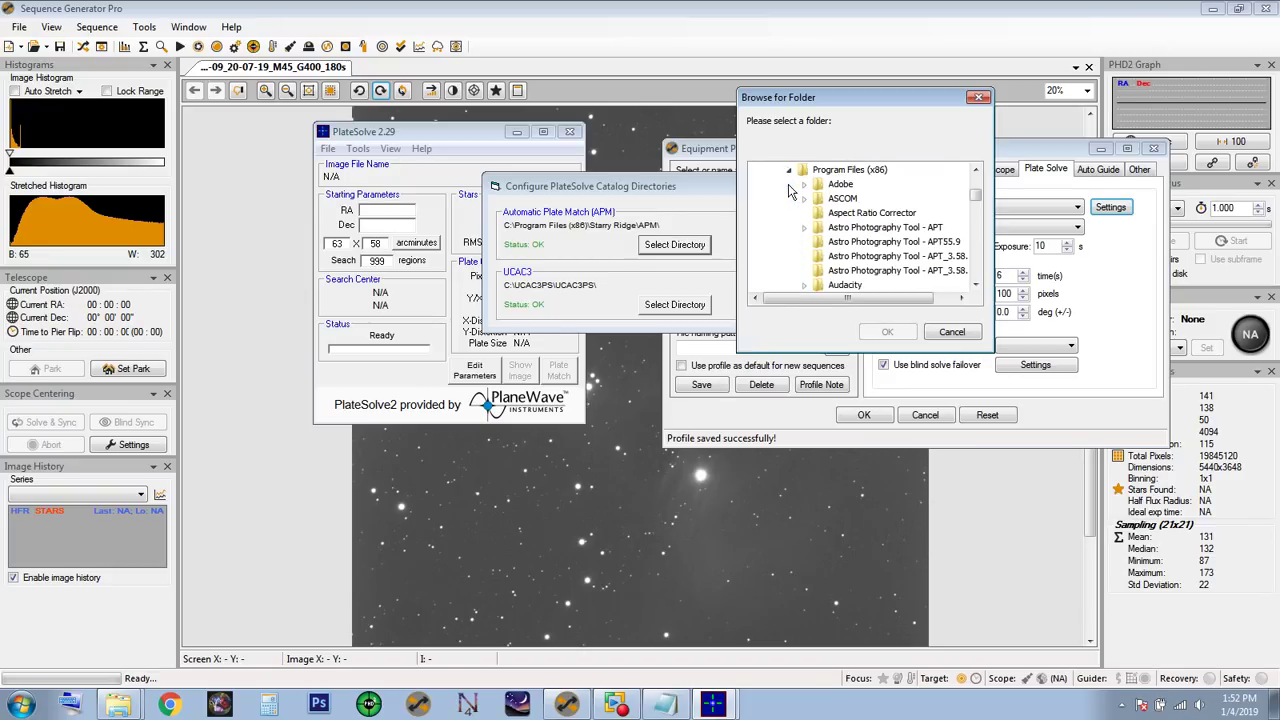
drag(977, 194, 980, 243)
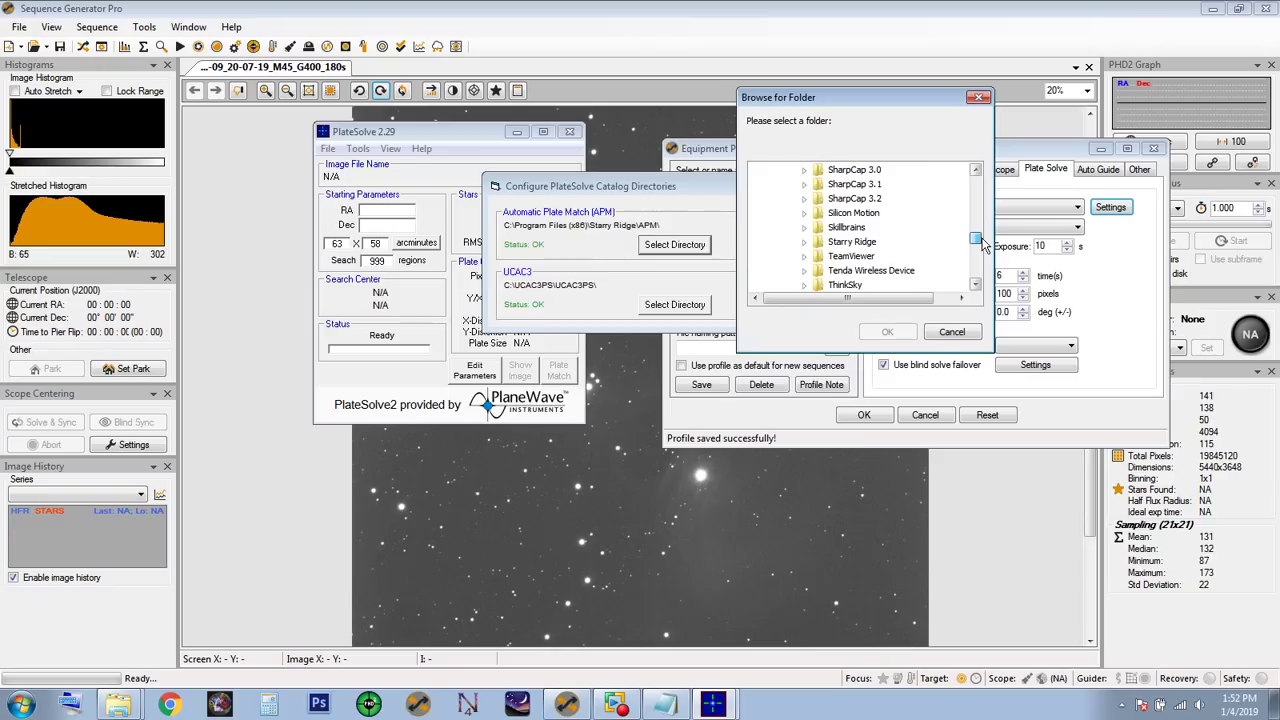
click(833, 246)
click(805, 244)
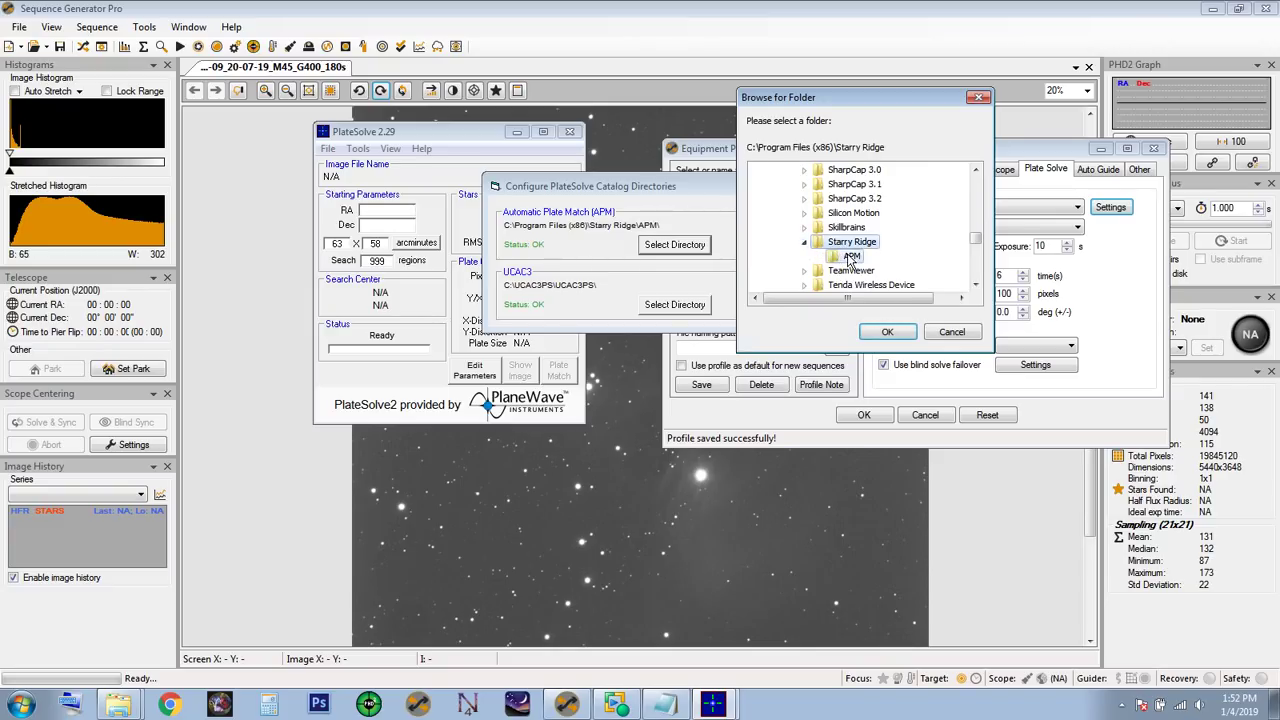
click(851, 257)
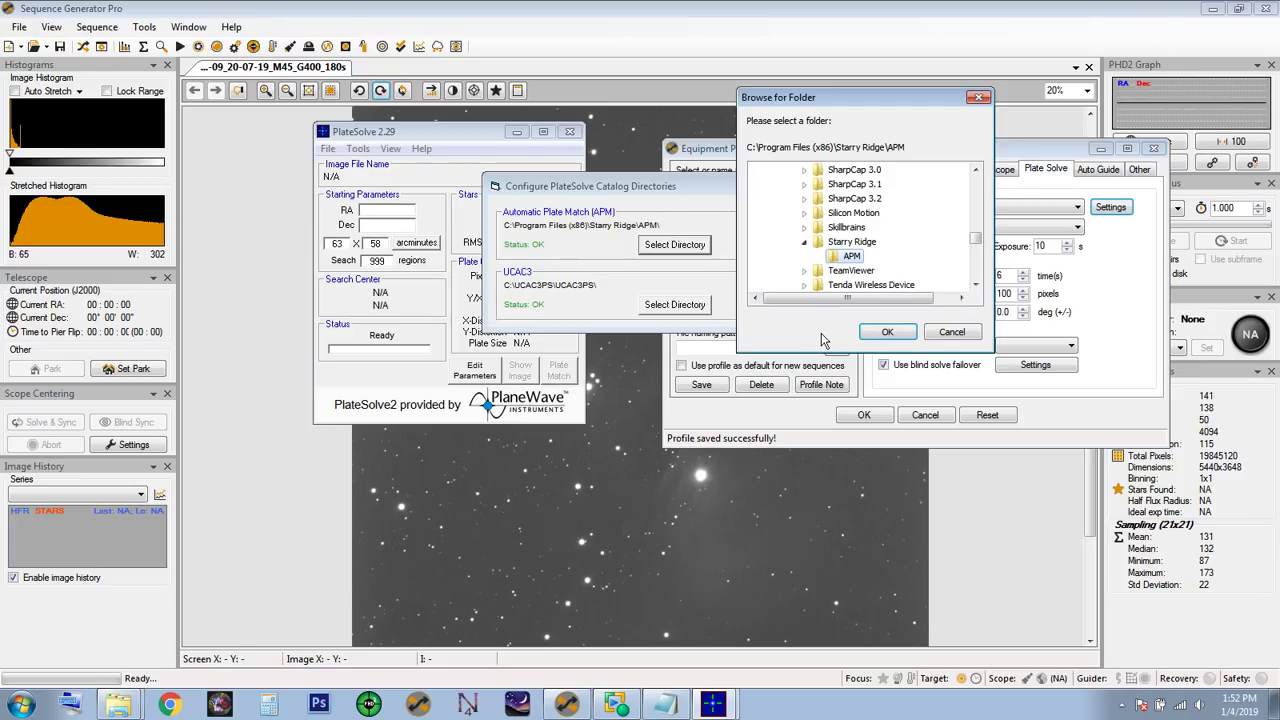
click(952, 333)
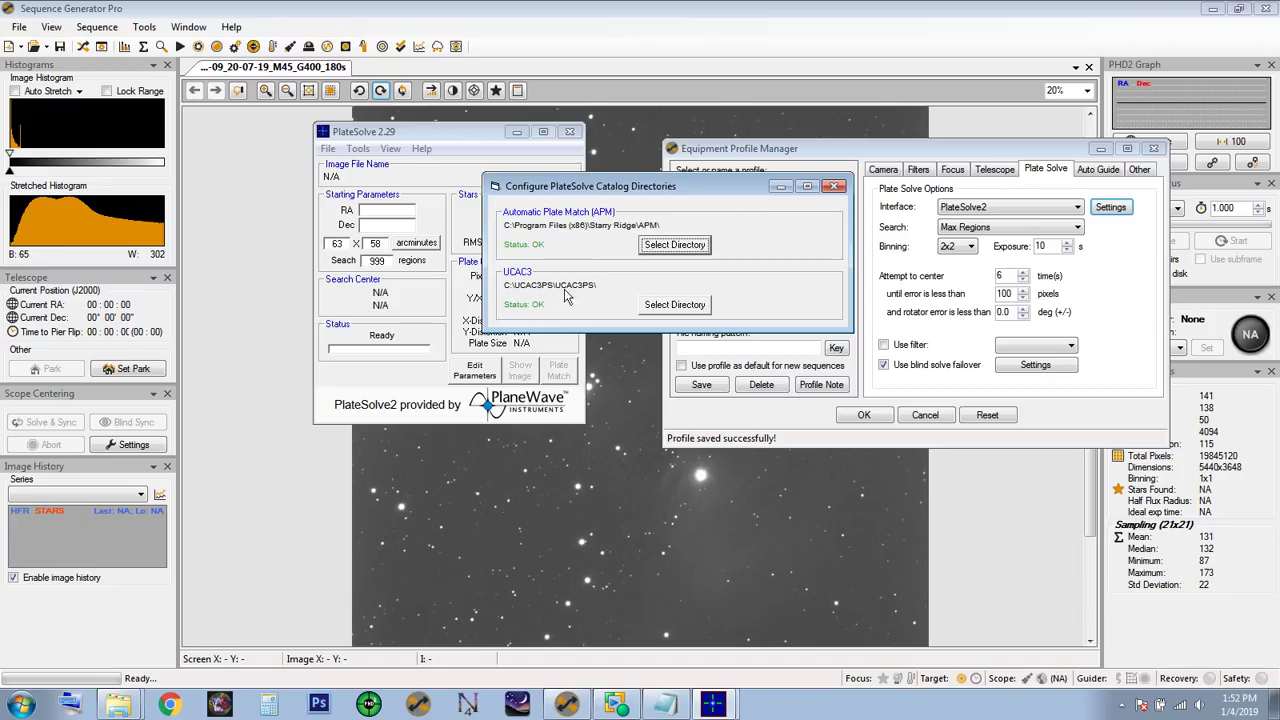
- Set the UCAC3 catalog directory to C:\UCAC3PS\UCAC3PS
click(674, 306)
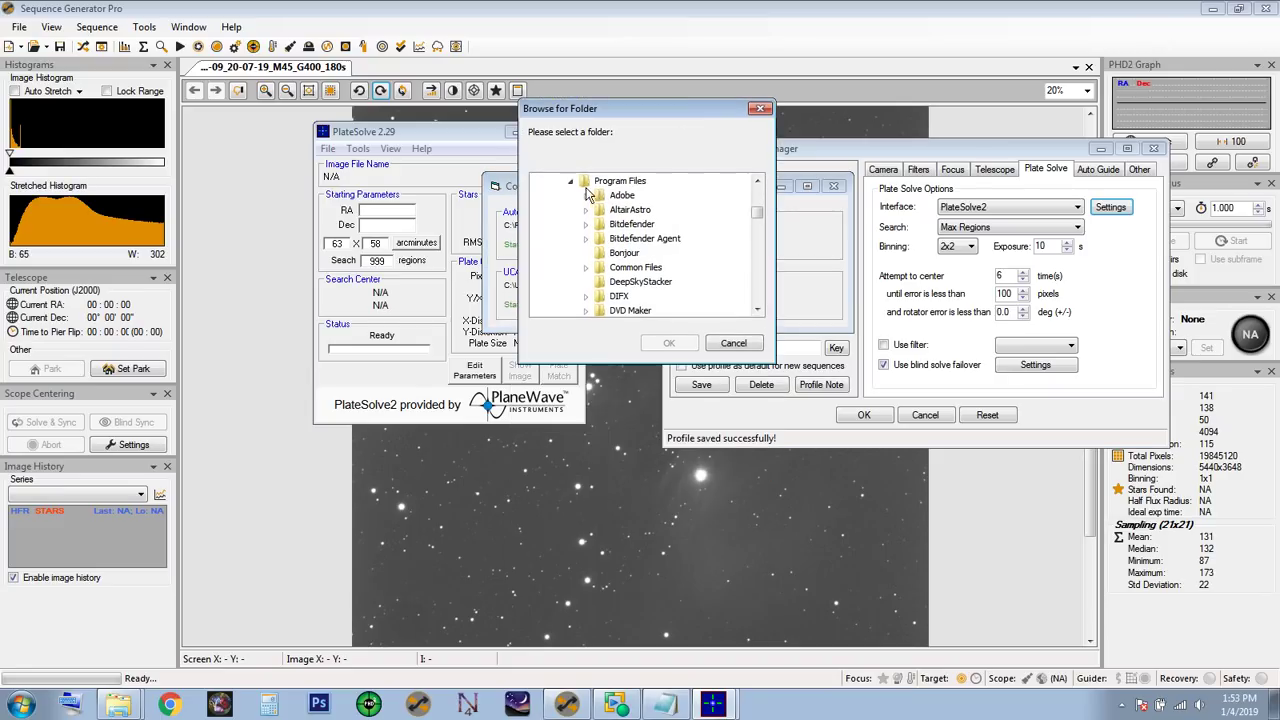
click(570, 182)
scroll(690, 222, up, 5)
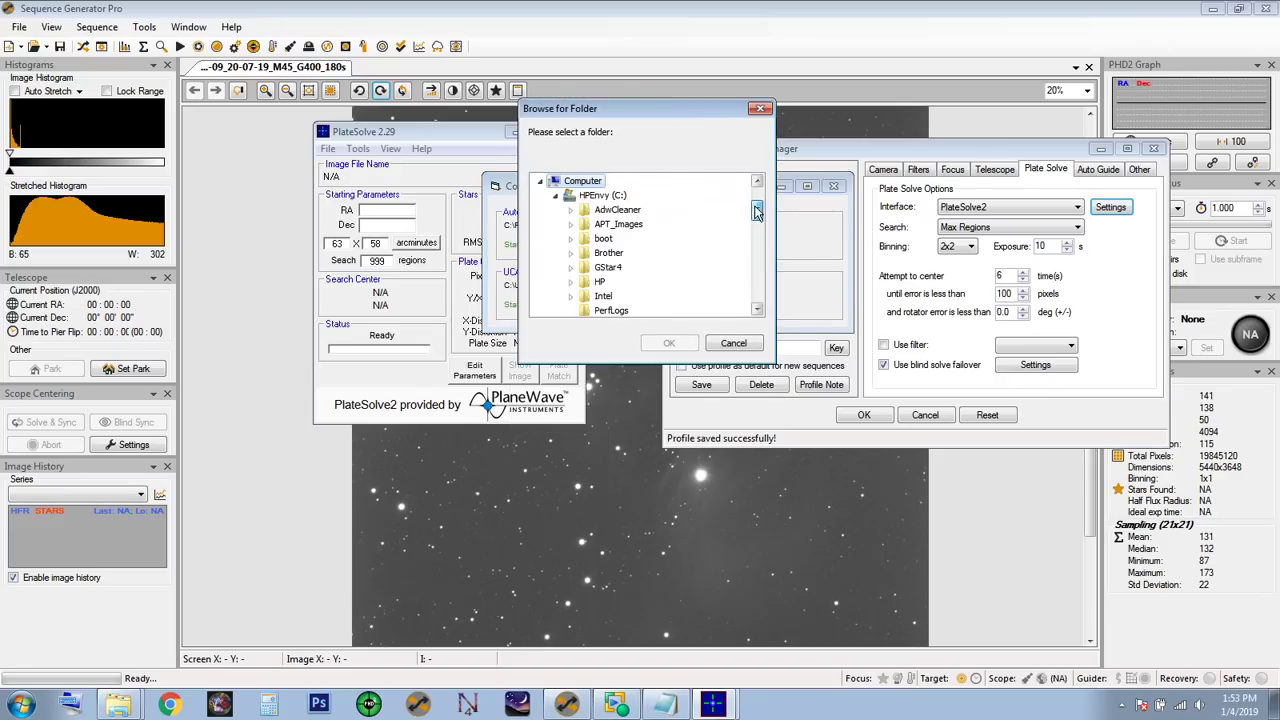
click(605, 195)
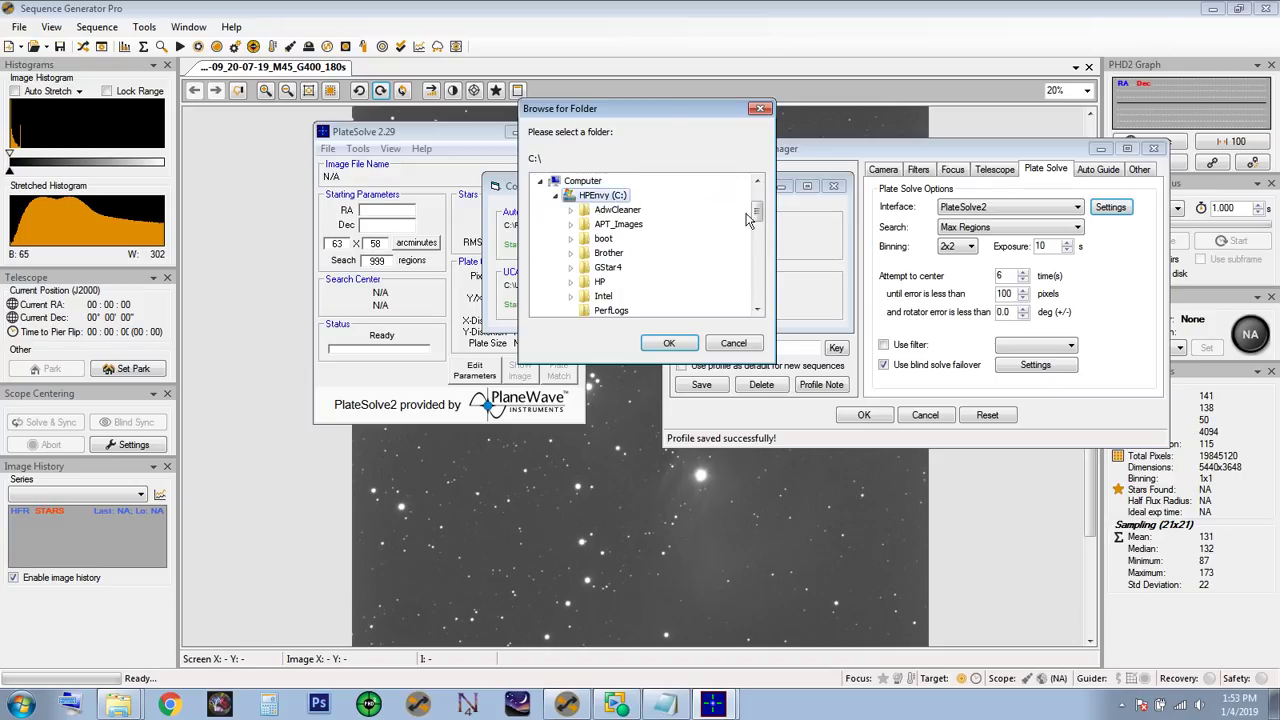
drag(757, 212, 760, 257)
click(614, 212)
click(570, 210)
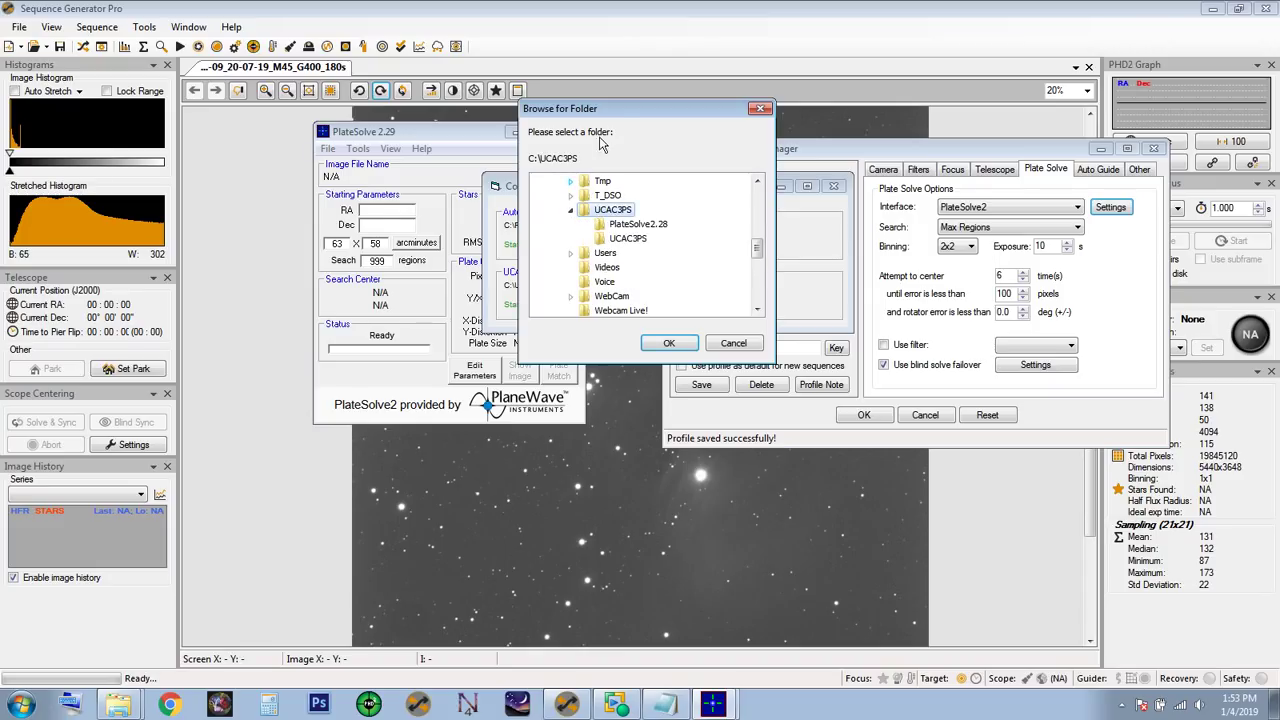
drag(615, 118, 809, 122)
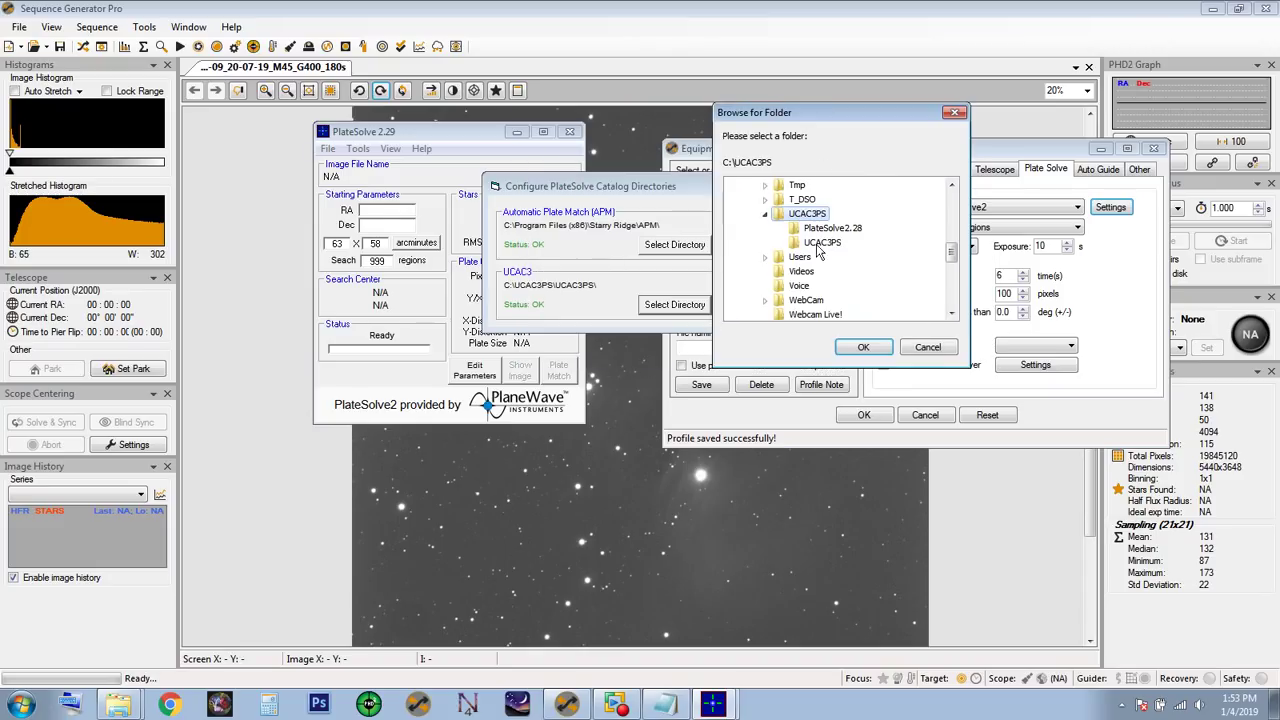
click(820, 243)
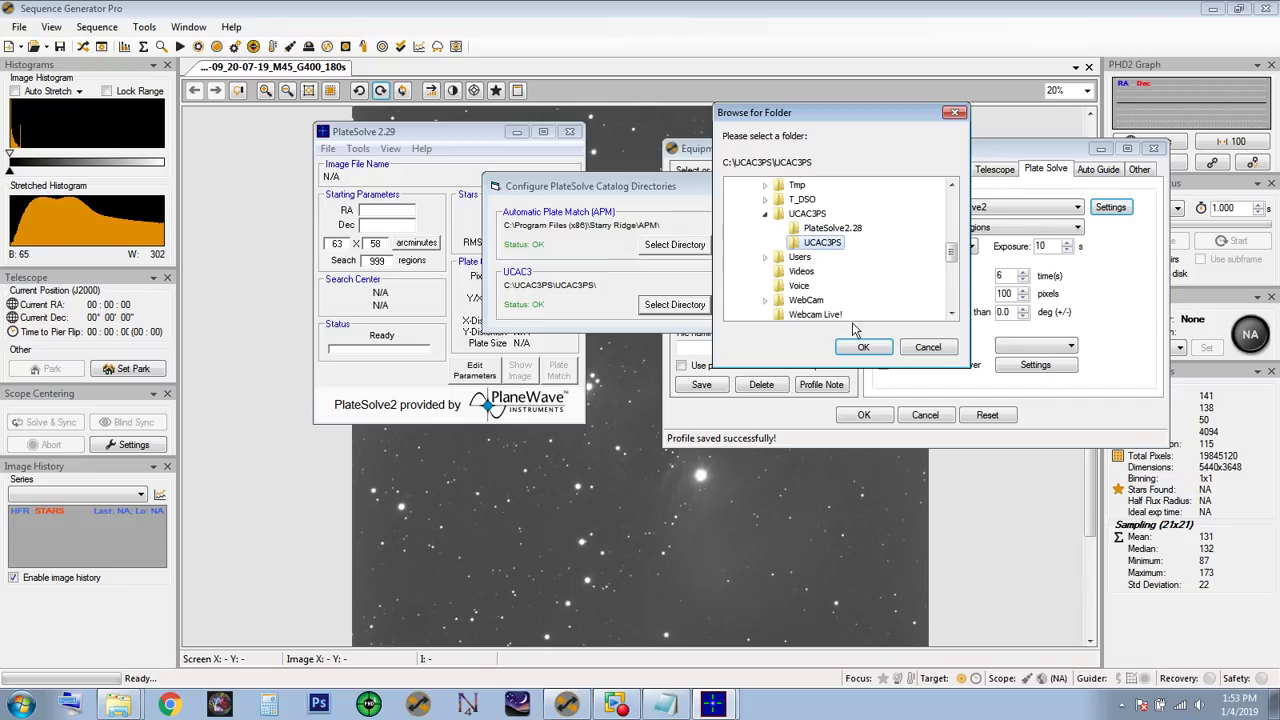
click(863, 348)
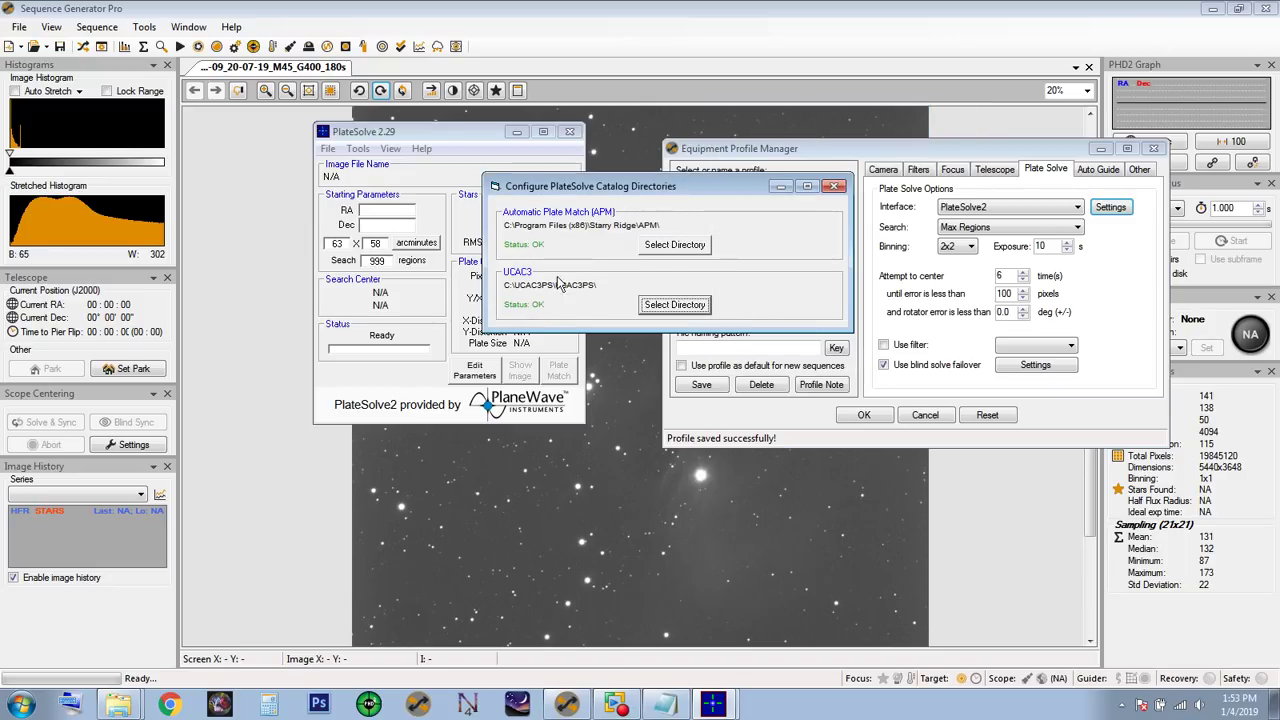
- Close the catalog directory configuration and PlateSolve2, and save the AT72ED profile
drag(668, 188, 586, 187)
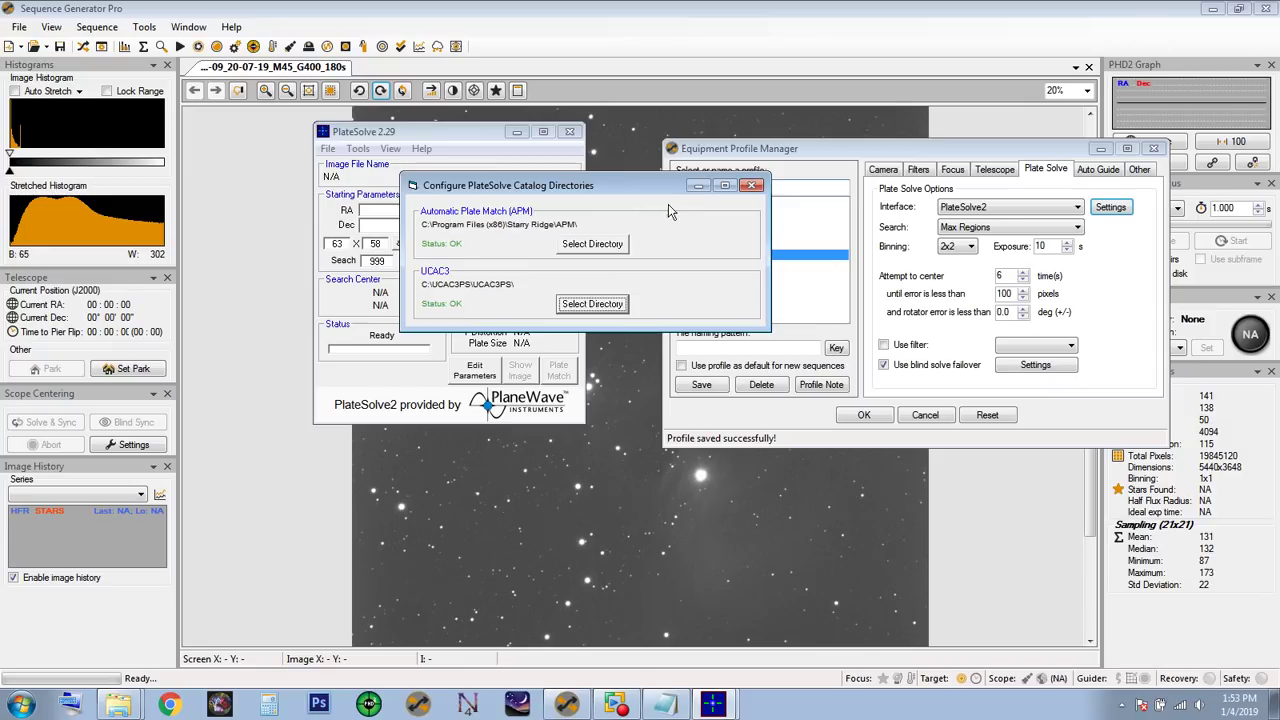
click(753, 187)
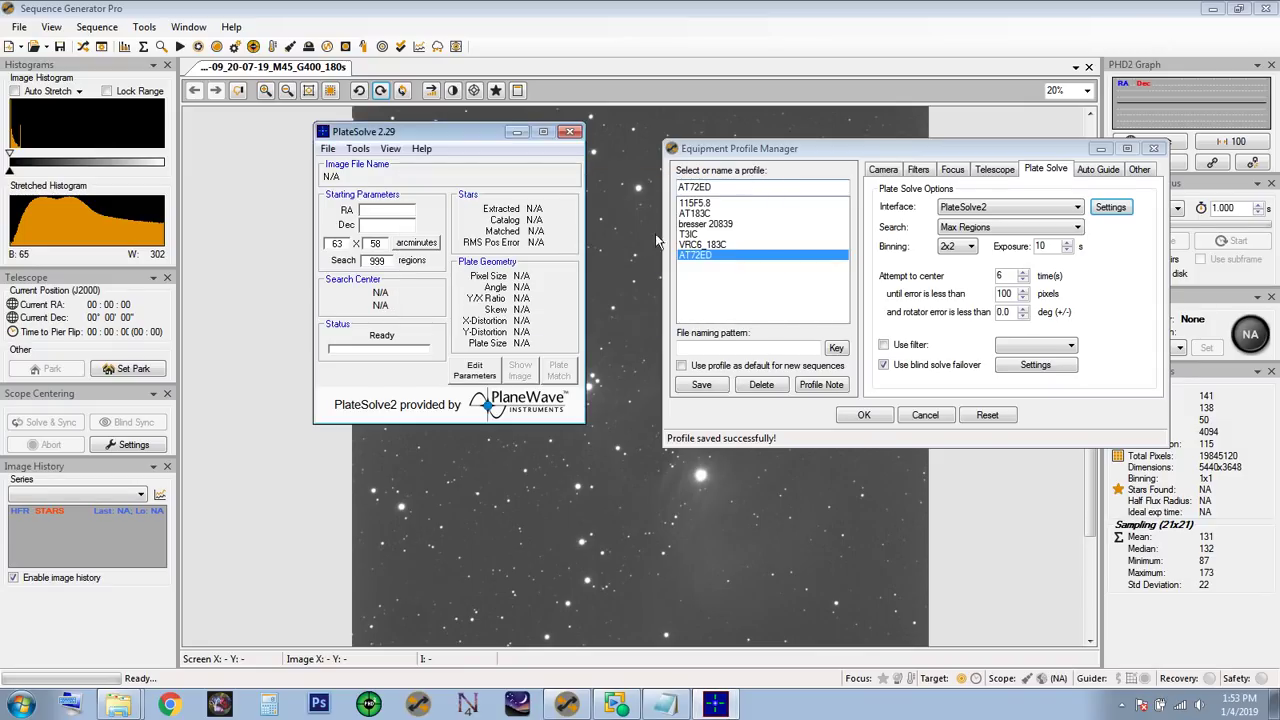
click(568, 134)
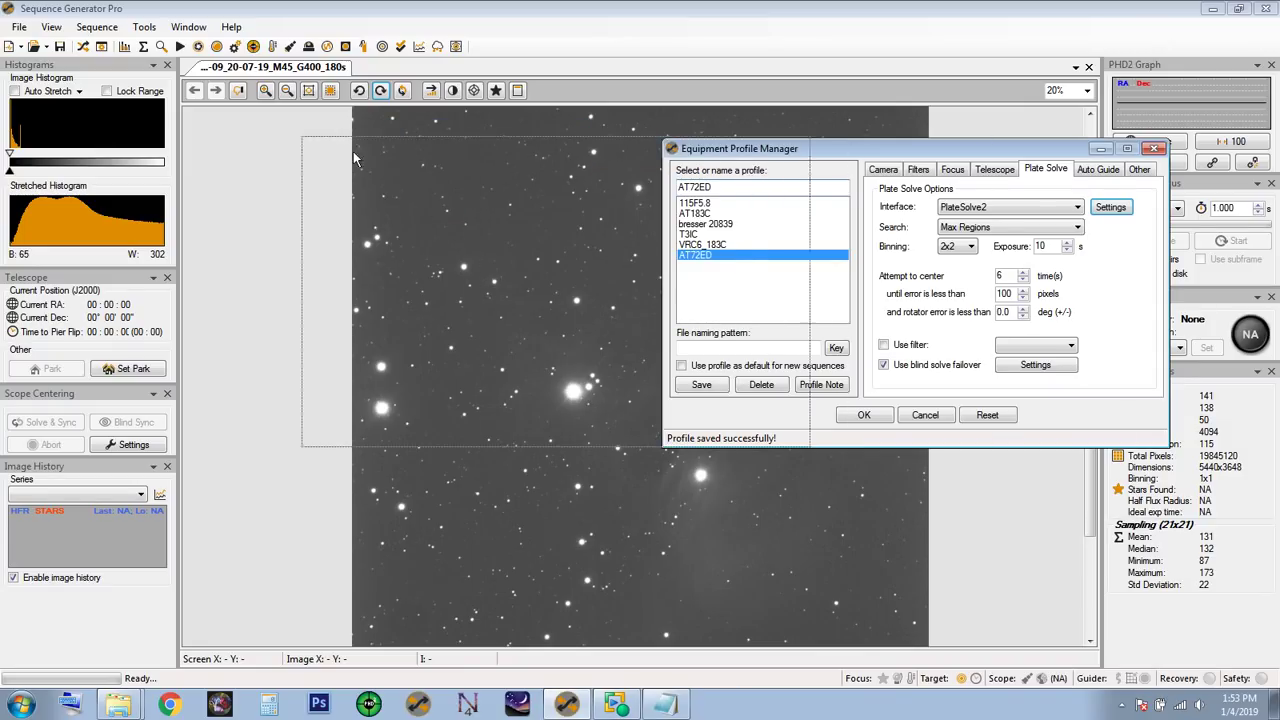
drag(744, 148, 323, 148)
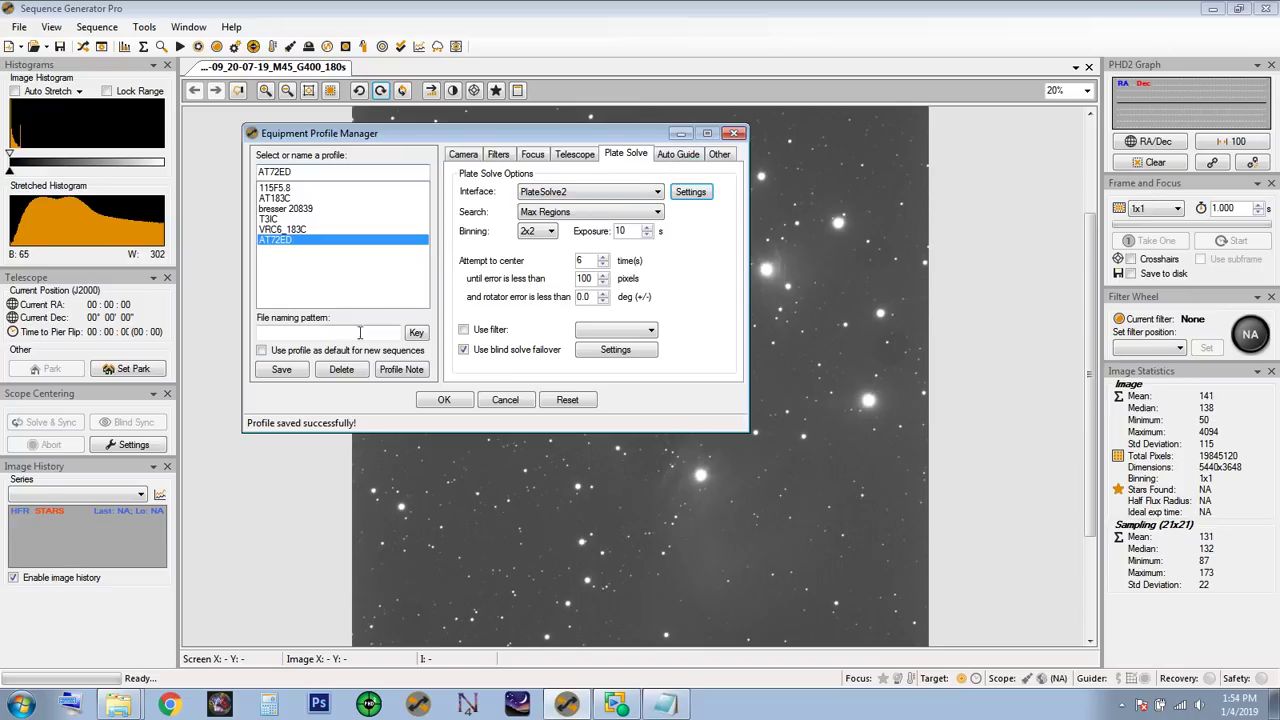
click(286, 371)
- Enable small dithering every 2 frames with a 3-second settle time for the PHD2 auto guider, and save the profile
click(686, 156)
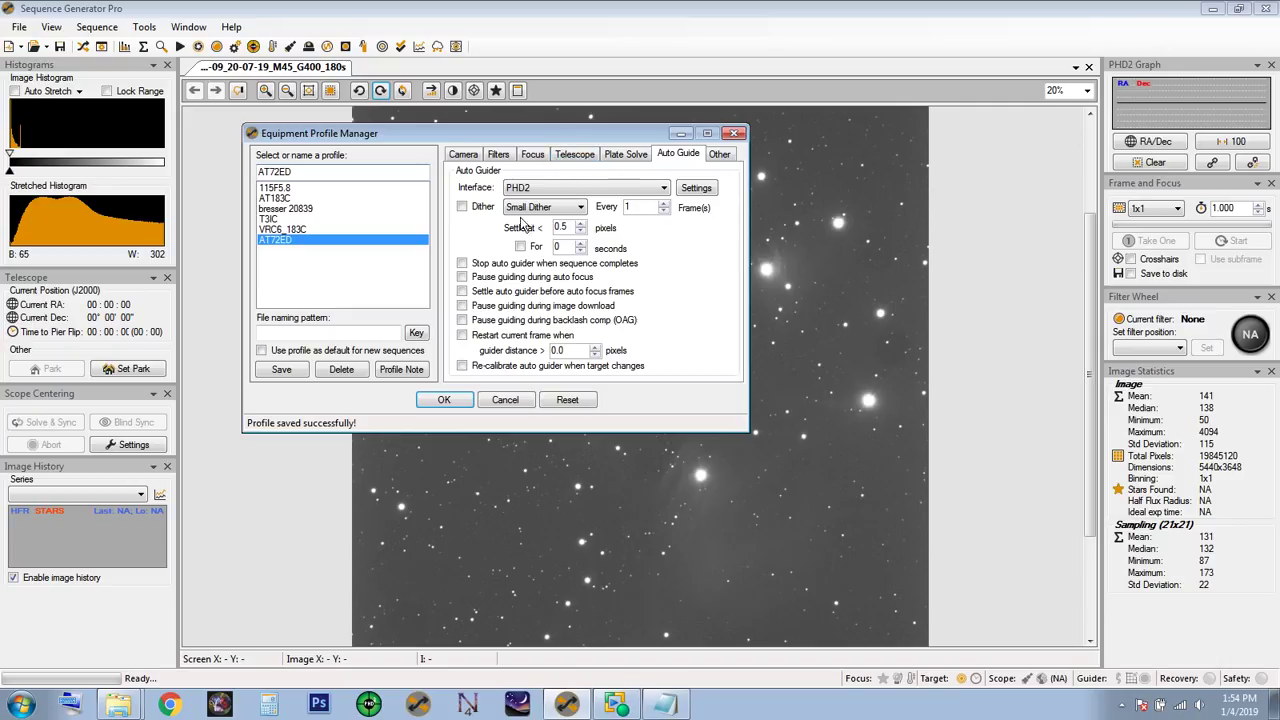
click(462, 208)
click(664, 203)
click(527, 247)
key(BackSpace)
text(3)
drag(590, 135, 656, 127)
click(349, 363)
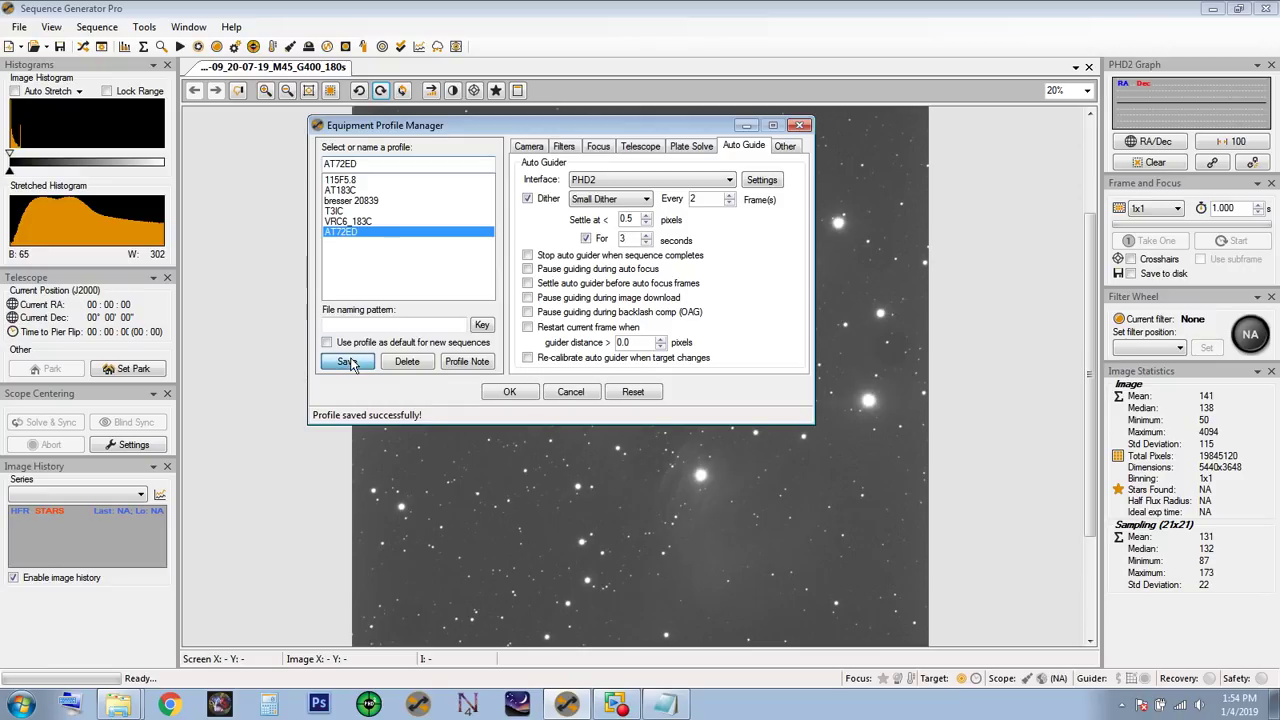
double_click(364, 166)
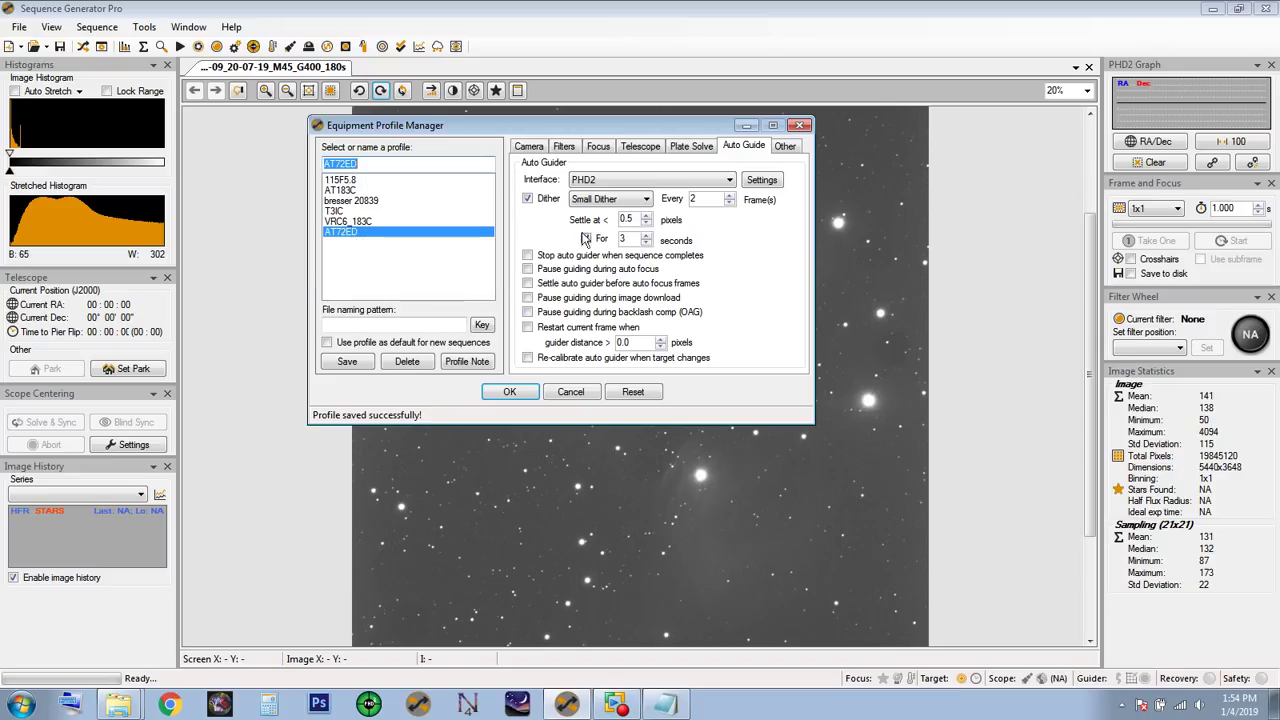
mouse_move(362, 167)
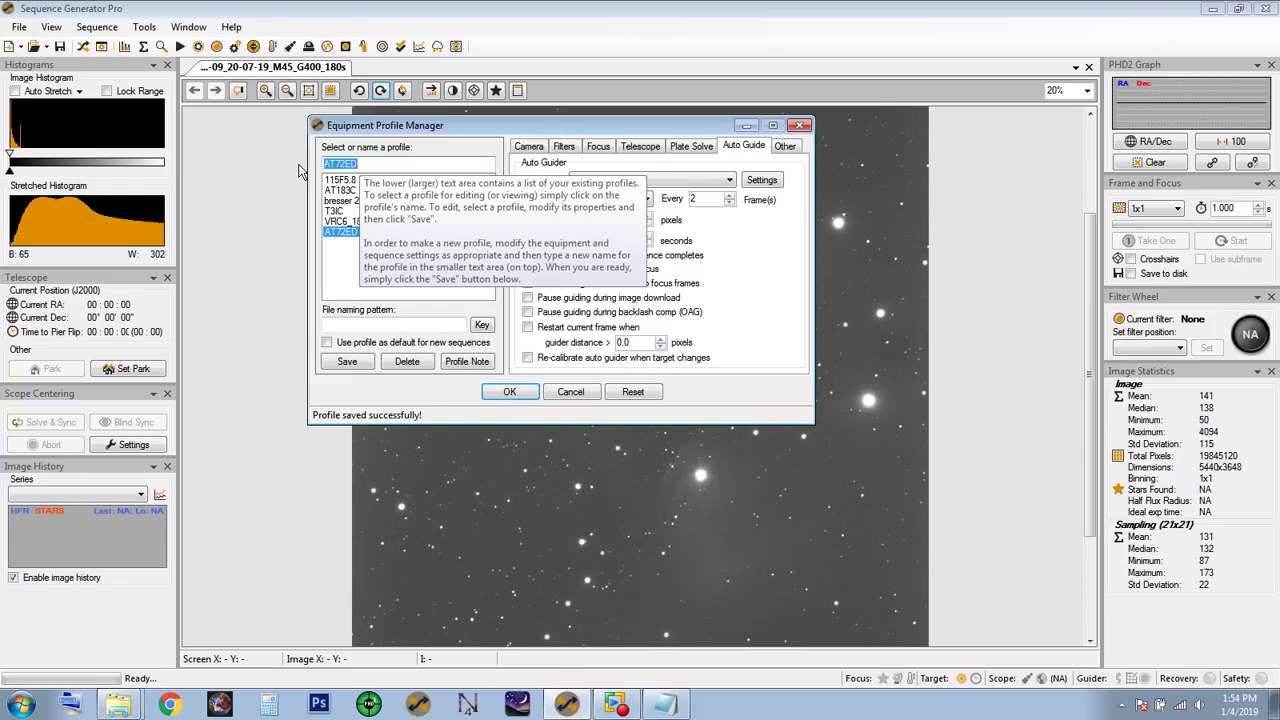
text(C8)
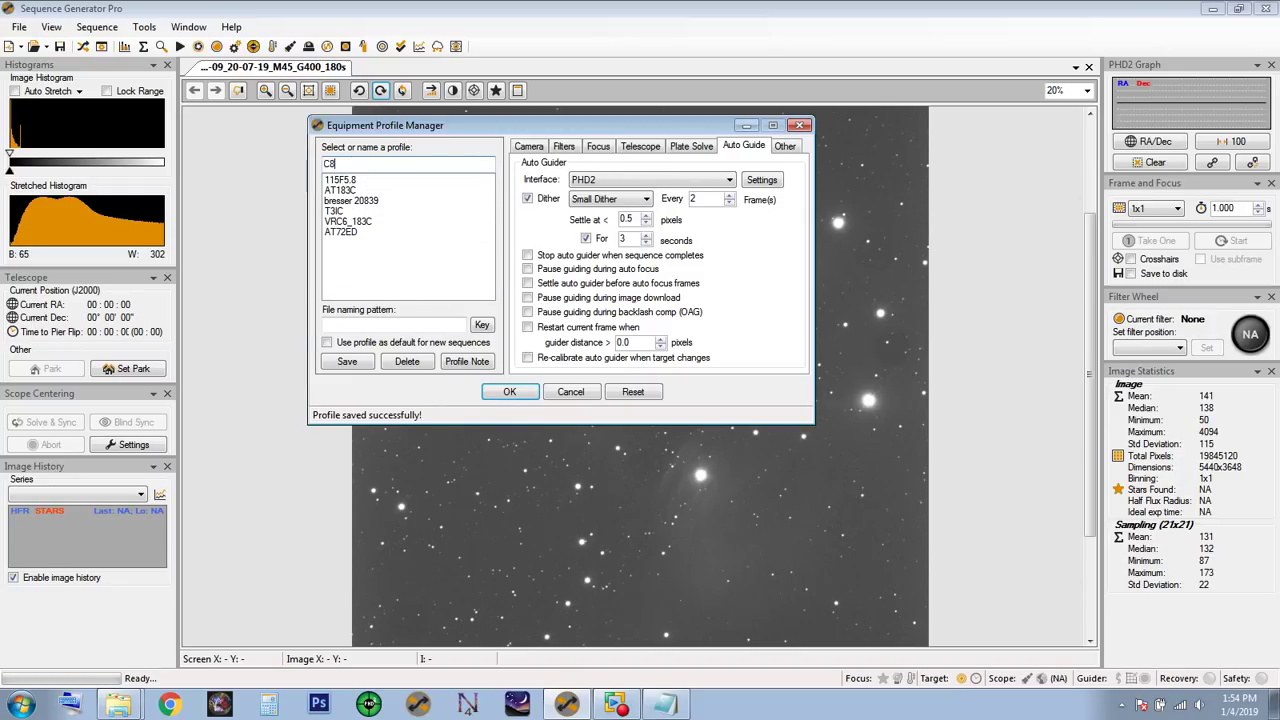
text(_ASI1600)
double_click(386, 164)
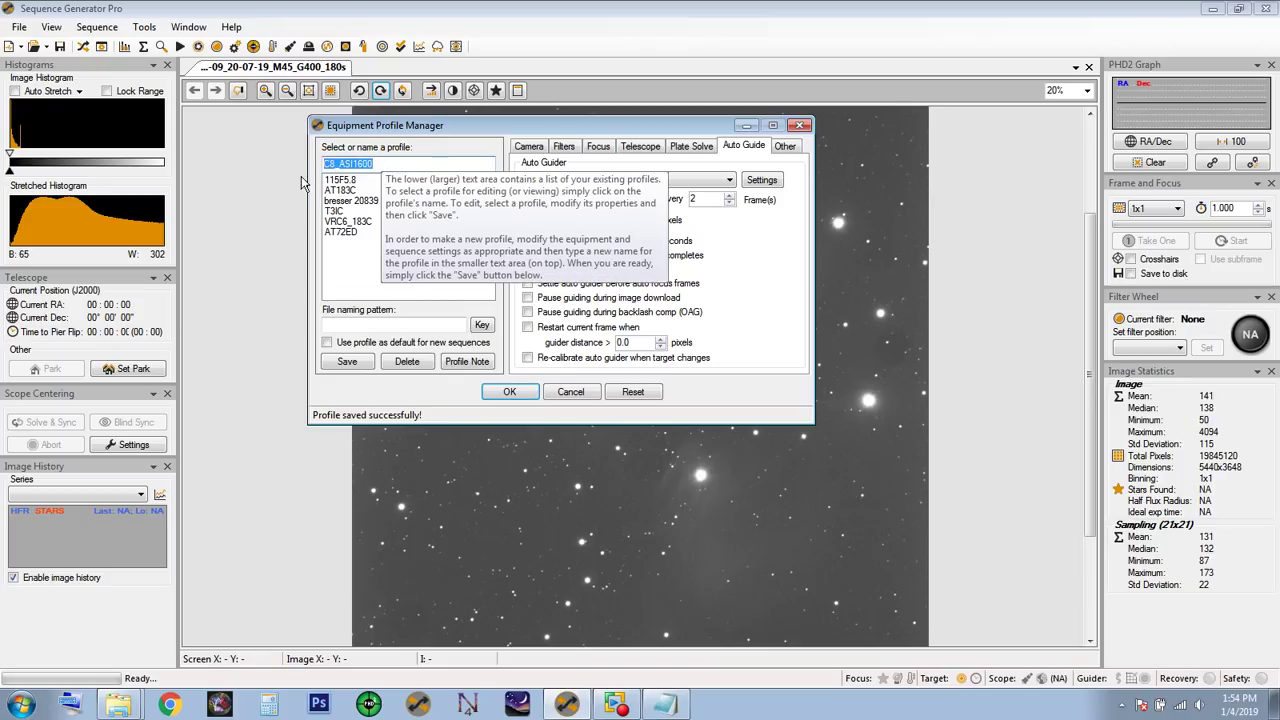
key(BackSpace)
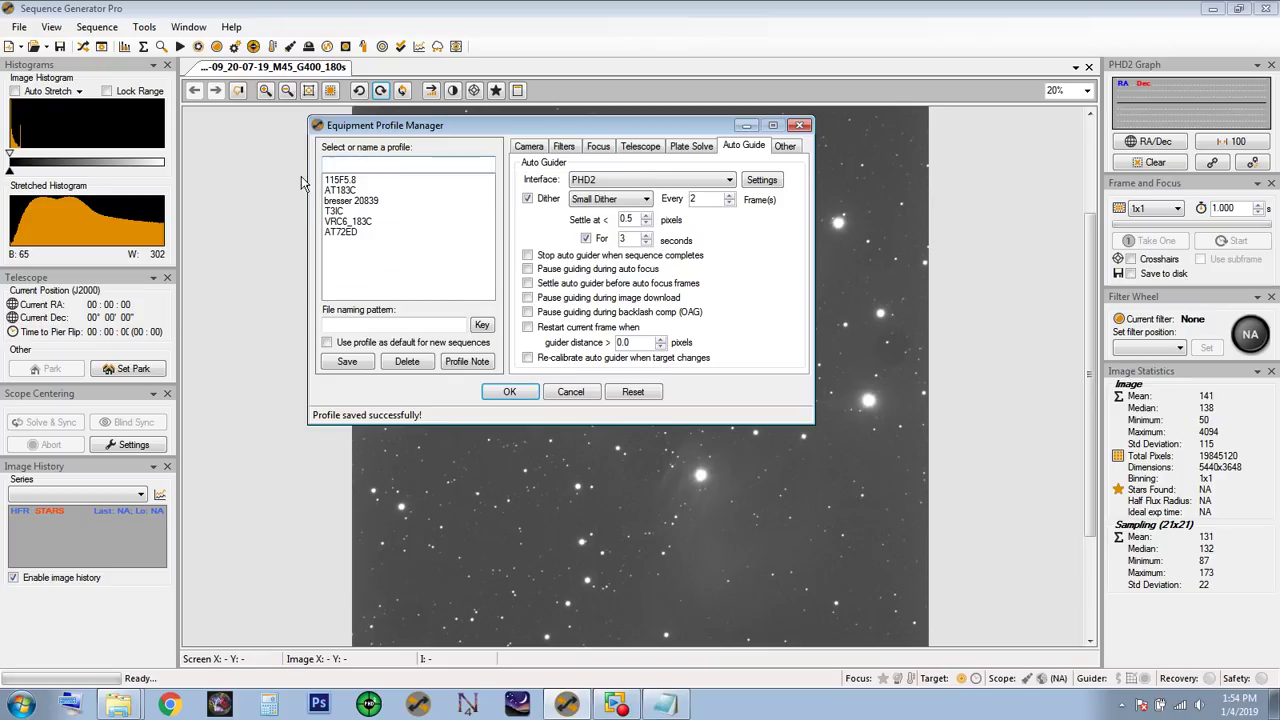
- Load the AT72ED equipment profile, save it, and close the Equipment Profile Manager
click(338, 232)
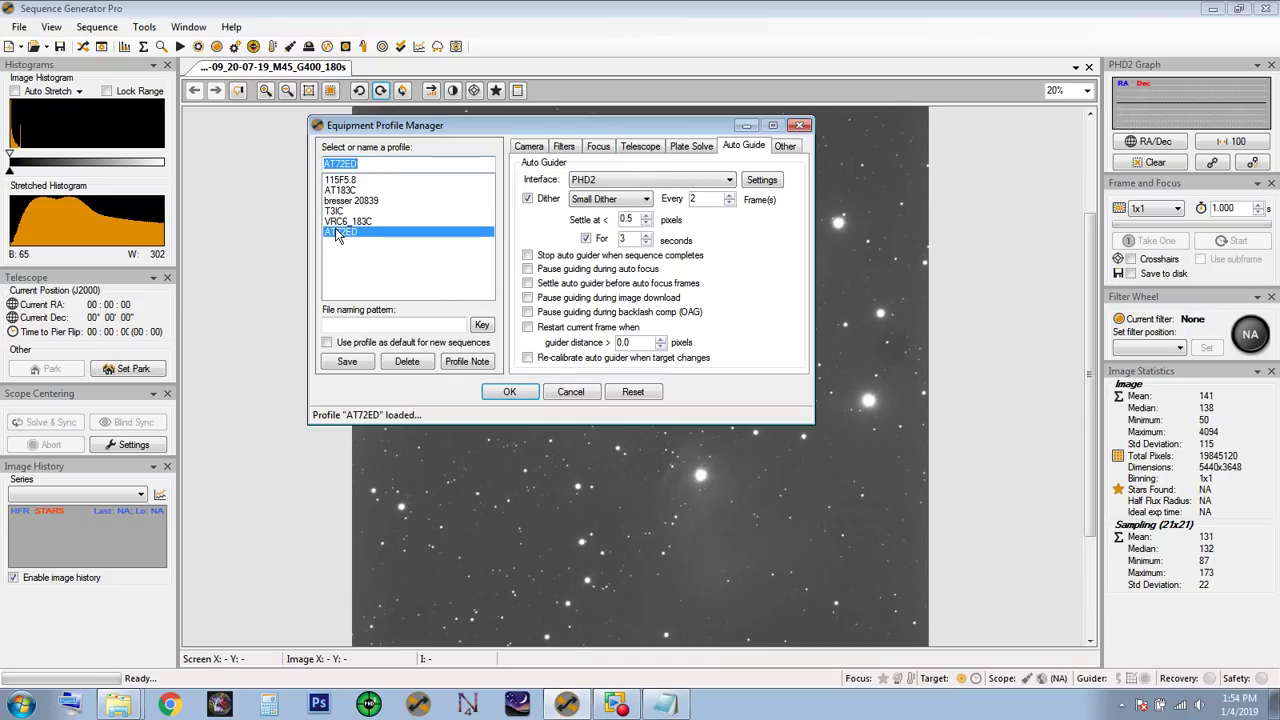
click(347, 361)
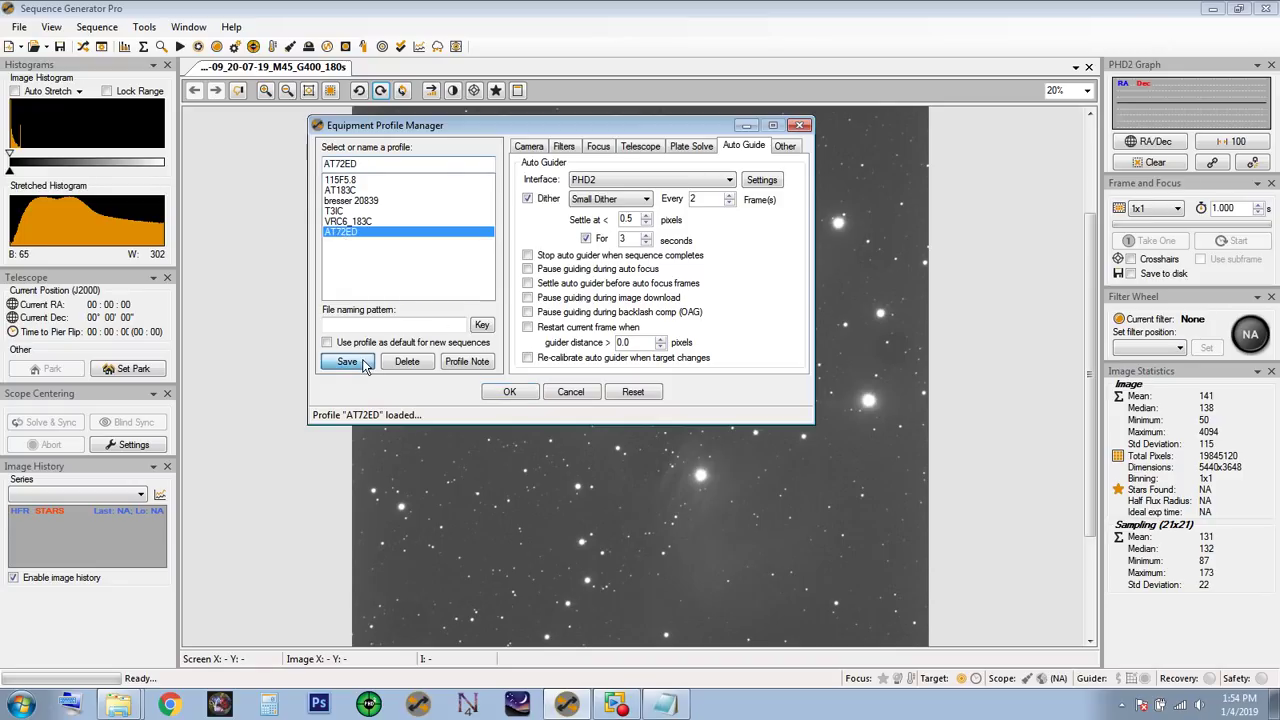
click(511, 393)
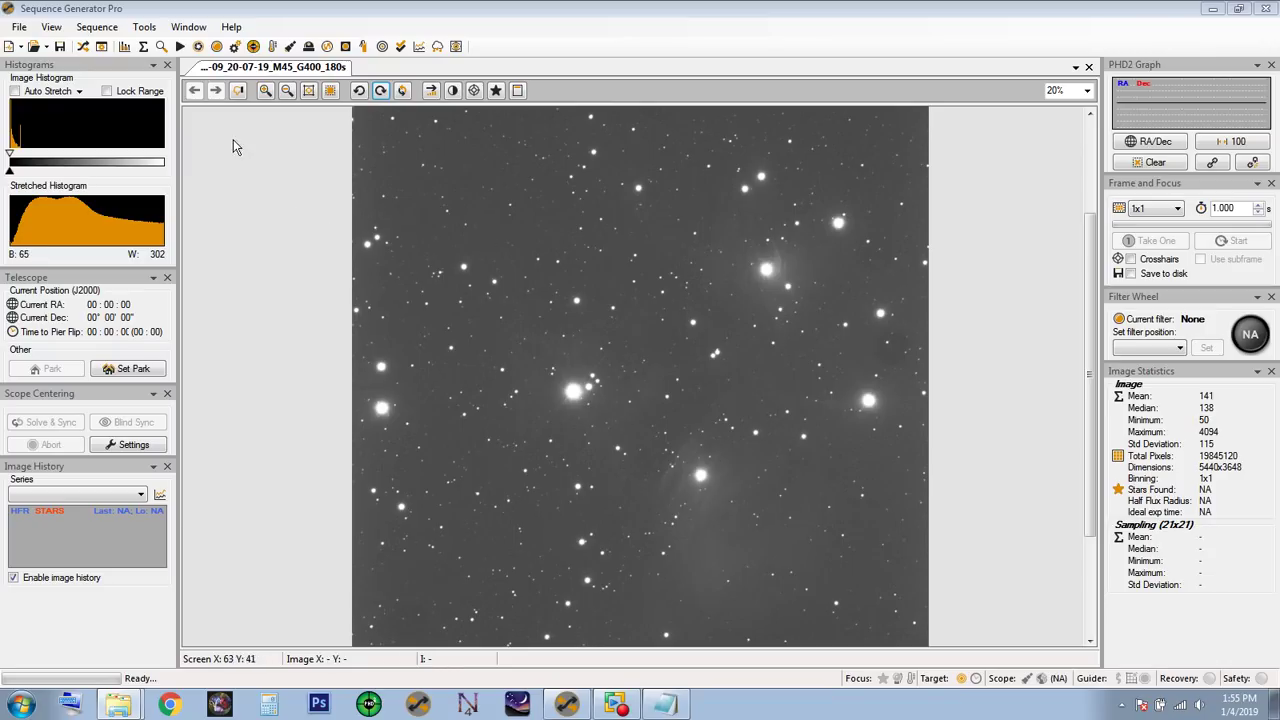
click(20, 29)
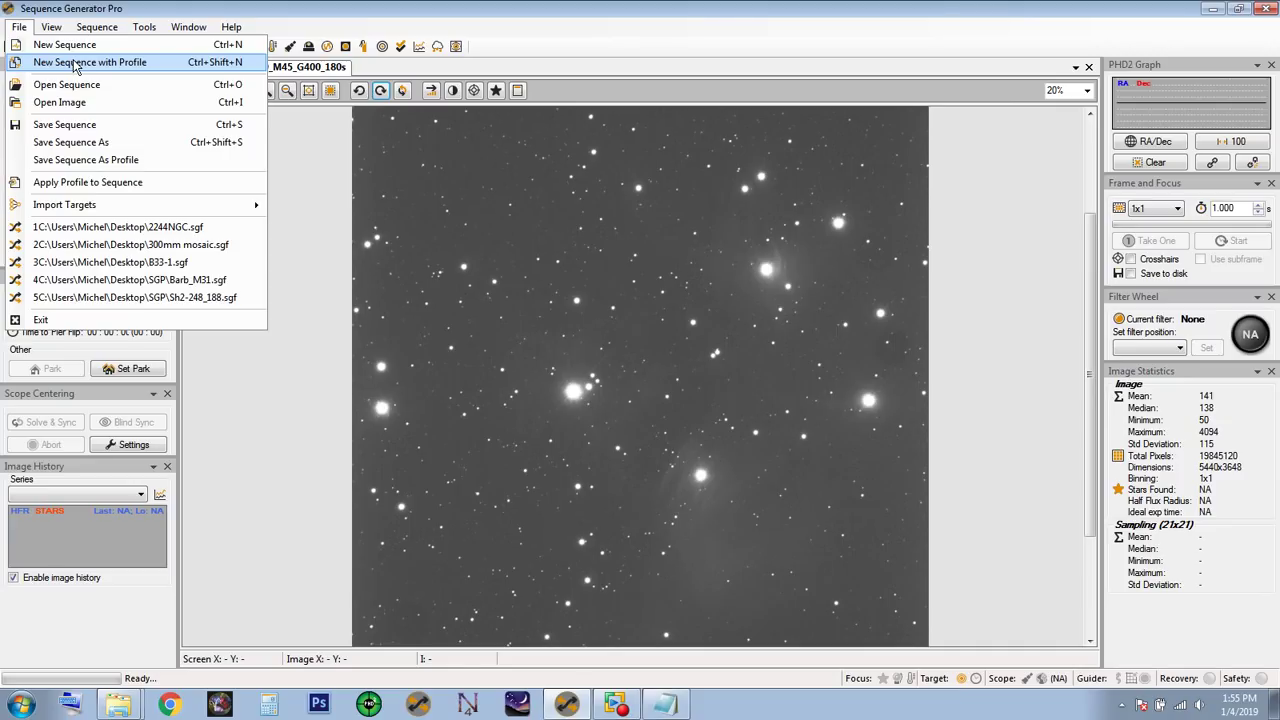
click(250, 14)
- Load the existing user profile with its observer and site location data, save it, and close the User Profile Manager
click(144, 27)
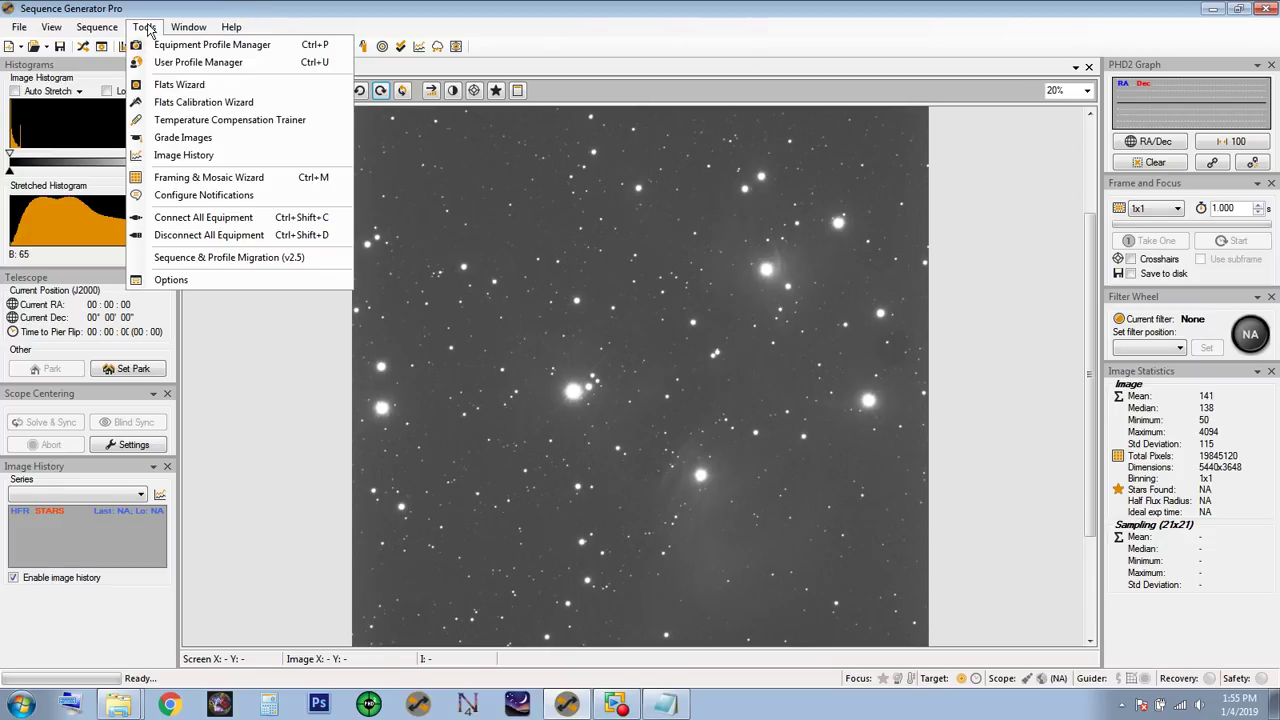
click(182, 63)
drag(595, 202, 615, 154)
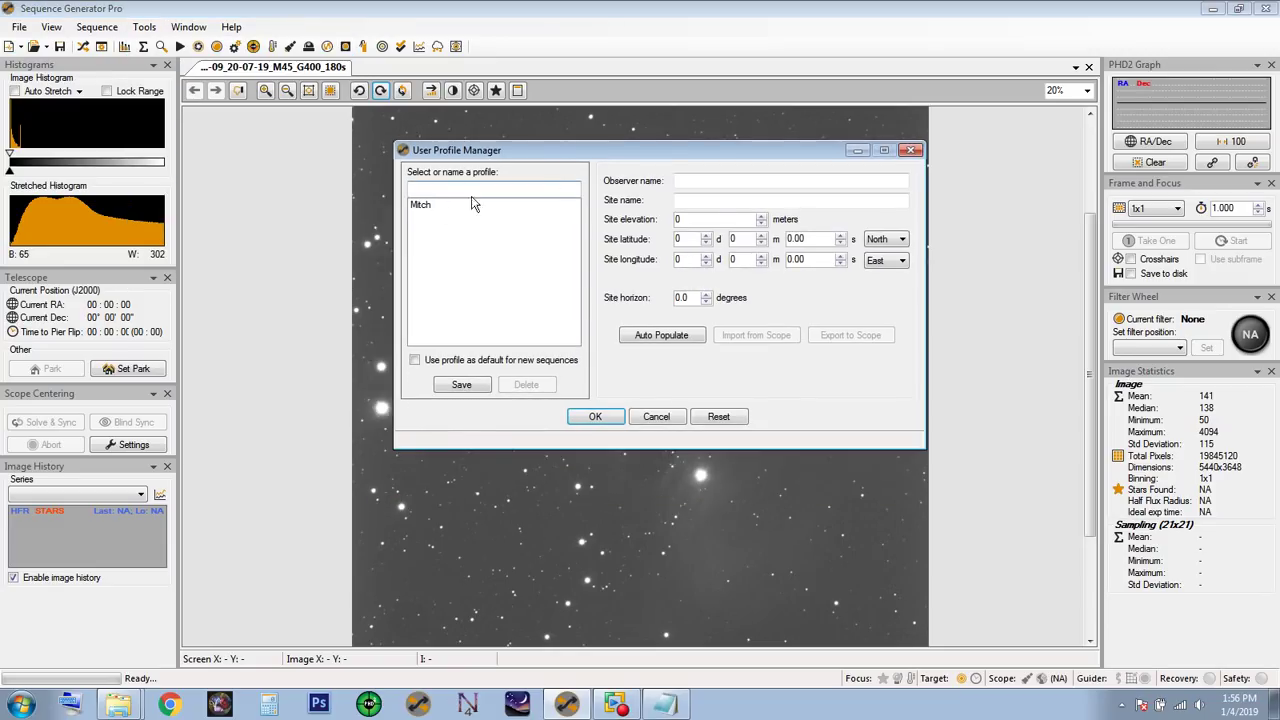
mouse_move(433, 207)
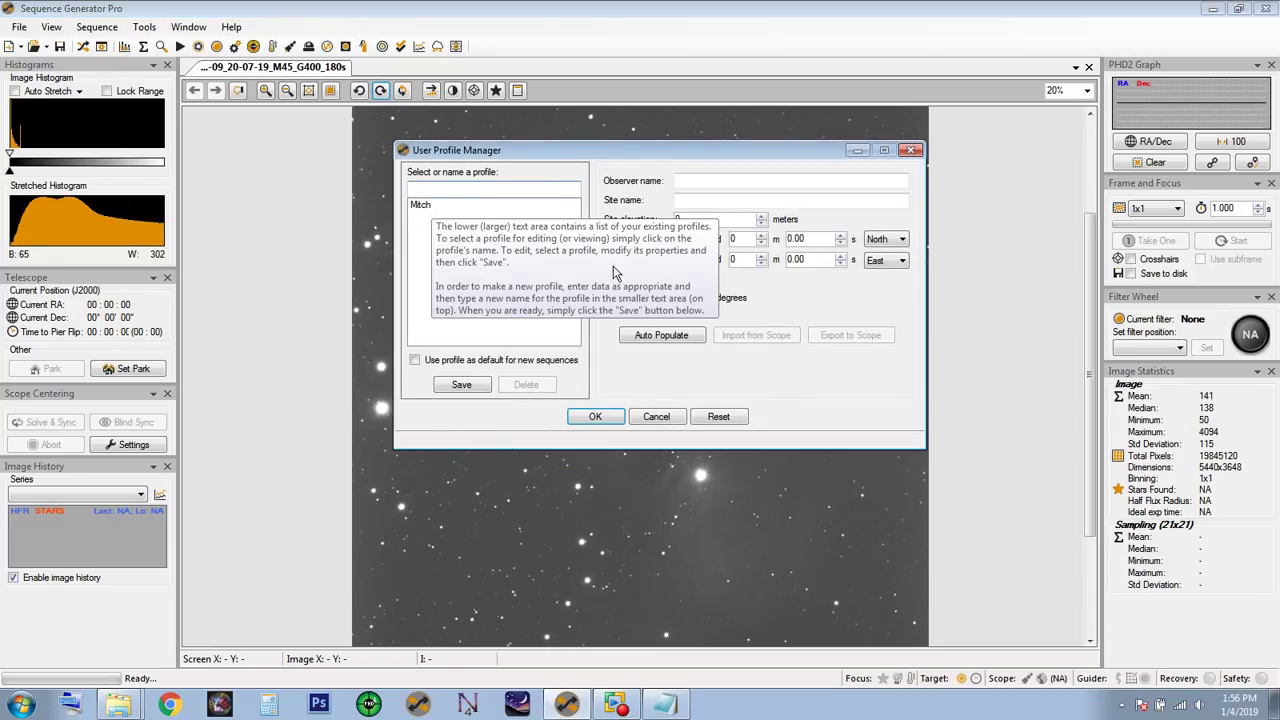
click(424, 205)
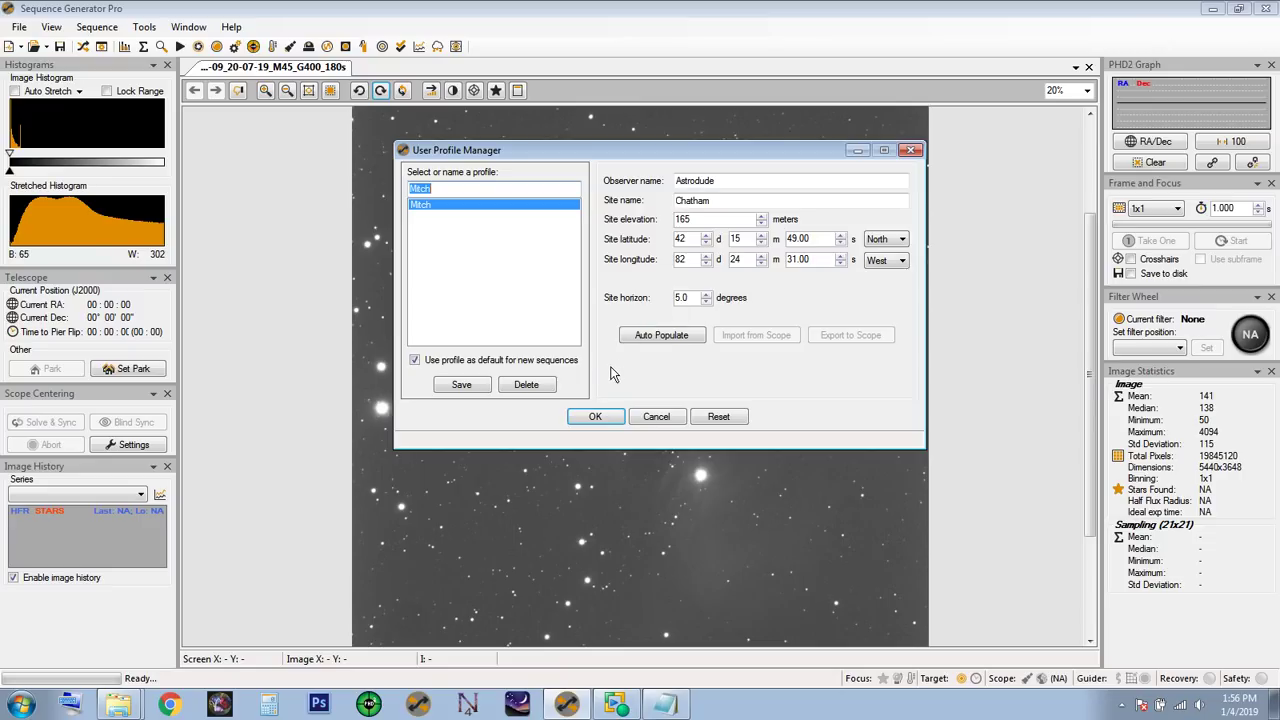
click(460, 385)
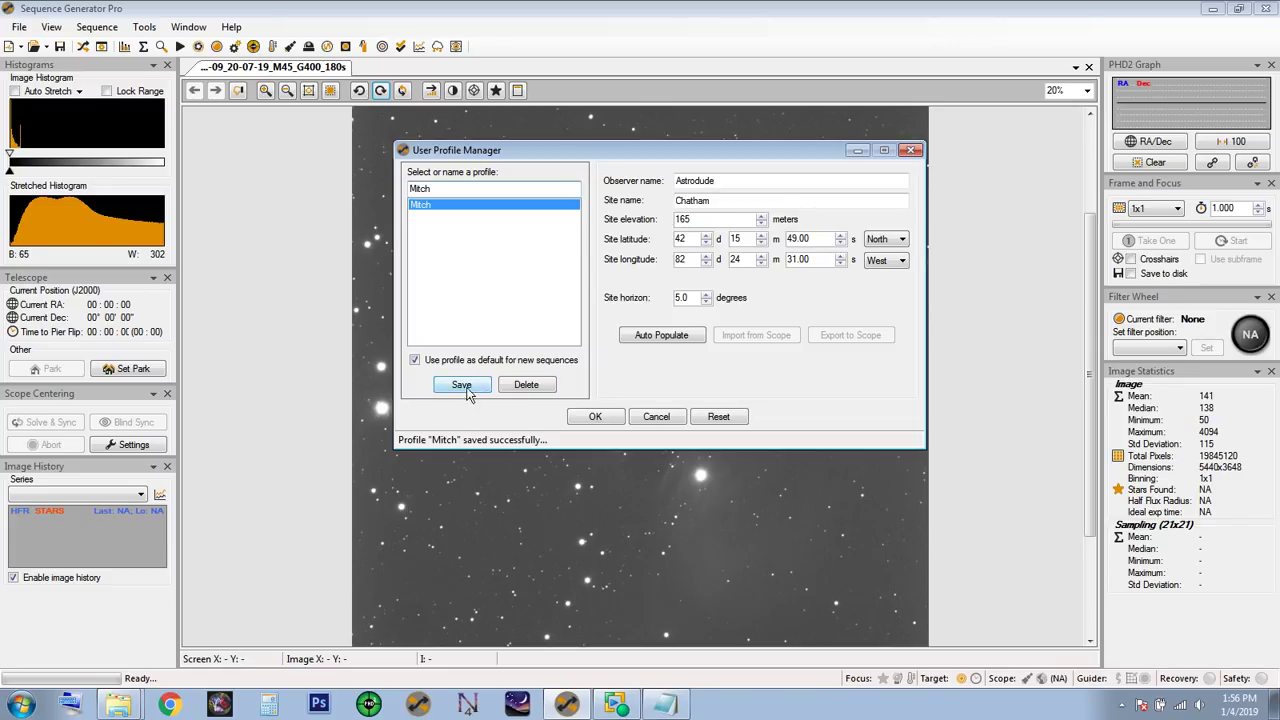
click(592, 418)
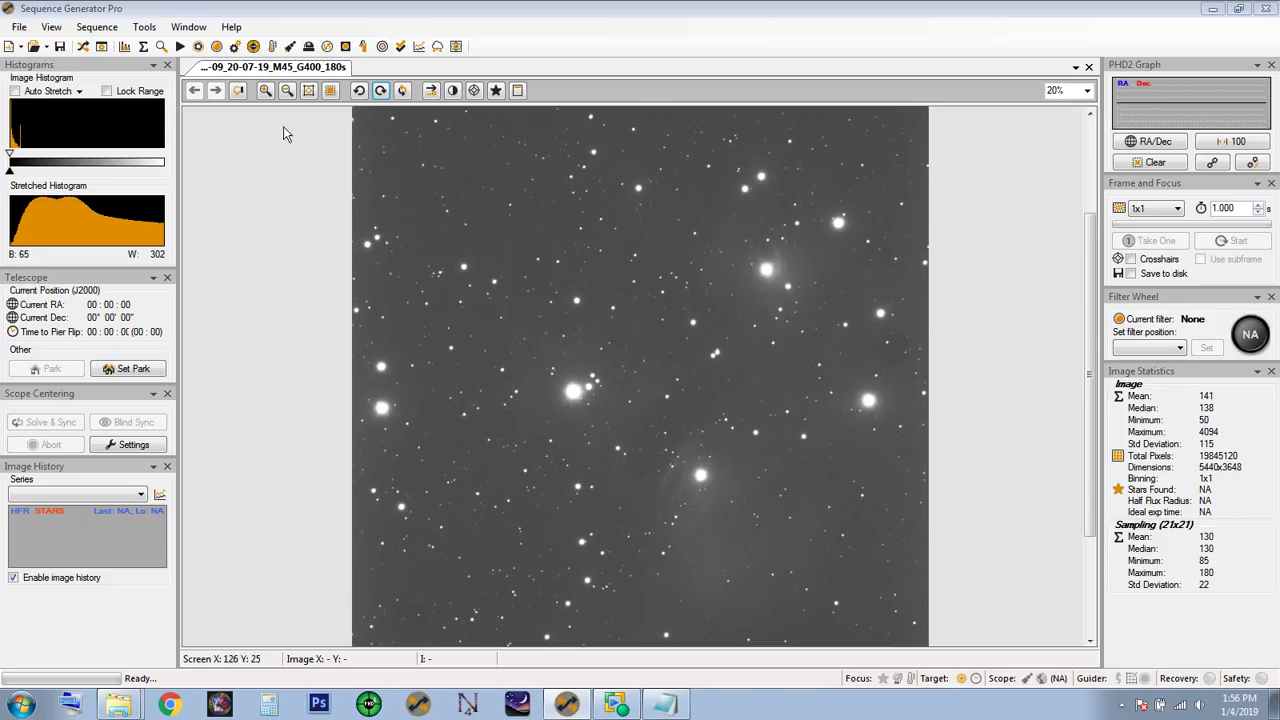
- Review the telescope, plate solve and auto guide settings of the AT72ED equipment profile, and save the profile
click(149, 29)
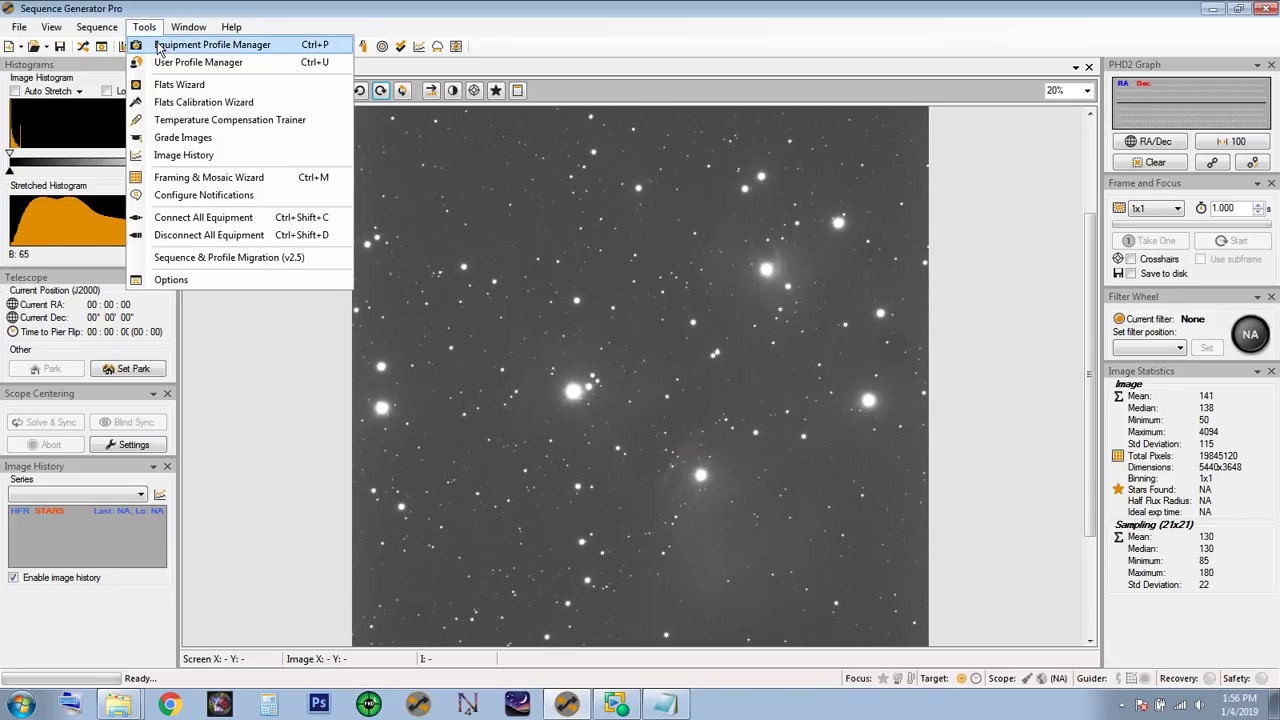
click(158, 48)
click(422, 308)
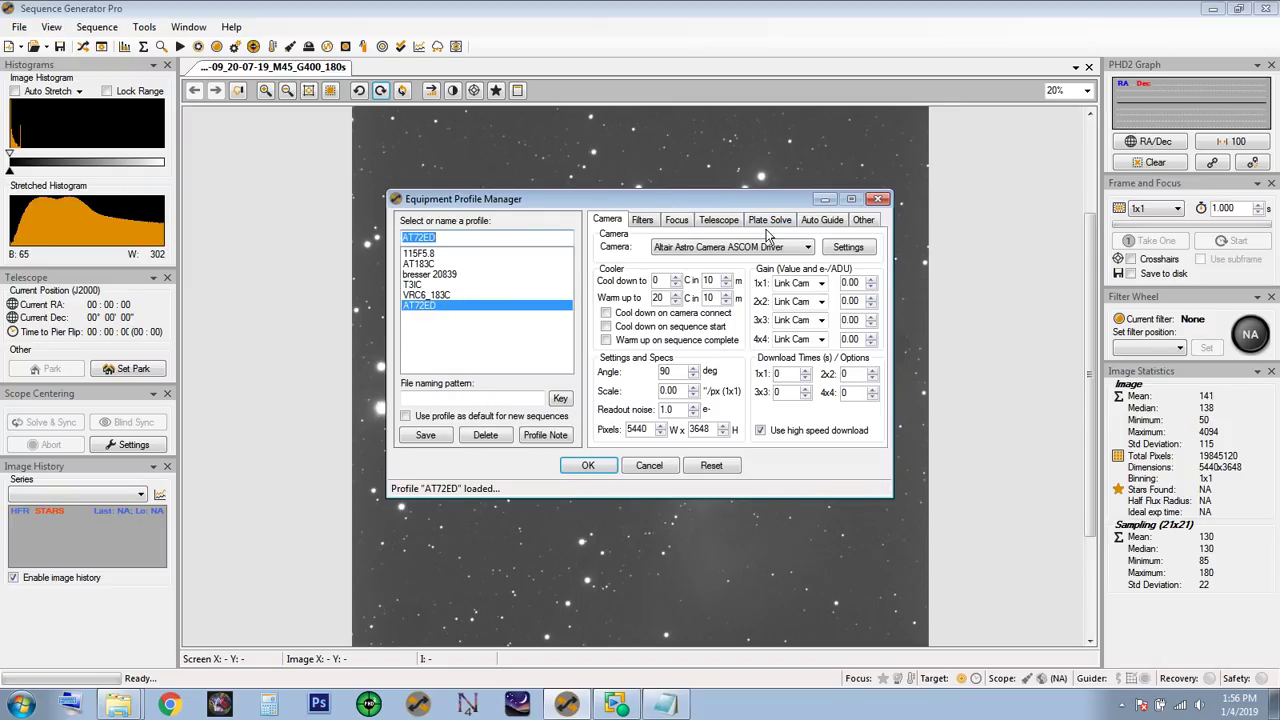
click(718, 220)
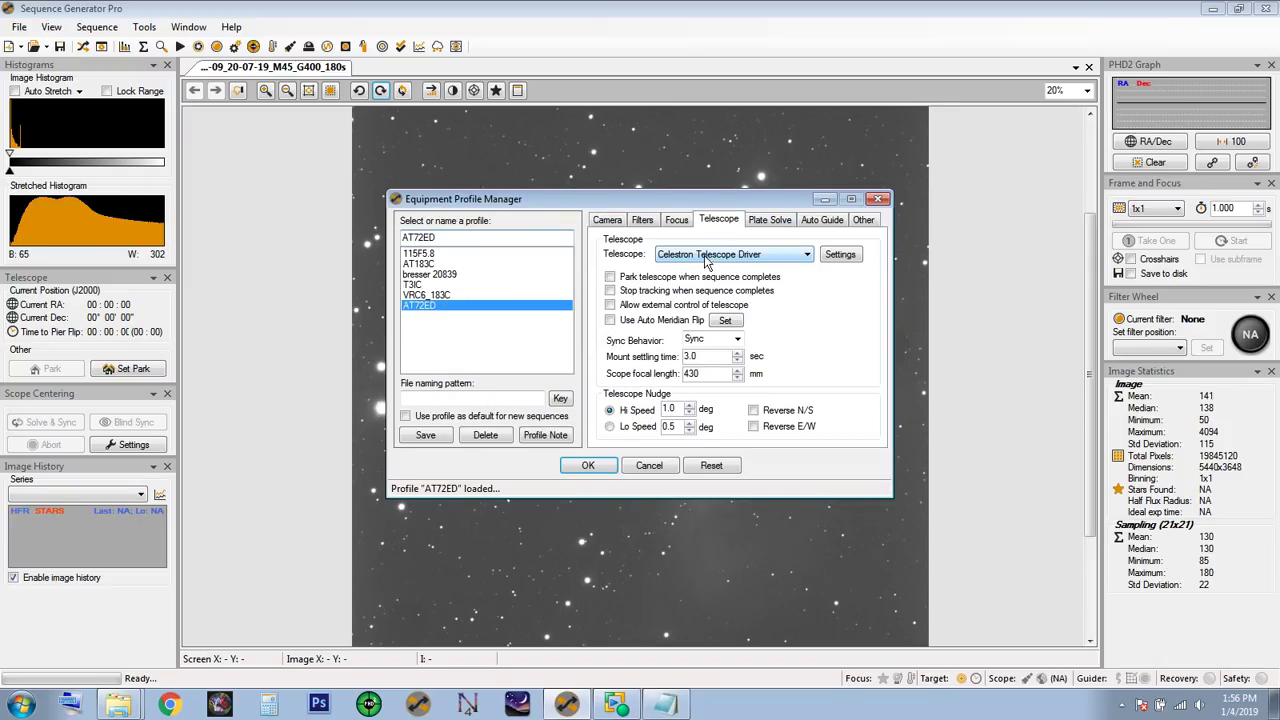
click(765, 221)
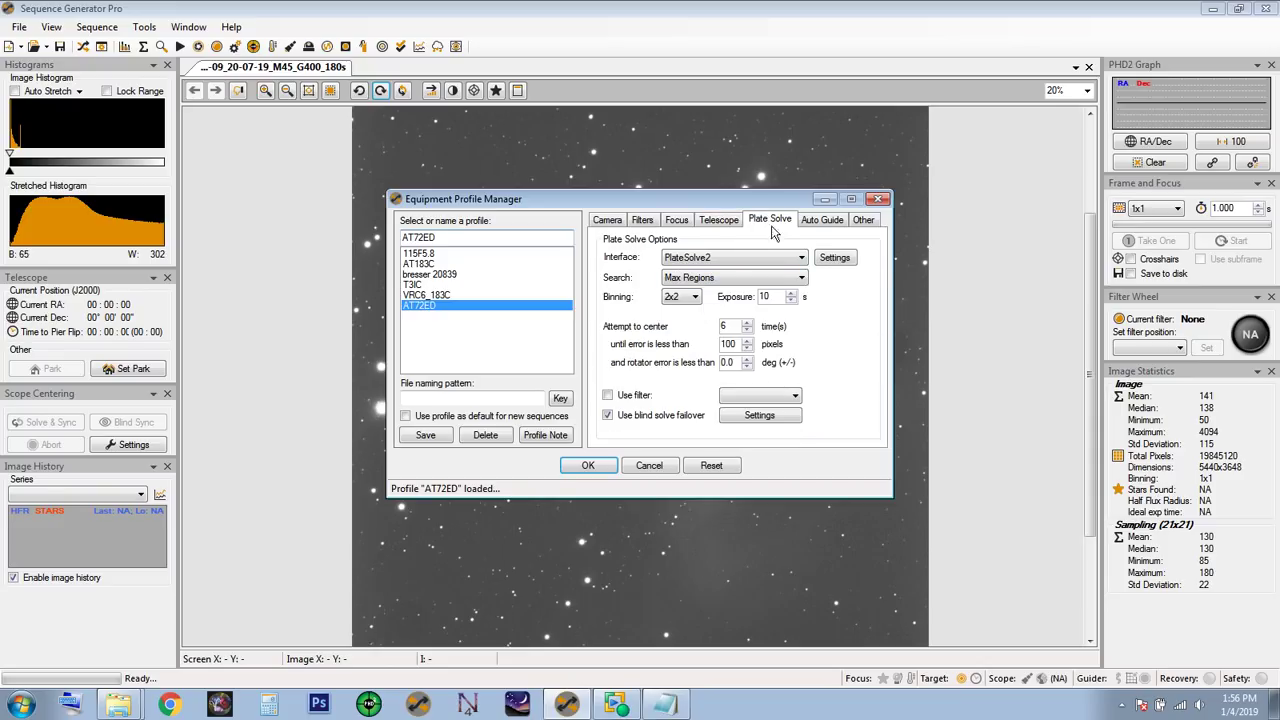
click(814, 226)
click(426, 438)
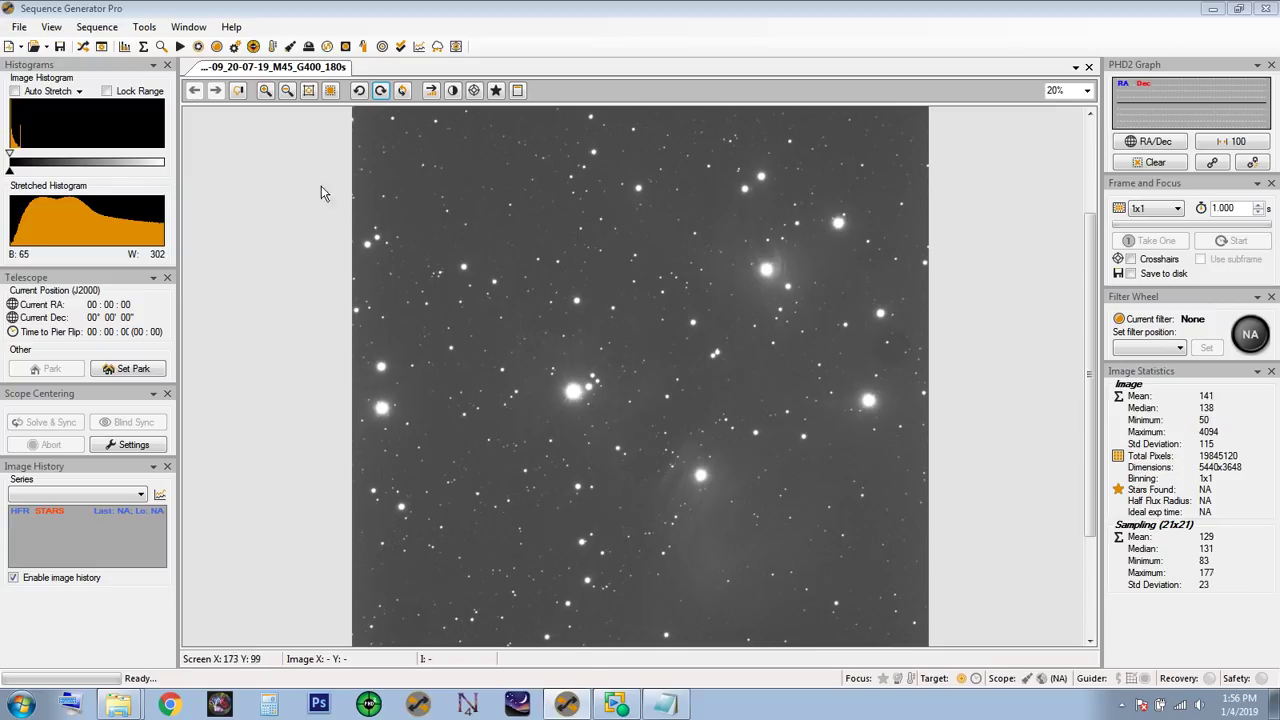
- Create a new sequence from the AT72ED equipment profile without saving the current sequence
click(19, 28)
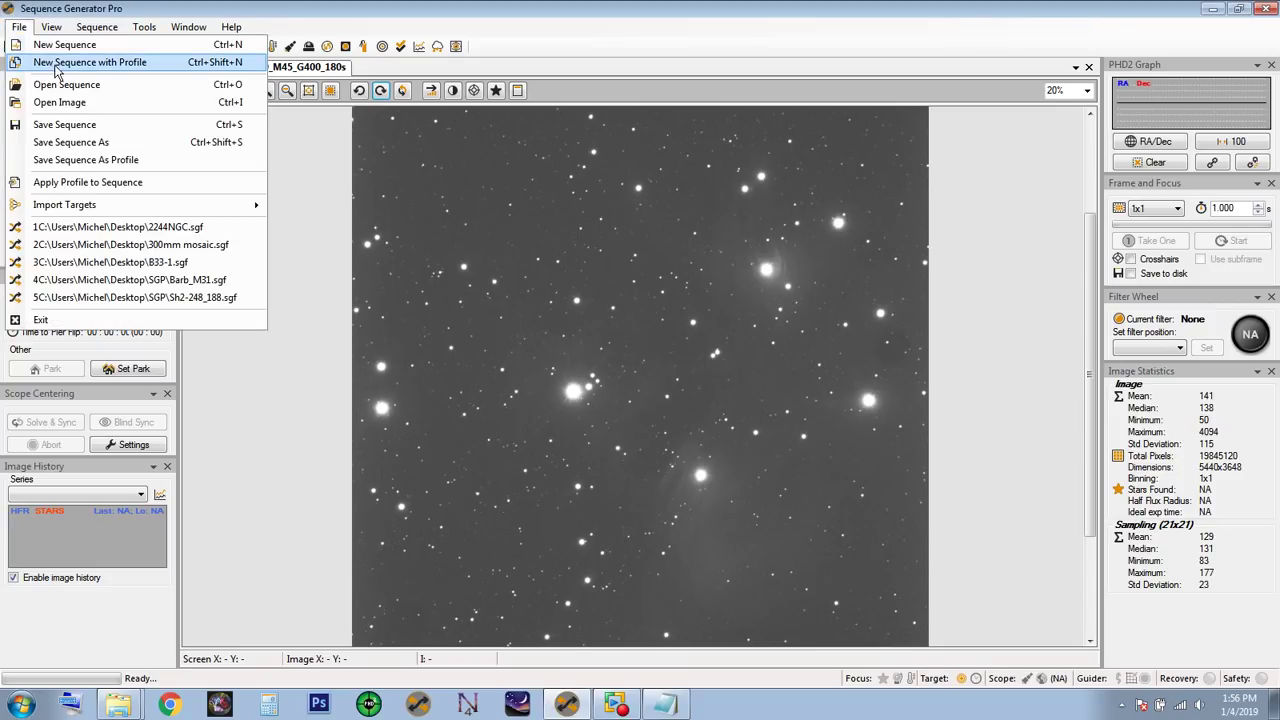
click(90, 62)
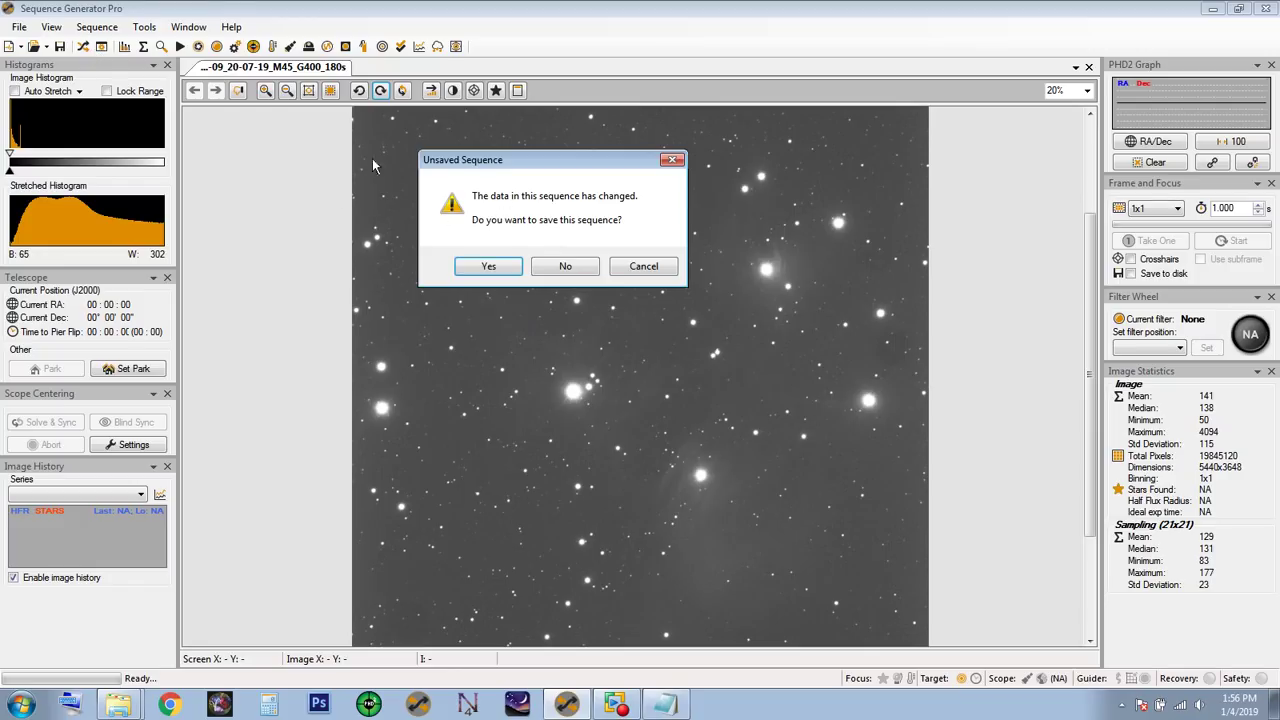
click(575, 266)
drag(588, 276, 580, 180)
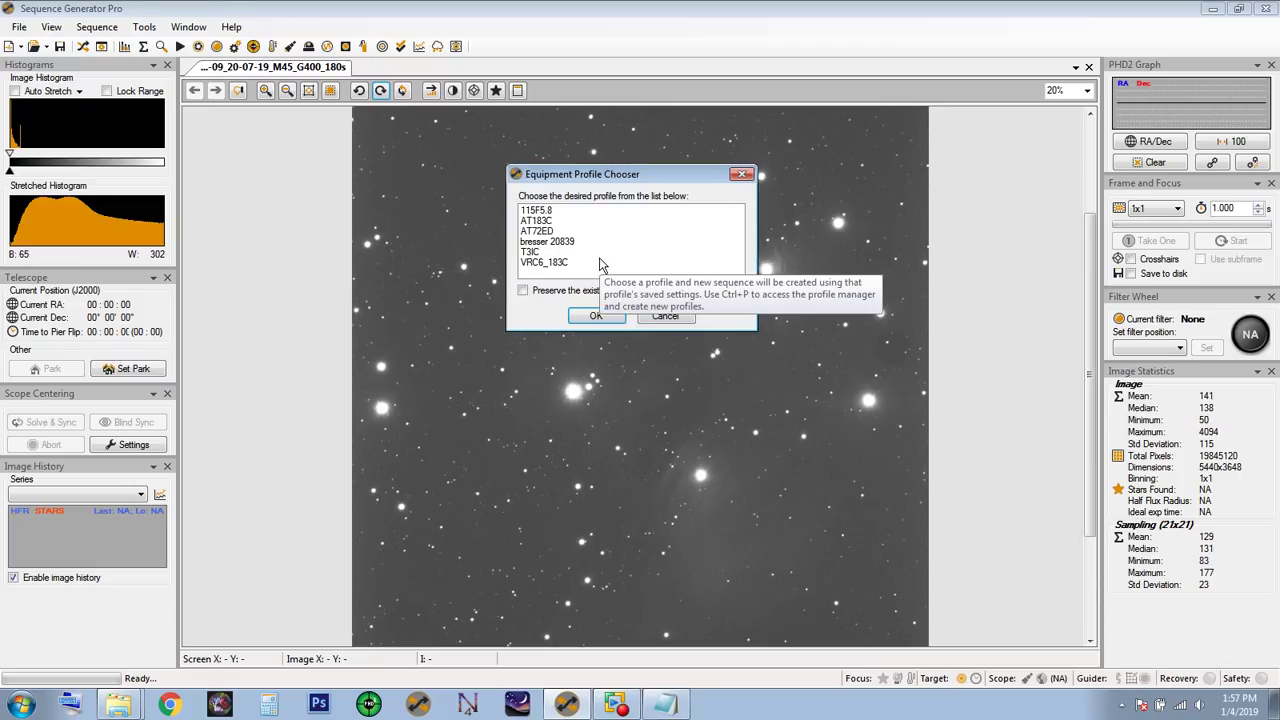
click(538, 211)
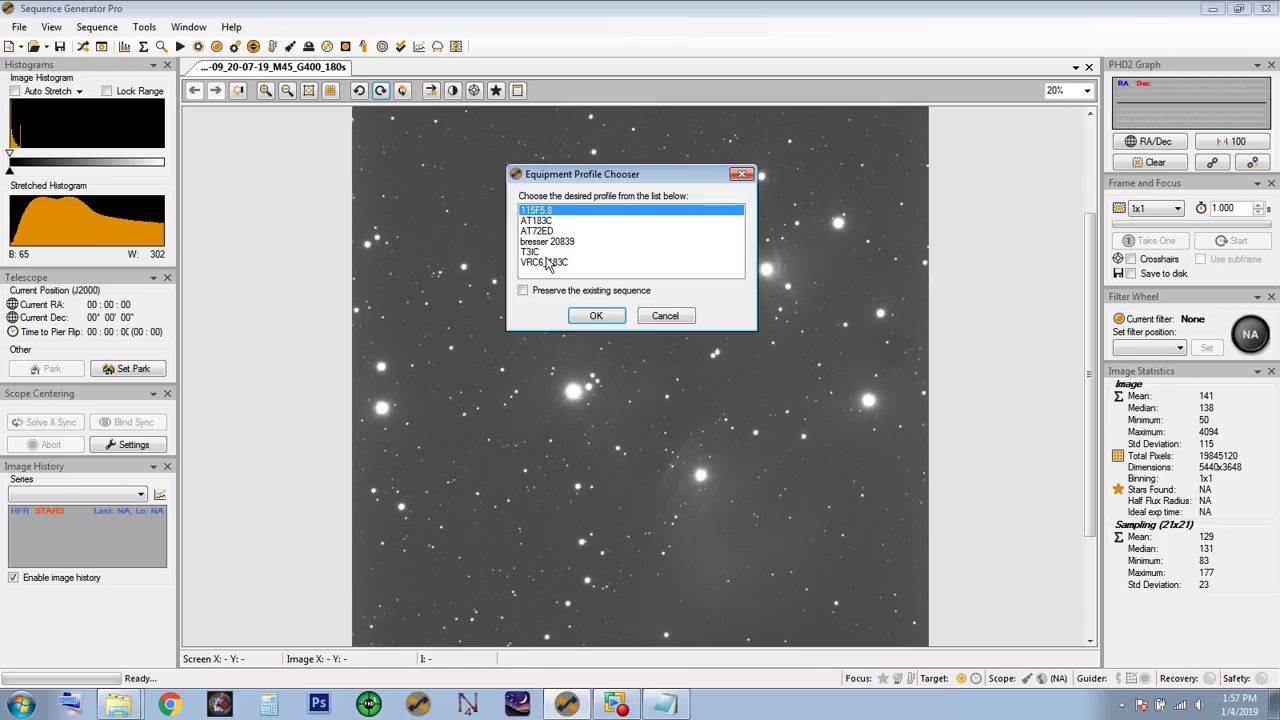
click(546, 262)
click(545, 242)
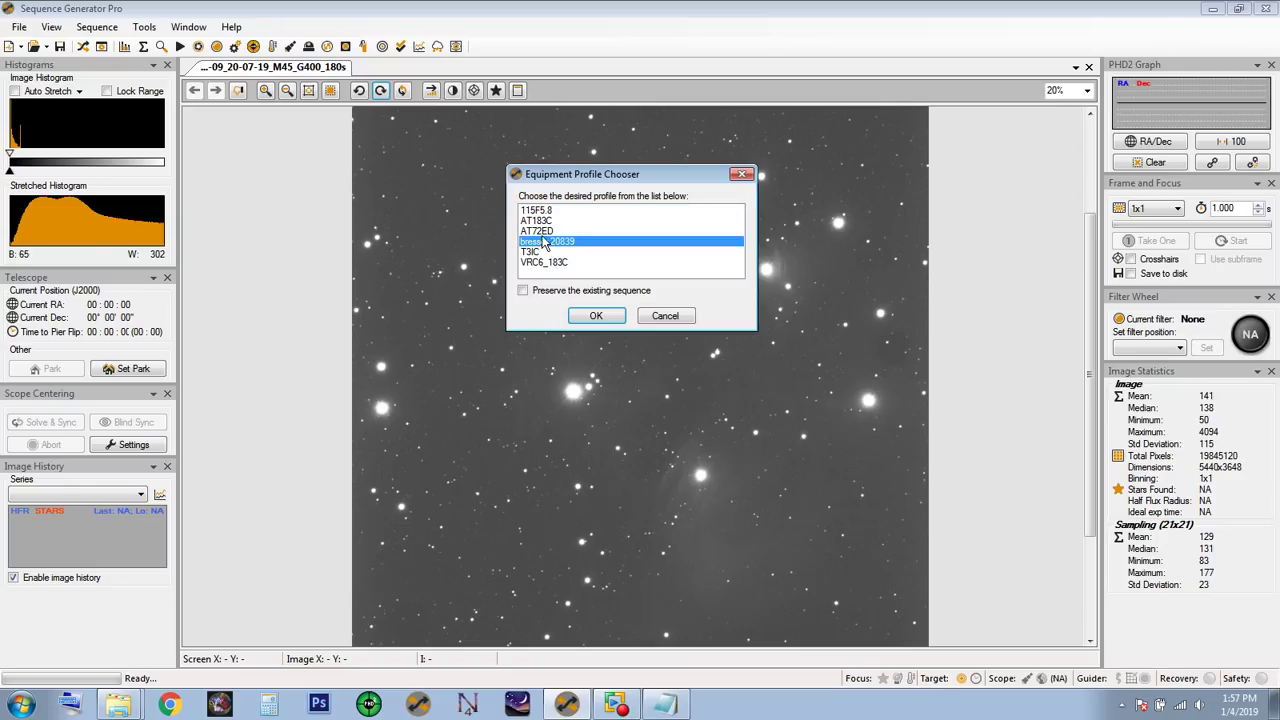
click(546, 231)
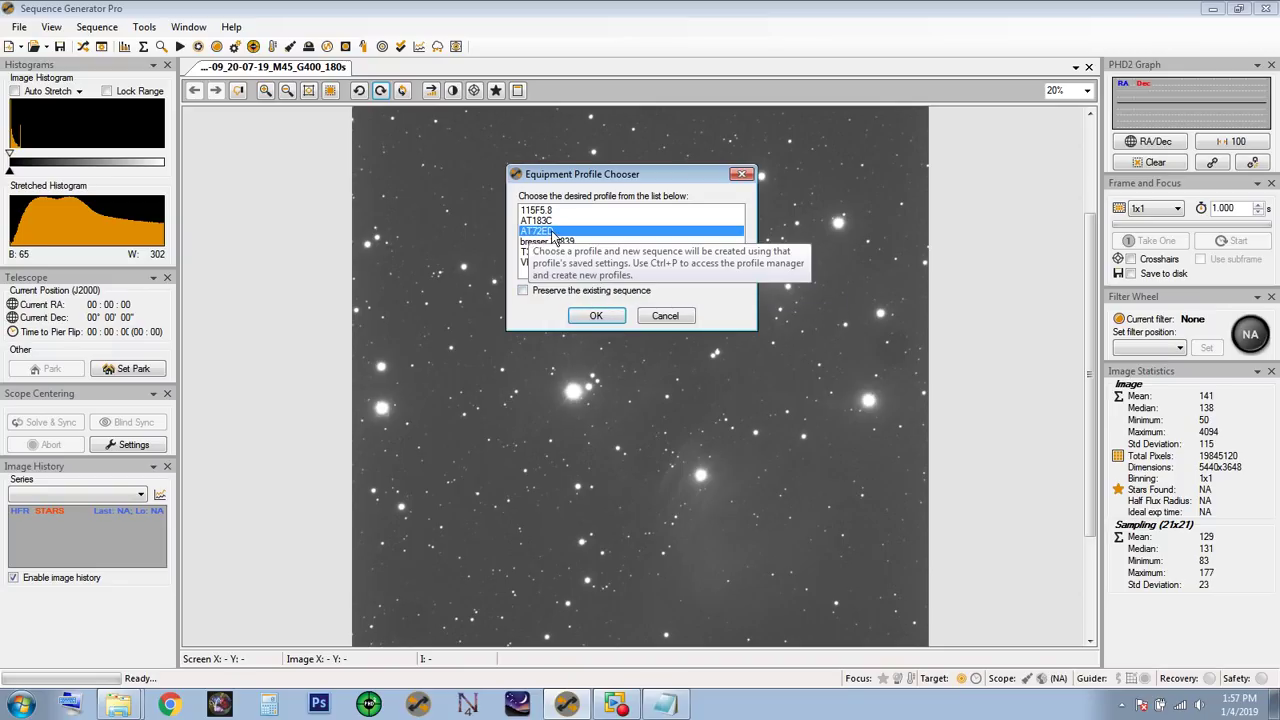
click(612, 317)
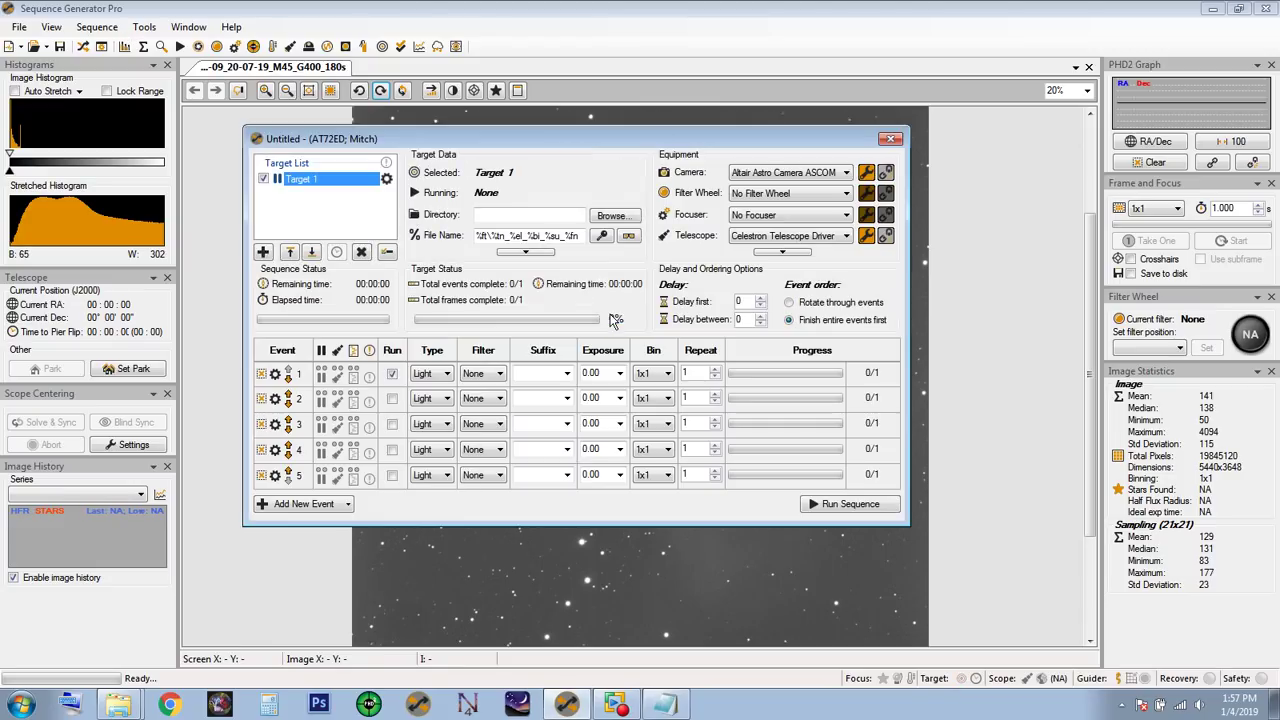
- Check the camera and other equipment assigned to the new AT72ED sequence
drag(532, 136, 571, 137)
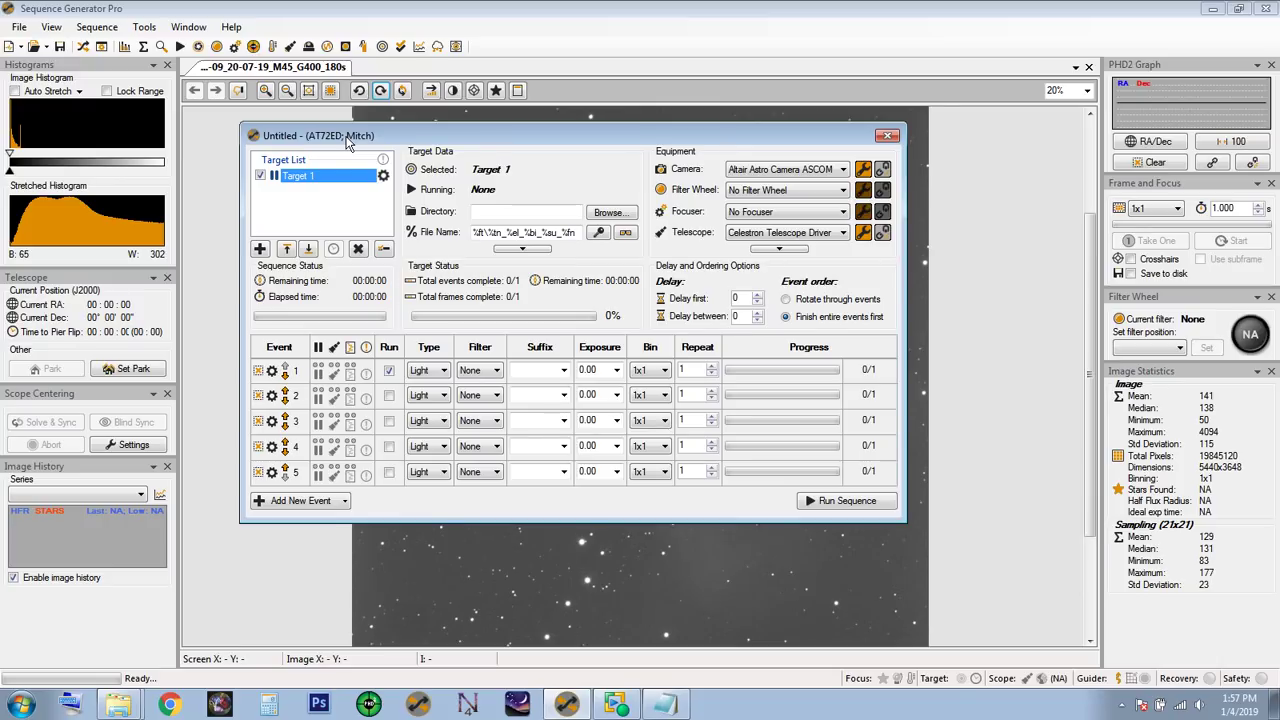
click(788, 170)
click(788, 171)
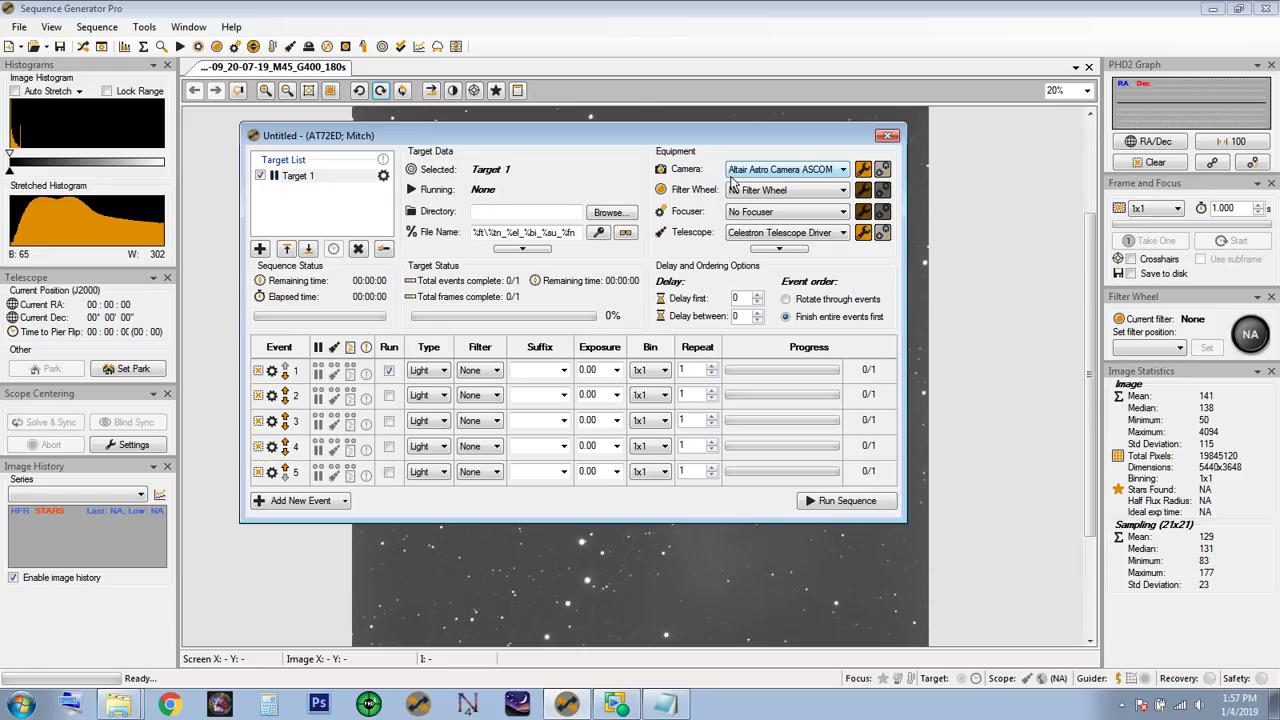
drag(597, 141, 556, 143)
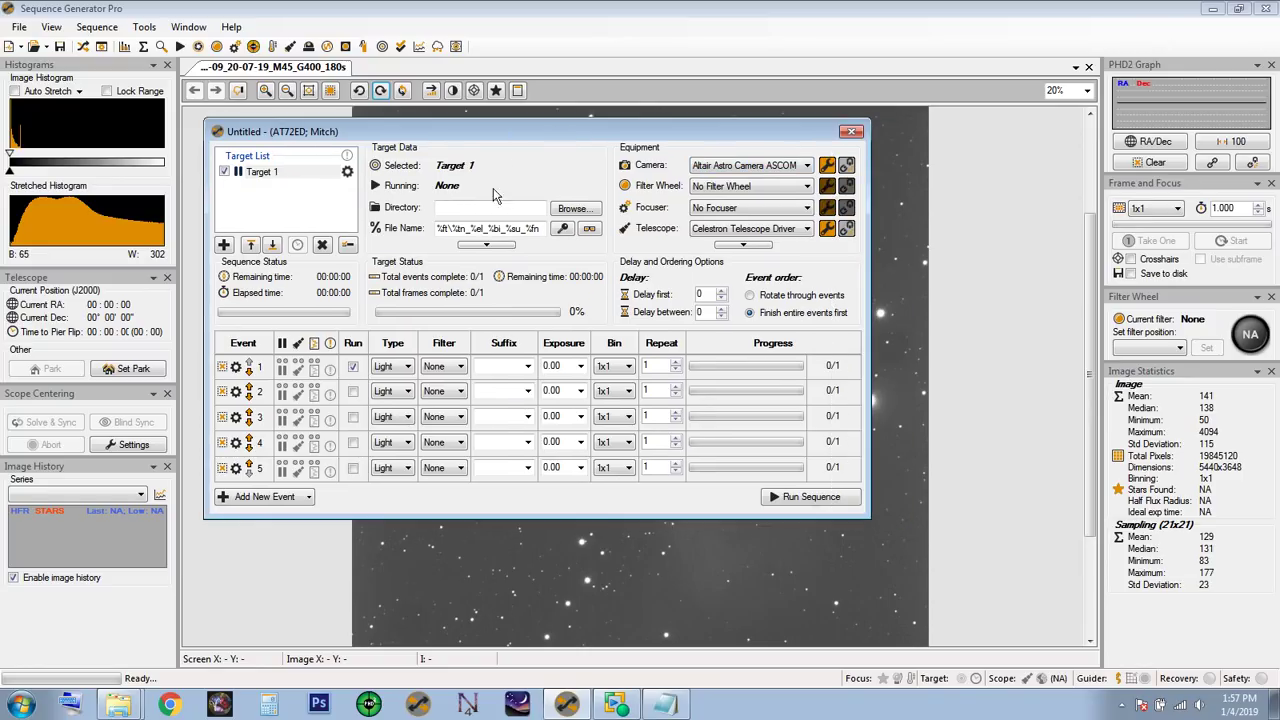
mouse_move(416, 141)
mouse_down()
mouse_move(643, 249)
mouse_move(436, 143)
mouse_up()
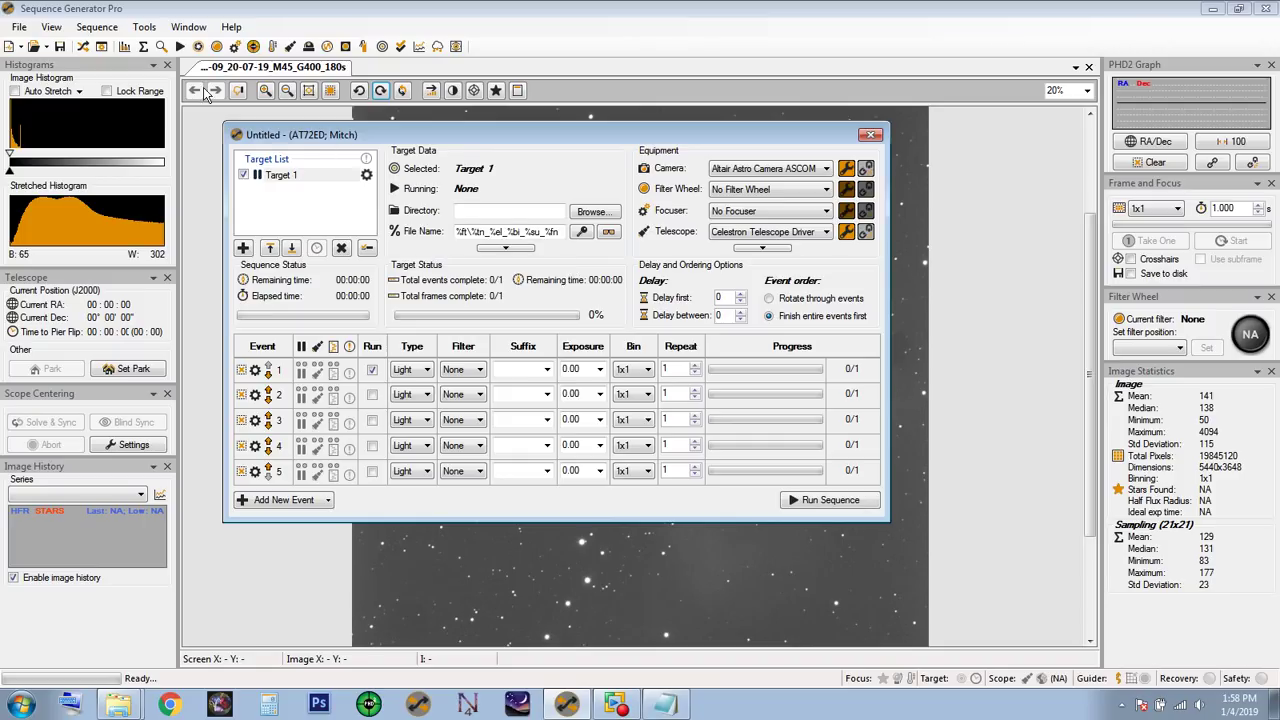
click(84, 47)
click(84, 47)
click(84, 47)
click(84, 47)
drag(368, 140, 466, 574)
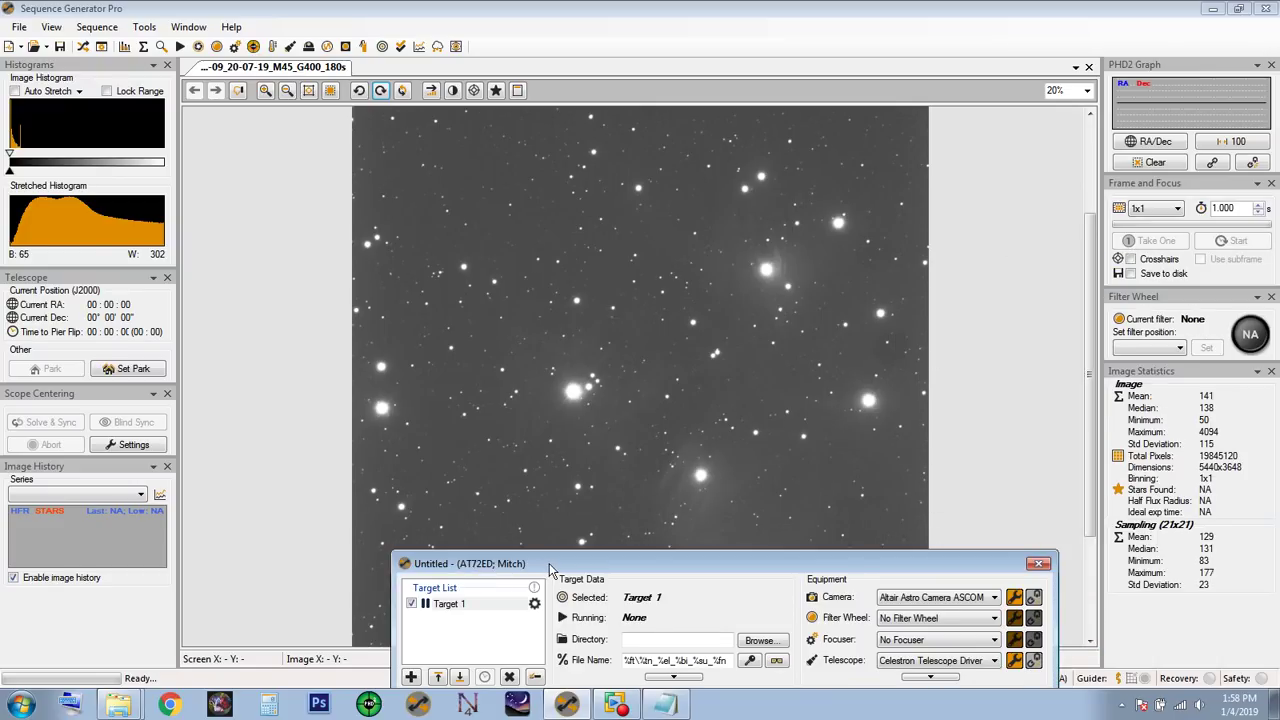
drag(550, 566, 363, 145)
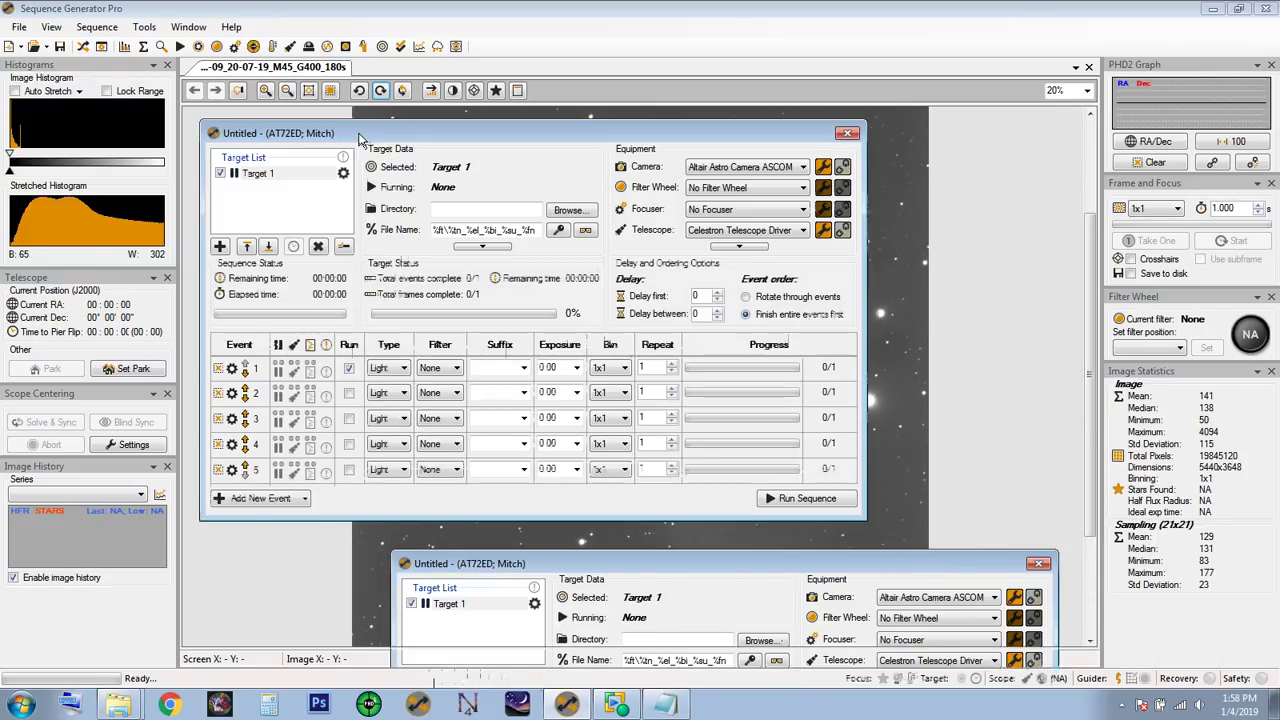
- Hide the sequence window and open the equipment Control Panel
click(84, 47)
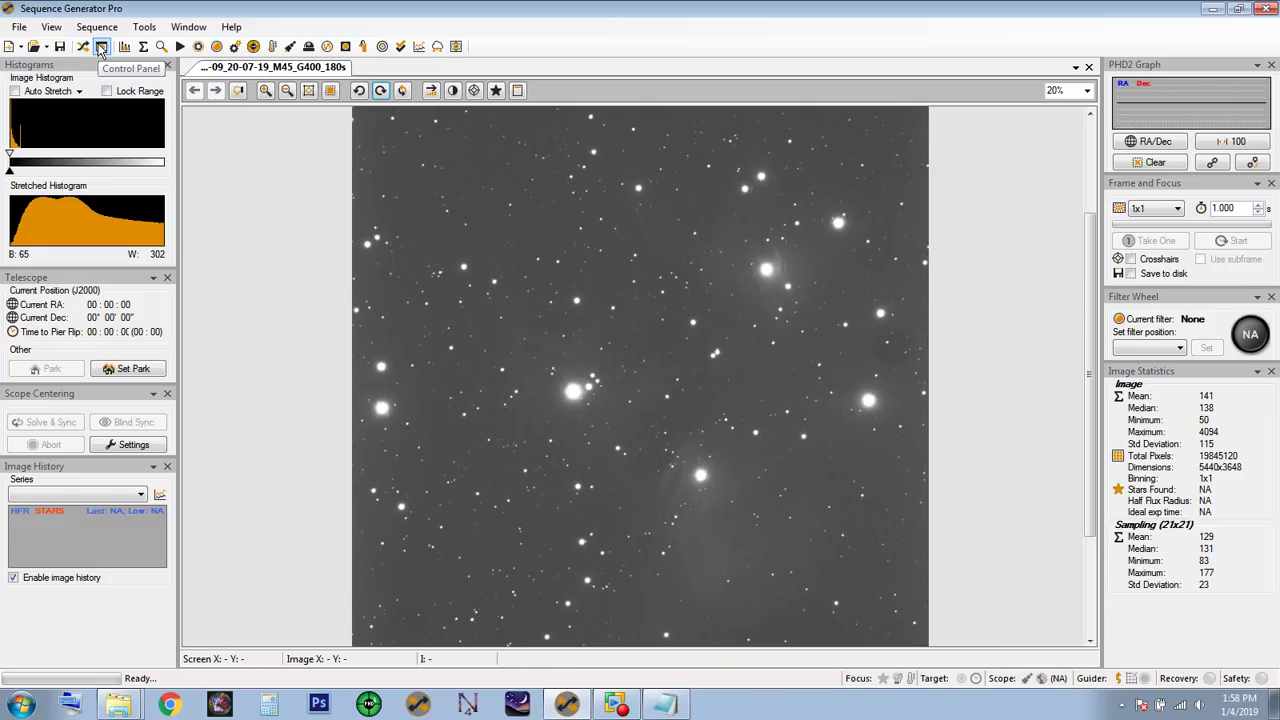
click(101, 49)
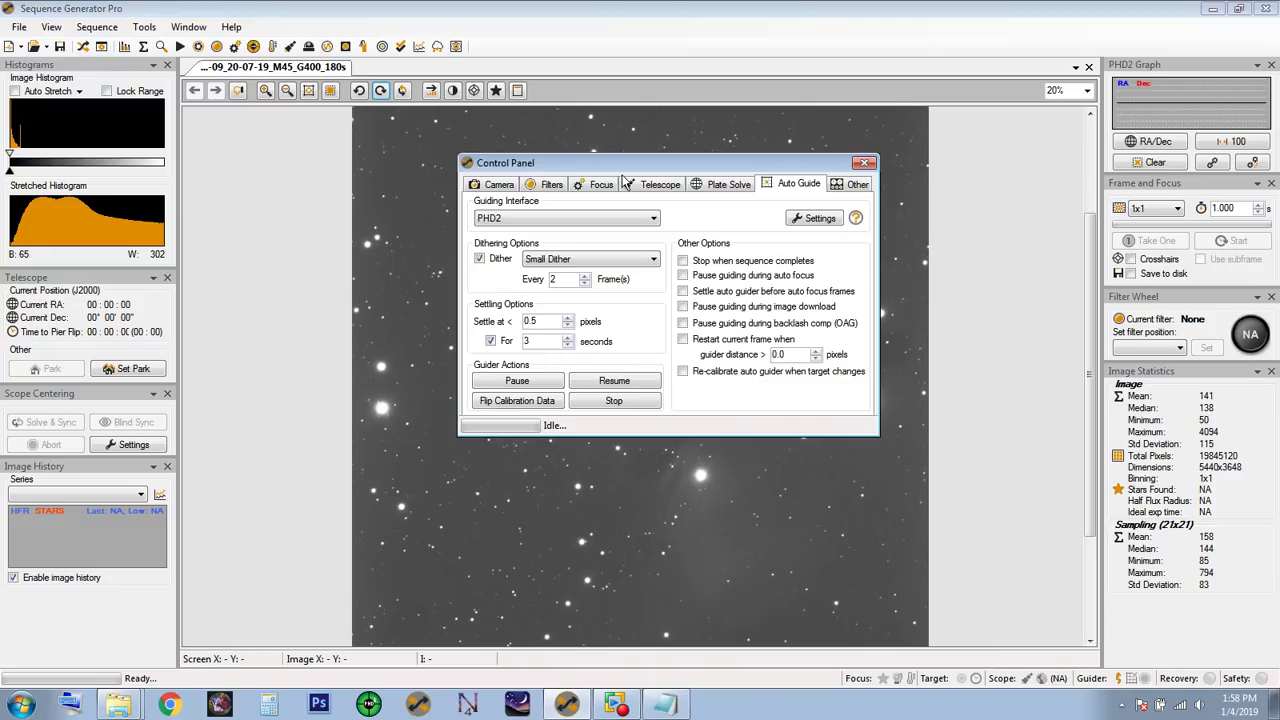
- Open the scale calculator in the Control Panel's camera settings and set the pixel size to 2.40 µm from the AT72ED.txt notes
click(84, 47)
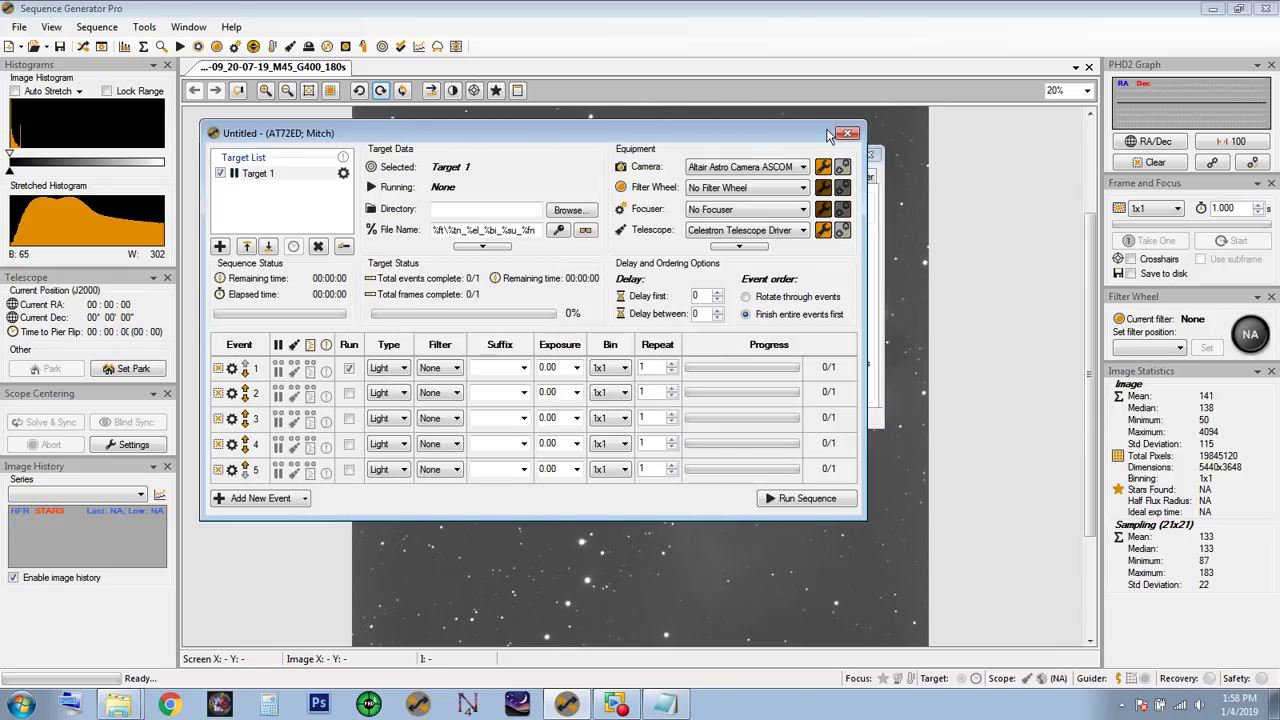
click(86, 48)
click(495, 177)
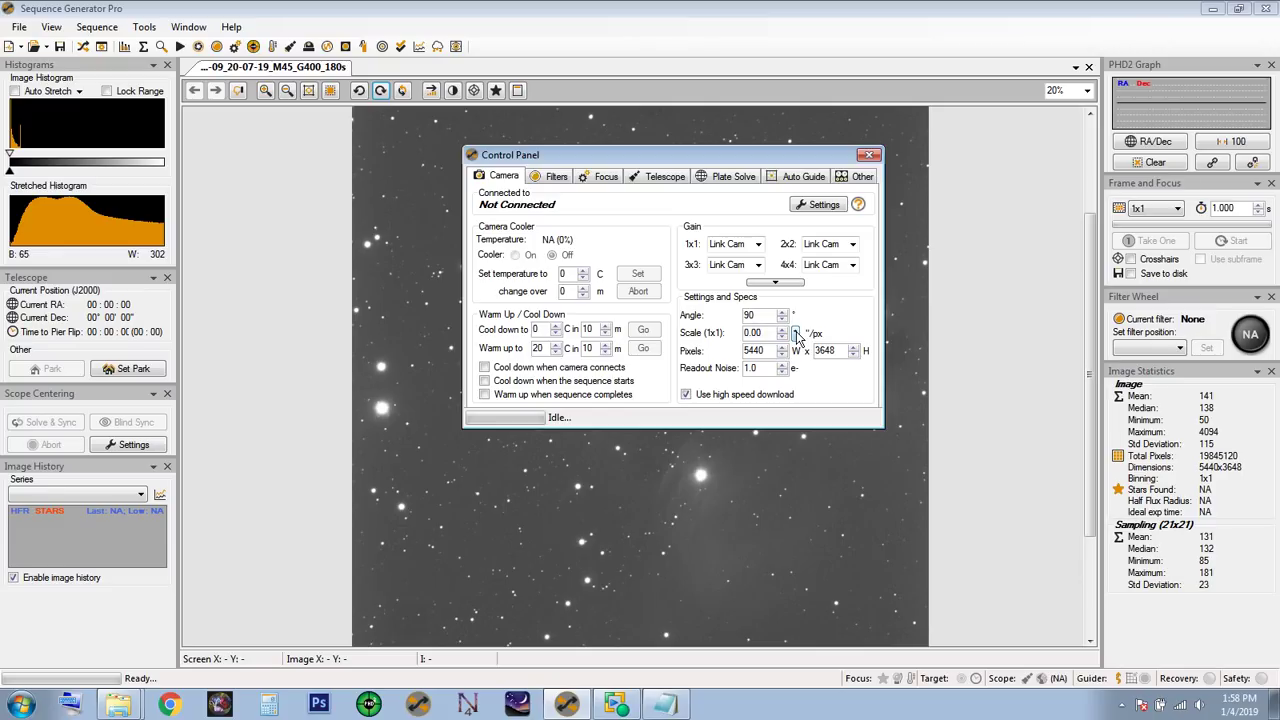
click(796, 334)
drag(984, 277, 987, 296)
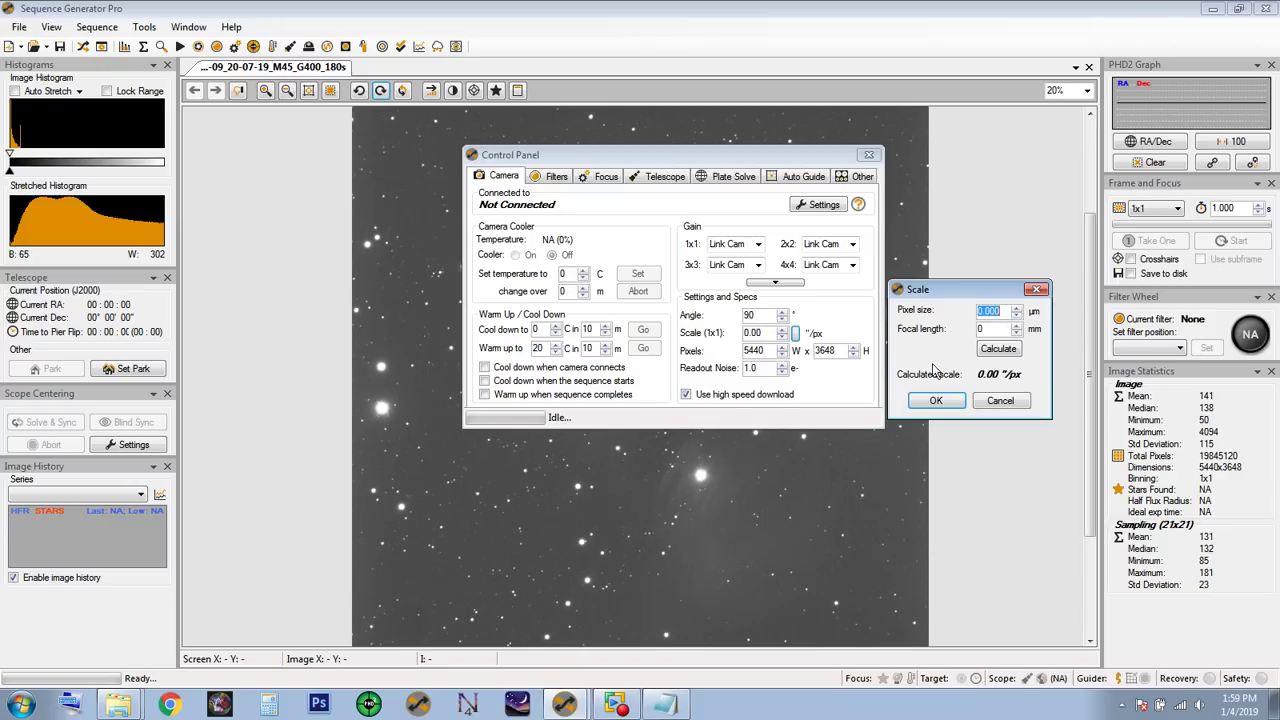
click(665, 705)
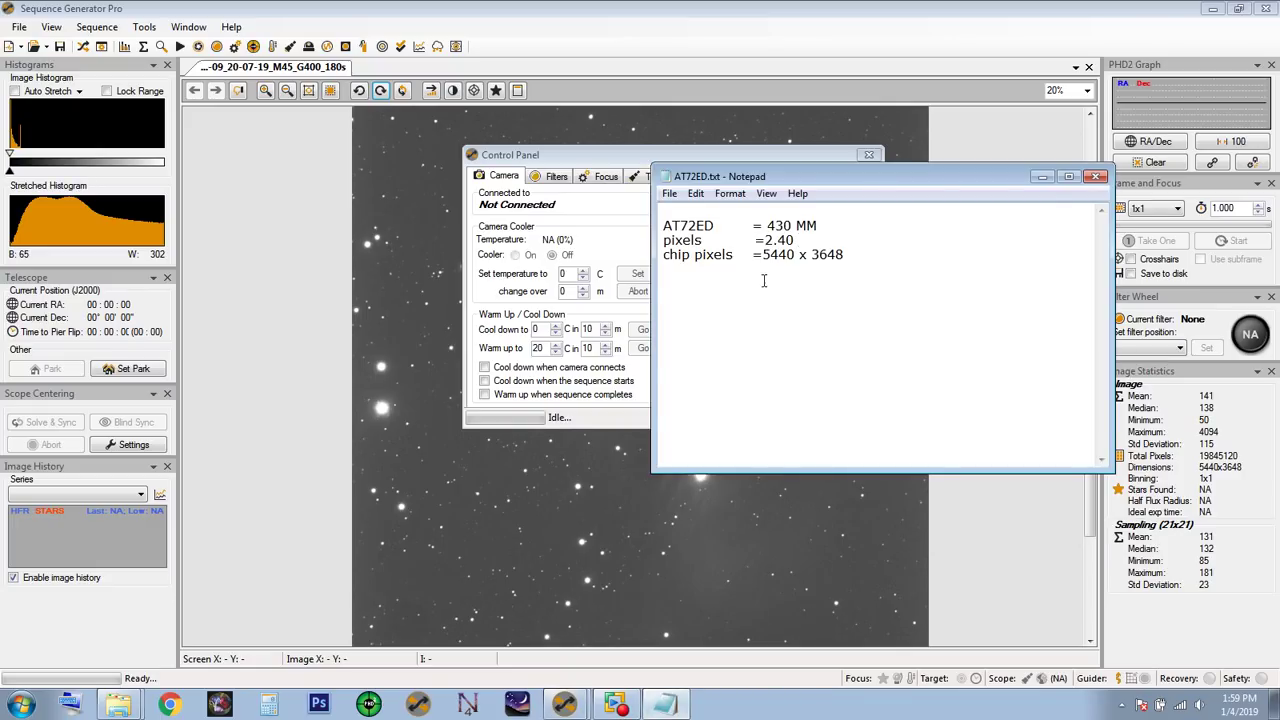
drag(663, 241, 840, 241)
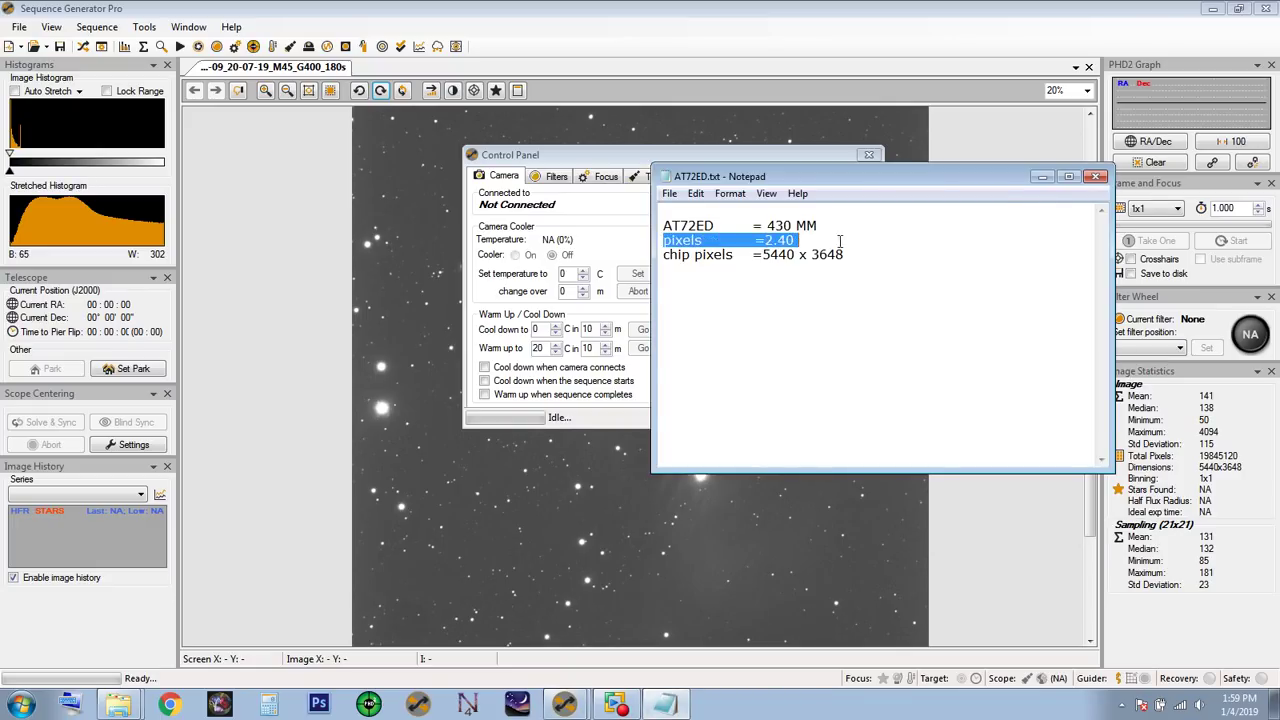
click(1042, 176)
text(2.40)
- Set the focal length to 430 mm from the notes, calculate the image scale and apply it to the camera settings
click(999, 328)
click(663, 708)
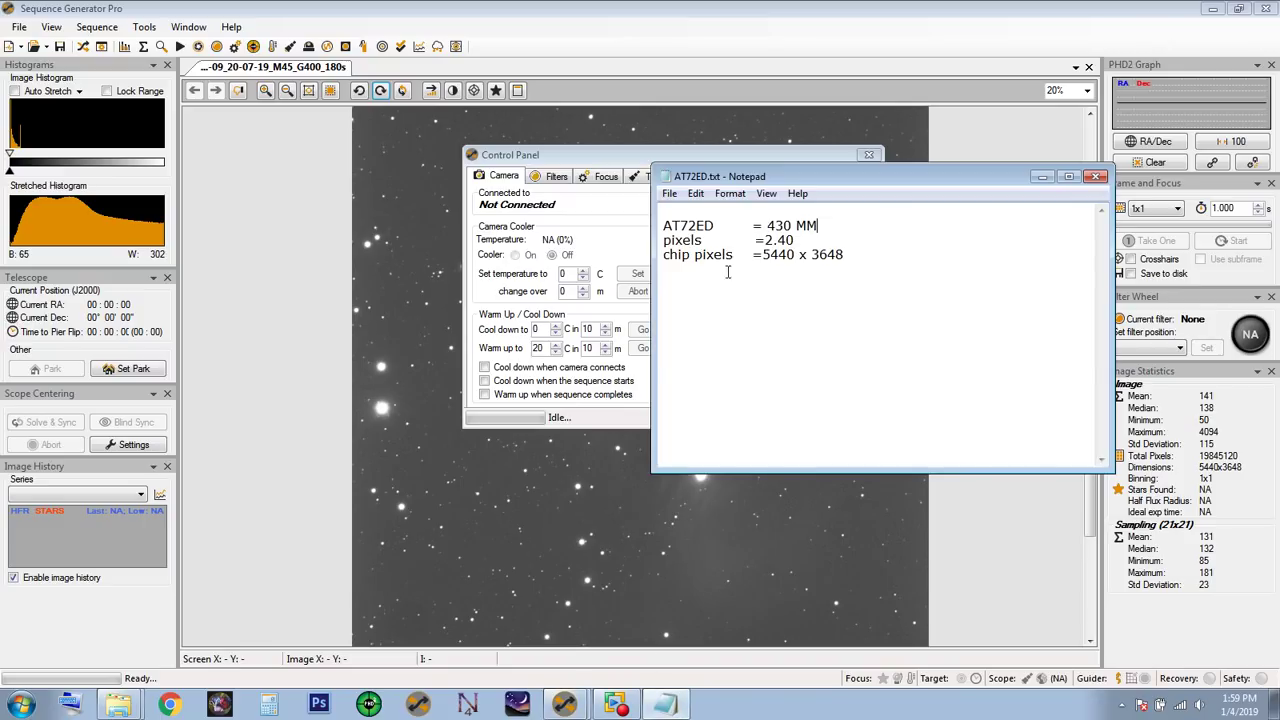
drag(766, 227, 845, 225)
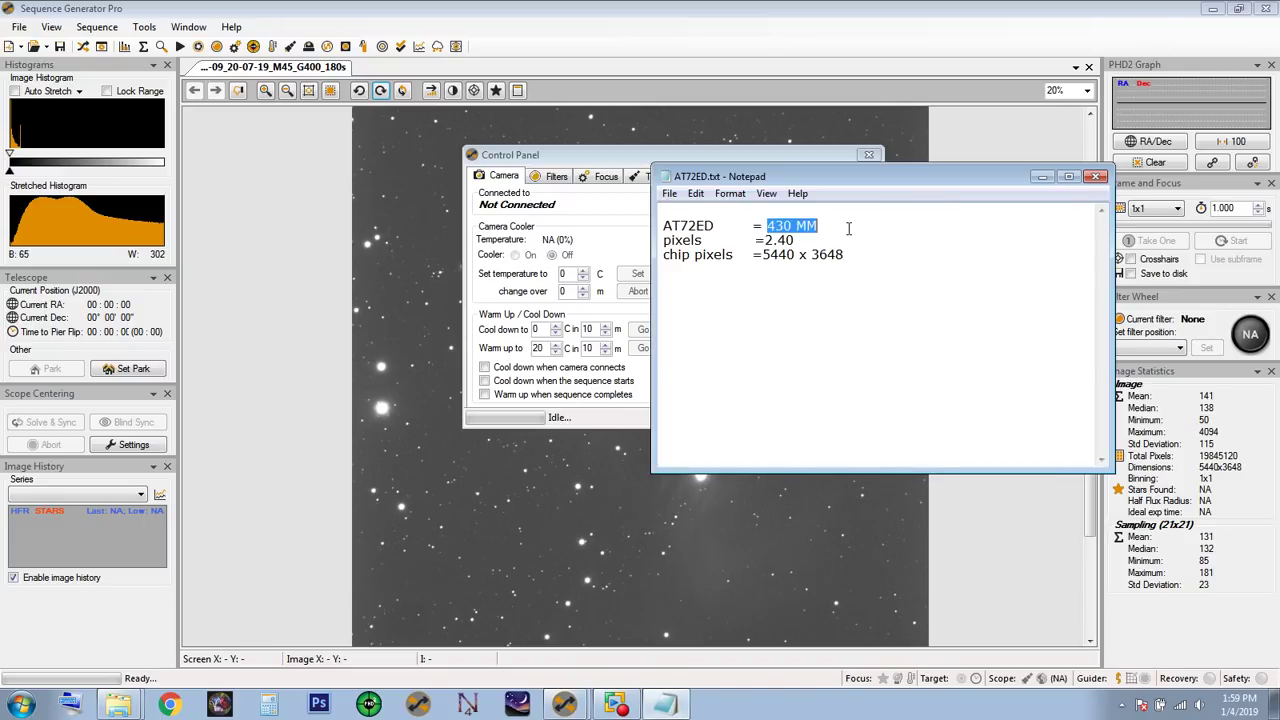
click(1041, 177)
text(430)
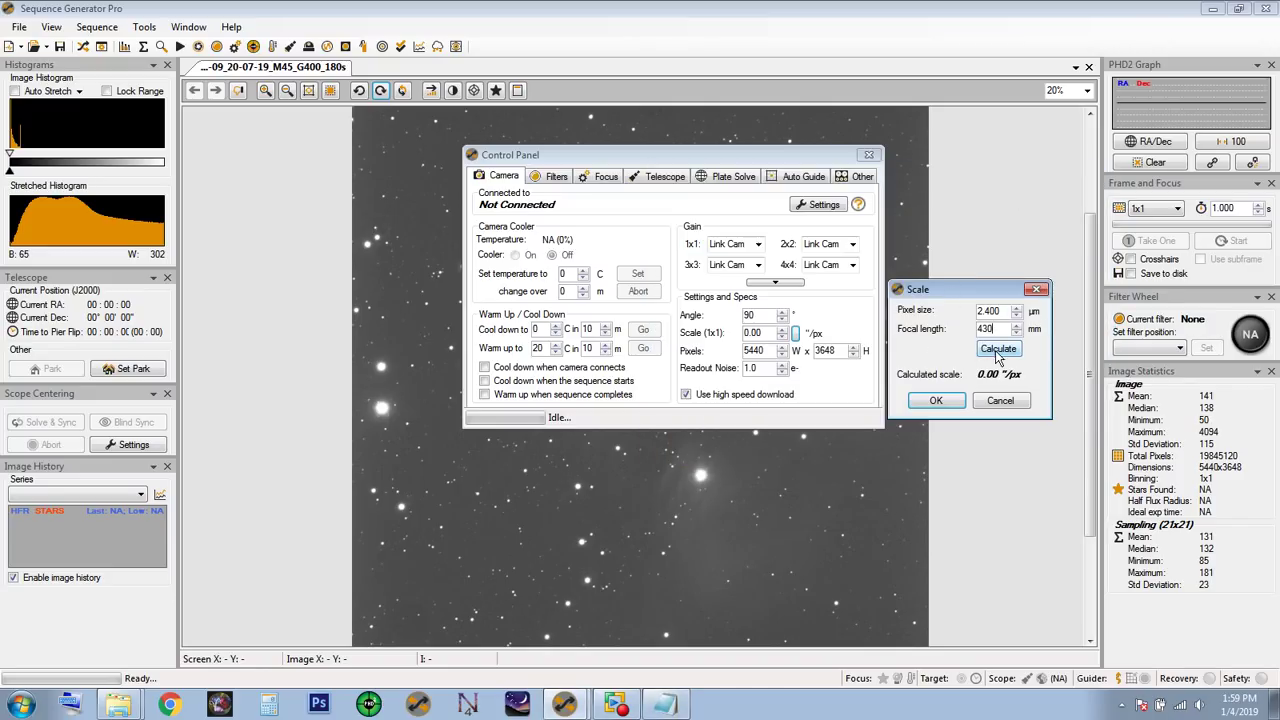
drag(990, 290, 1002, 162)
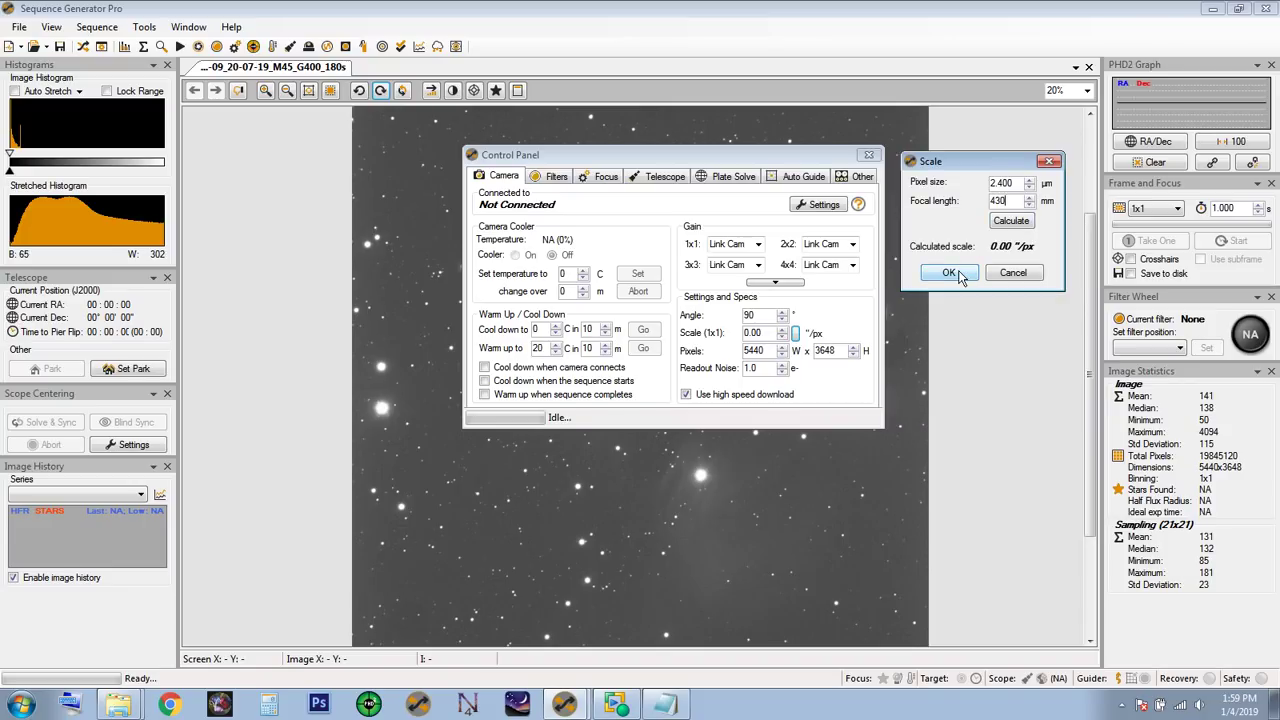
click(1014, 223)
click(964, 273)
double_click(755, 337)
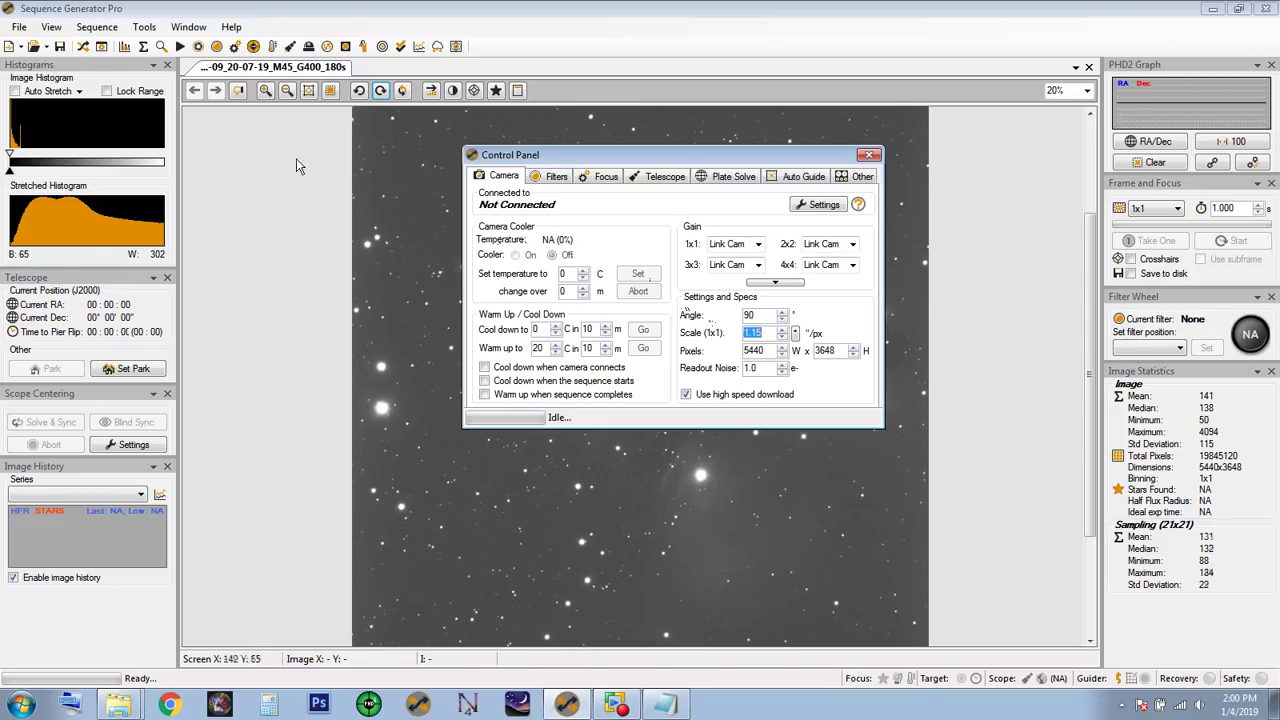
- Set the camera scale of the AT72ED equipment profile to 1.15 "/px and save the profile
click(146, 29)
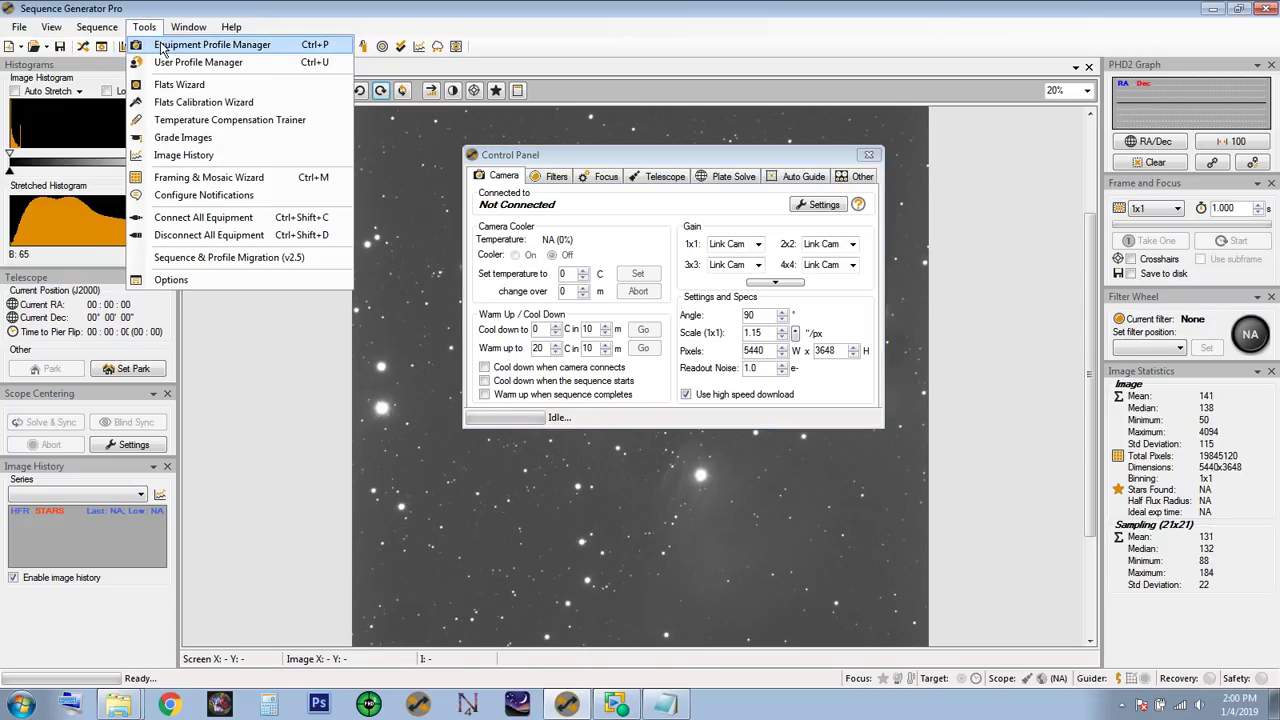
click(162, 45)
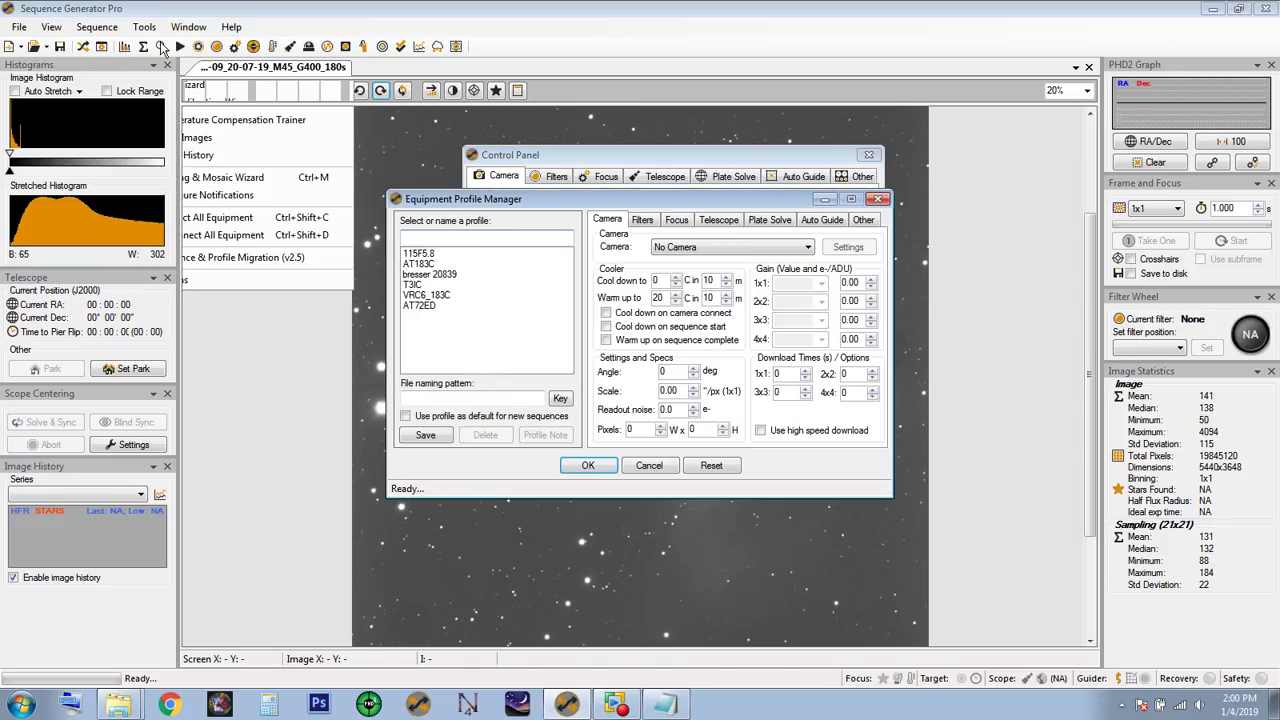
click(432, 306)
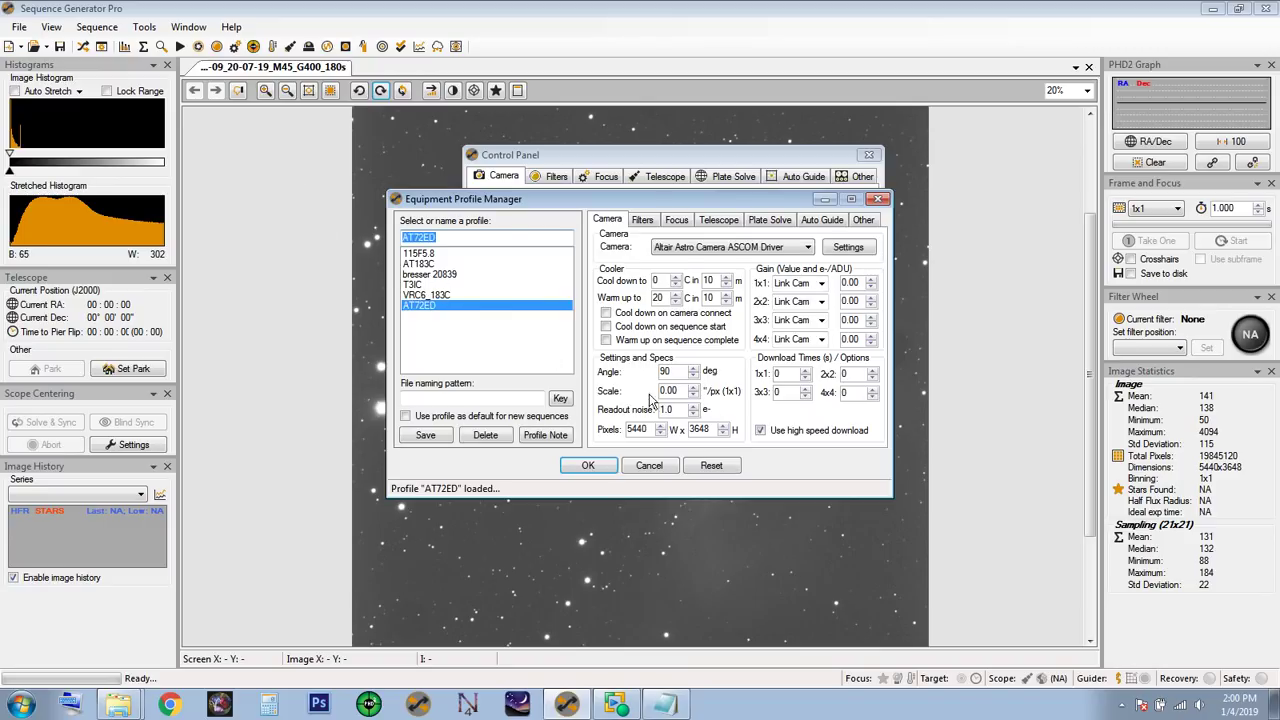
drag(660, 205, 345, 310)
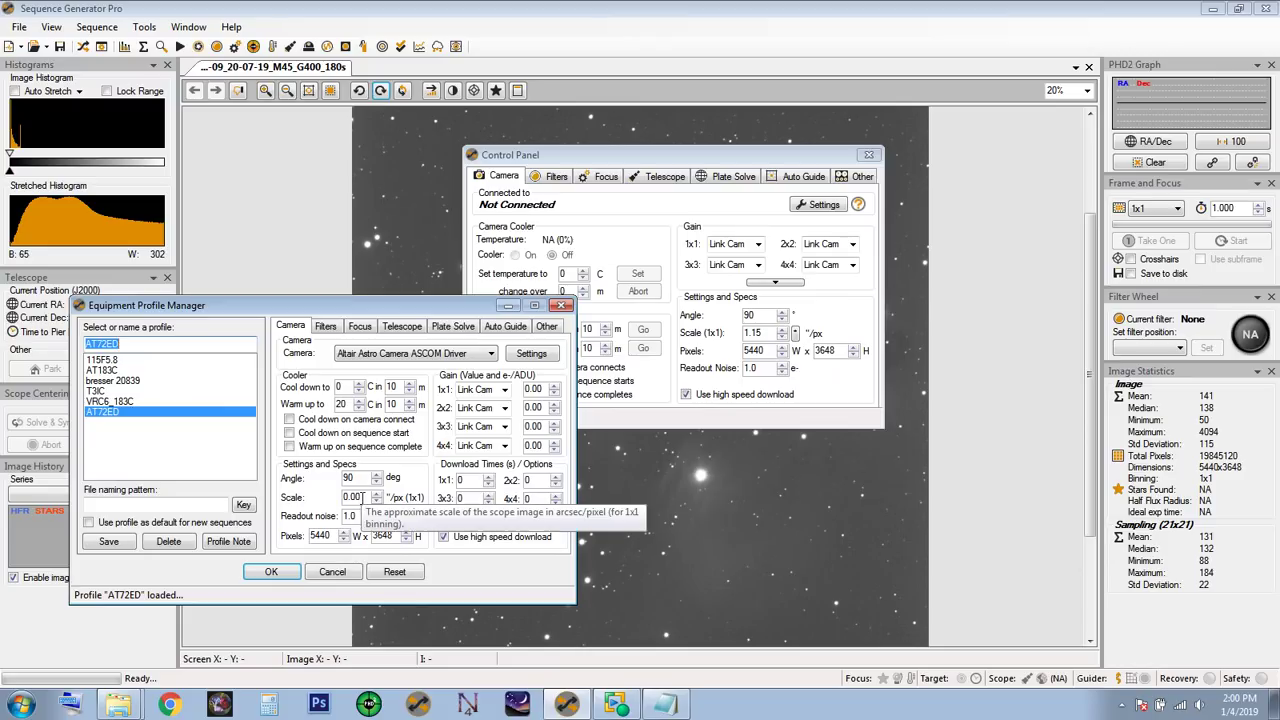
drag(362, 497, 325, 500)
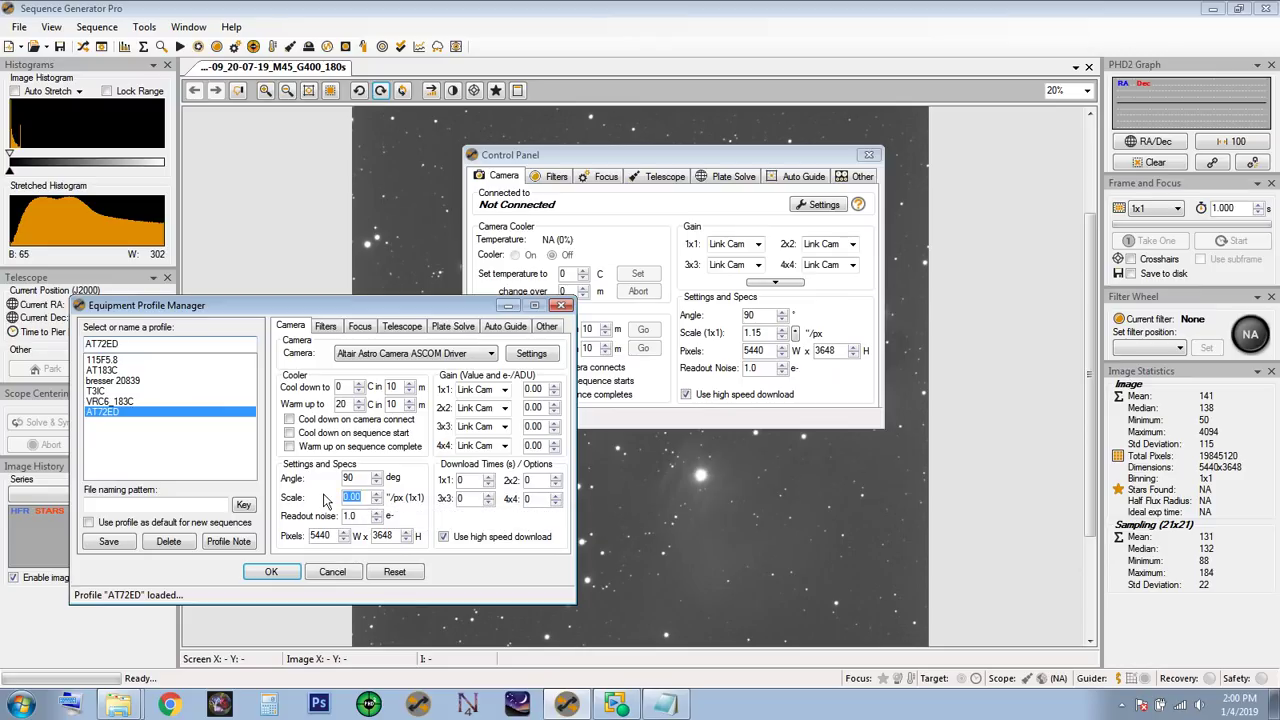
text(1.151)
key(BackSpace)
click(110, 543)
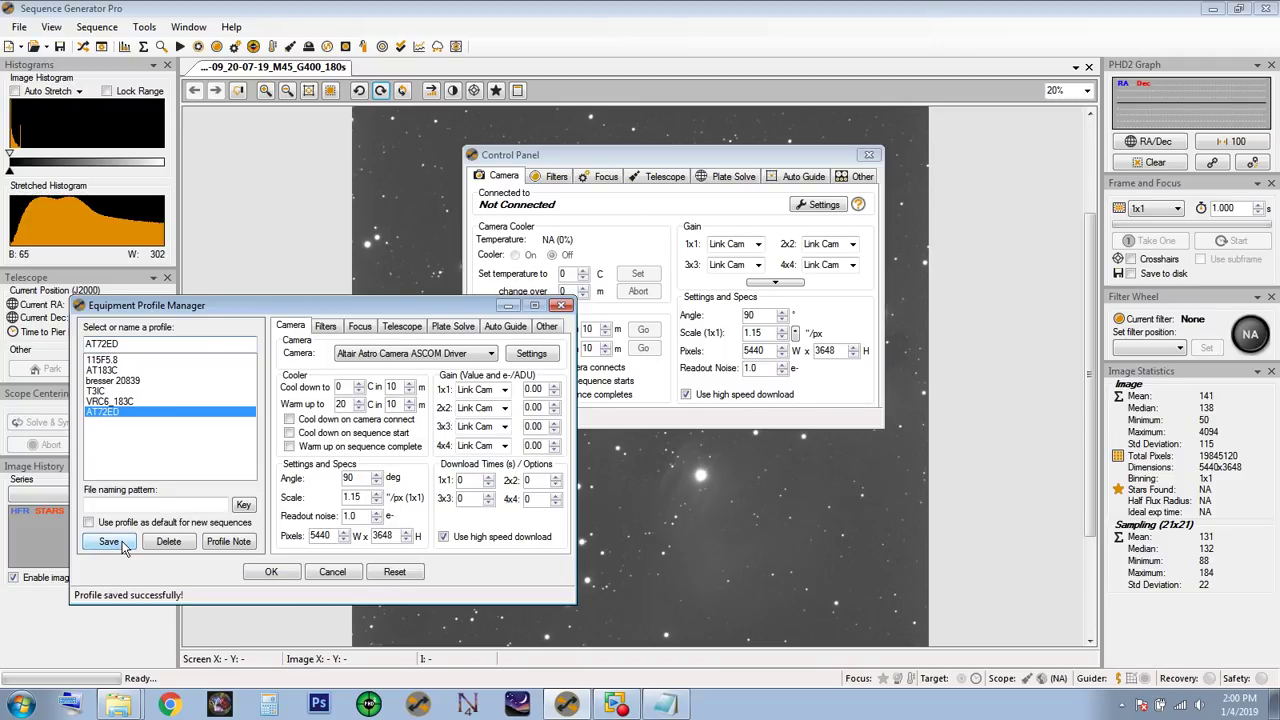
- Set the AT72ED profile's plate solve binning to 1x1, save the profile and close the Equipment Profile Manager
click(455, 327)
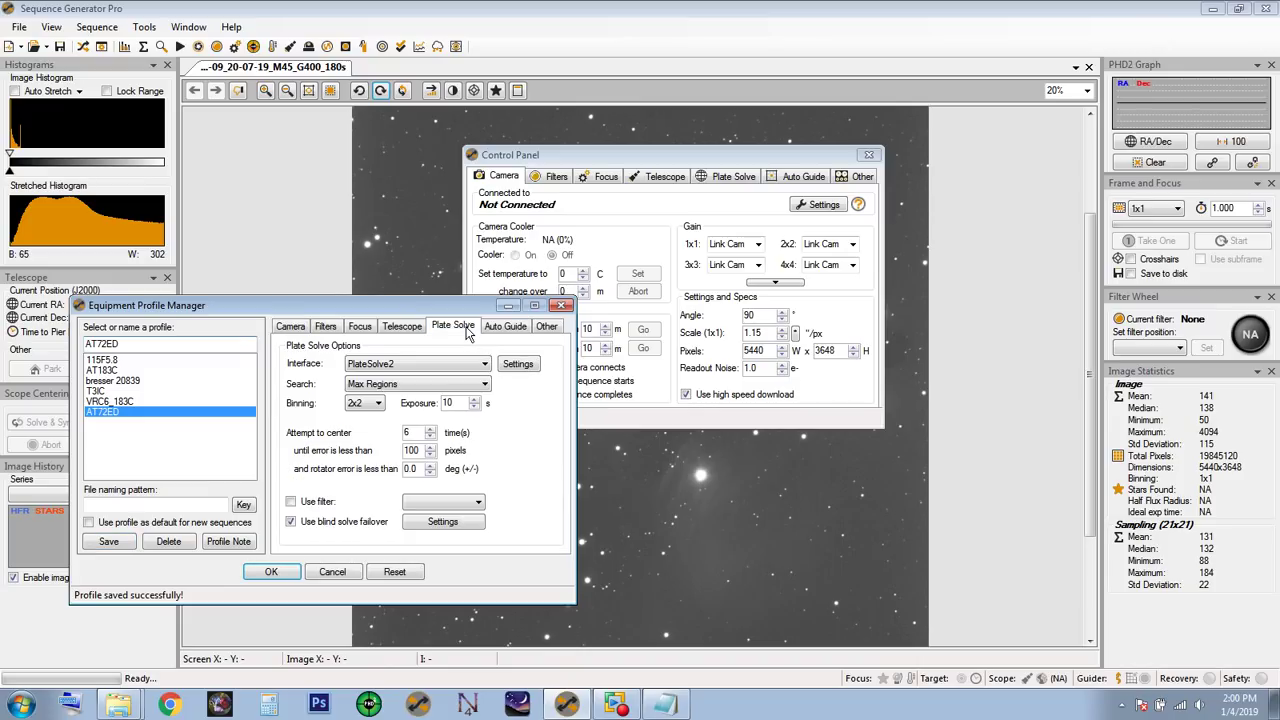
click(380, 405)
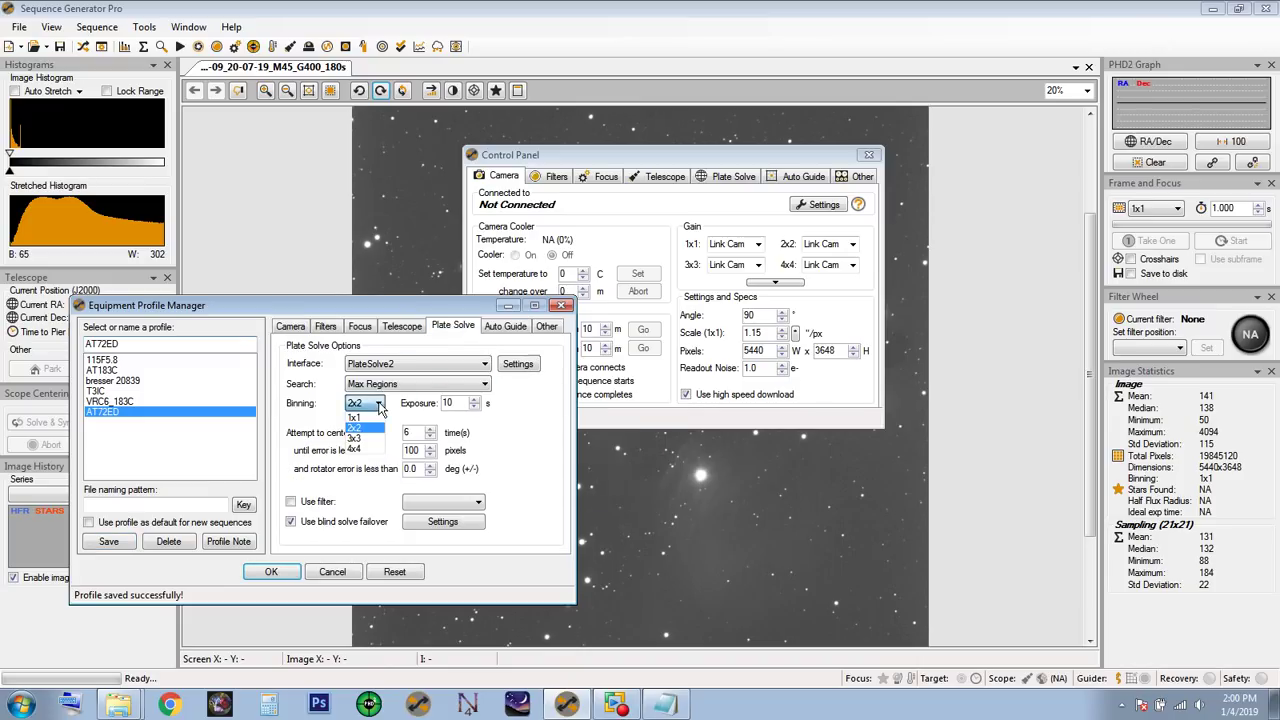
click(362, 417)
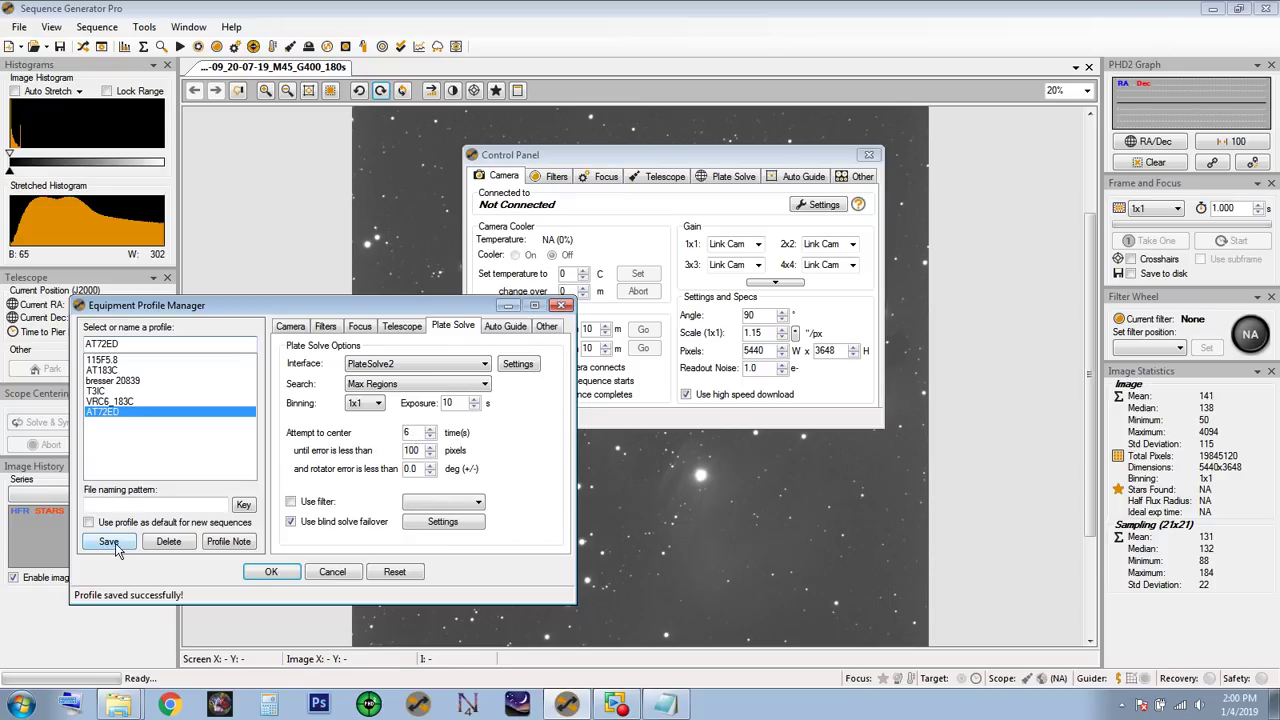
click(266, 576)
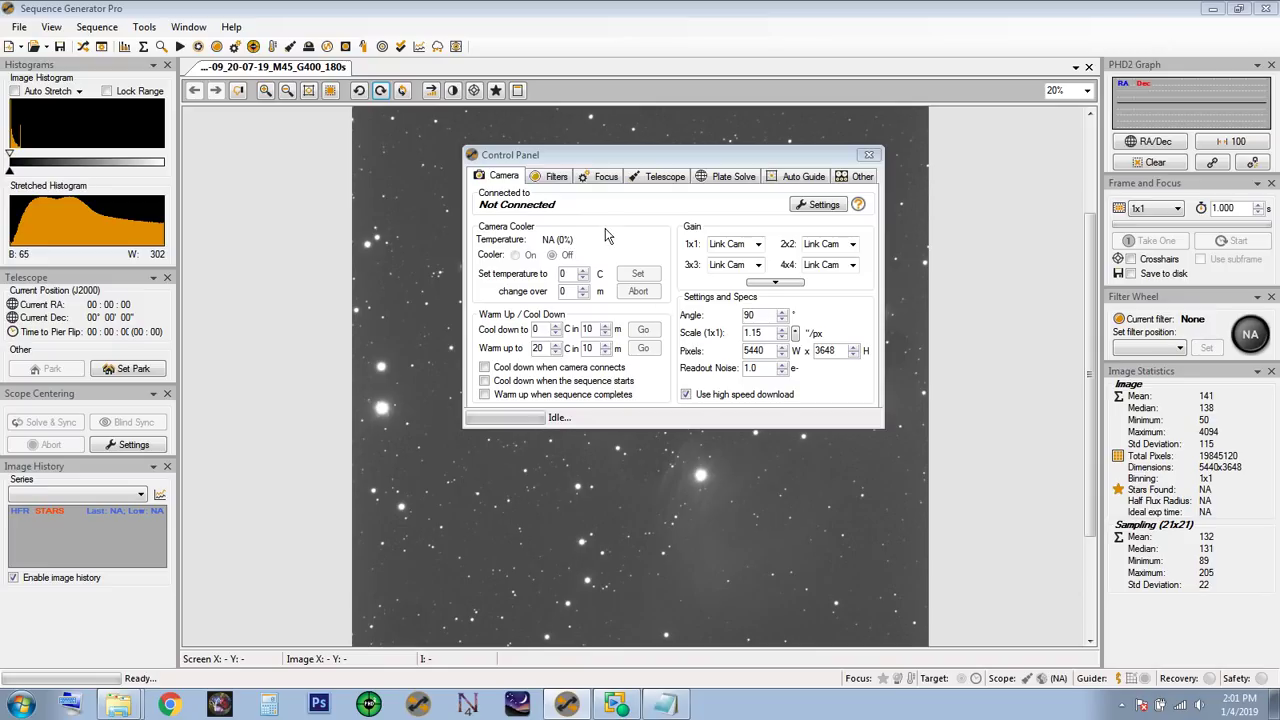
- Check the Control Panel's telescope settings, the sequence's equipment and the plate solve binning options
click(660, 179)
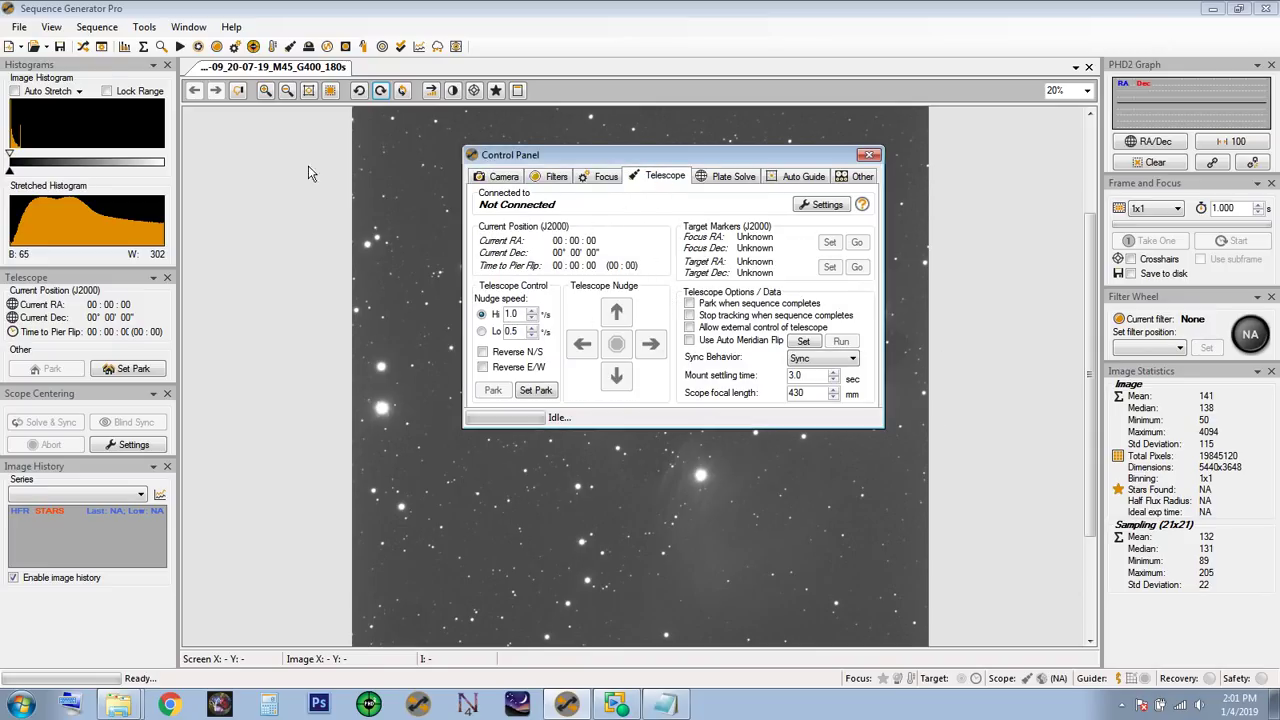
click(84, 47)
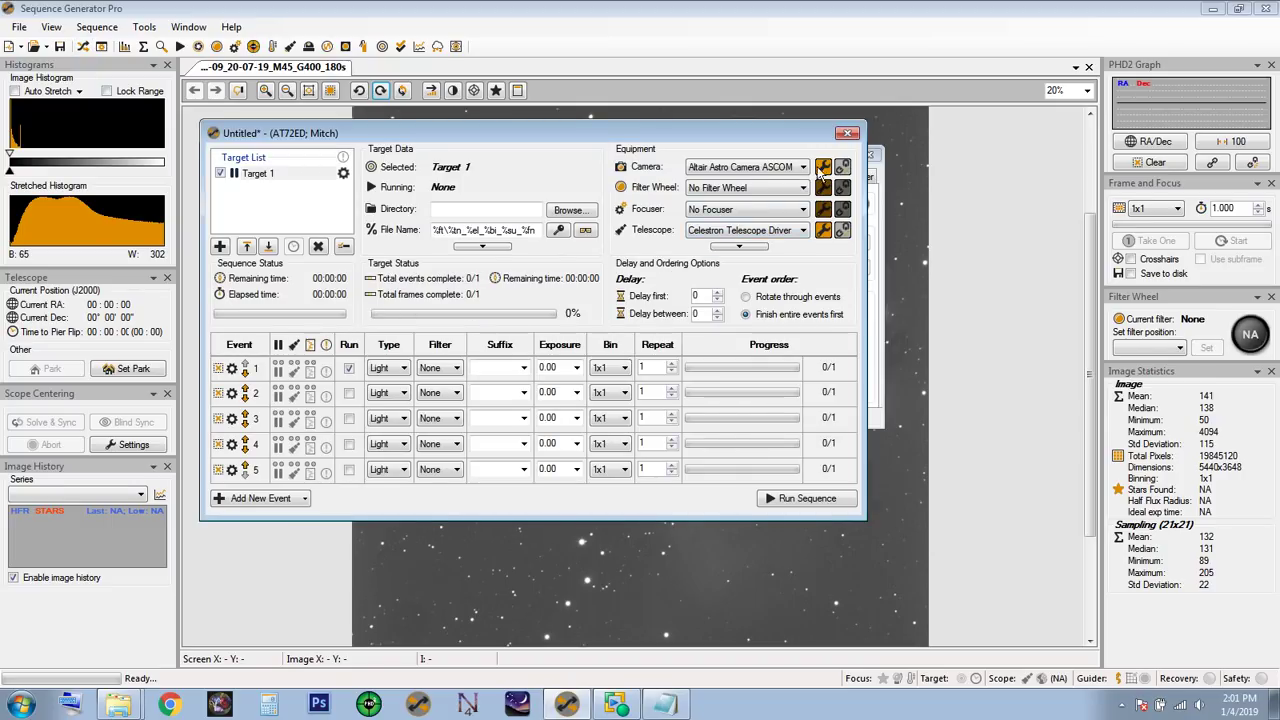
click(84, 47)
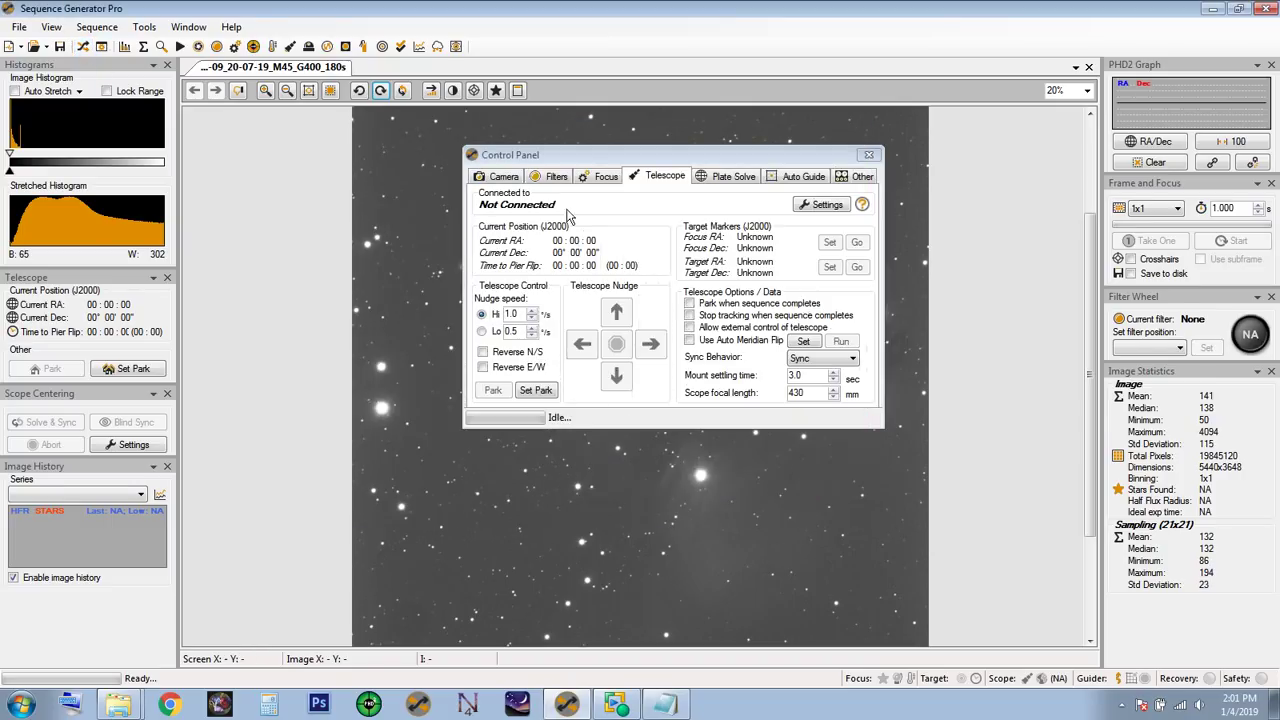
click(734, 182)
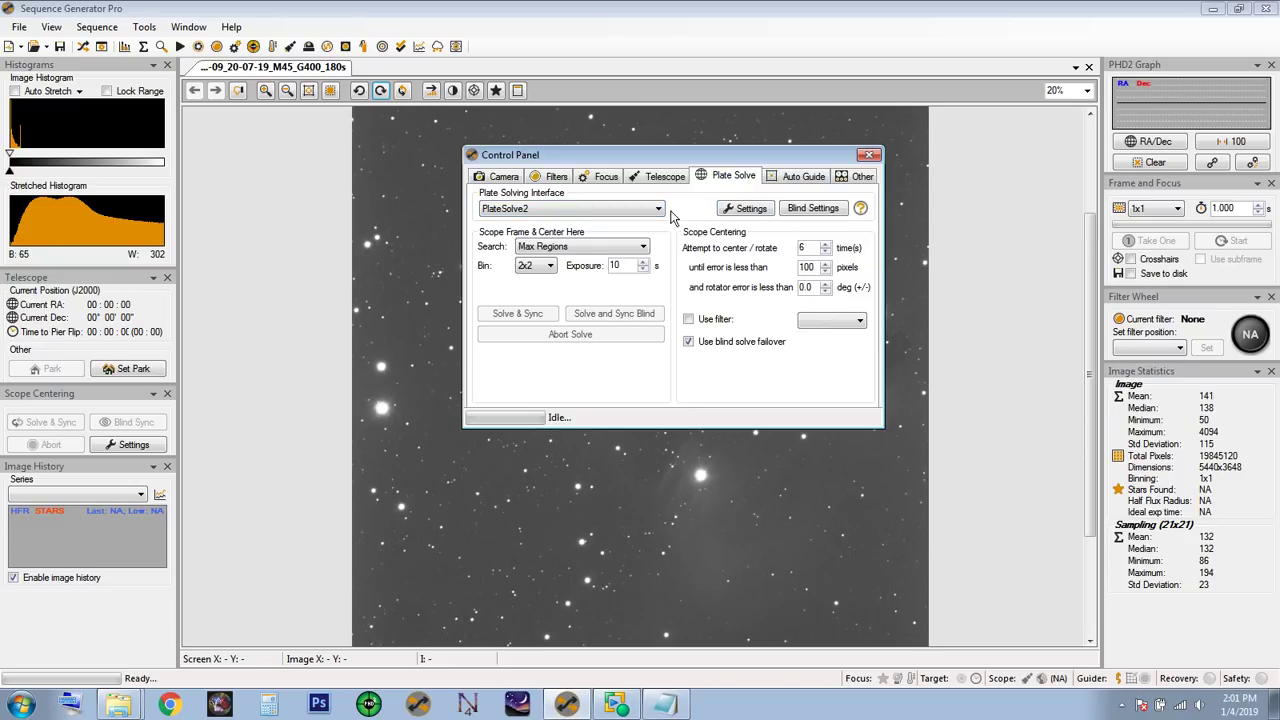
click(548, 268)
- Open the PHD2 connection settings for auto guiding and dismiss the install path warning
click(792, 184)
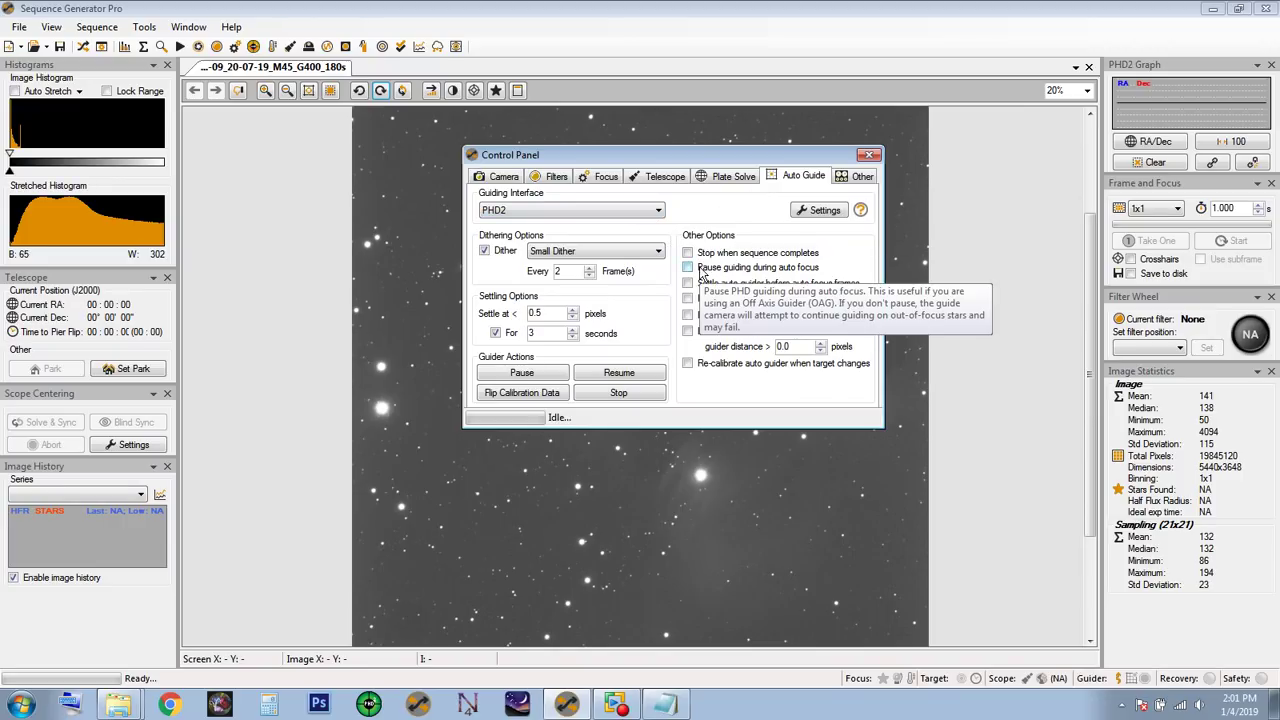
click(817, 212)
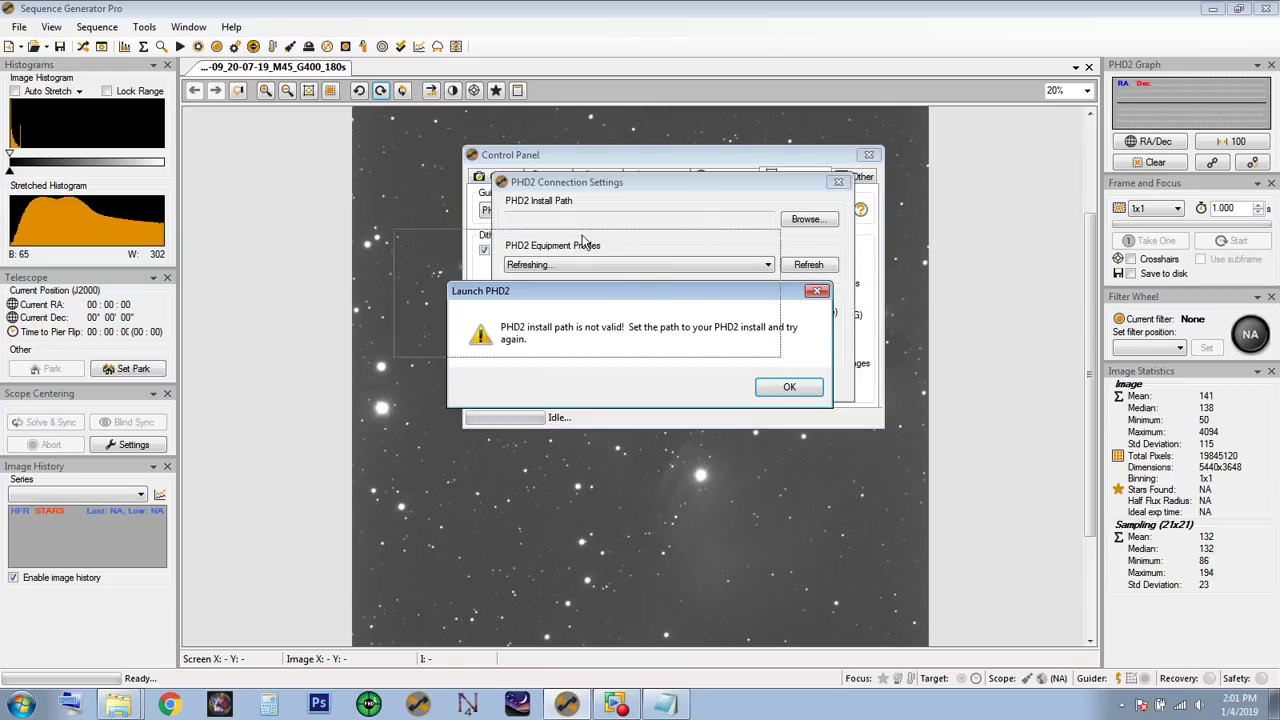
click(697, 304)
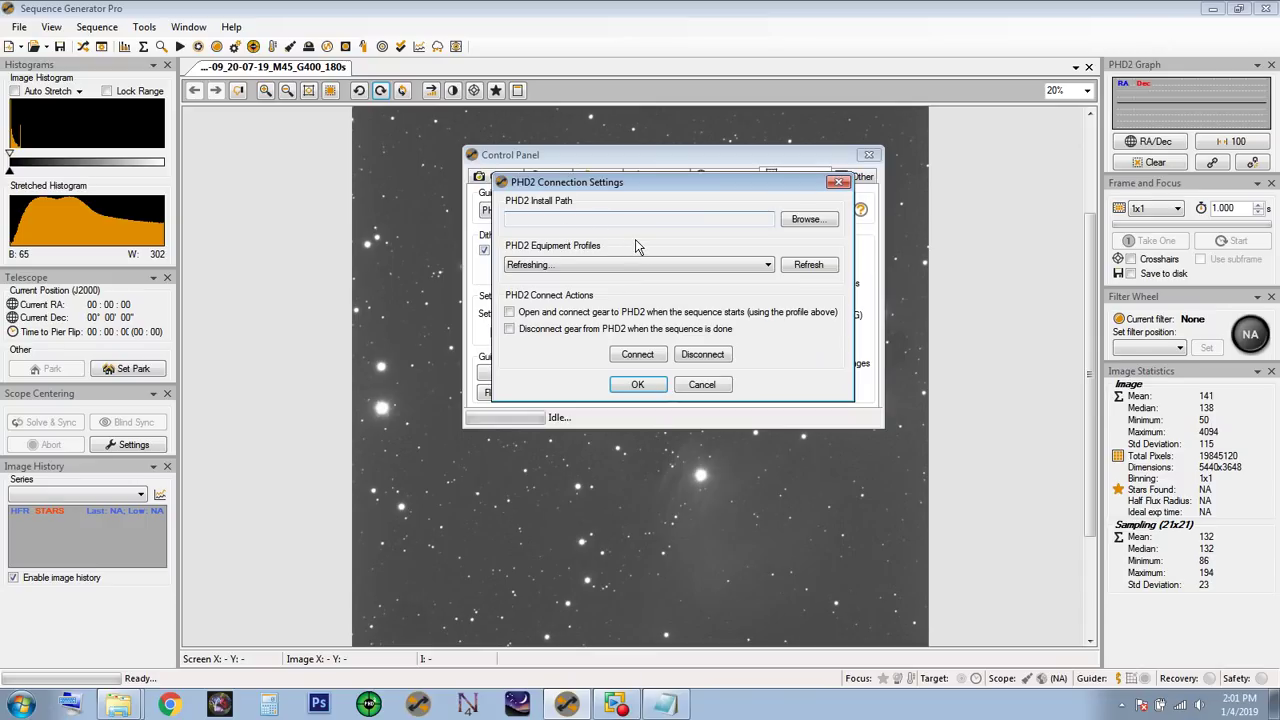
- Browse for the PHD2 install folder and expand Program Files (x86) on the C: drive
click(813, 222)
click(813, 222)
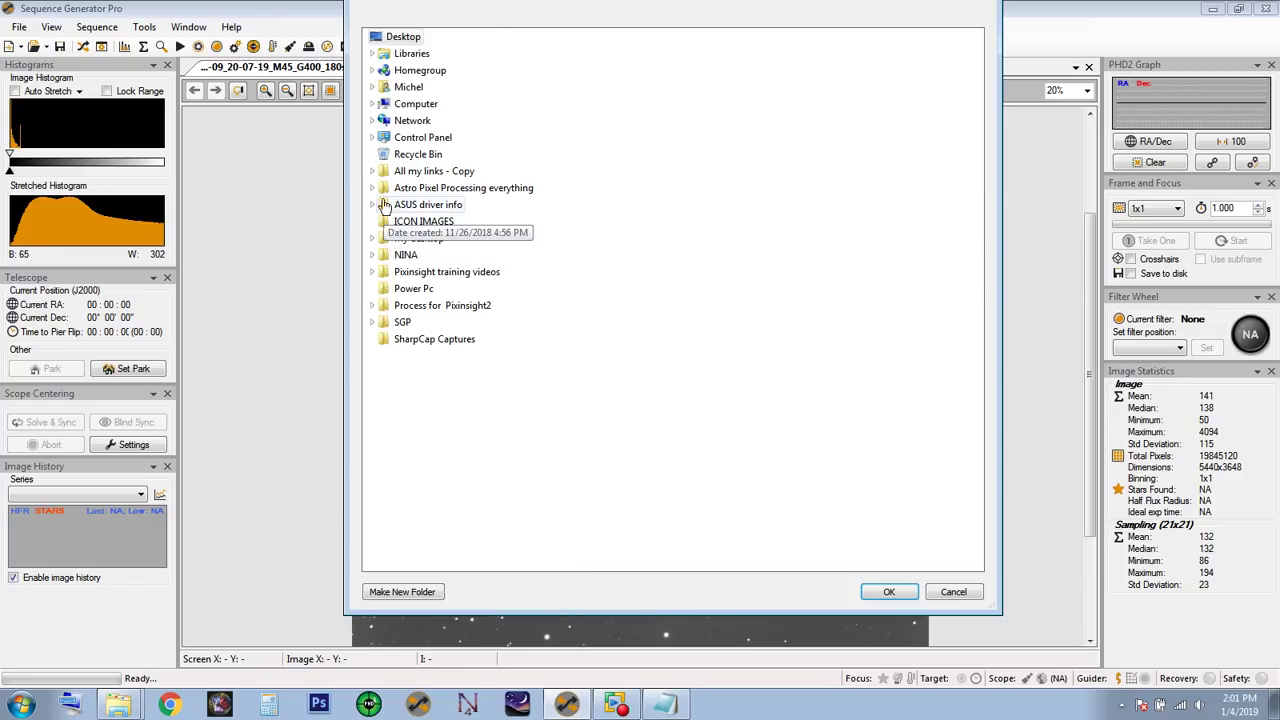
click(372, 104)
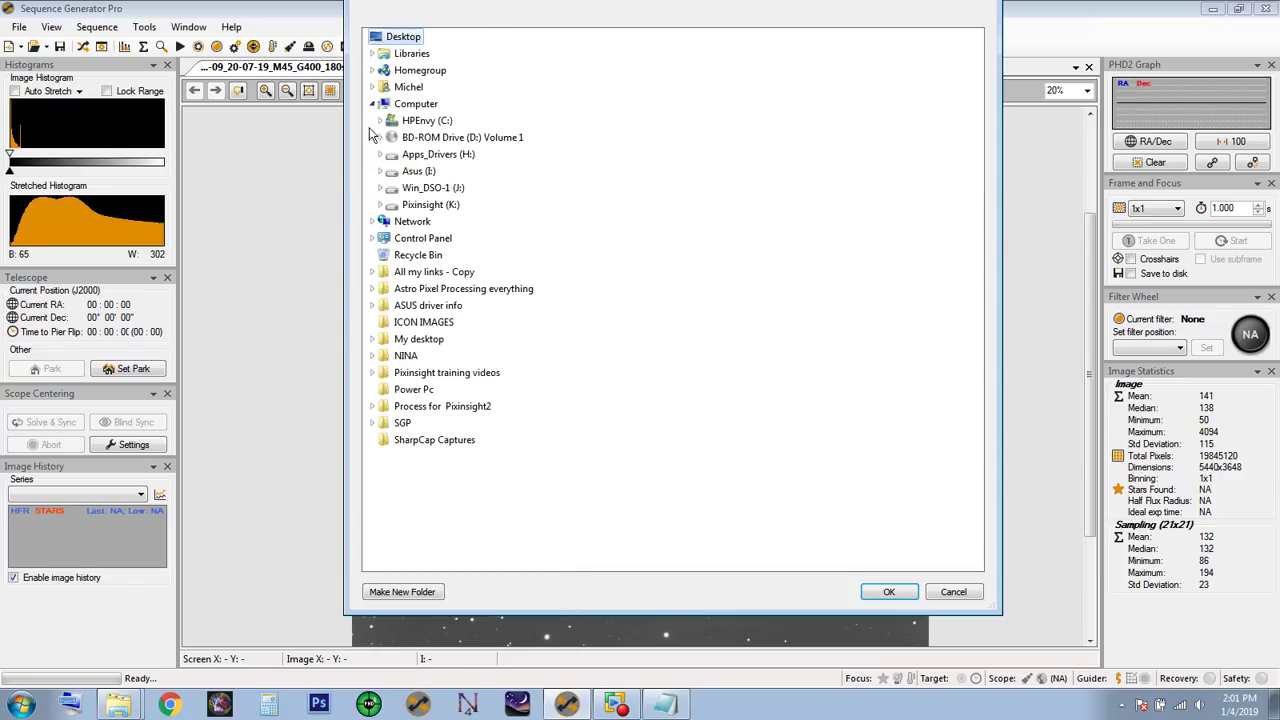
click(380, 121)
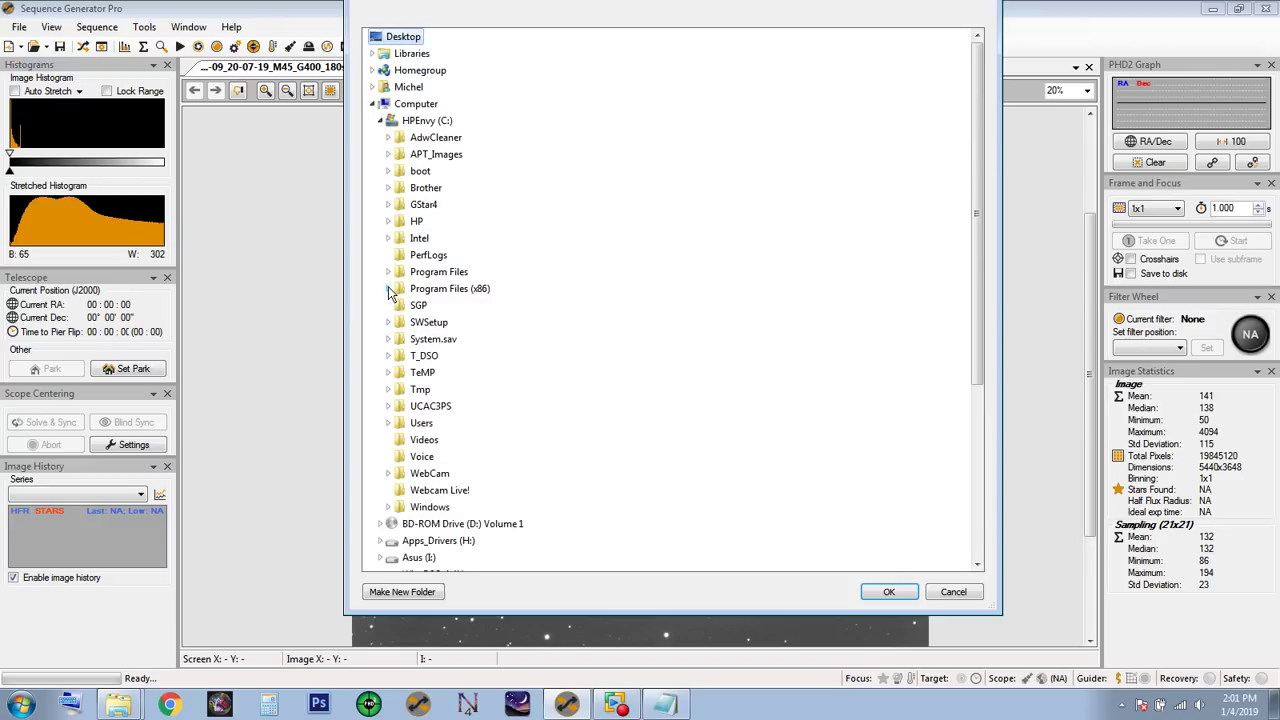
click(389, 289)
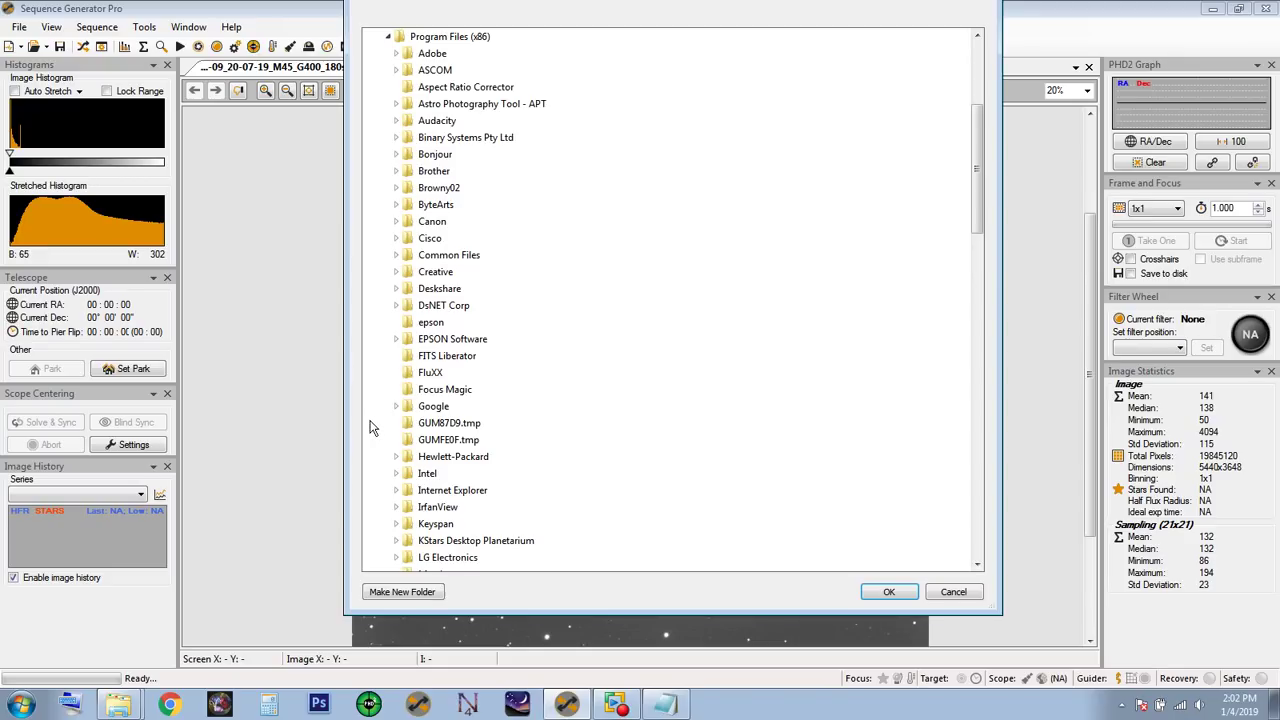
scroll(370, 428, up, 3)
click(388, 187)
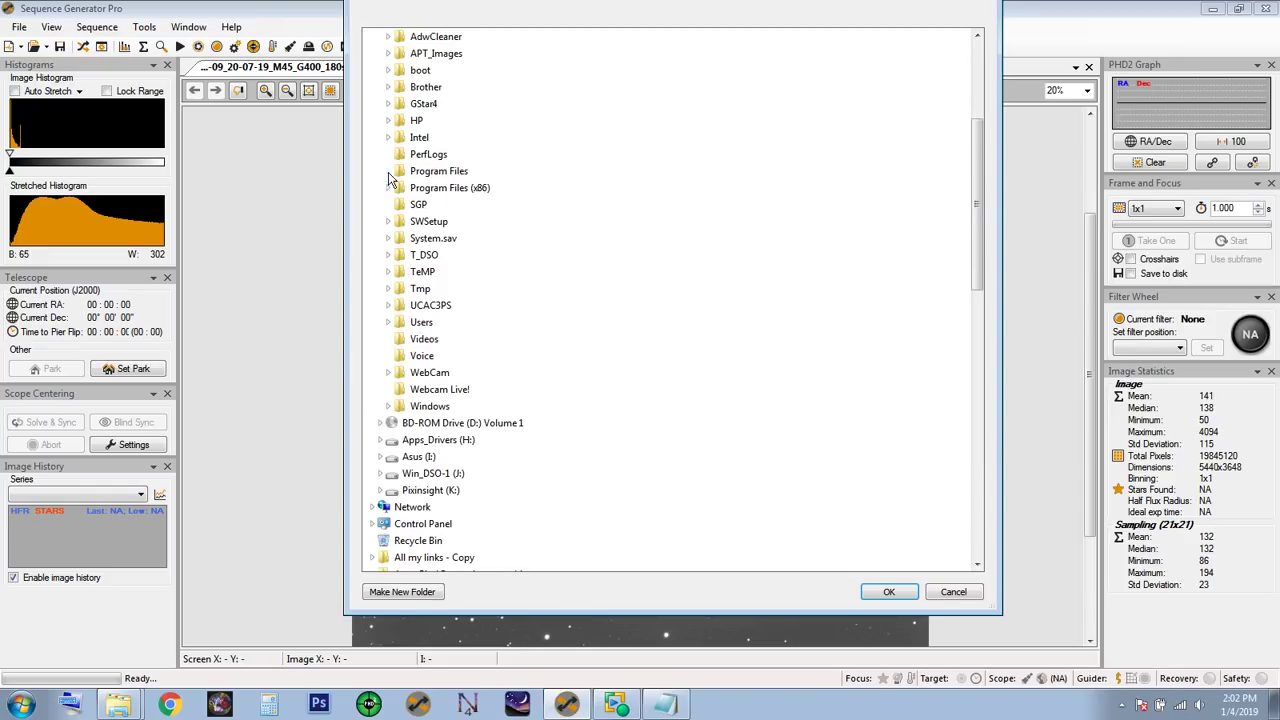
click(388, 172)
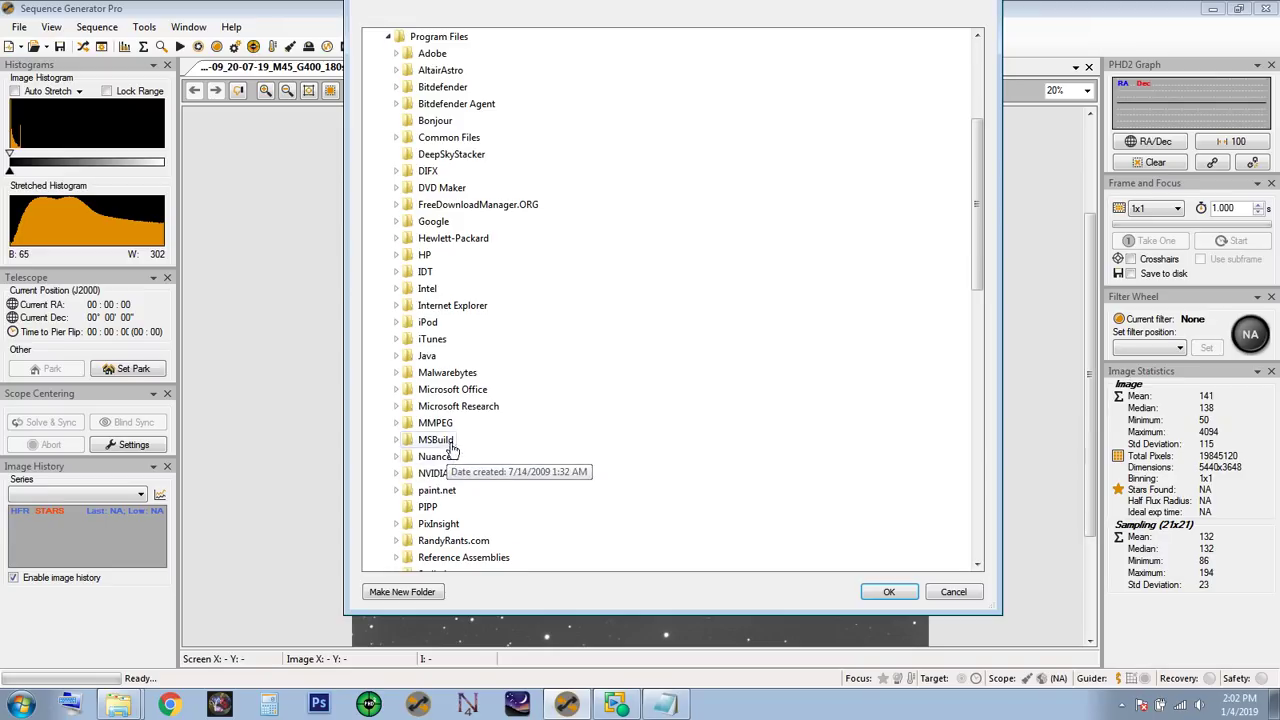
scroll(435, 520, down, 4)
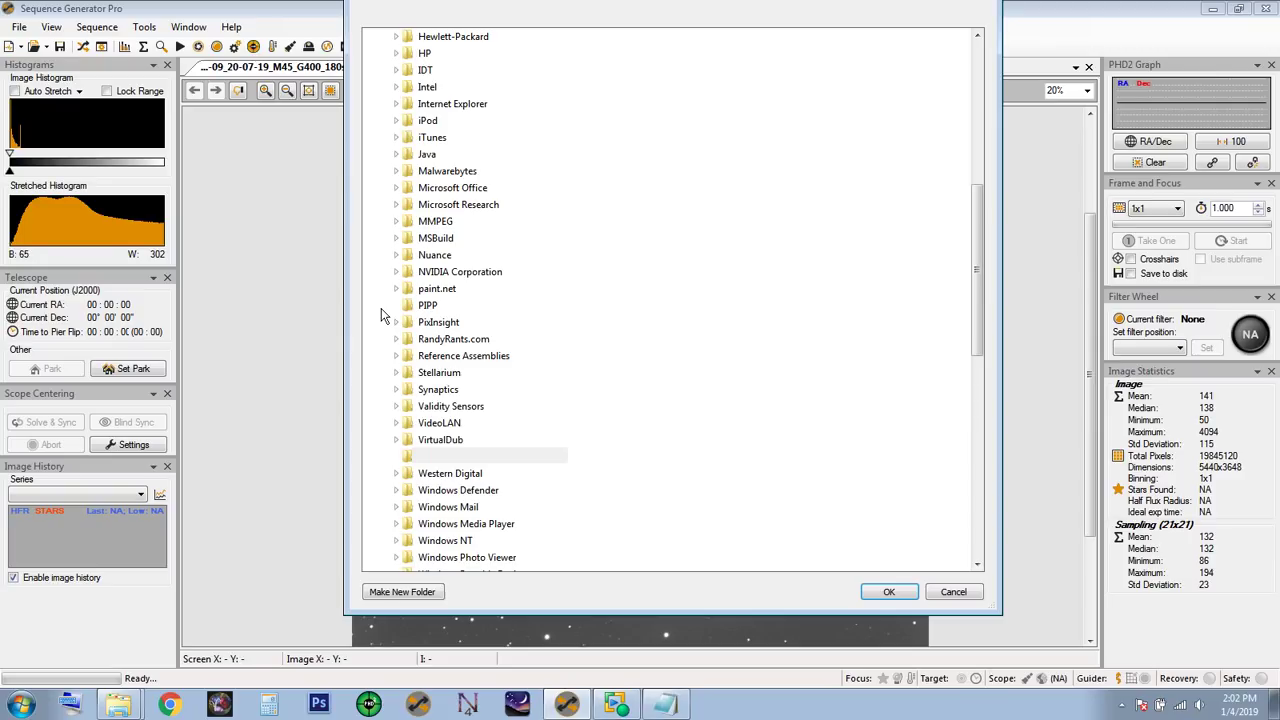
scroll(490, 306, up, 7)
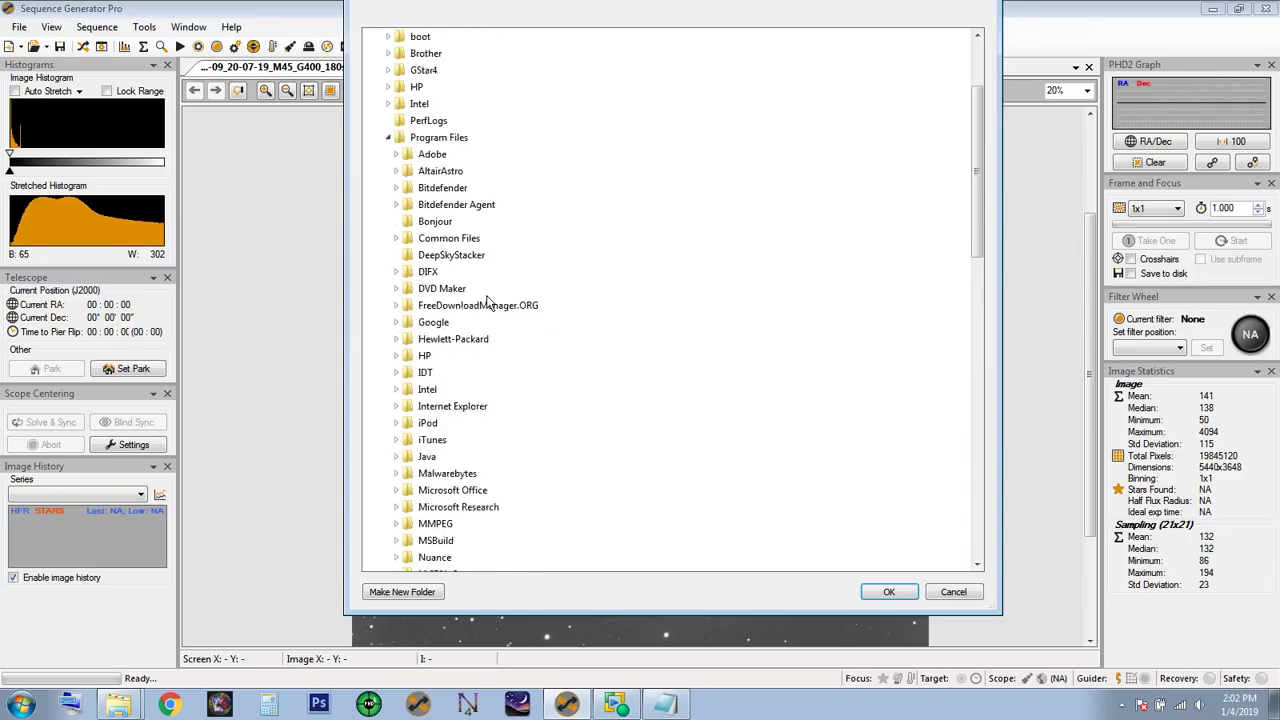
click(388, 188)
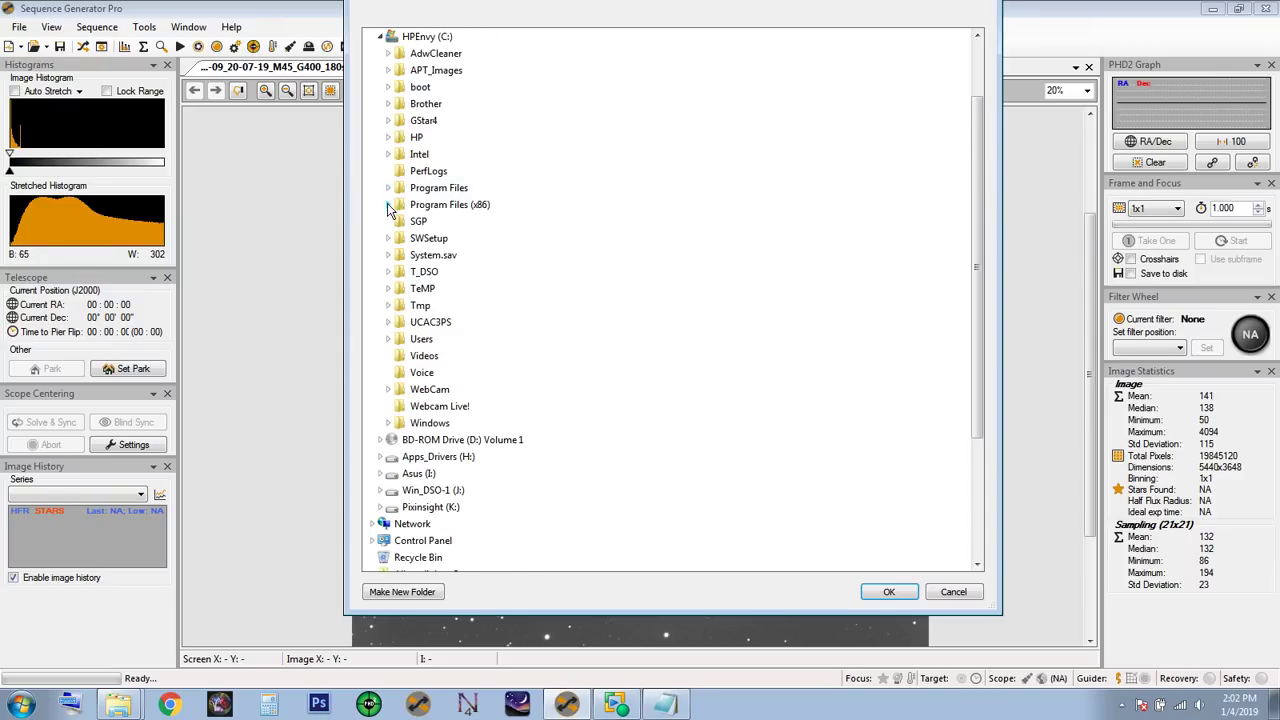
click(388, 205)
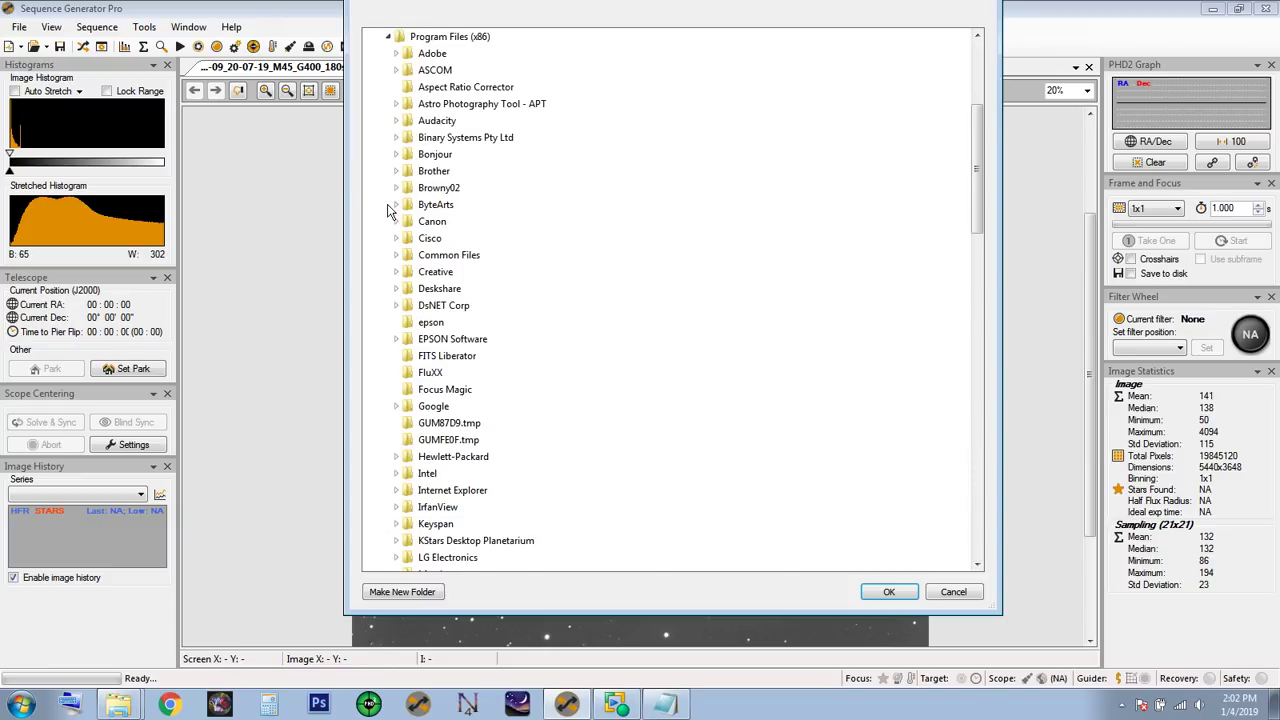
- Set the PHD2 install path to the folder C:\Program Files (x86)\PHDGuiding2
scroll(521, 345, down, 12)
scroll(521, 370, down, 2)
scroll(521, 370, up, 1)
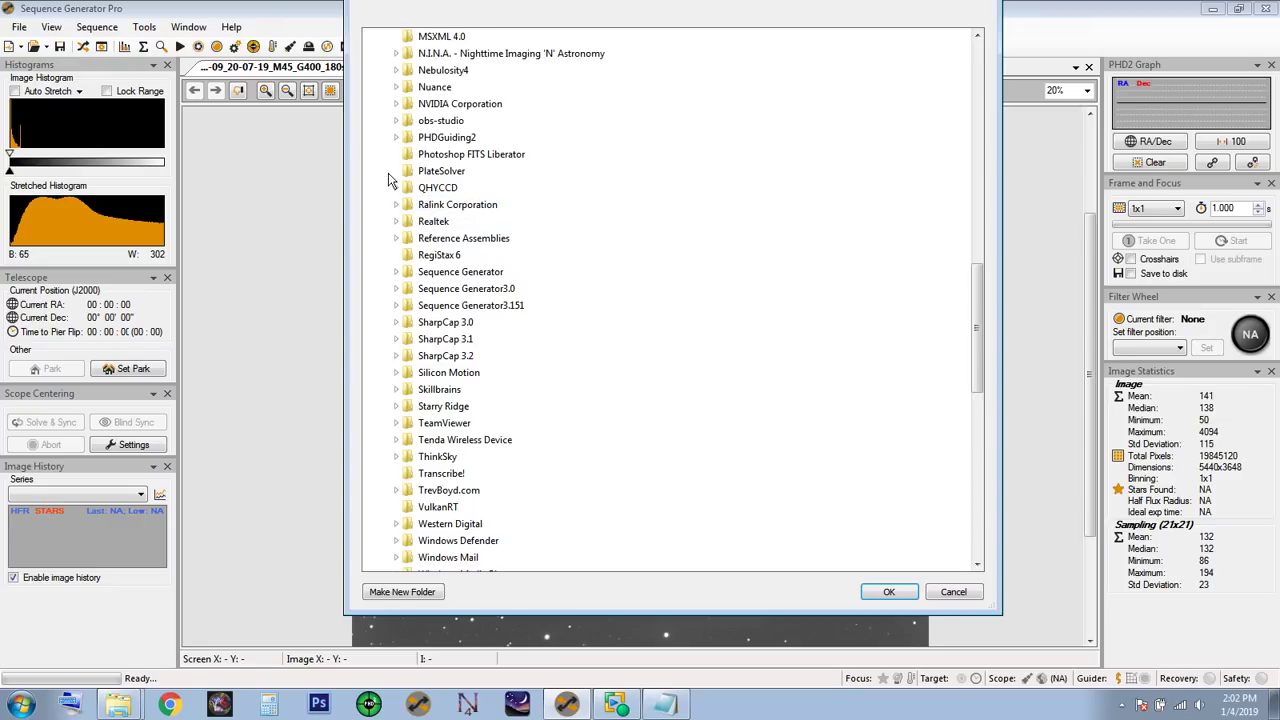
scroll(589, 243, up, 2)
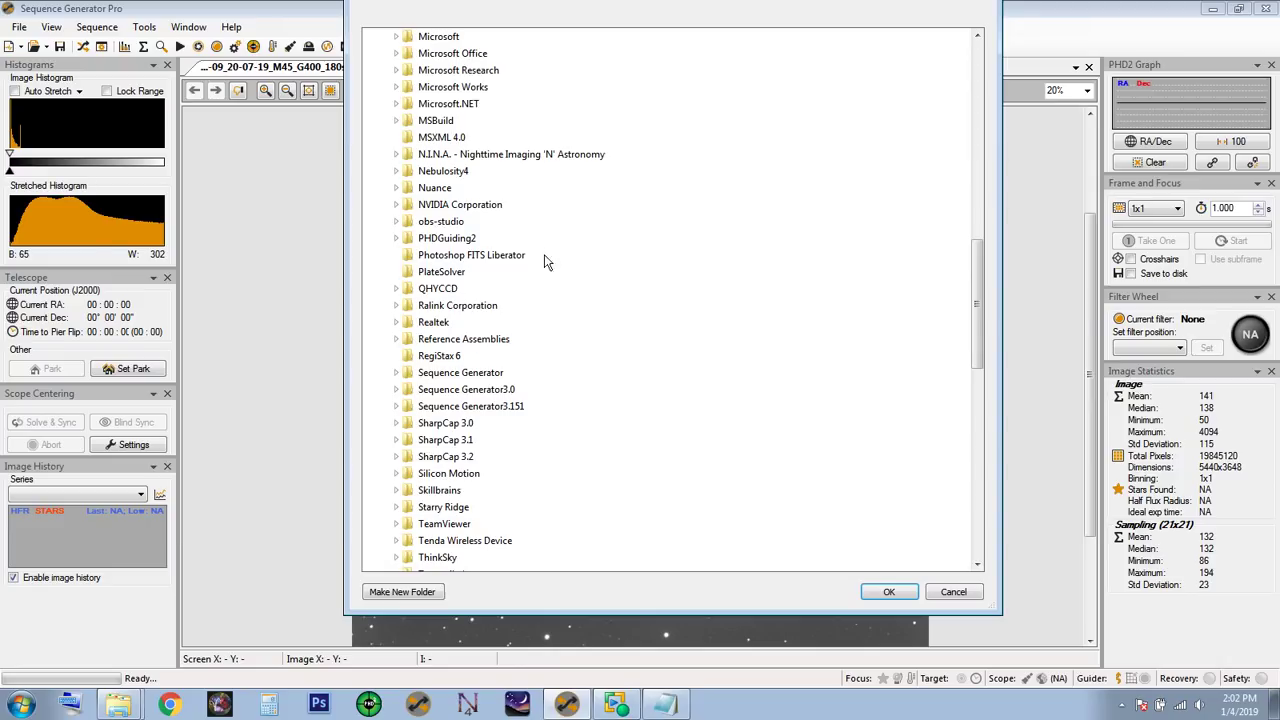
click(395, 238)
click(409, 242)
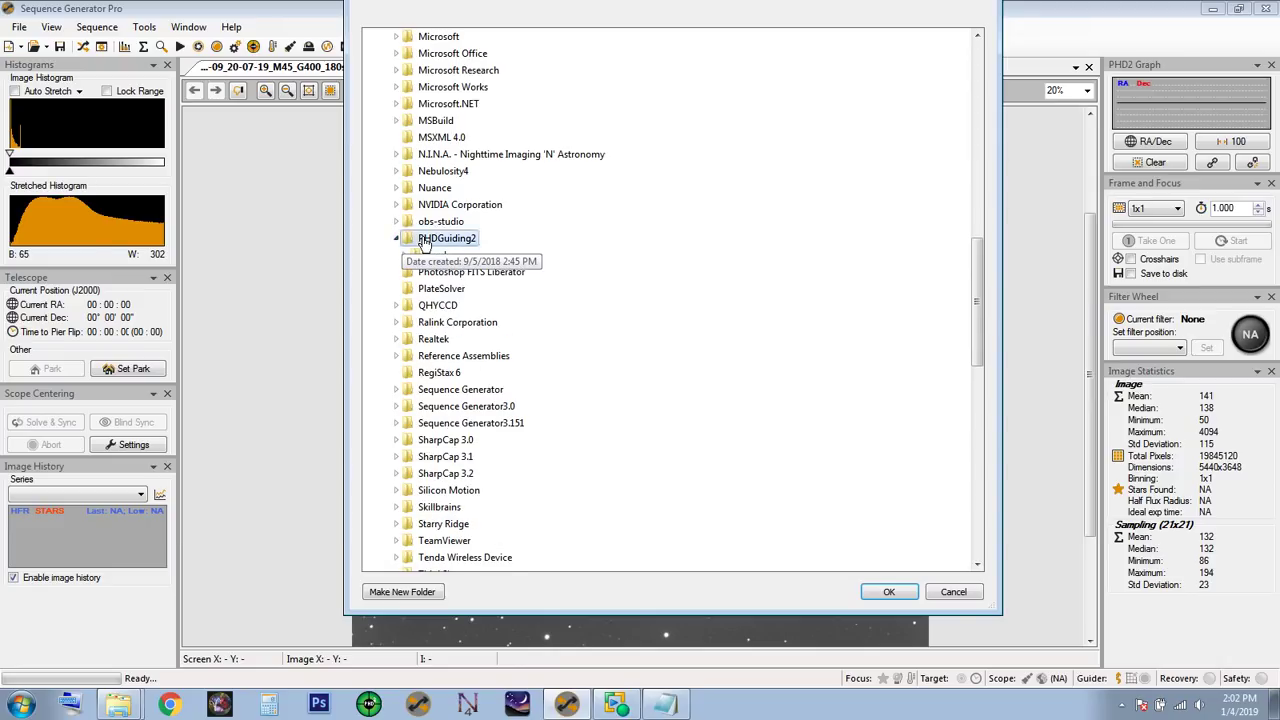
click(888, 594)
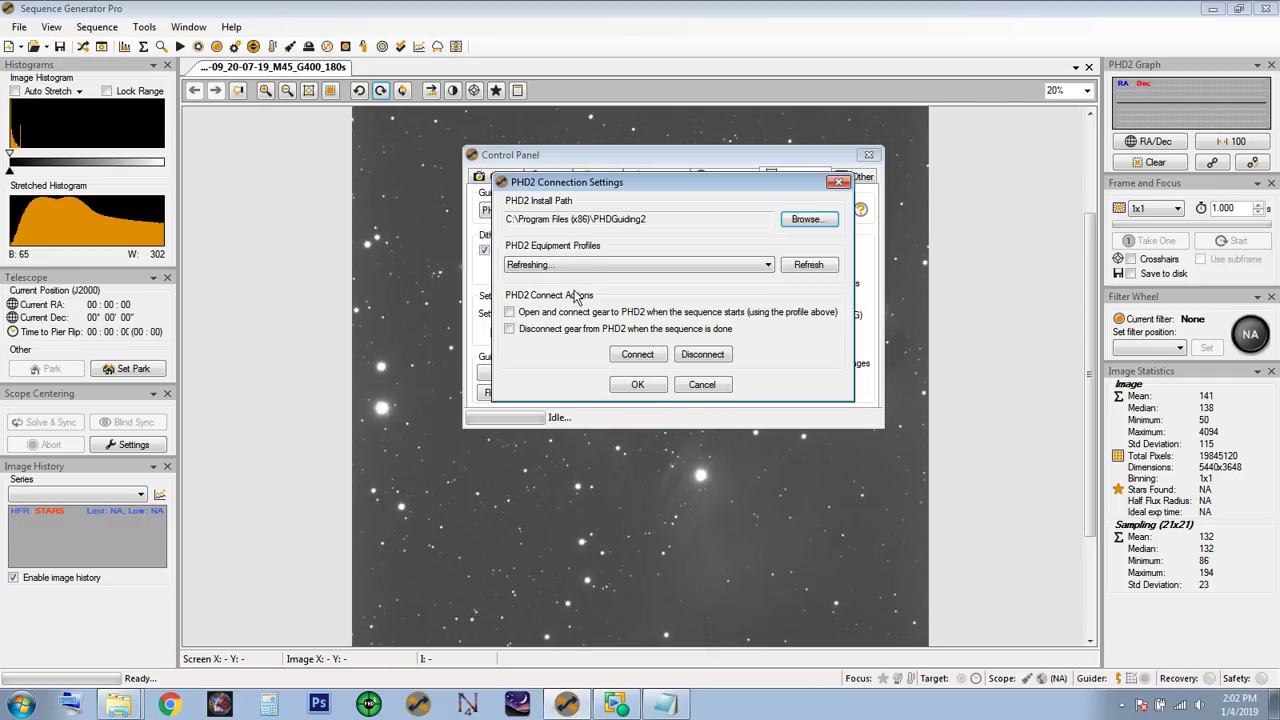
- Refresh the PHD2 equipment profiles and check the camera and mount selection in PHD2's Connect Equipment dialog
click(768, 266)
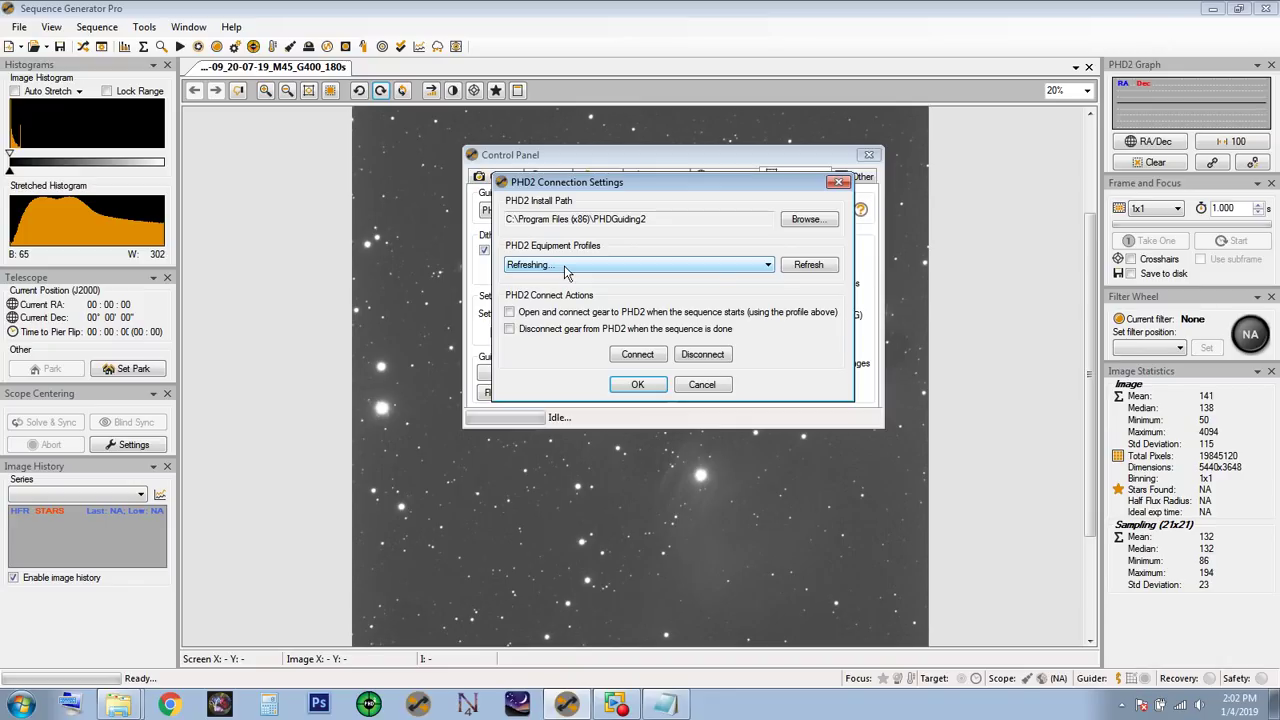
click(805, 266)
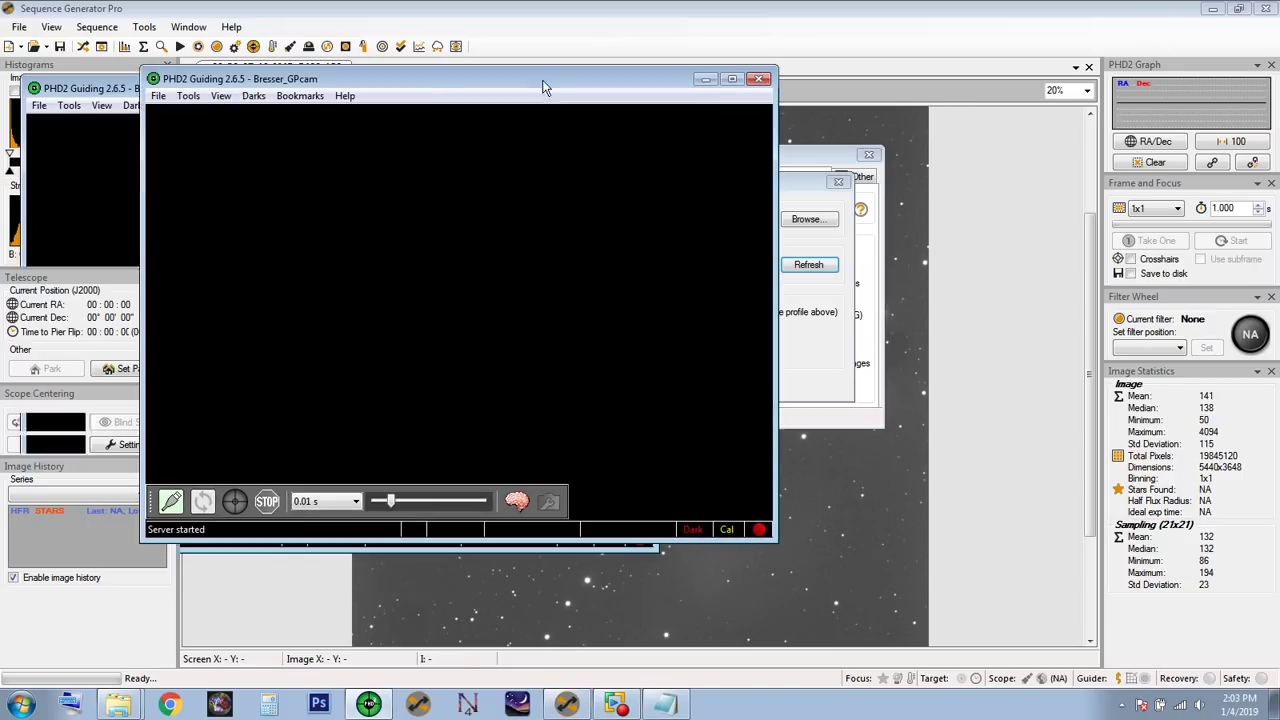
click(170, 501)
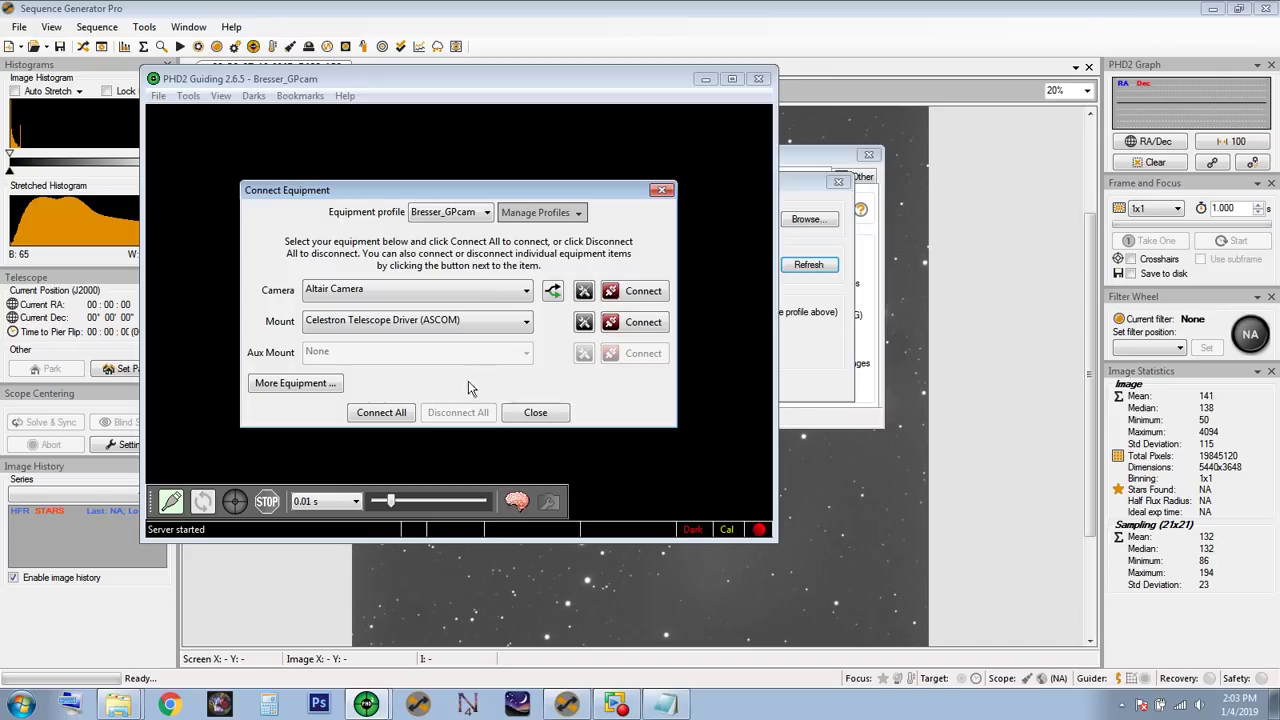
click(535, 412)
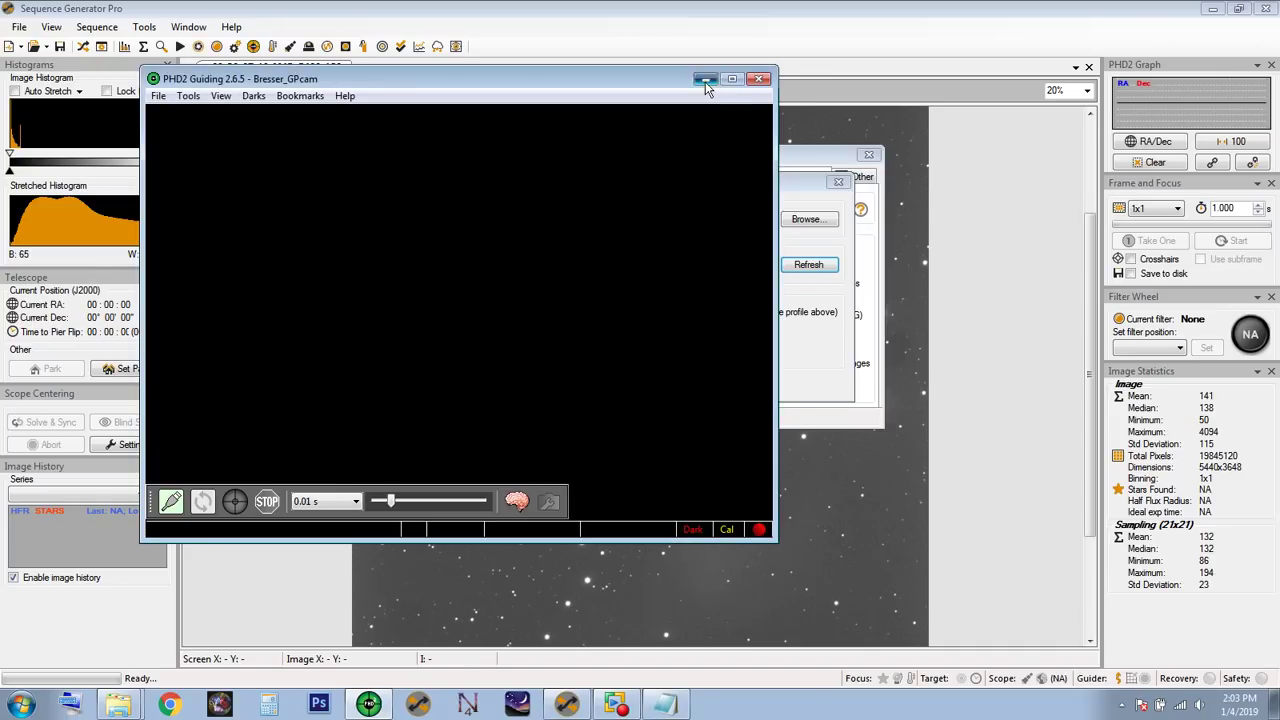
- Minimize PHD2, accept the PHD2 connection settings and close the Control Panel from its camera settings
click(705, 80)
click(638, 388)
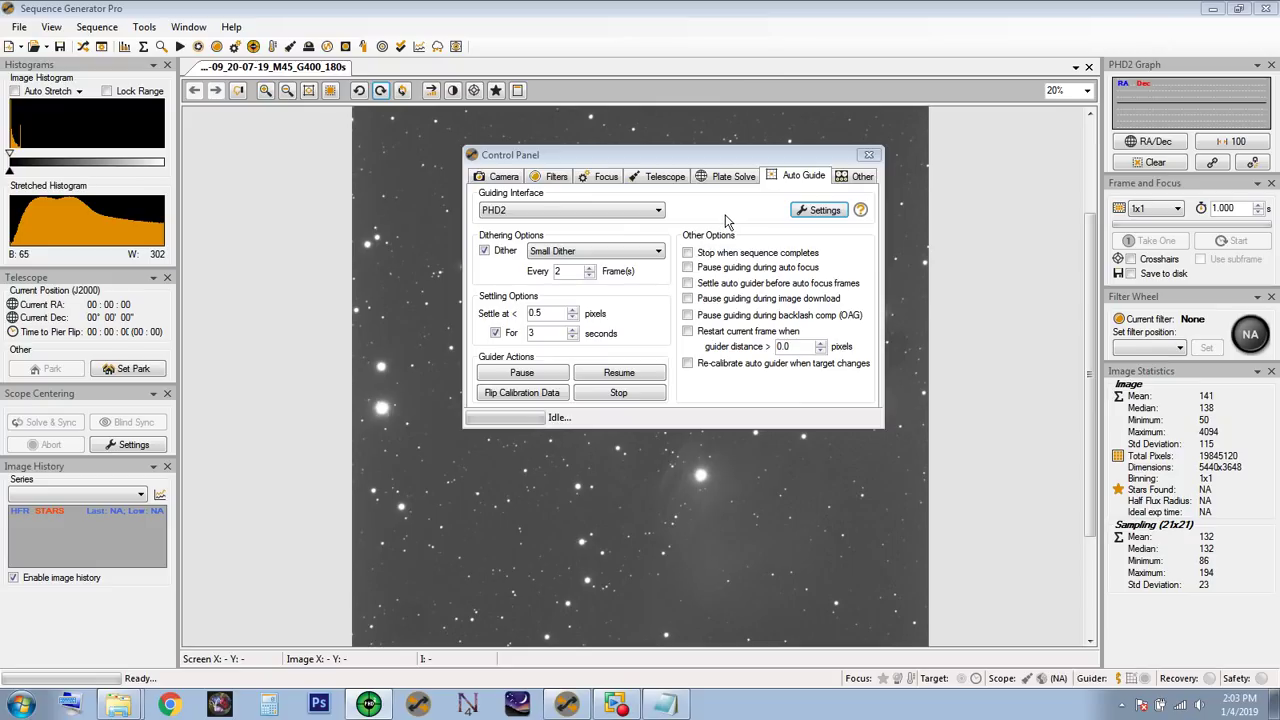
click(497, 176)
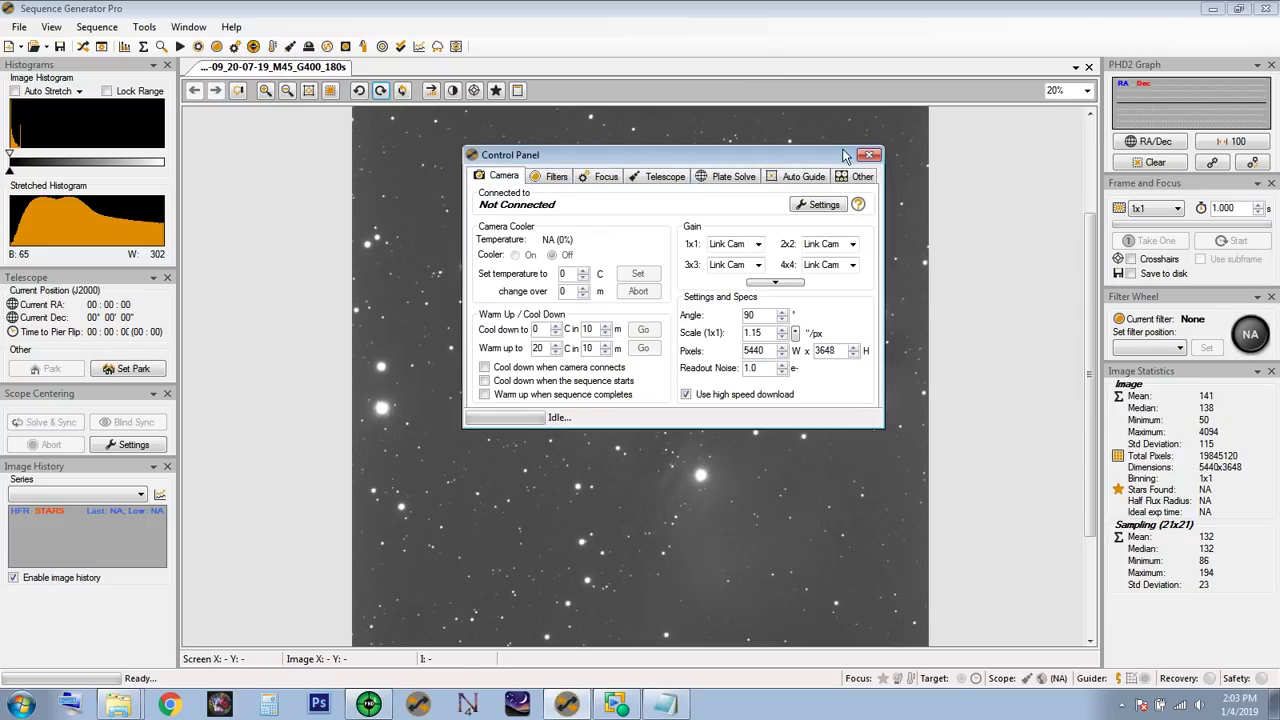
click(869, 156)
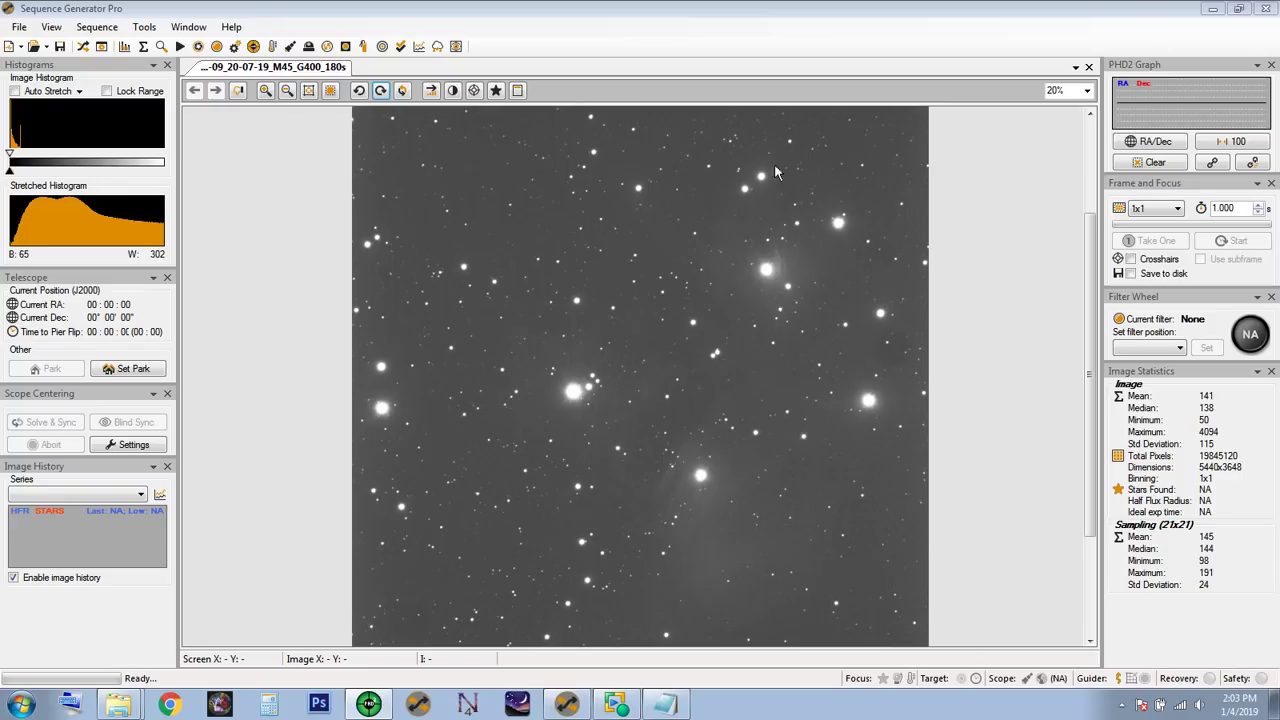
- Show the Control Panel and the untitled sequence window for review, and hide both again
click(101, 47)
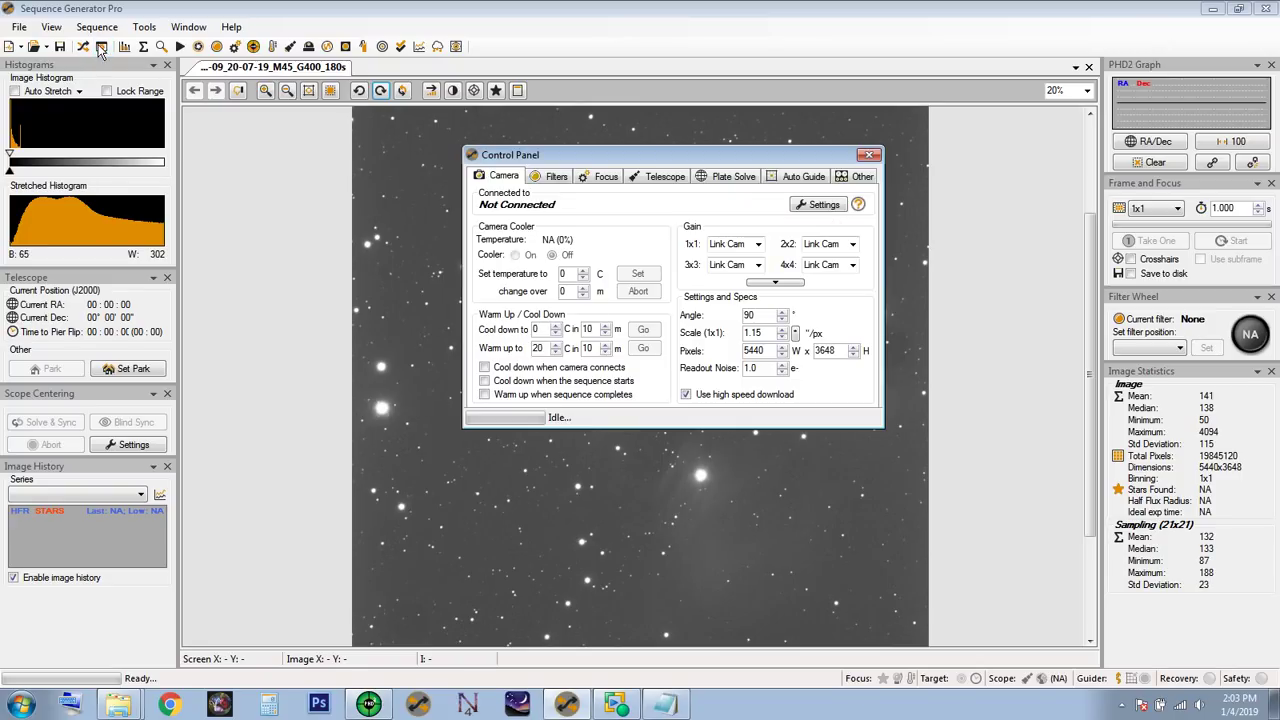
click(101, 47)
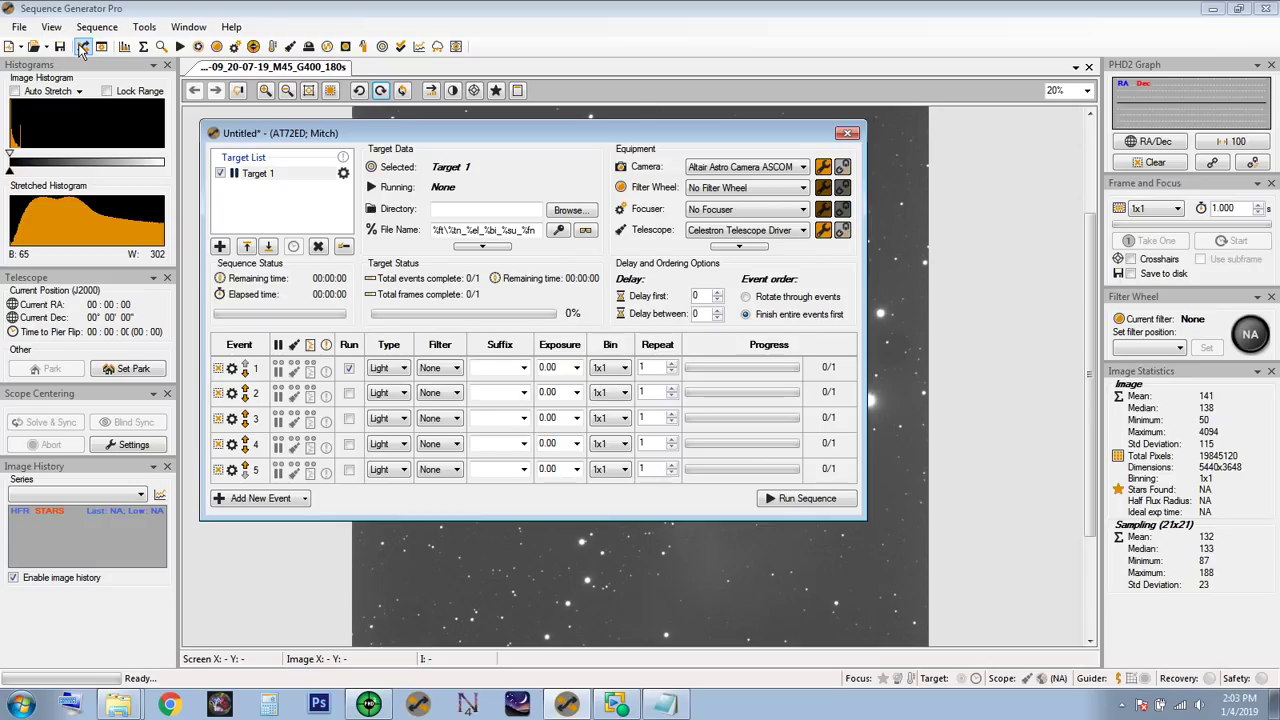
click(83, 50)
click(83, 50)
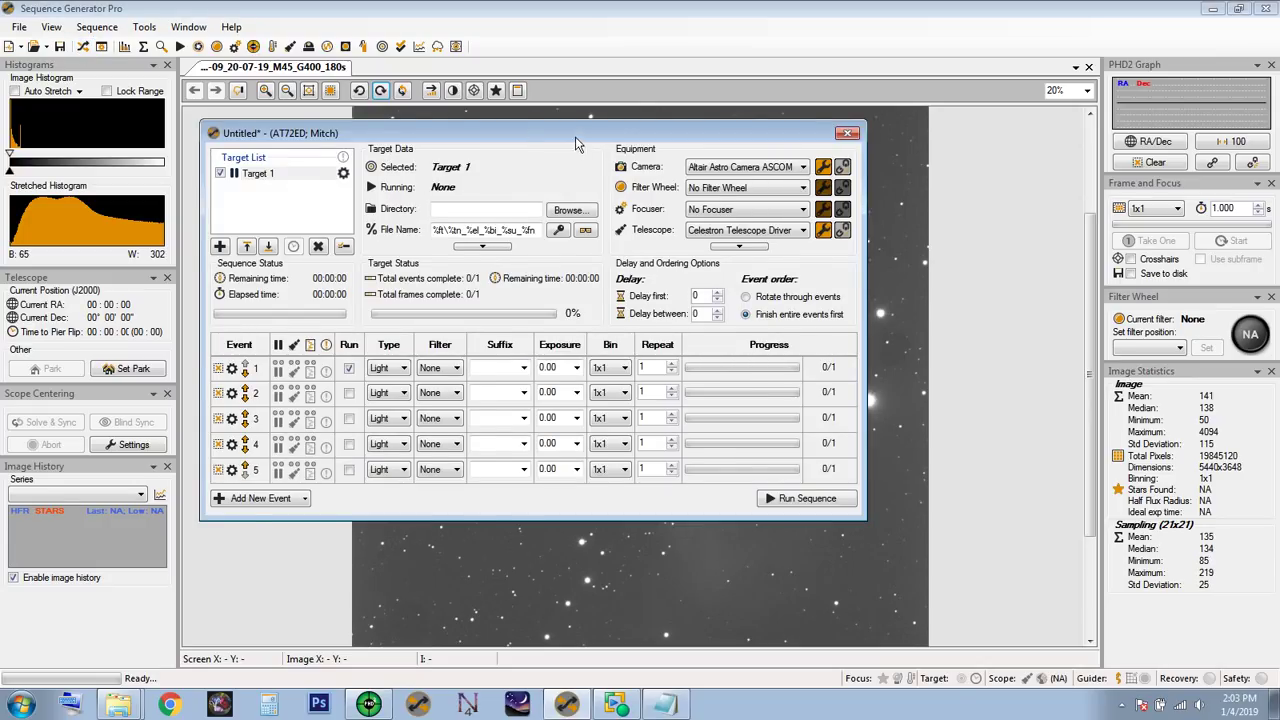
drag(577, 146, 621, 164)
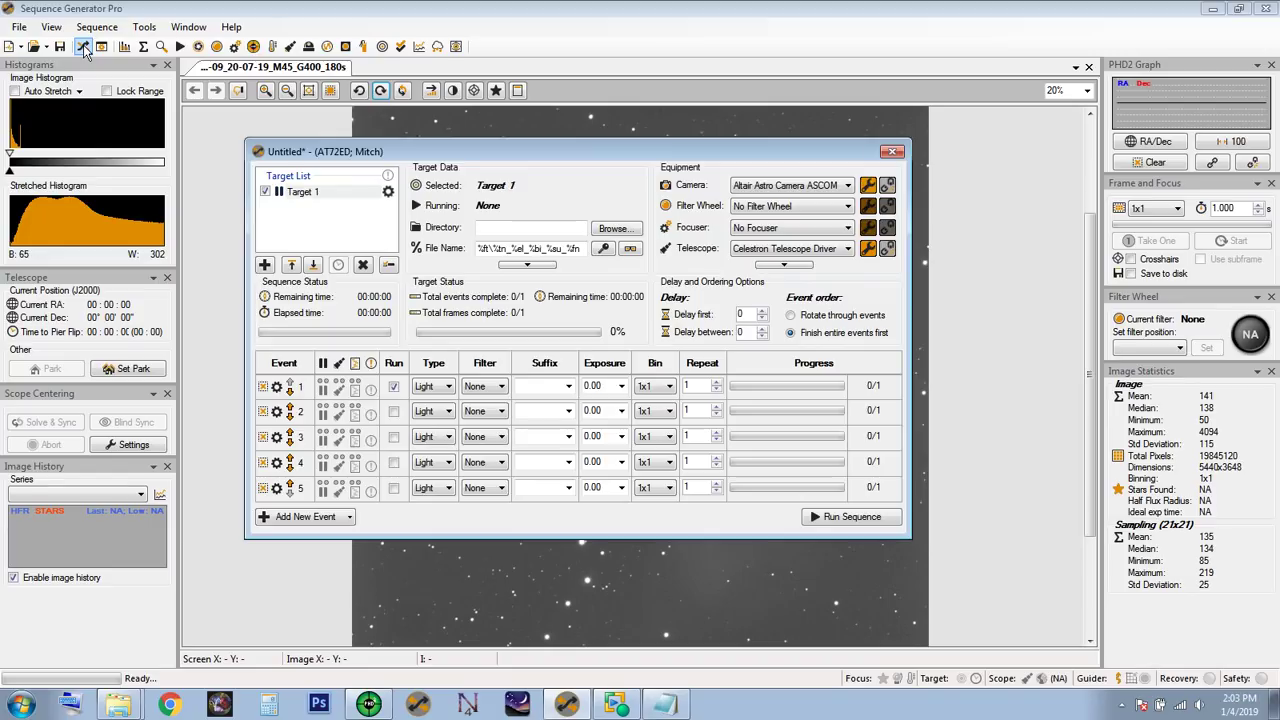
click(83, 50)
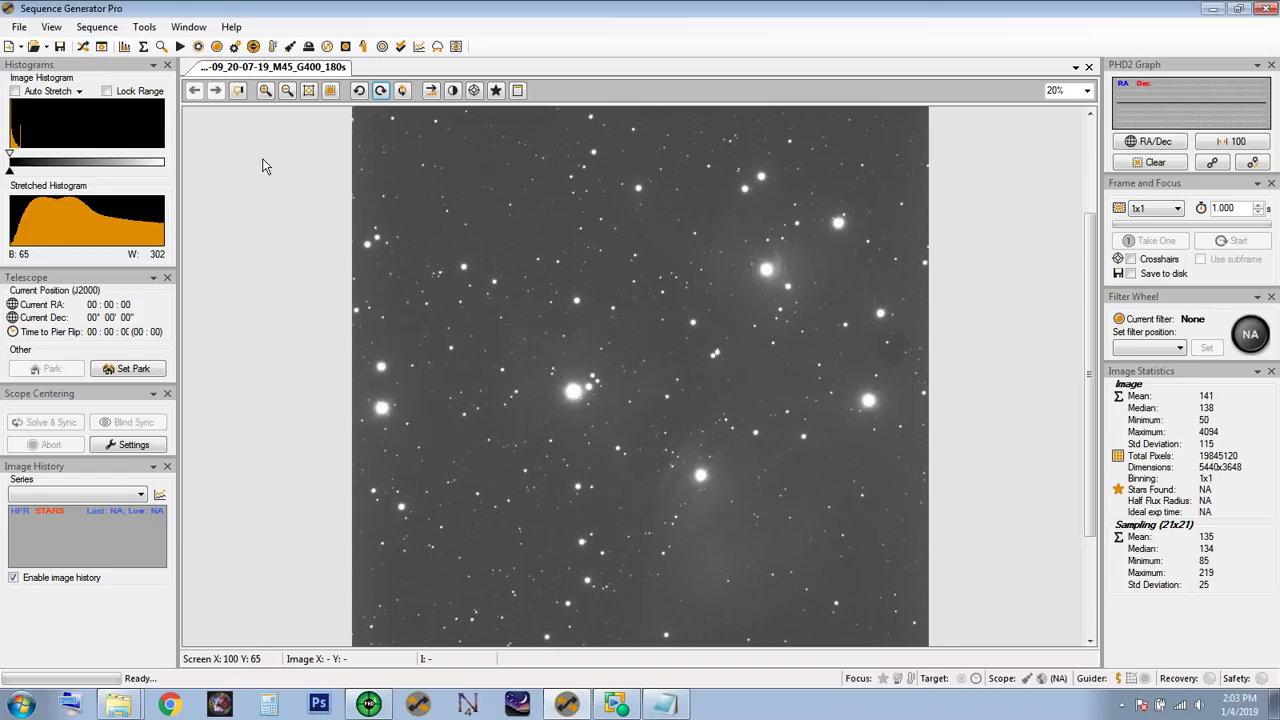
- Open the Framing & Mosaic Wizard and enter M45 as the target object
click(144, 28)
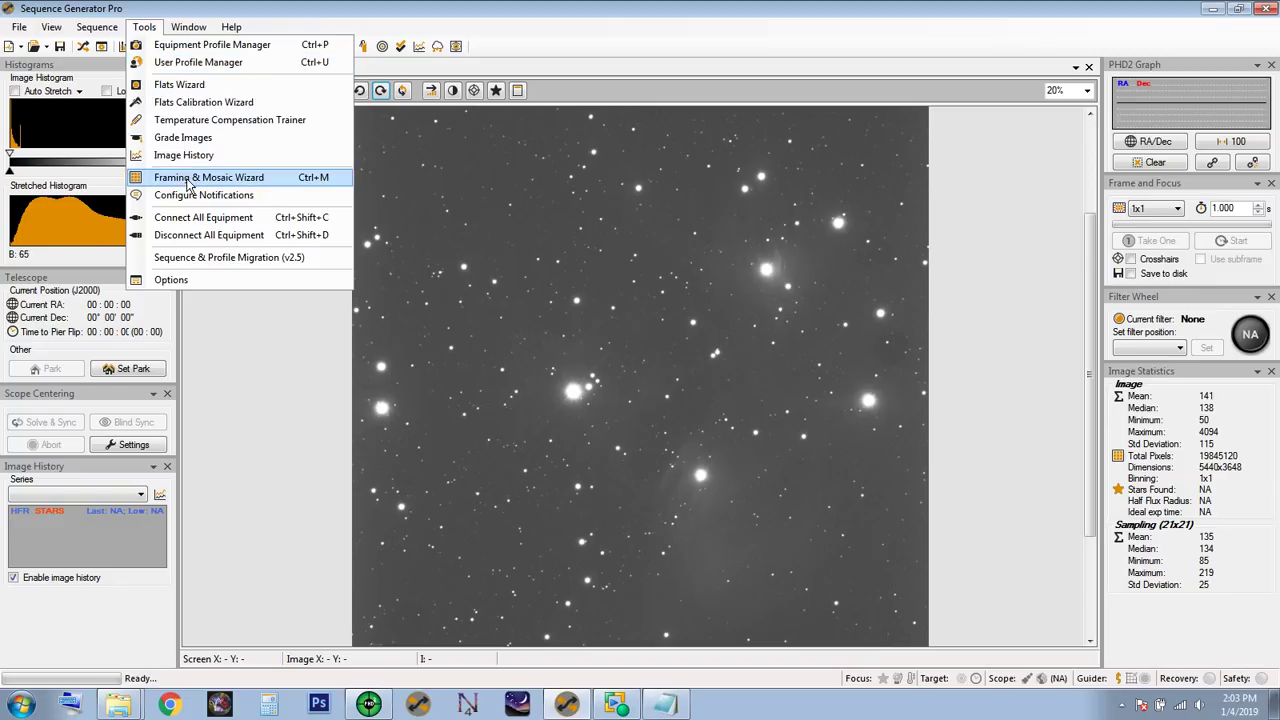
click(186, 178)
drag(138, 31, 334, 124)
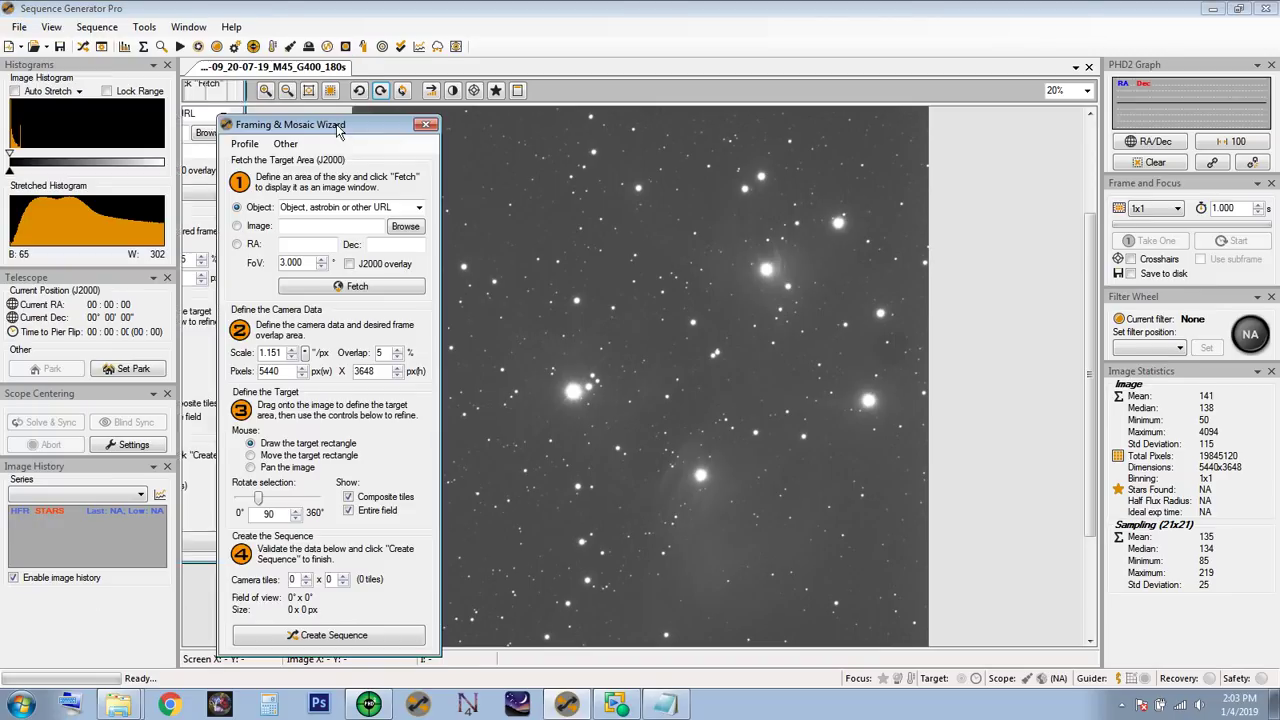
click(311, 206)
text(M45)
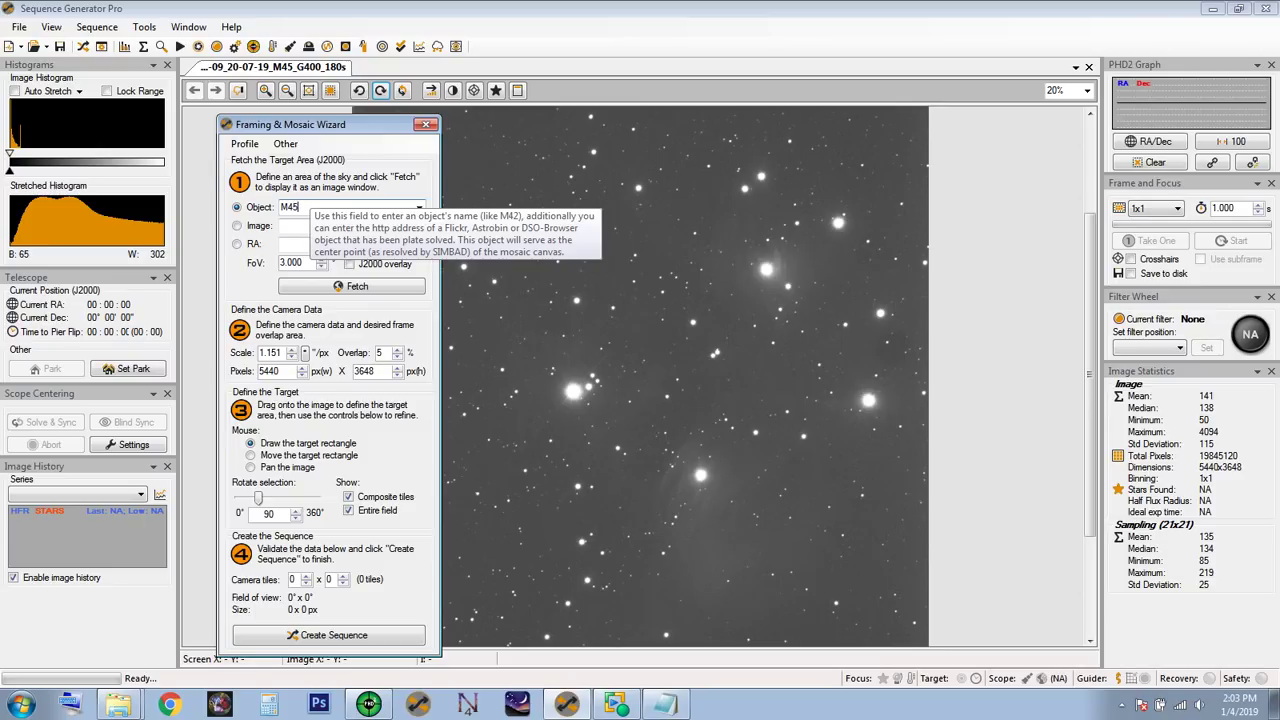
drag(325, 125, 292, 82)
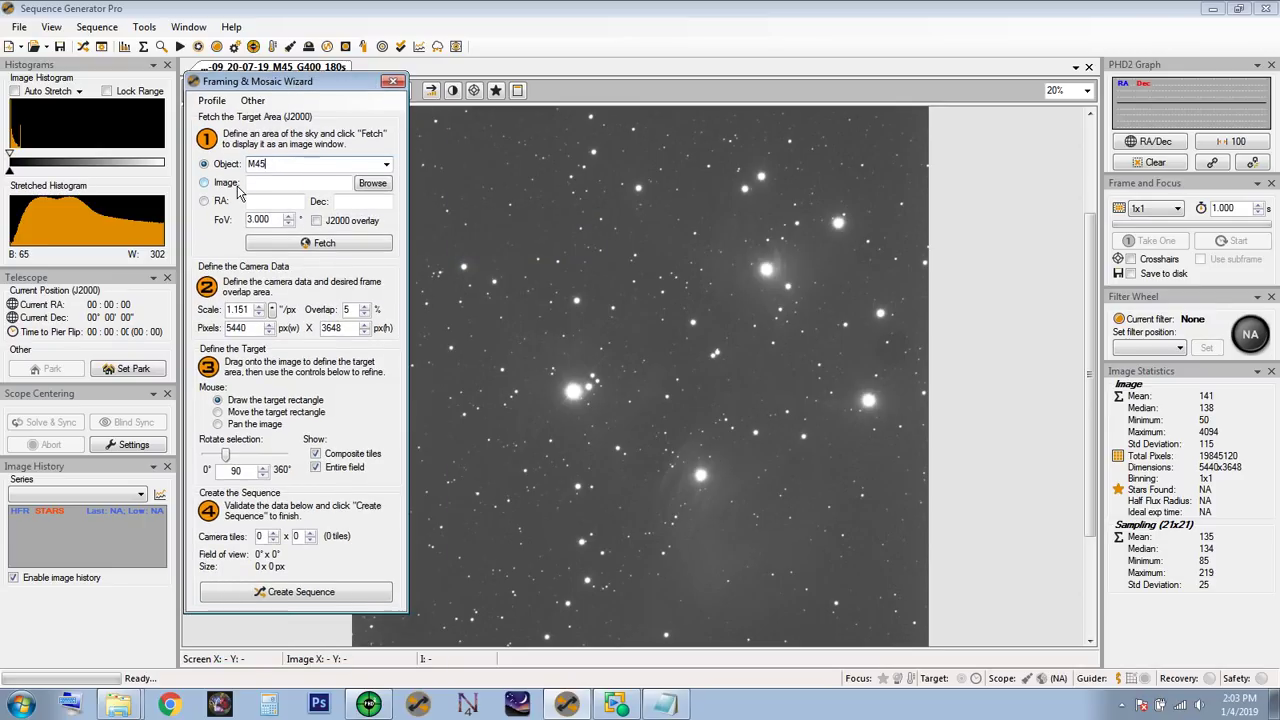
- Check the wizard's image file browser without choosing a file, and review its field of view and camera scale fields
click(371, 185)
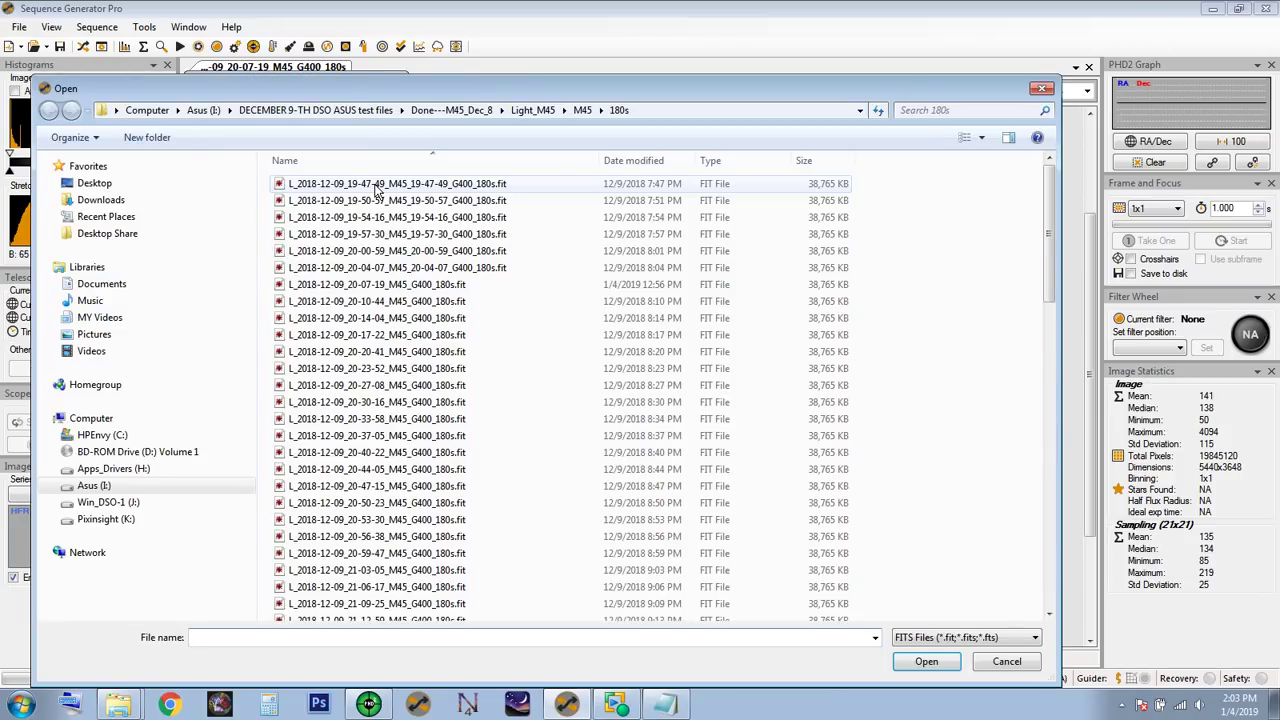
click(1012, 664)
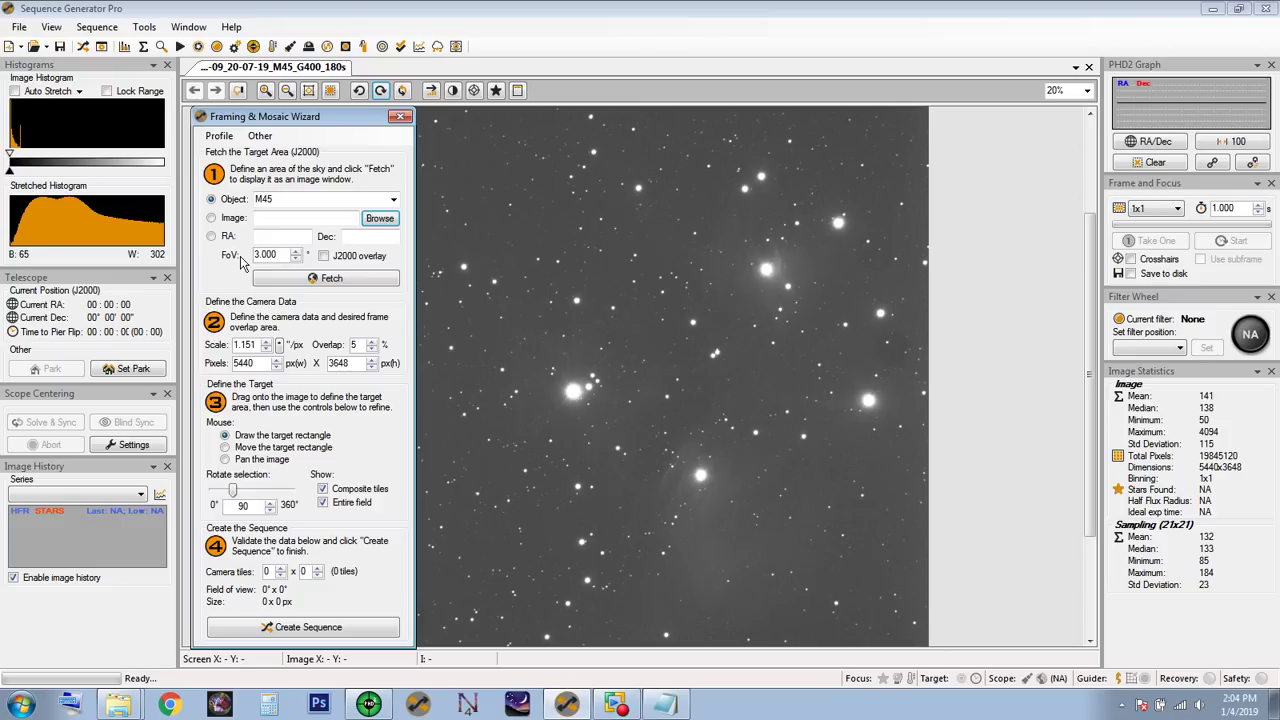
mouse_move(240, 262)
drag(285, 116, 275, 106)
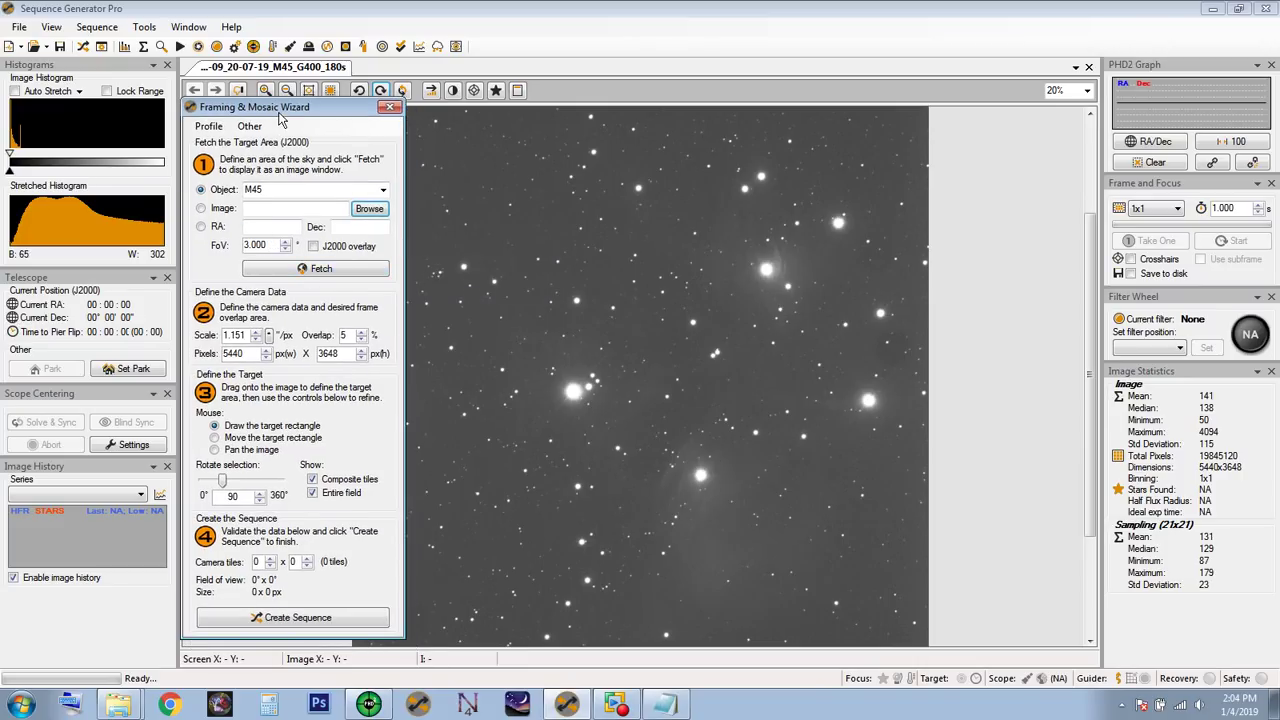
drag(282, 113, 282, 130)
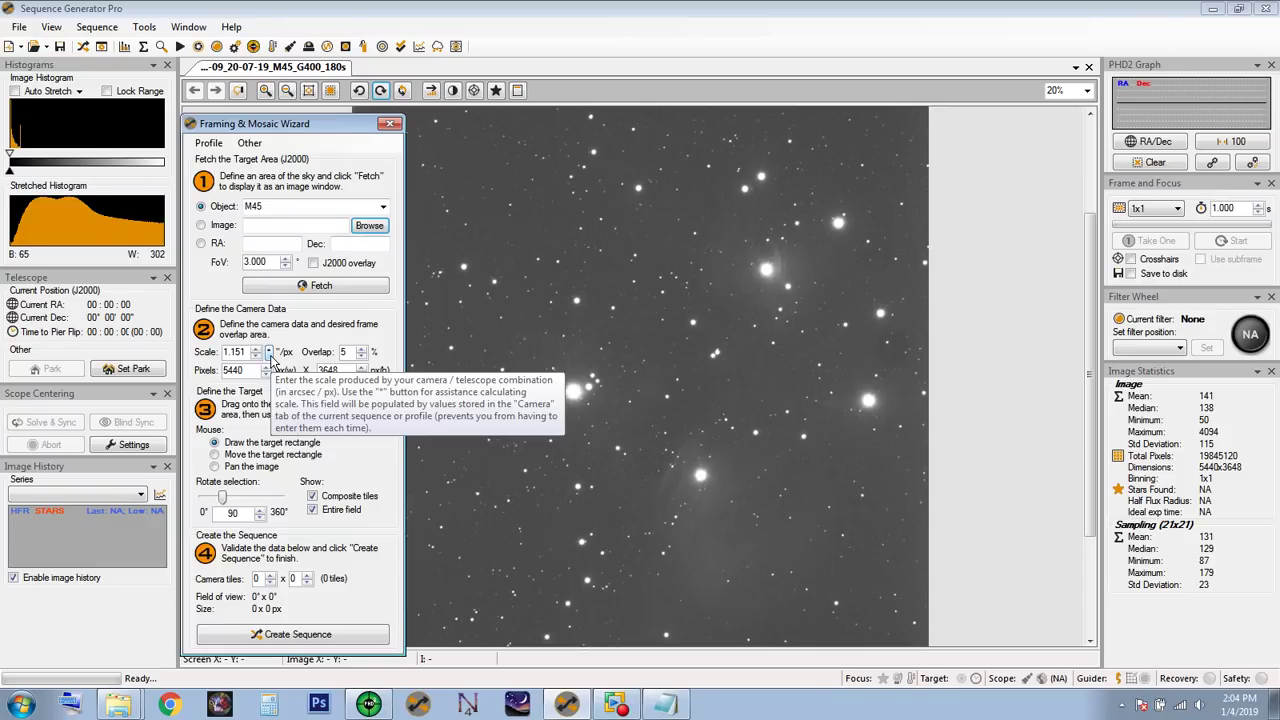
click(20, 27)
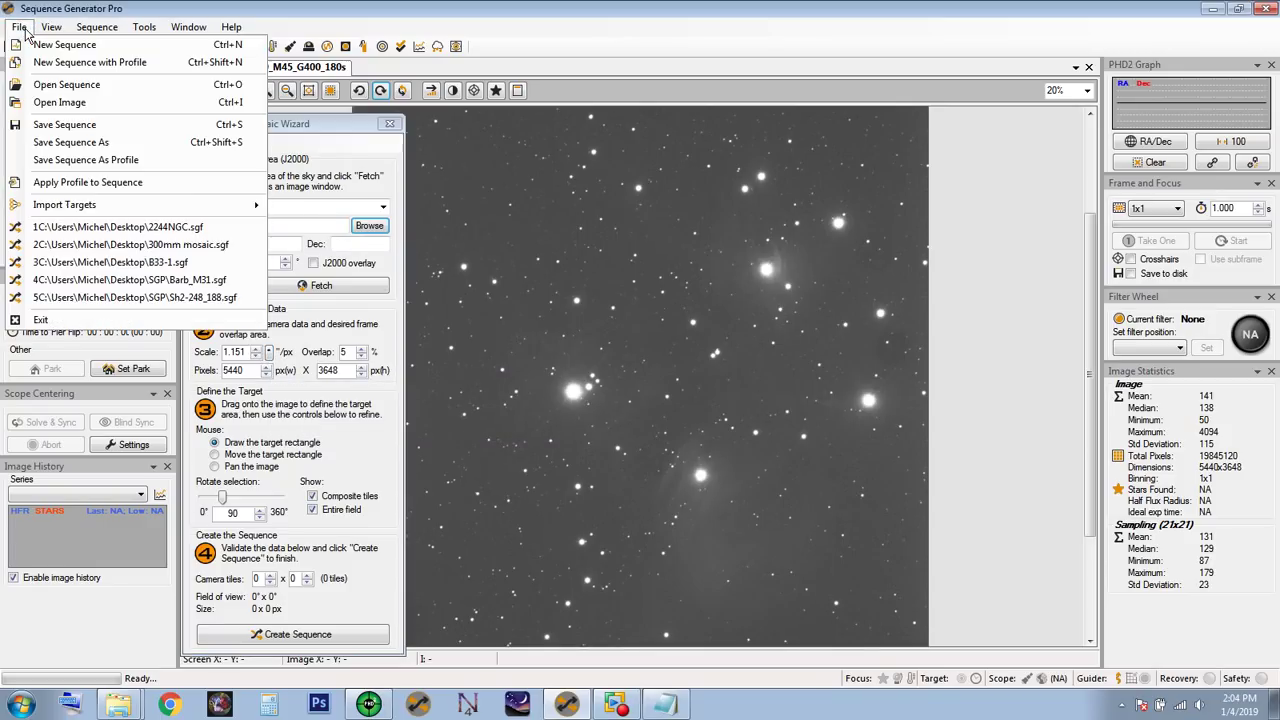
click(530, 36)
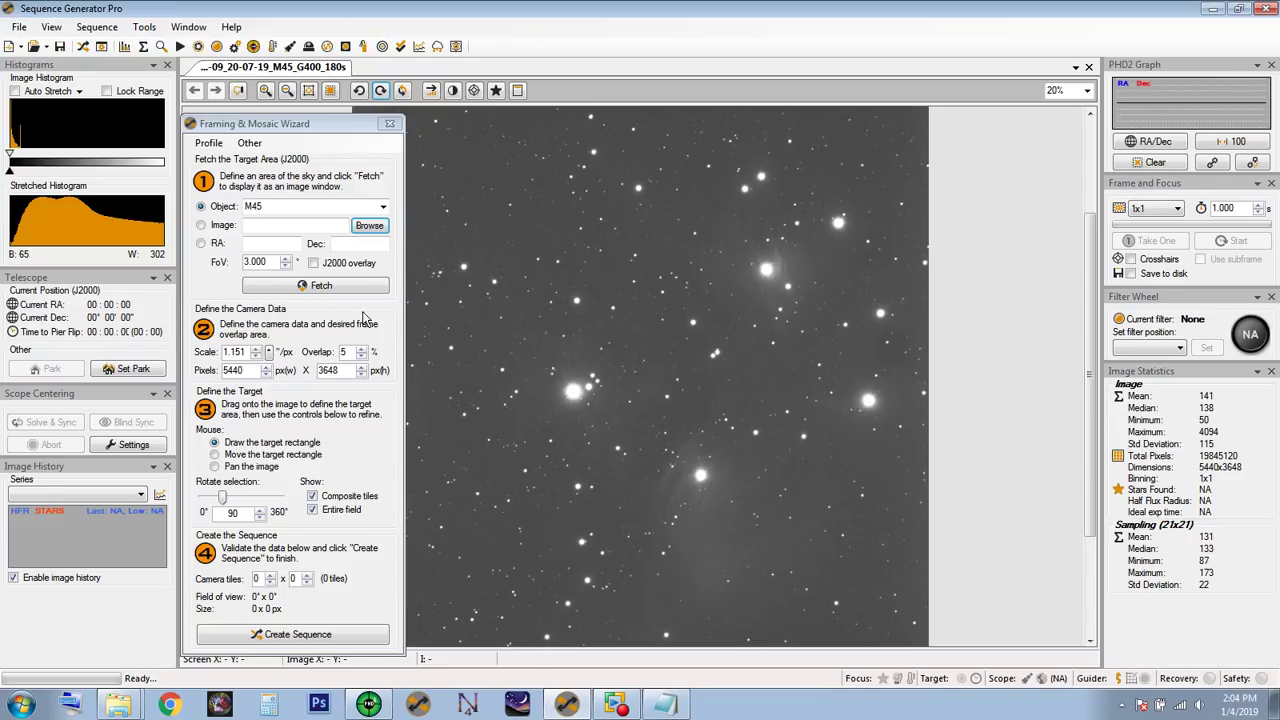
- Clear the wizard's camera scale, open its scale calculation dialog and set the pixel size to 2.400 µm
double_click(241, 352)
key(BackSpace)
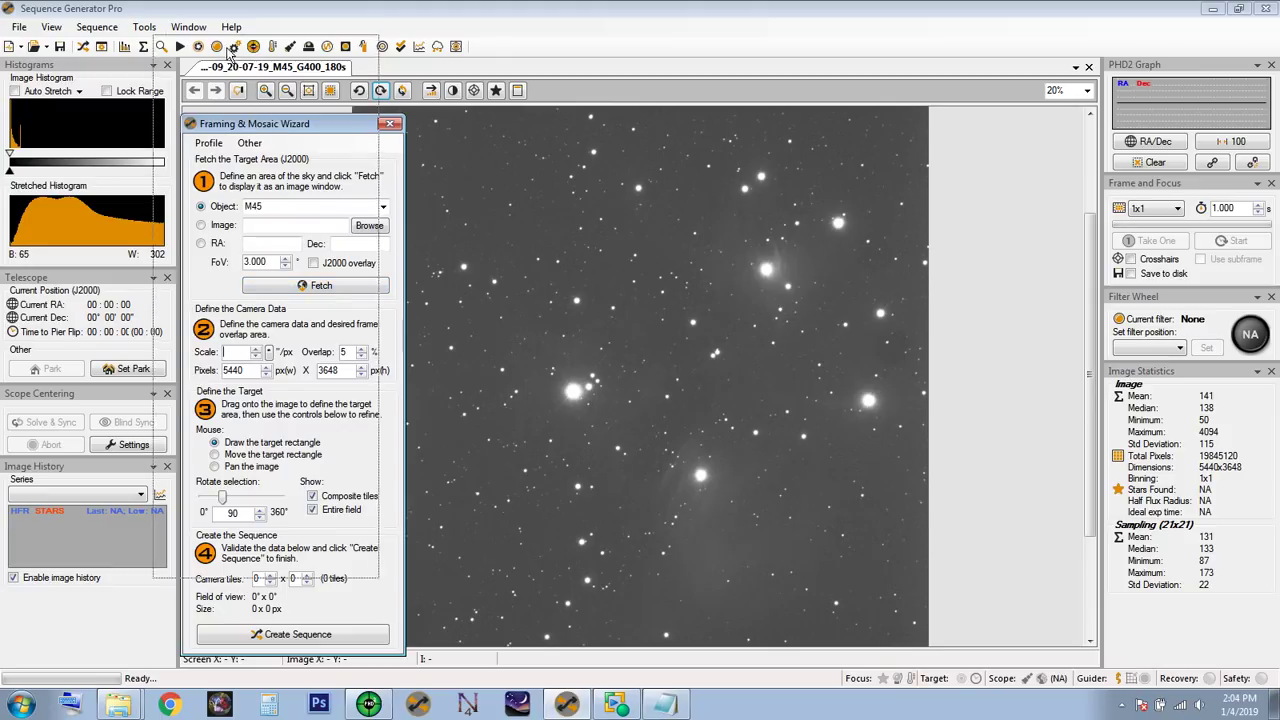
drag(258, 124, 229, 40)
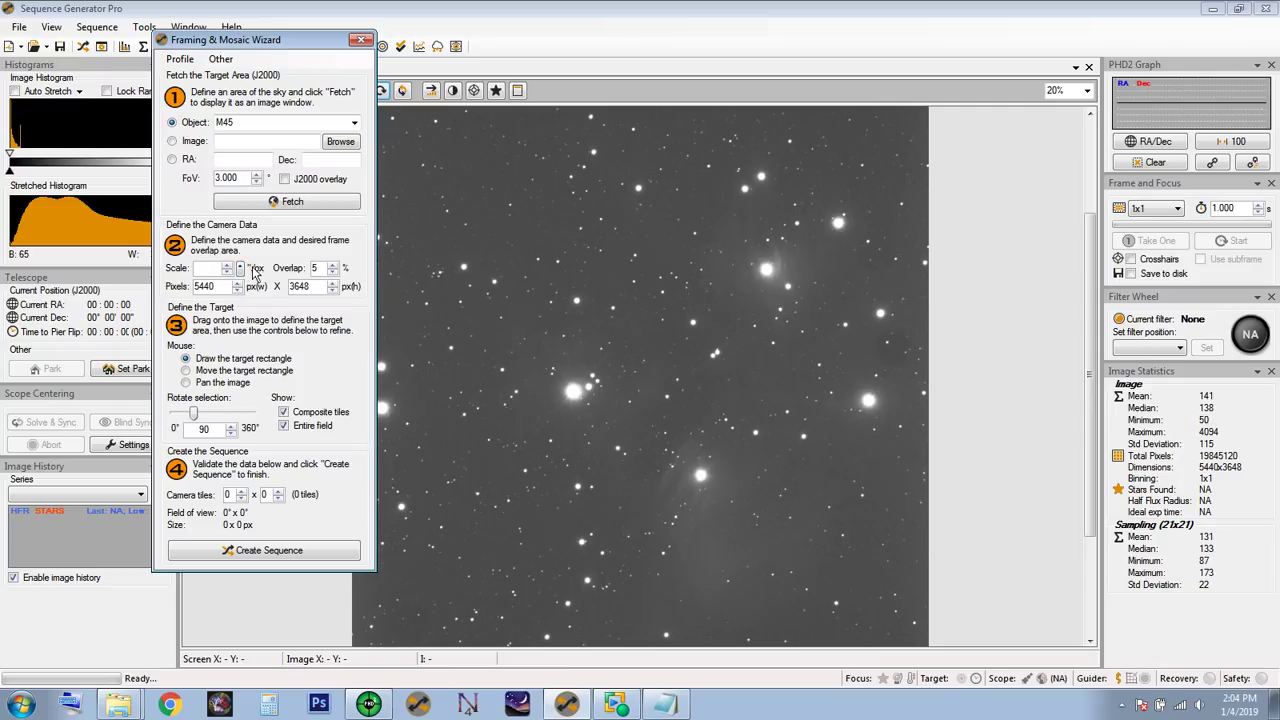
click(240, 268)
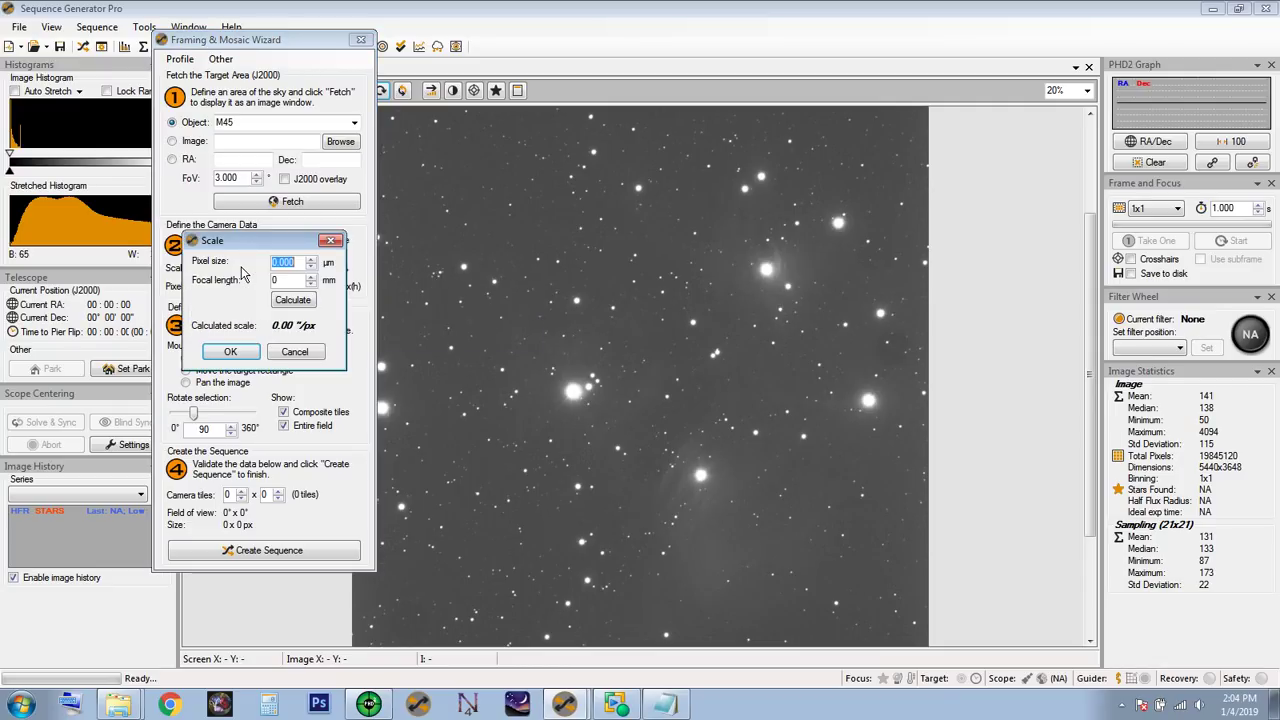
drag(290, 250, 389, 275)
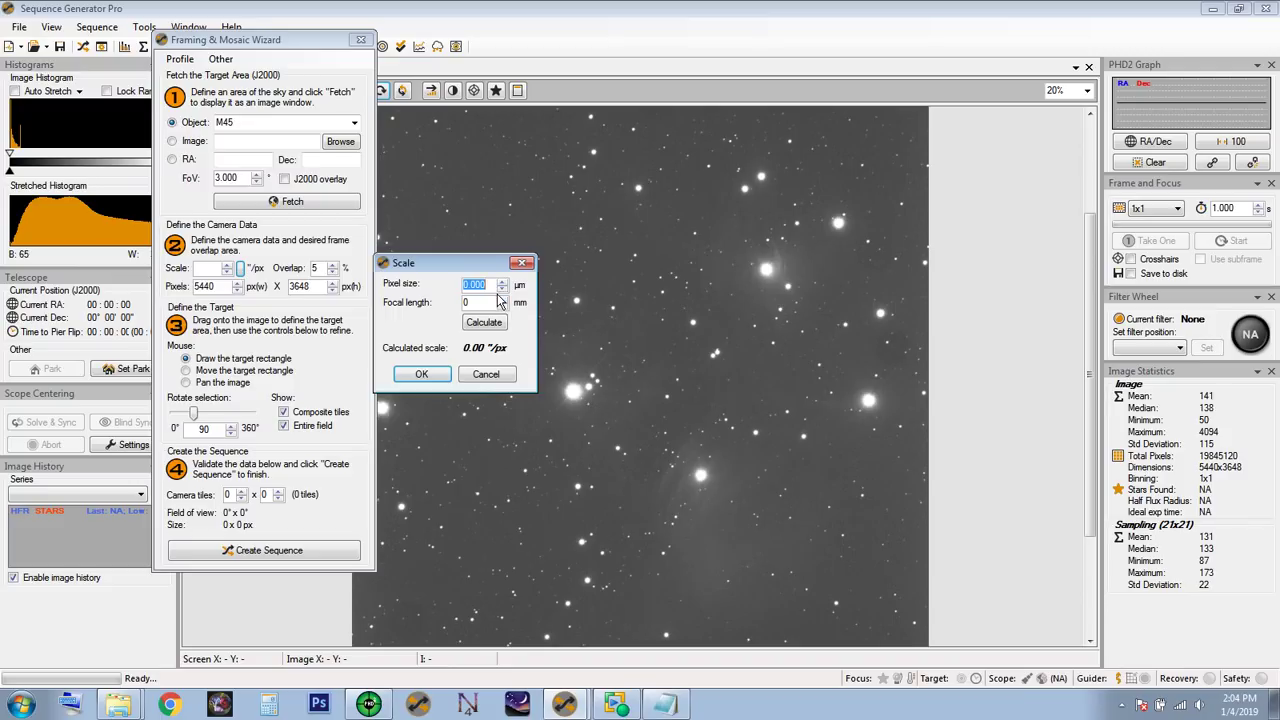
text(2.400)
key(Tab)
- Open the Windows Calculator and arrange it beside the Scale dialog
click(43, 701)
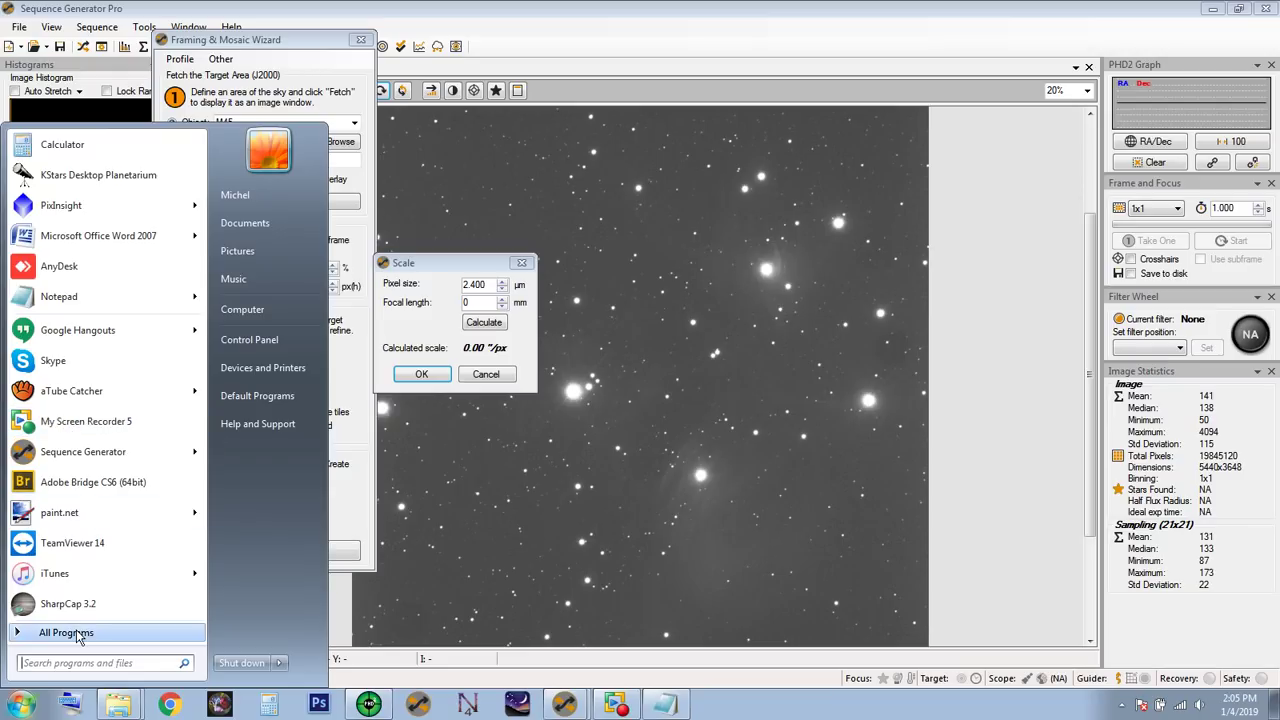
click(60, 147)
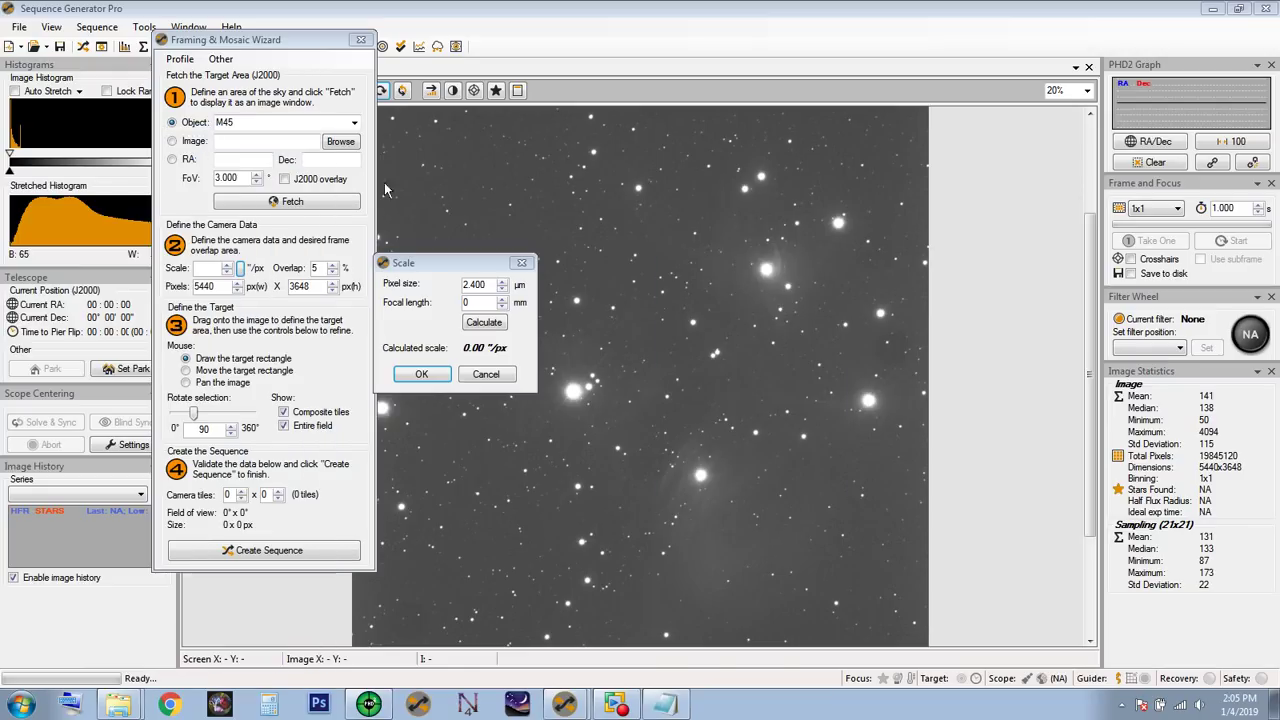
drag(710, 268, 697, 121)
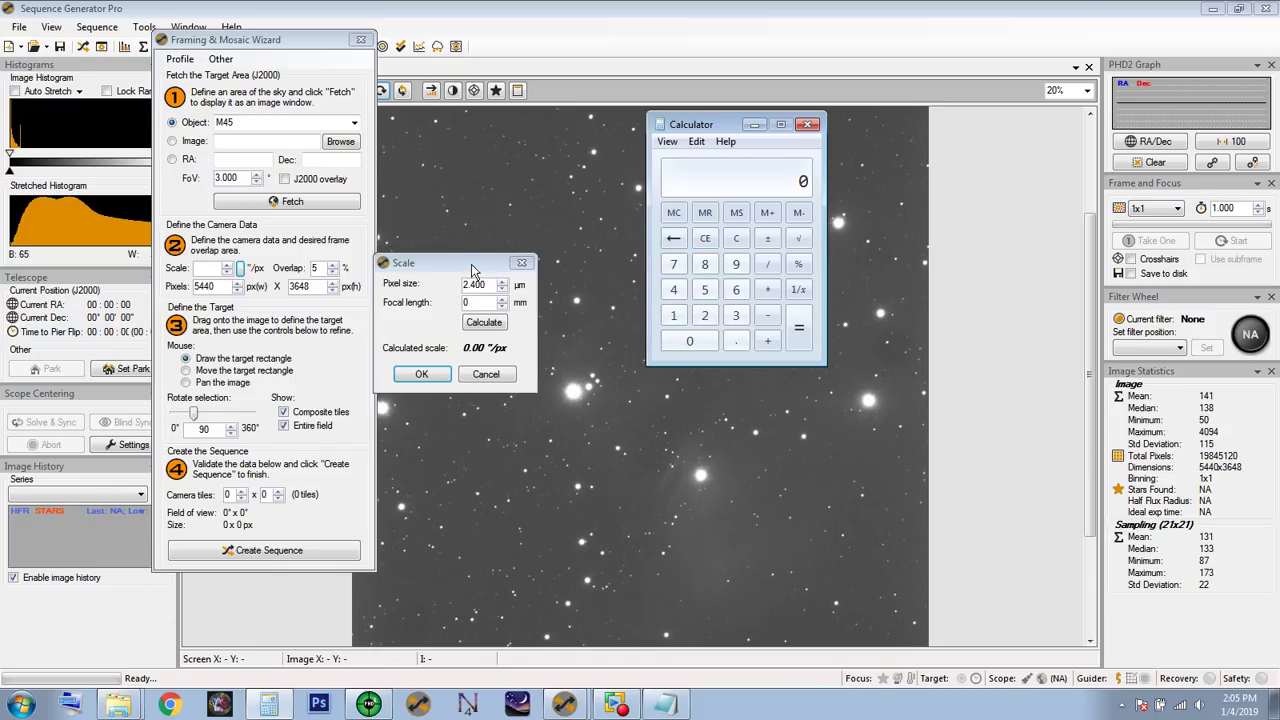
drag(473, 268, 505, 204)
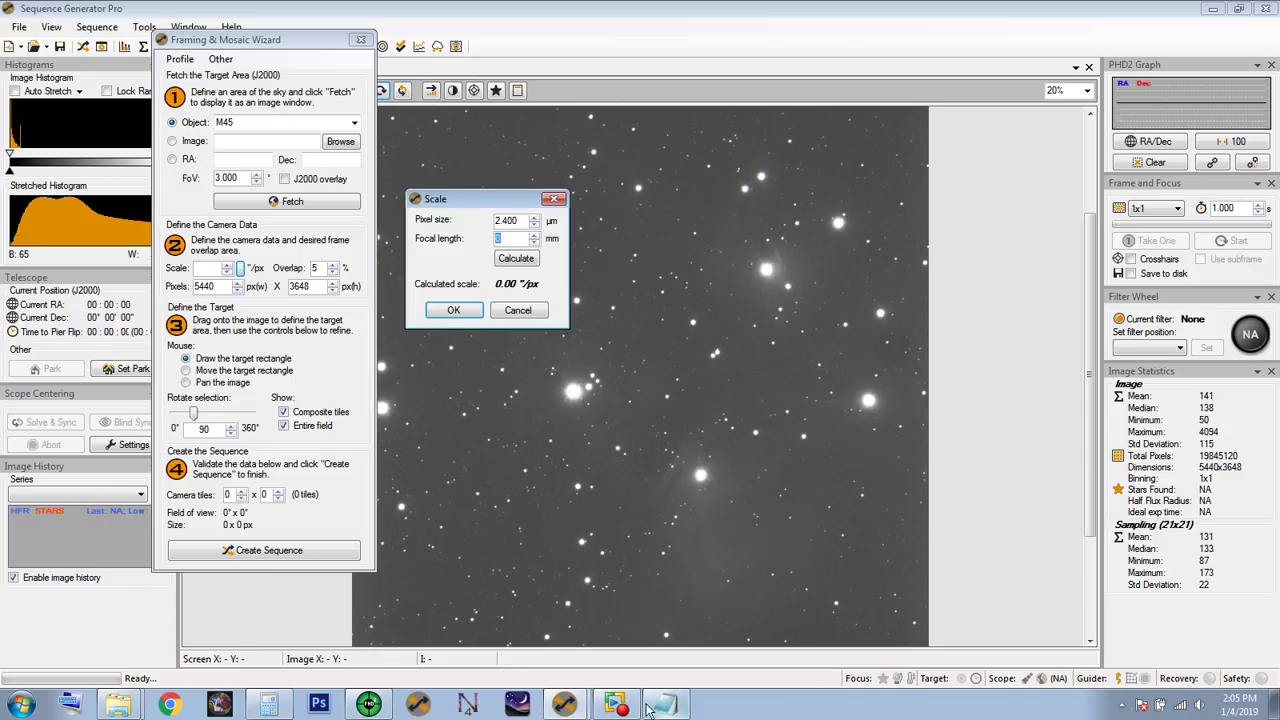
click(270, 705)
drag(712, 128, 744, 140)
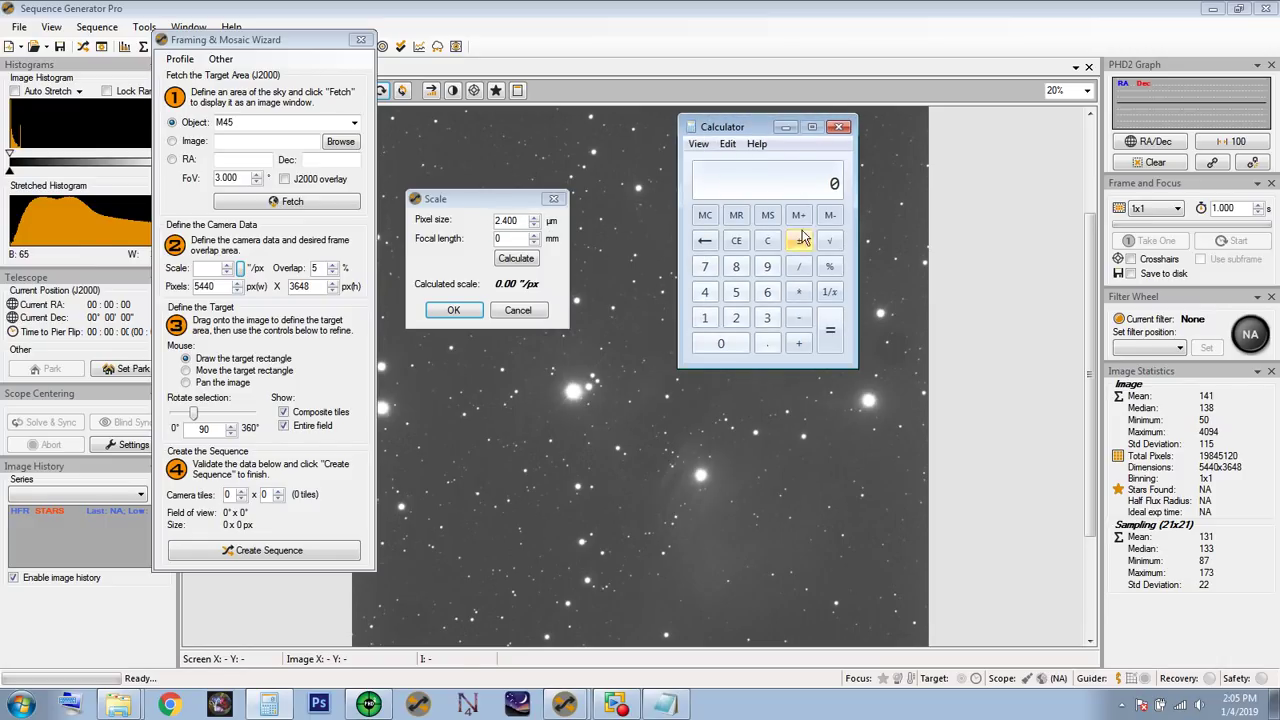
- Multiply 805 by 0.79 in Calculator as a reduced focal length example, and close Calculator
click(737, 270)
click(723, 340)
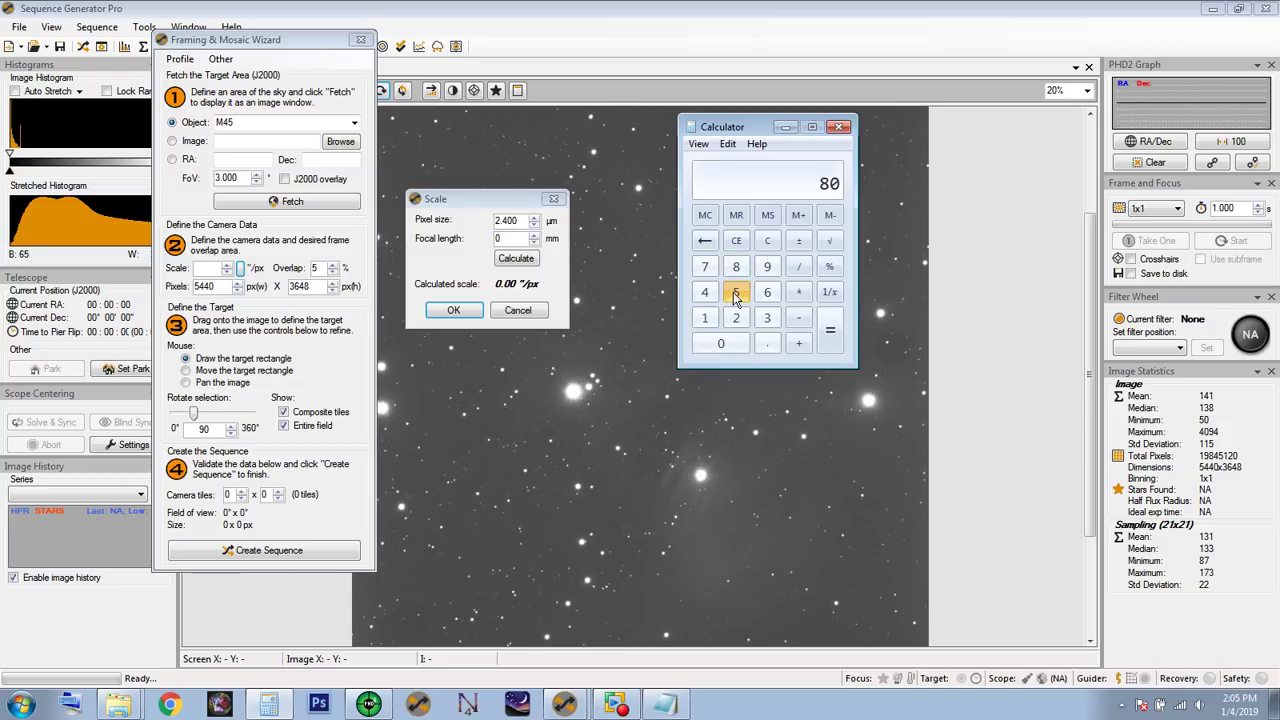
click(736, 294)
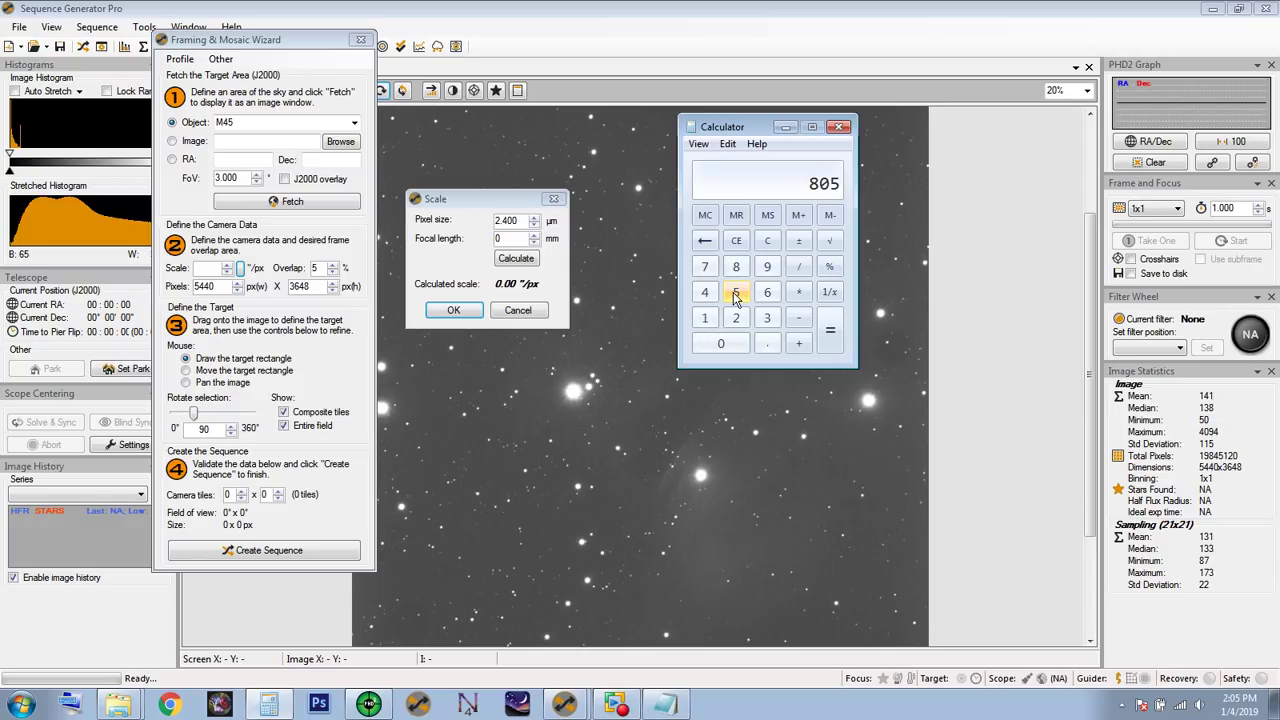
click(799, 293)
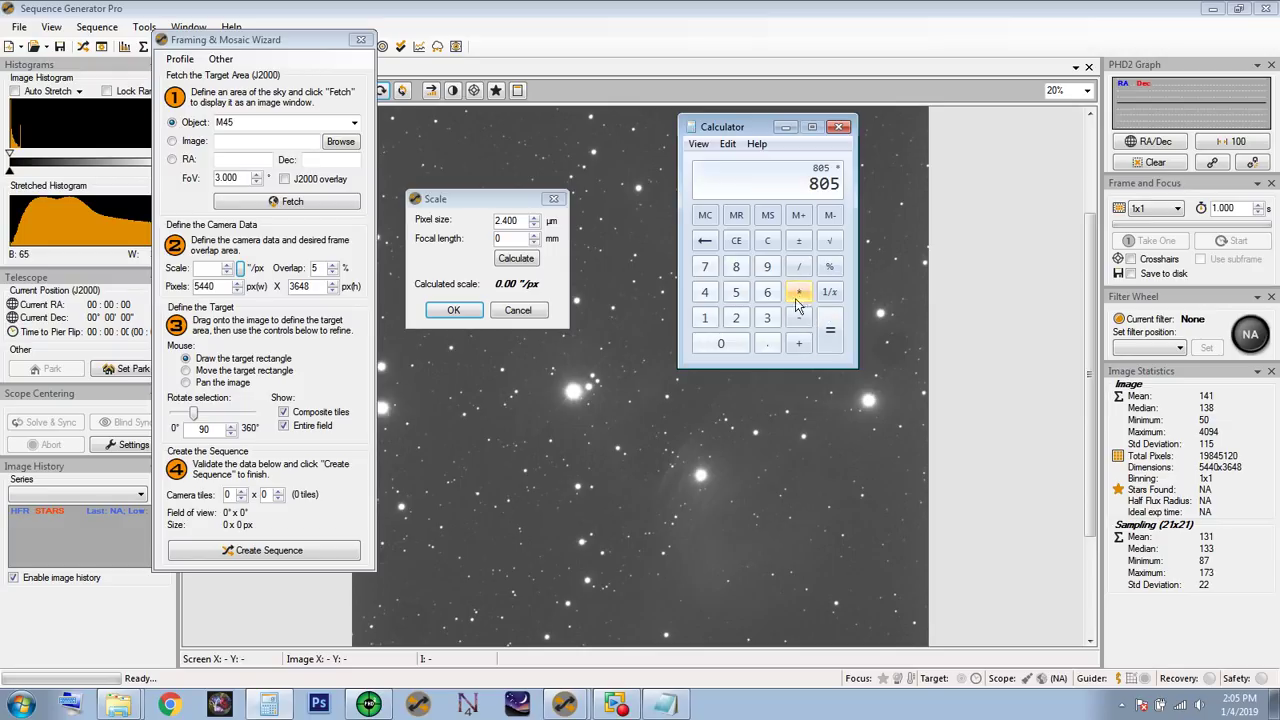
click(770, 345)
click(704, 266)
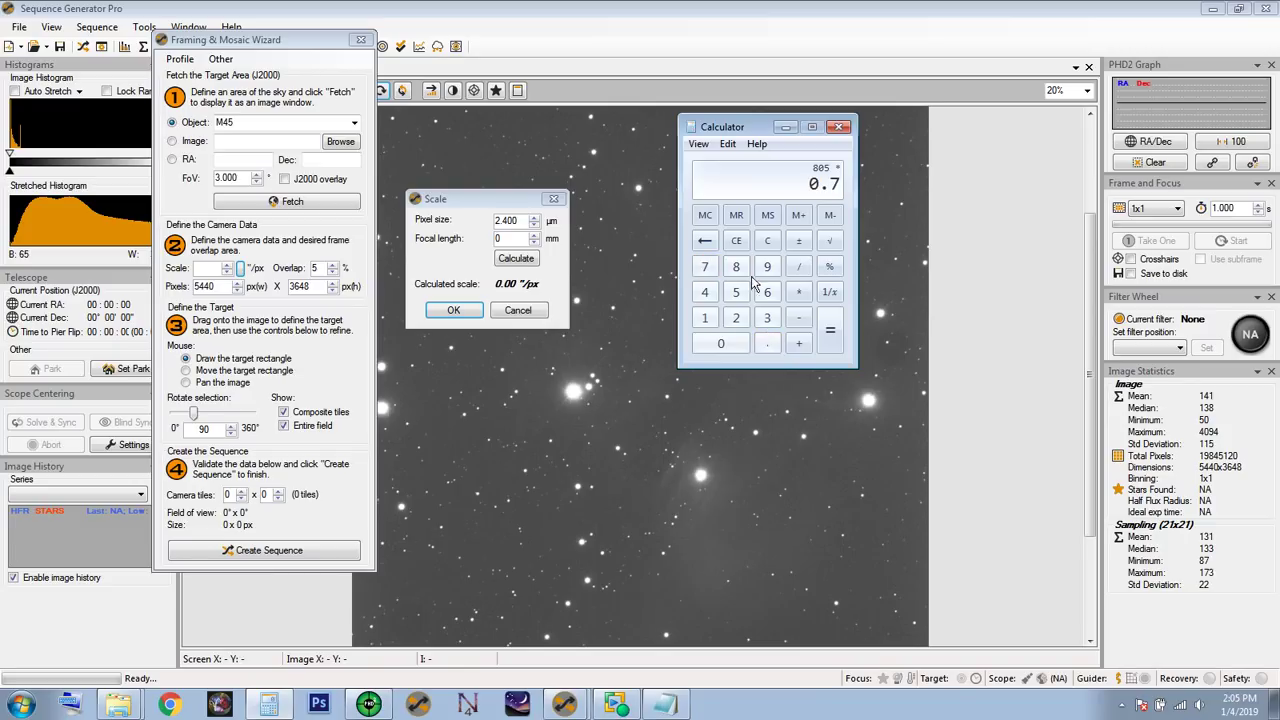
click(766, 266)
click(836, 328)
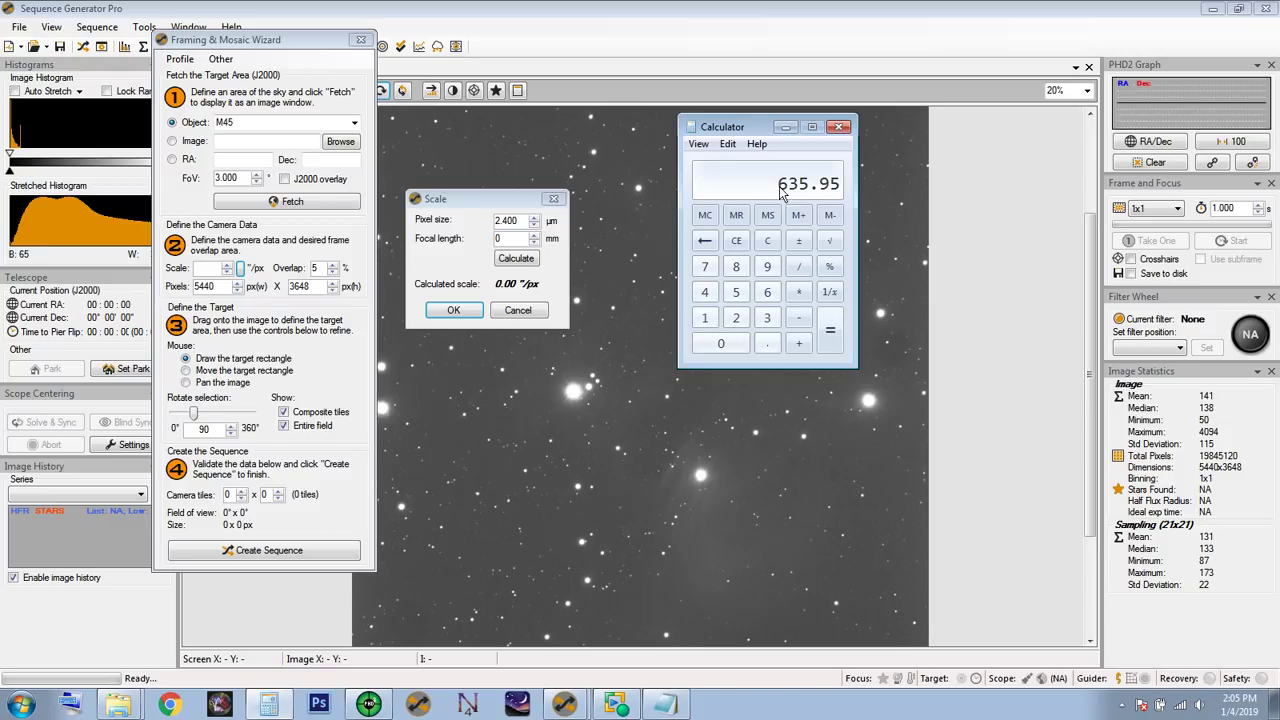
click(799, 267)
click(706, 318)
click(706, 318)
click(736, 292)
click(830, 330)
click(839, 127)
- Set the focal length to 430 mm, calculate the image scale and accept the Scale dialog
drag(480, 198, 534, 138)
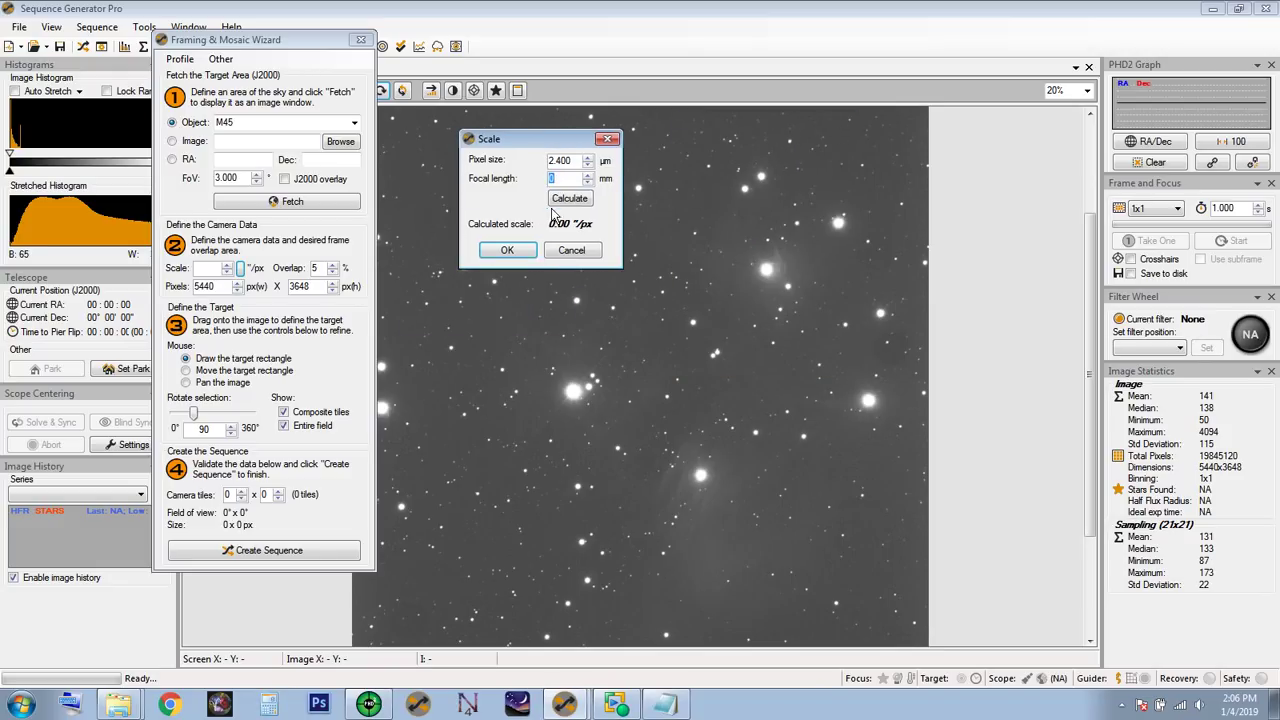
double_click(552, 179)
click(577, 203)
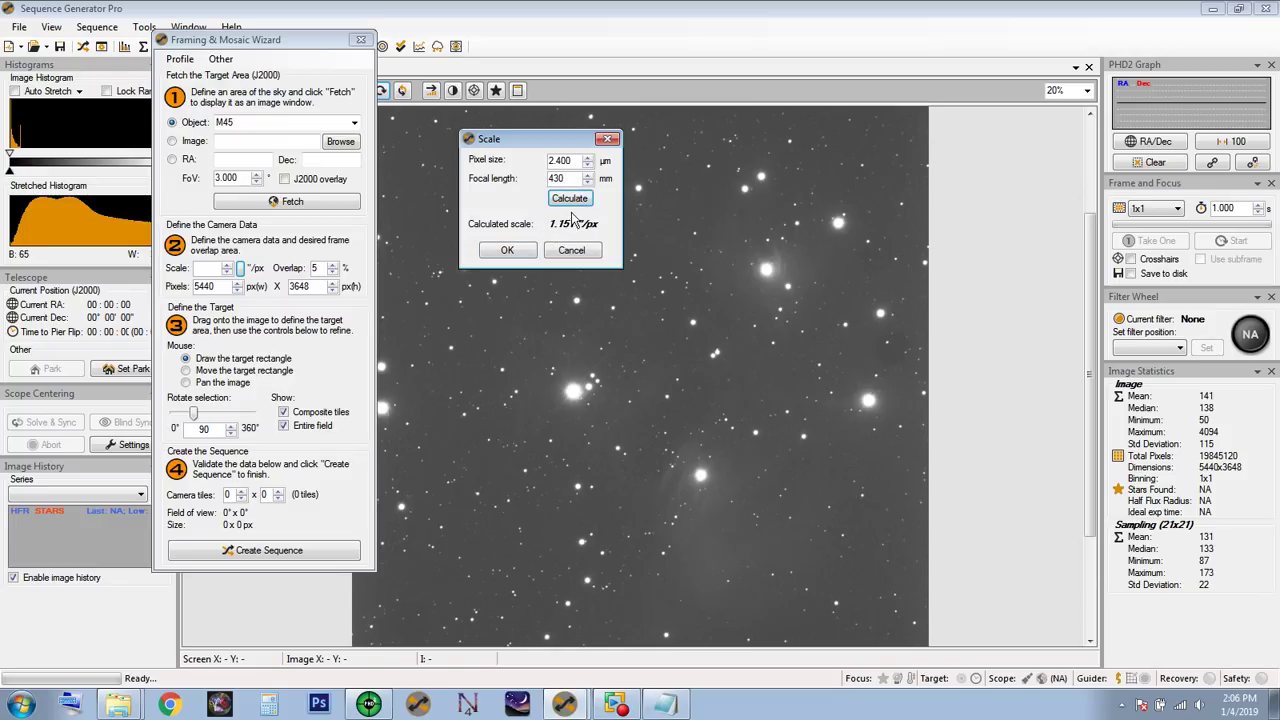
click(507, 250)
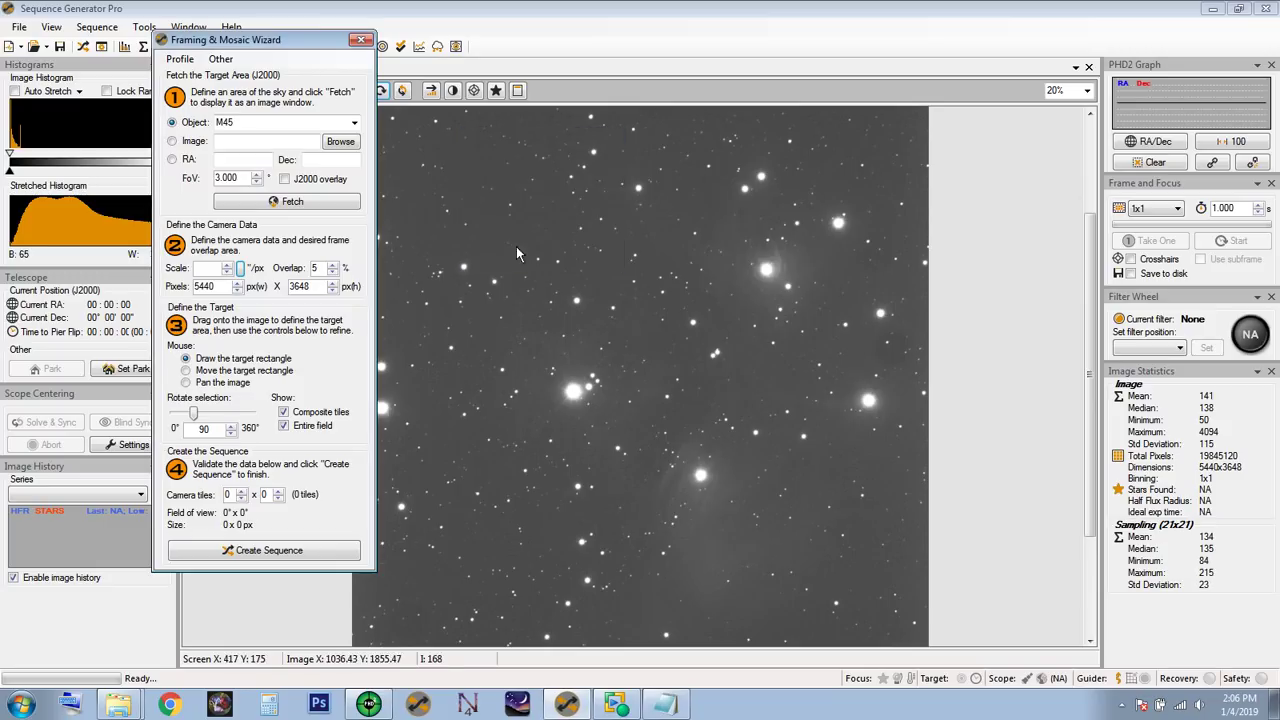
- Calculate the scale for a 2.40 µm pixel size and 430 mm focal length, and set the camera scale to 1.151 "/px
click(240, 268)
drag(262, 242, 478, 217)
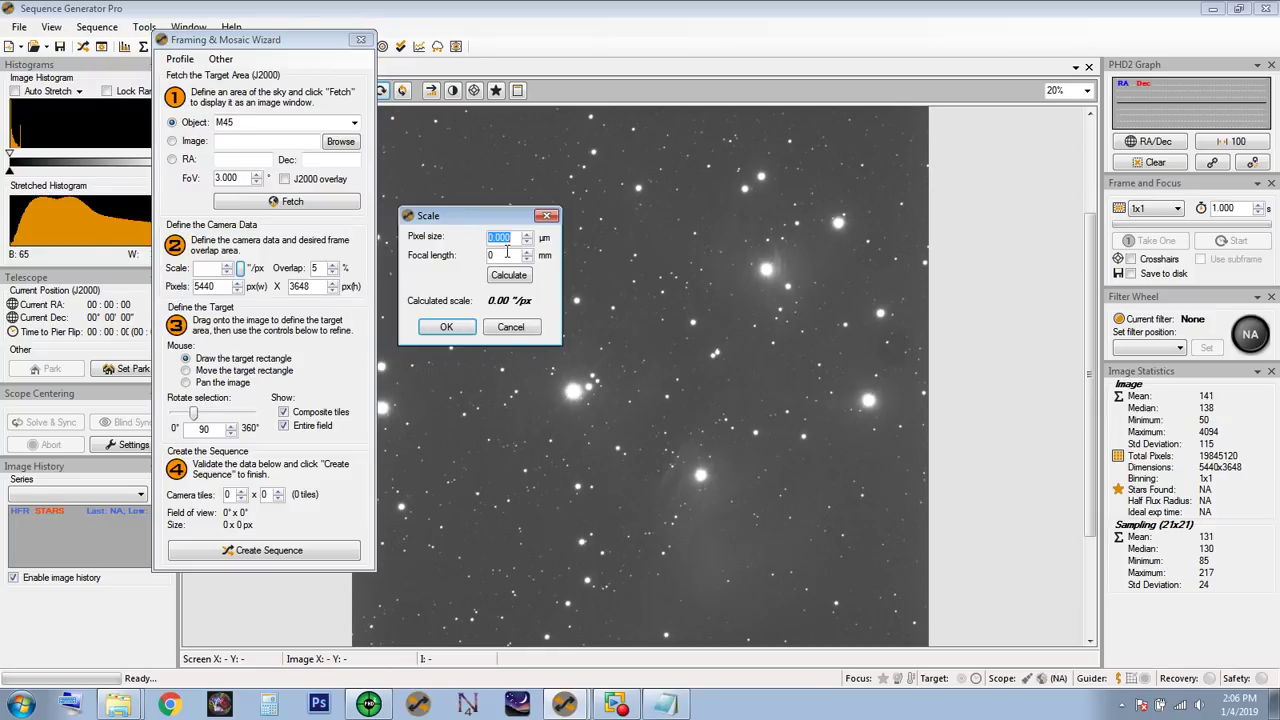
text(2.40)
key(Tab)
text(430)
click(500, 276)
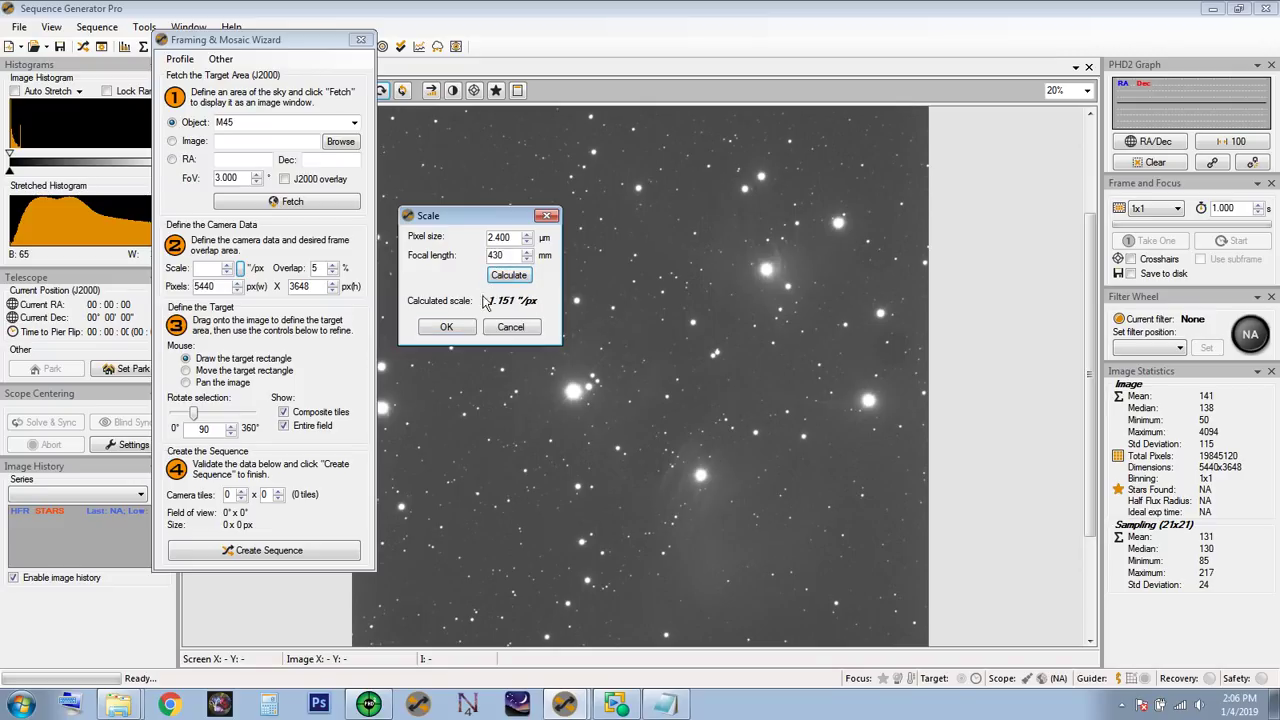
click(447, 330)
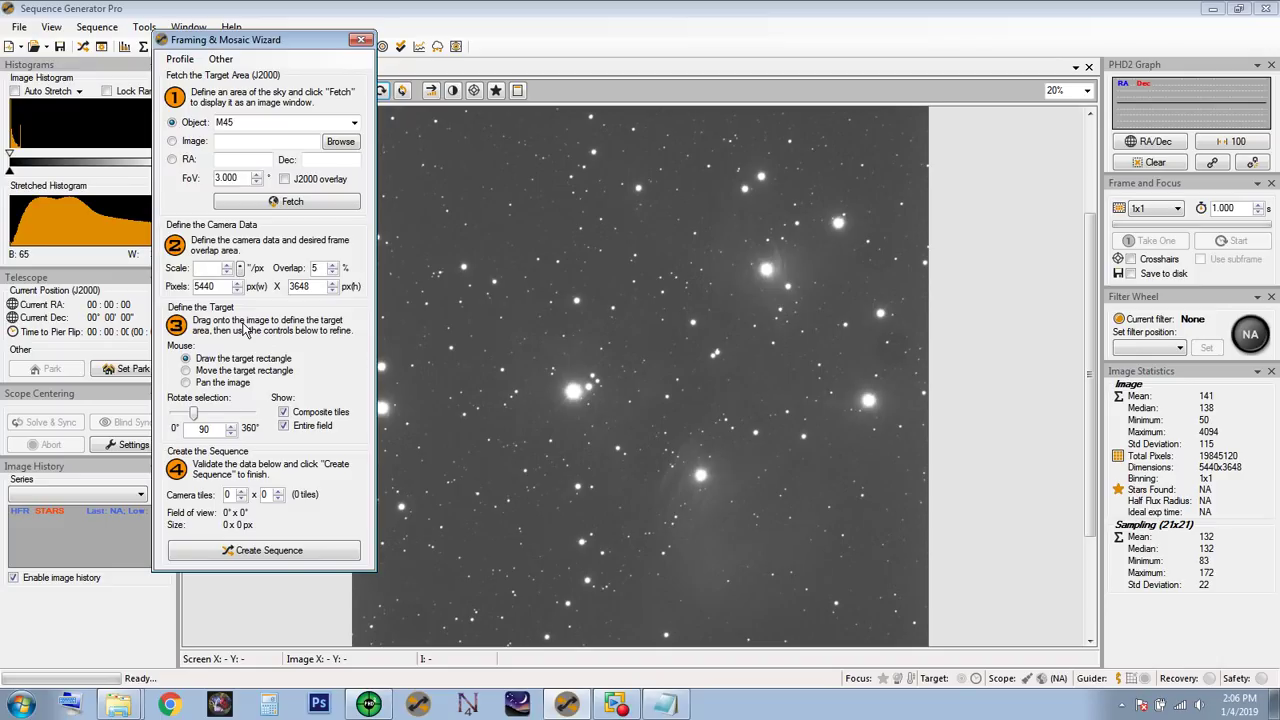
text(1.151)
drag(248, 50, 292, 118)
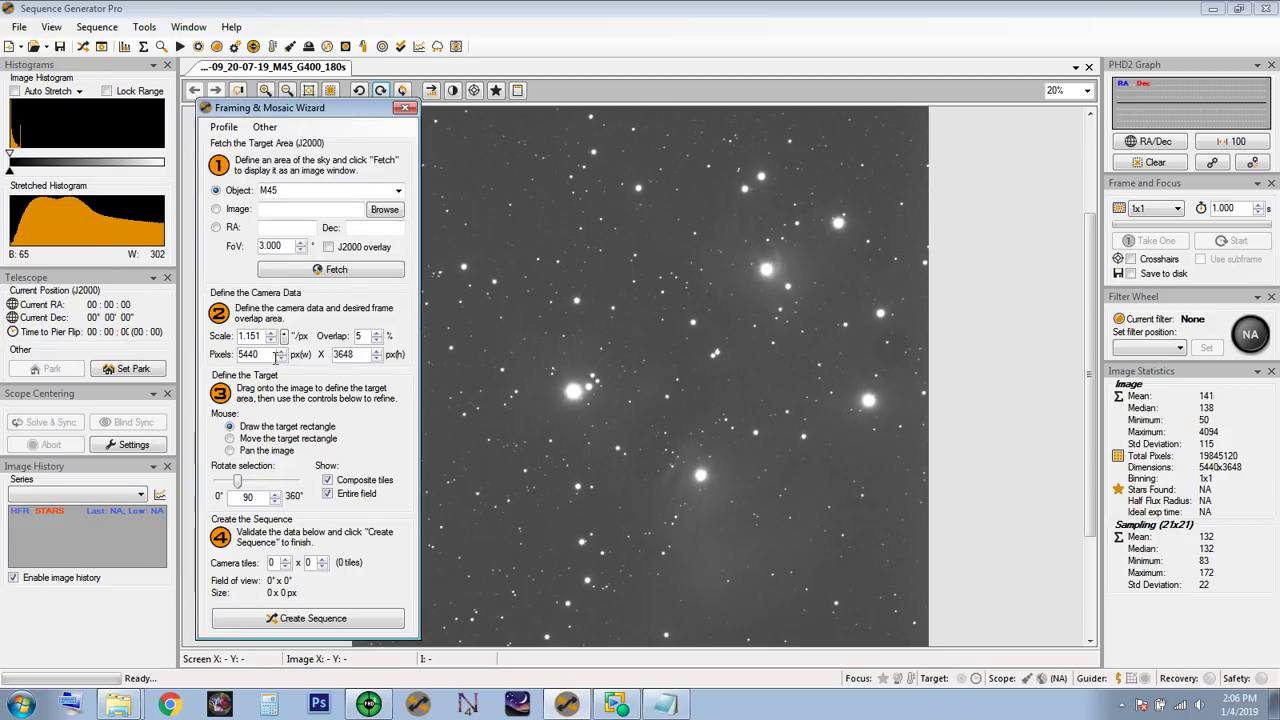
- Check the camera scale by recalculating it with a 2.40 µm pixel size and 430 mm focal length
click(285, 337)
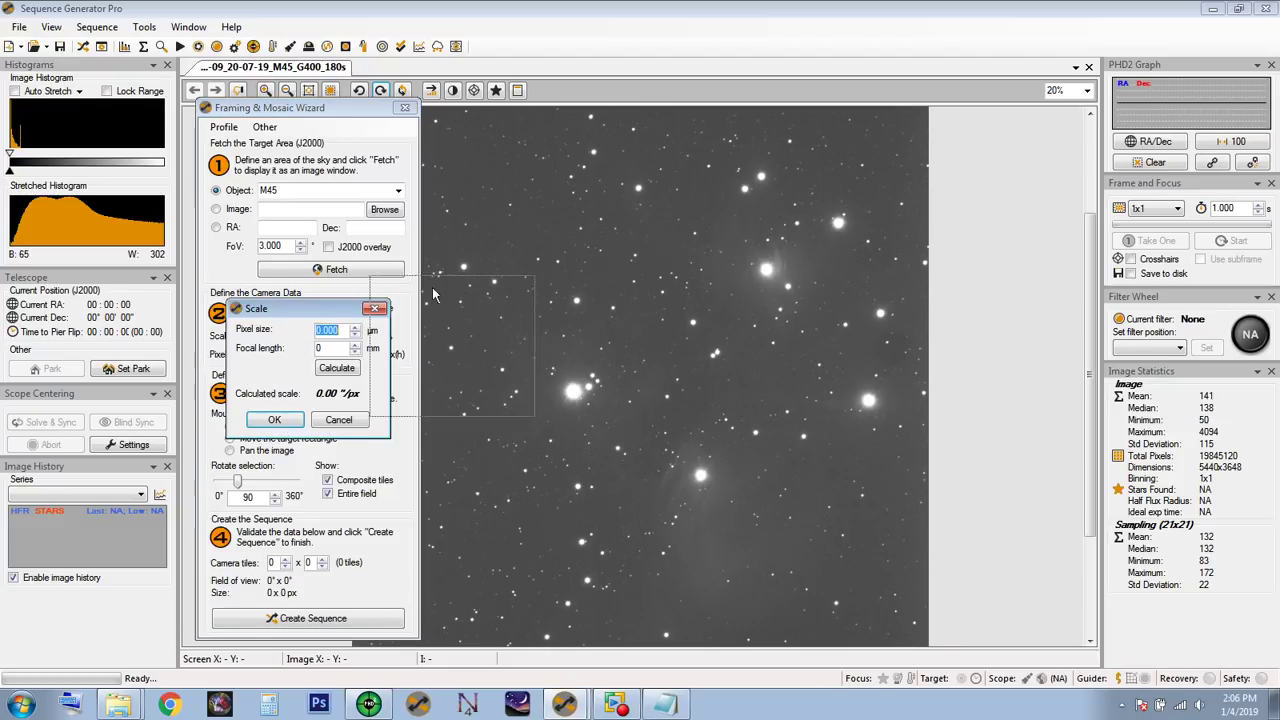
drag(390, 307, 574, 222)
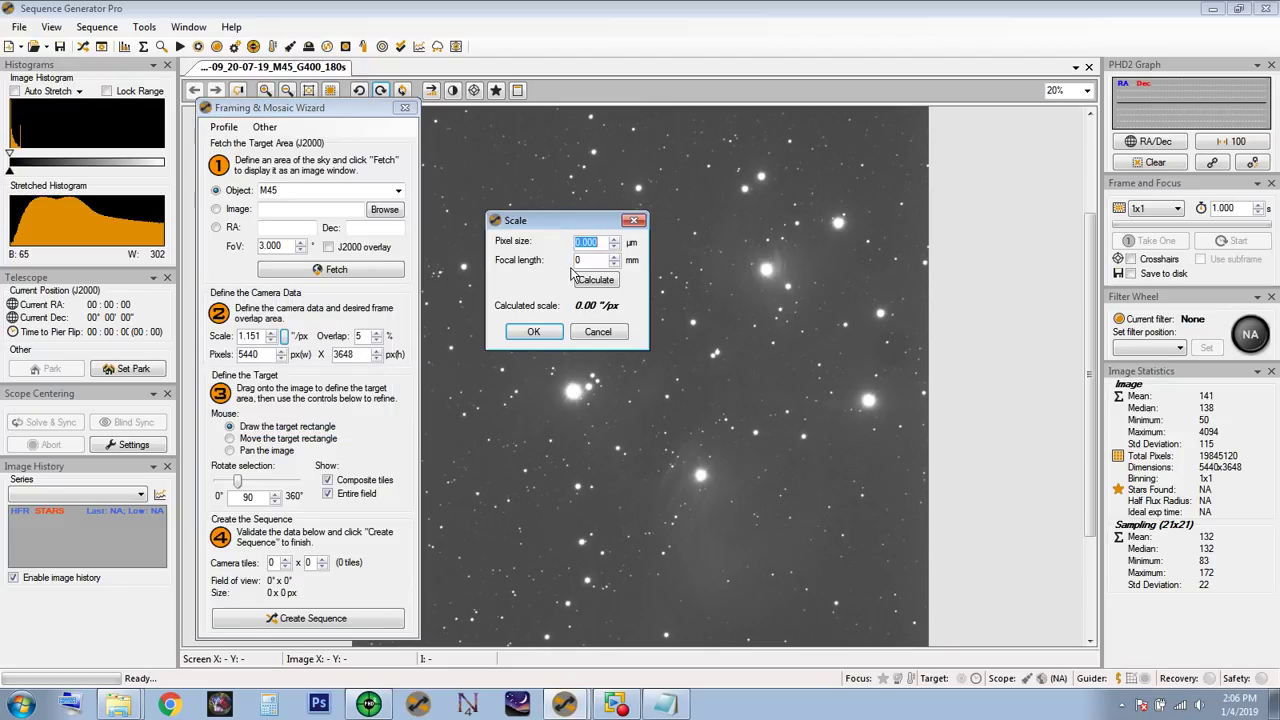
text(2.40)
click(588, 281)
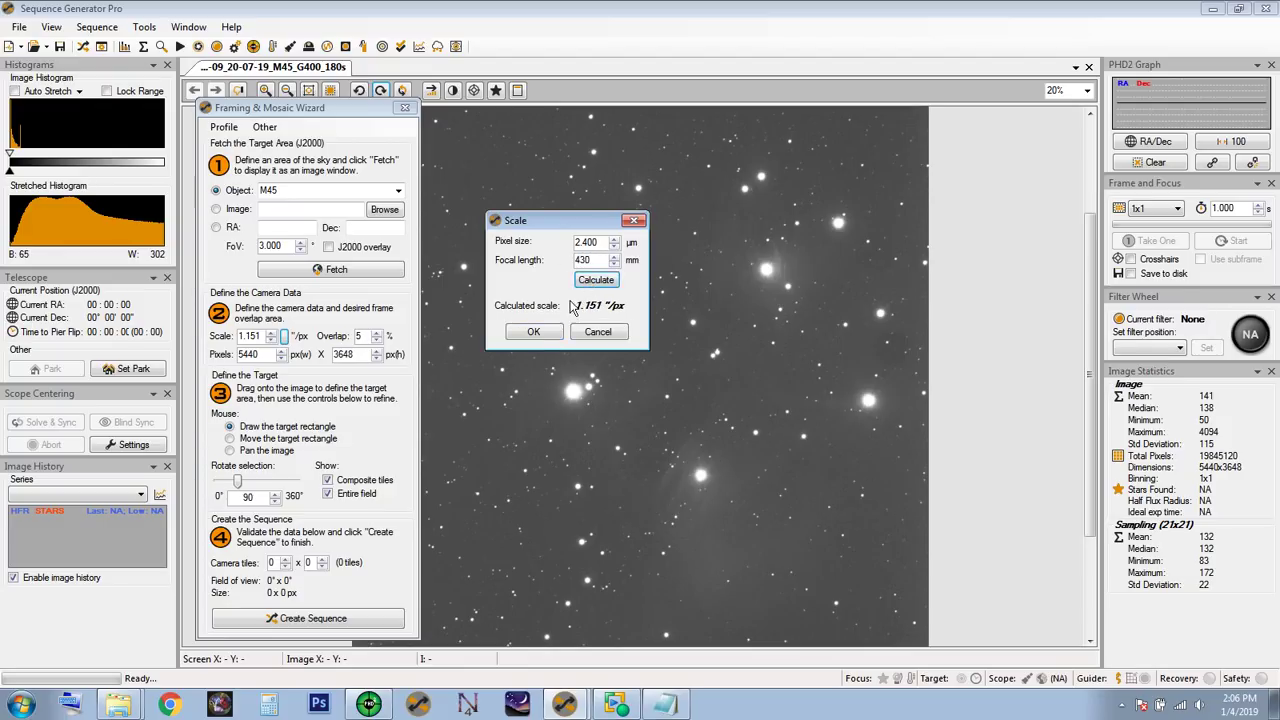
click(535, 333)
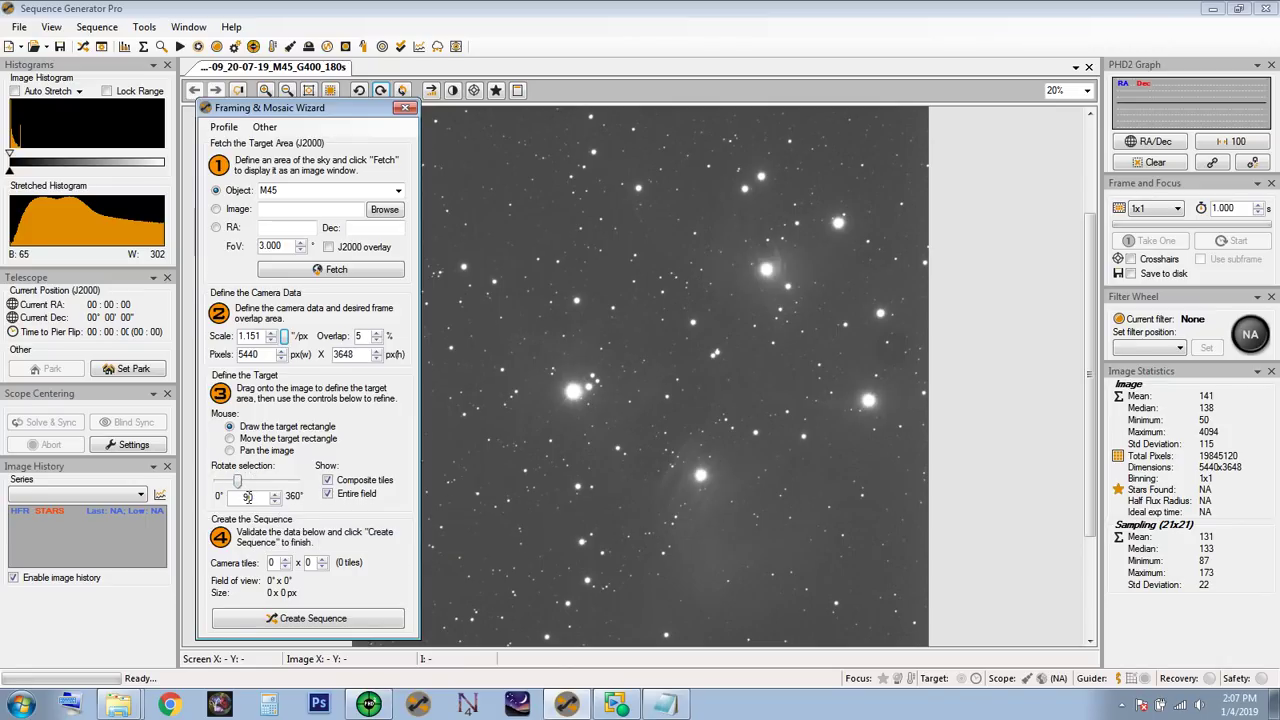
- Set the selection rotation to 90° and fetch the sky image for M45
double_click(262, 497)
text(9)
double_click(280, 190)
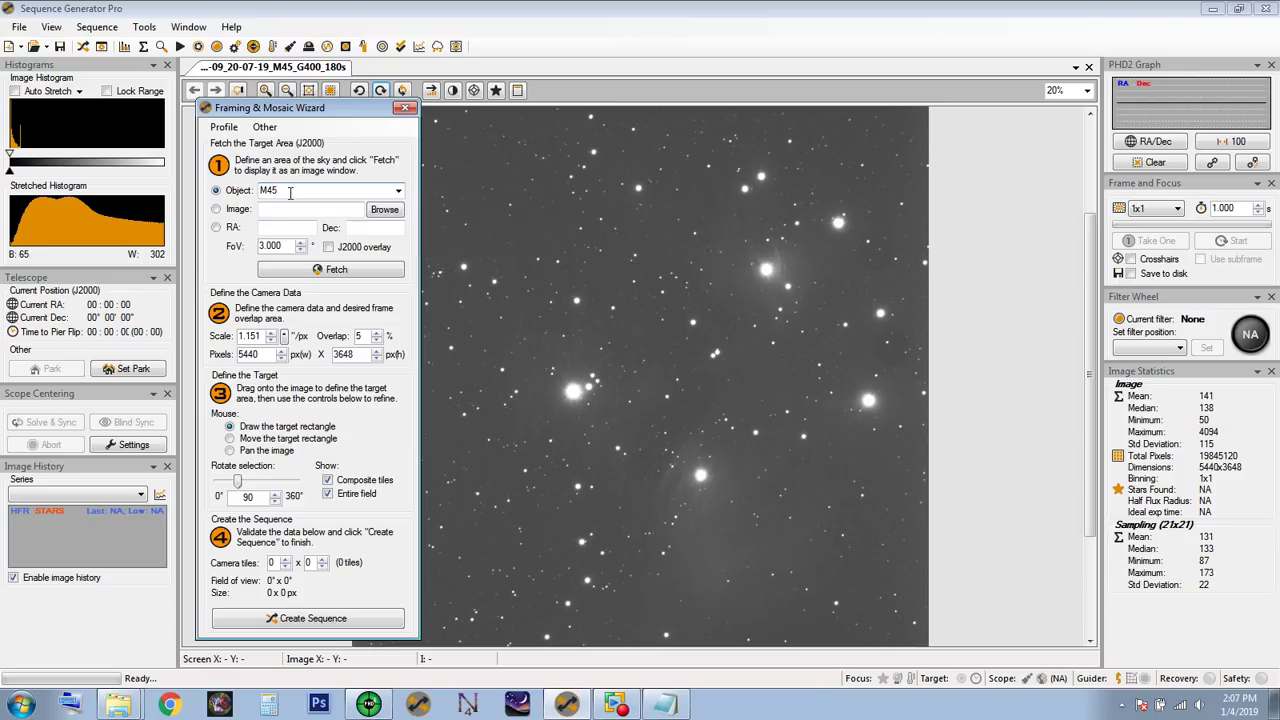
click(336, 276)
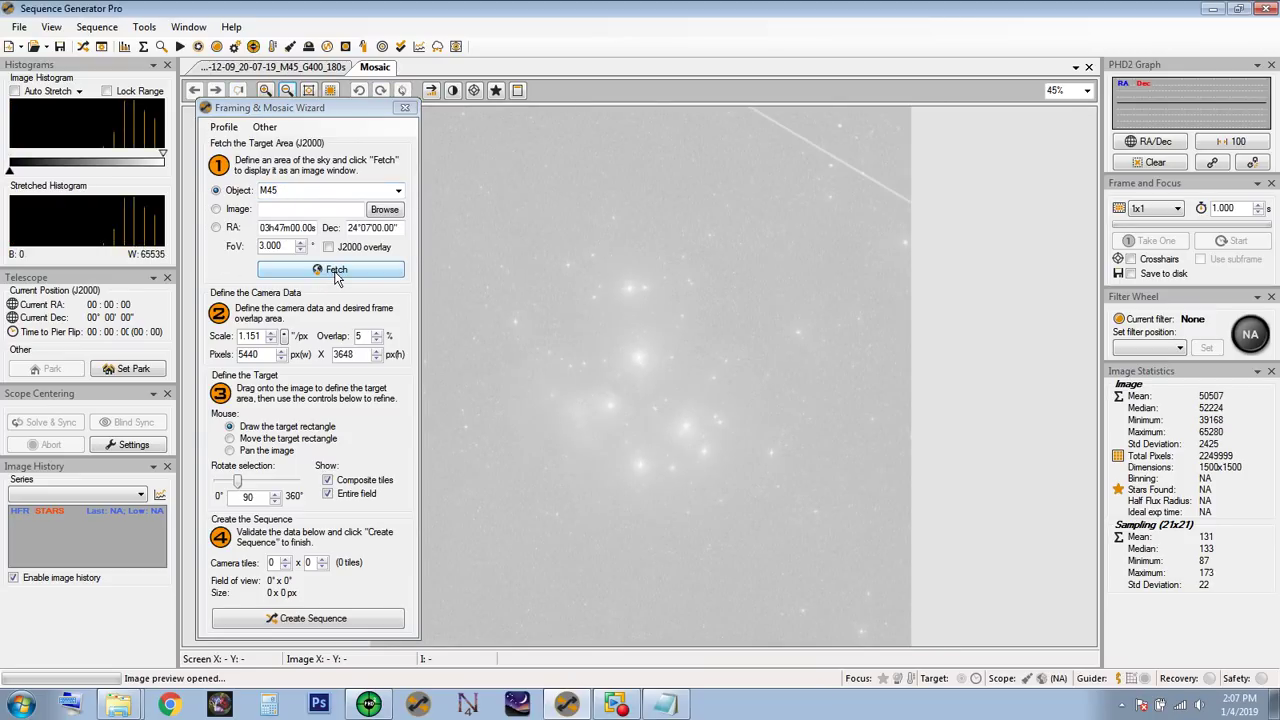
- Raise the histogram black point of the fetched mosaic image to 42346, moving the wizard aside meanwhile
drag(279, 108, 244, 560)
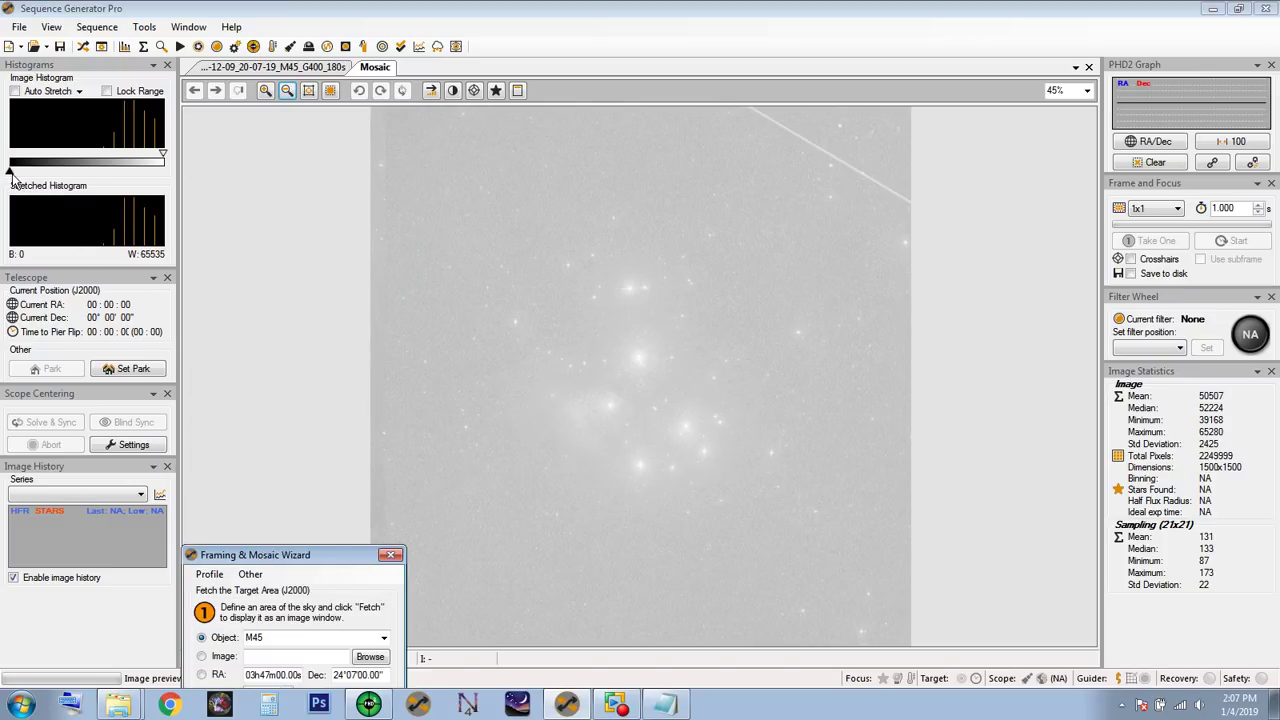
drag(12, 172, 108, 172)
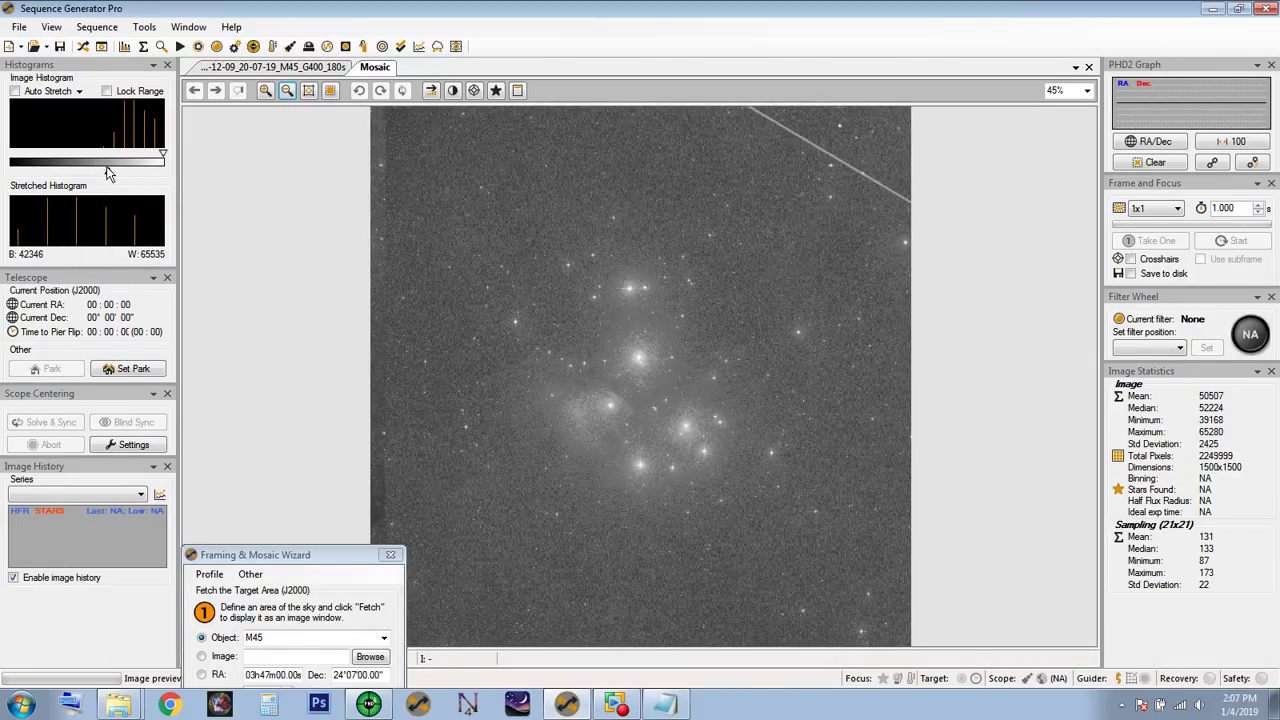
drag(306, 554, 270, 172)
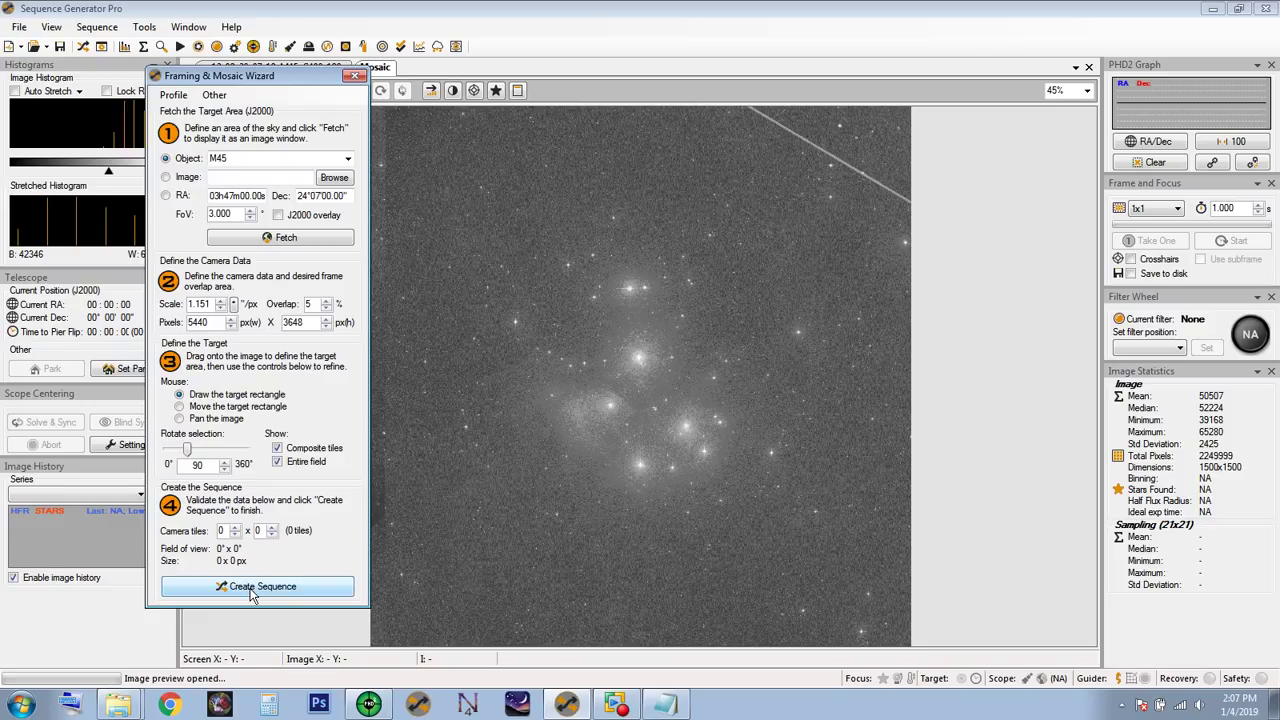
- Draw a target rectangle around the M45 star cluster that spans 2 x 2 camera tiles, about 3.39° x 2.27°
drag(261, 76, 171, 69)
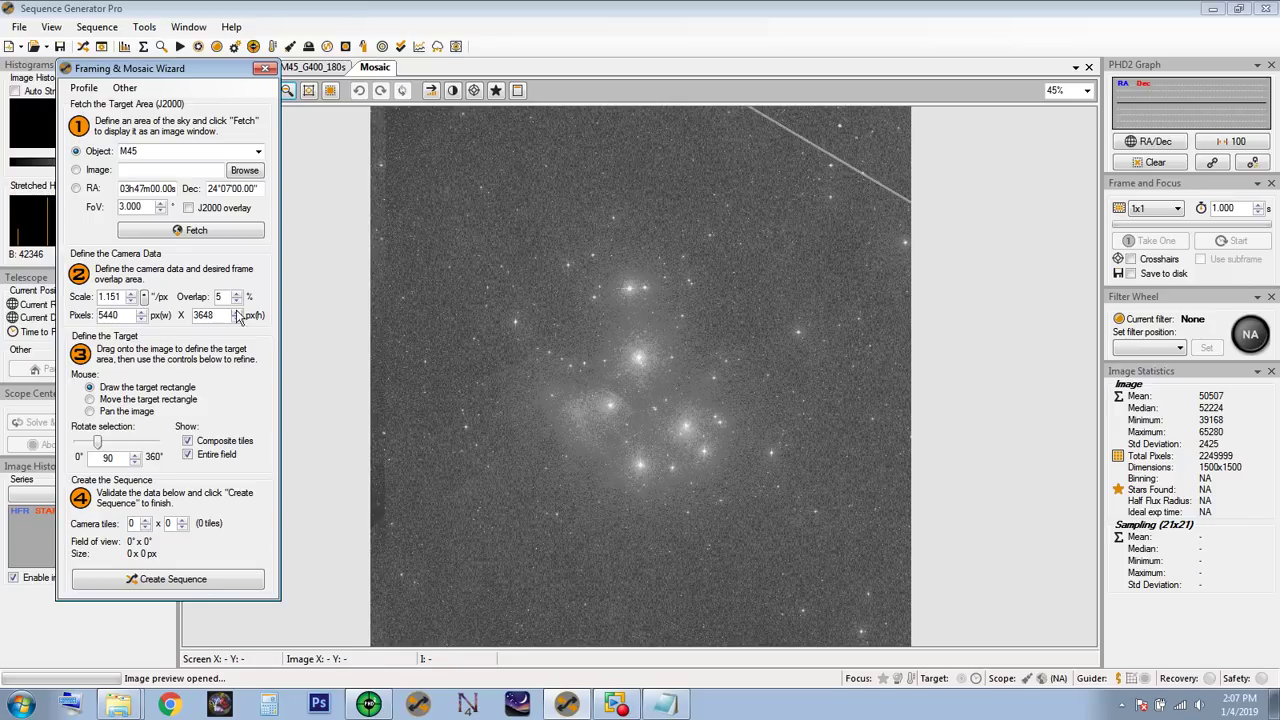
click(521, 282)
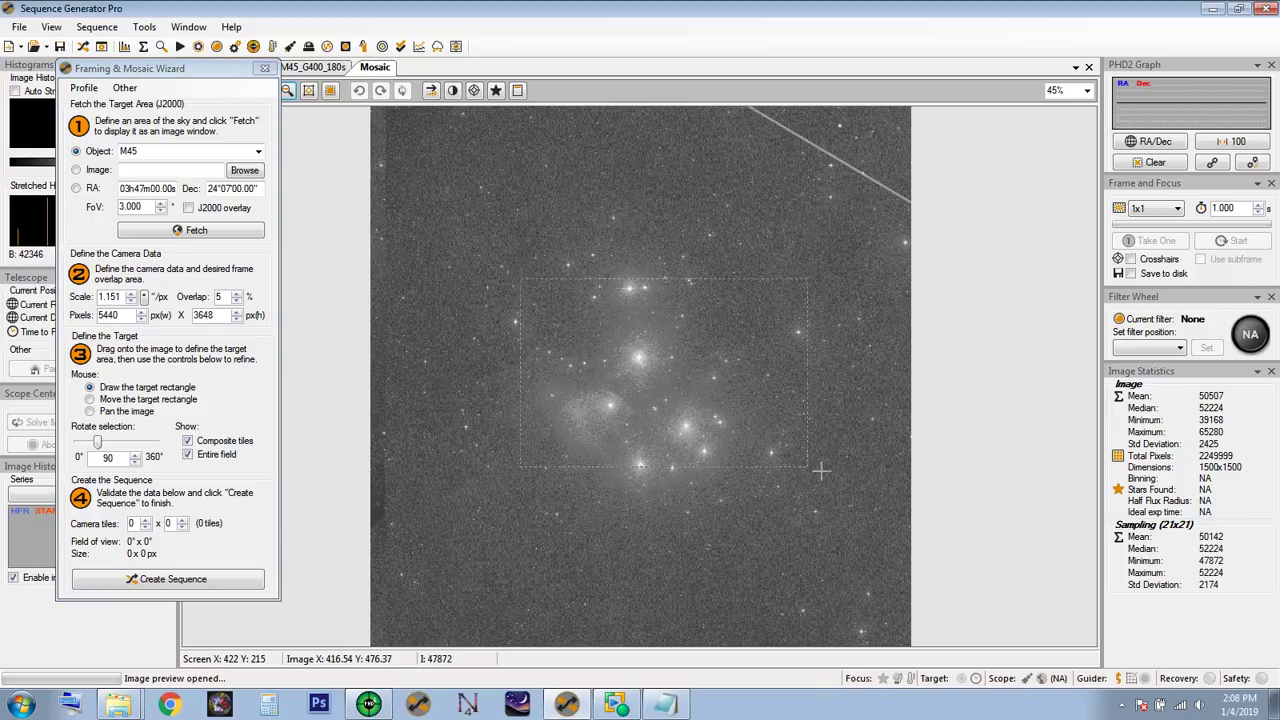
drag(820, 470, 823, 469)
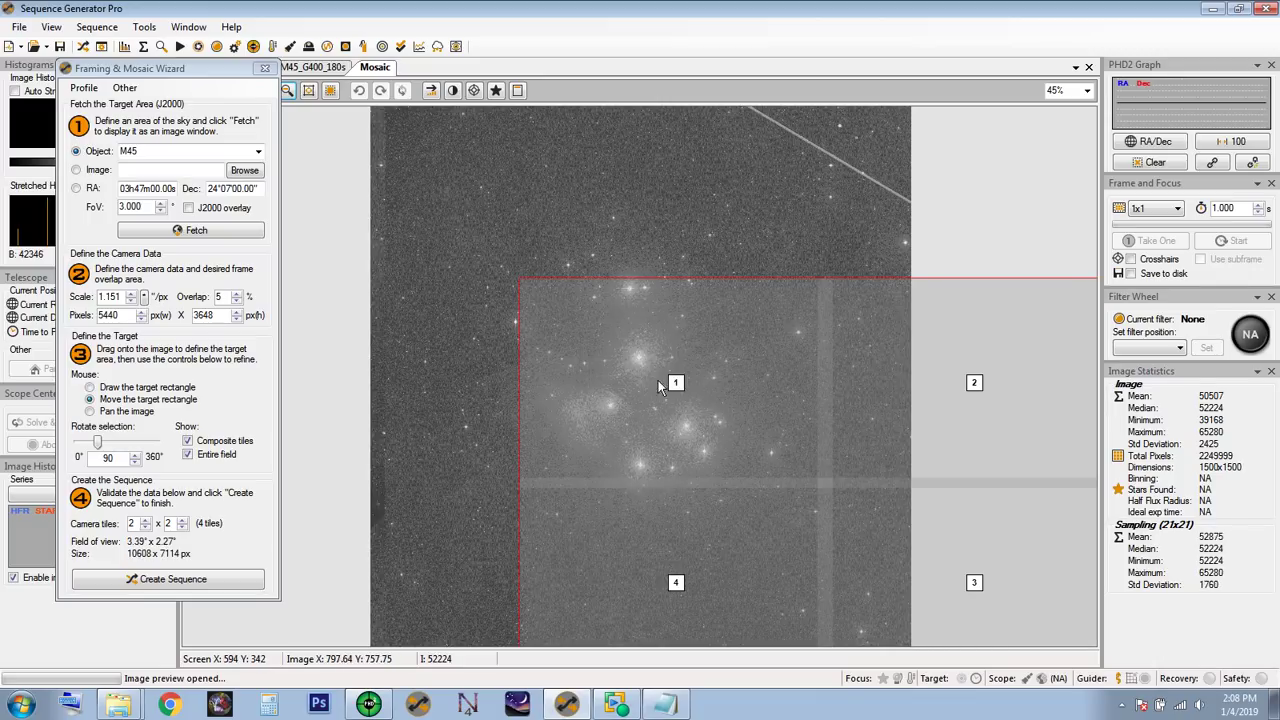
- Reduce the mosaic to 1 x 1 camera tile and position the target rectangle over the M45 star cluster
drag(707, 378, 551, 255)
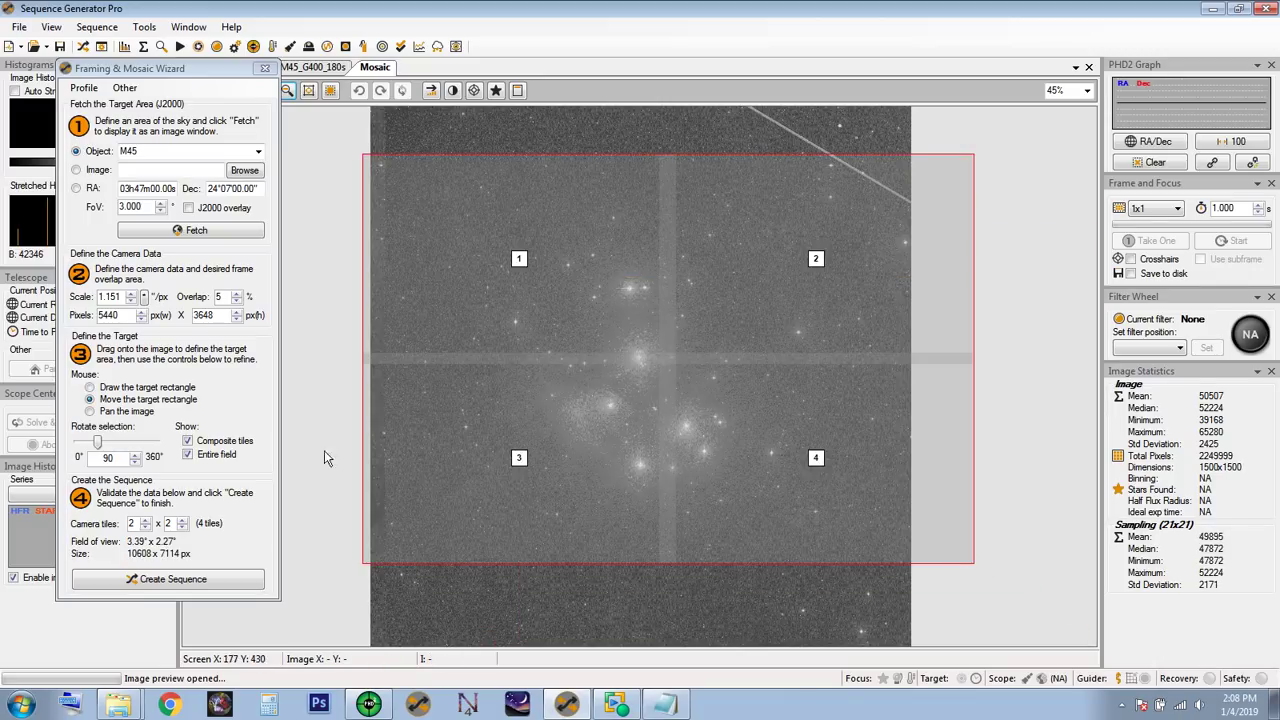
click(145, 529)
click(182, 528)
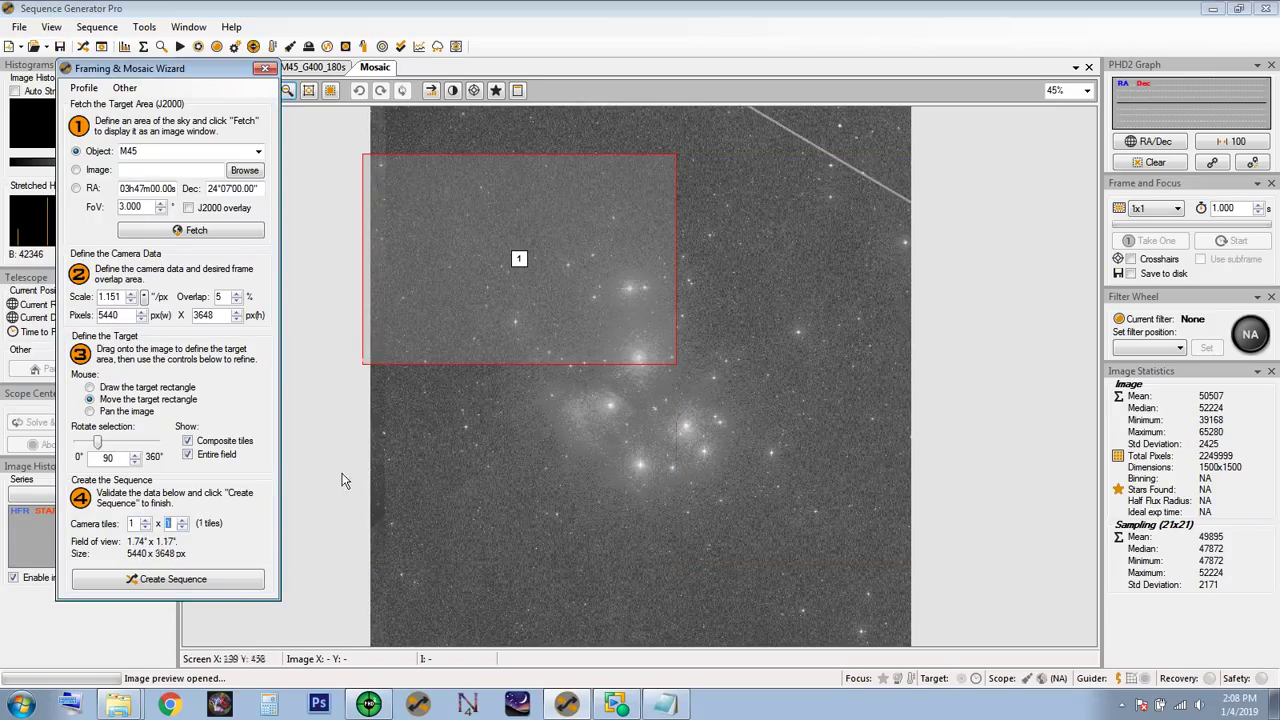
drag(519, 280, 638, 385)
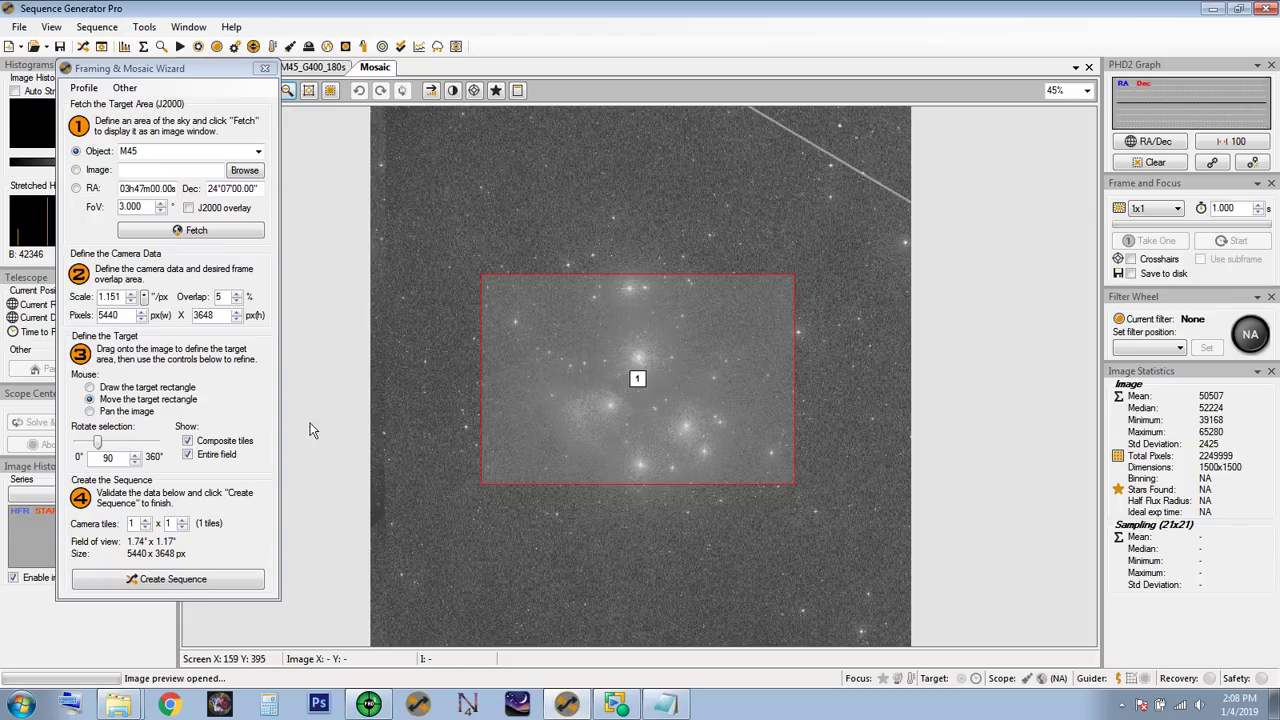
drag(179, 67, 236, 133)
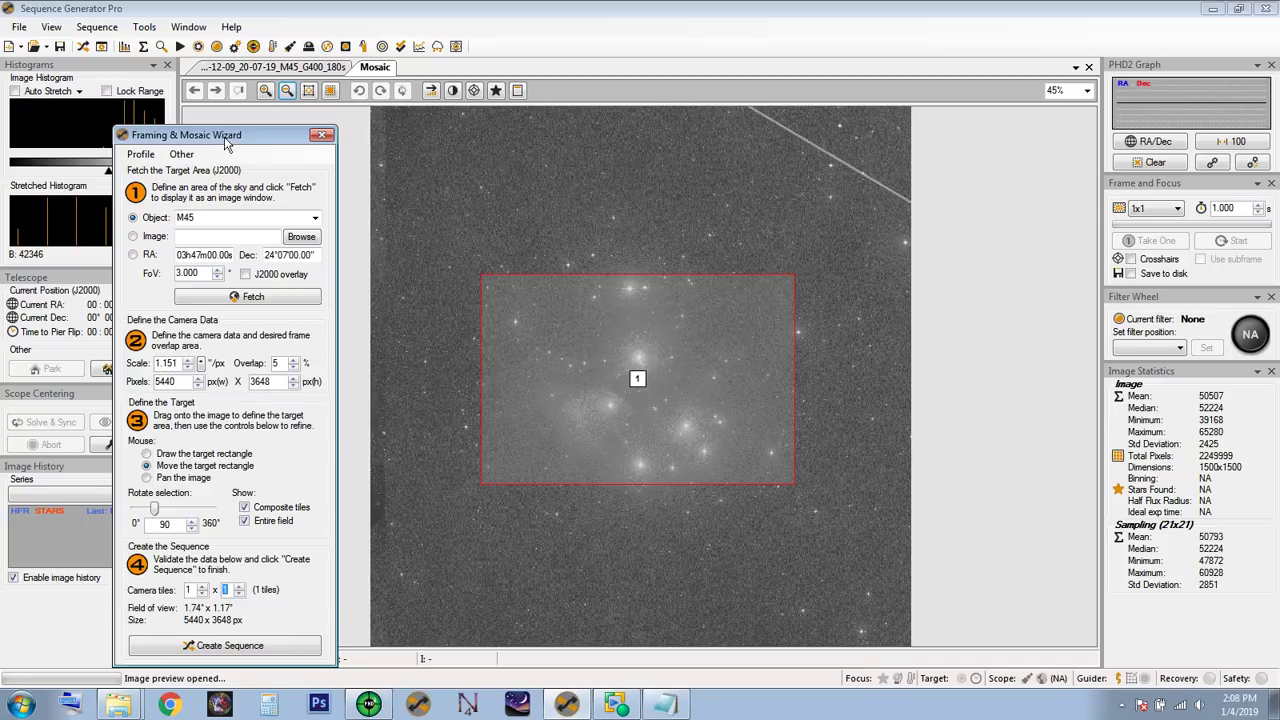
drag(226, 143, 206, 135)
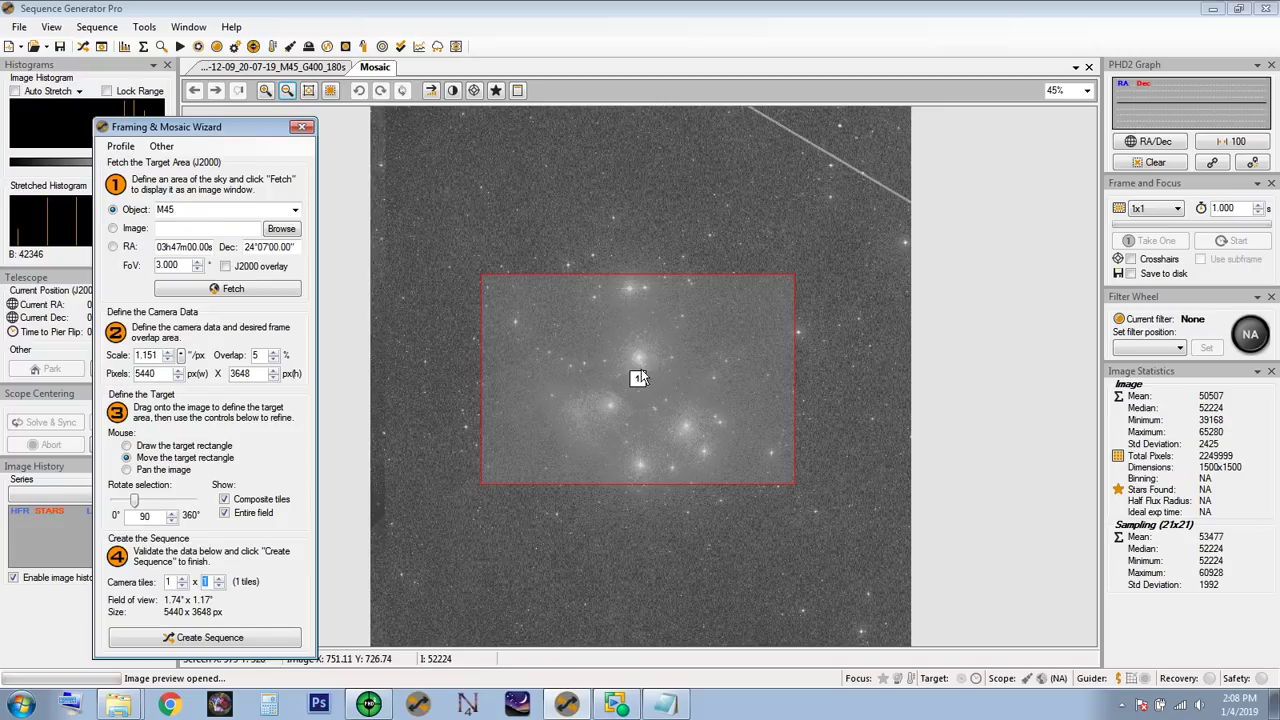
mouse_move(637, 378)
mouse_down()
mouse_move(634, 291)
mouse_move(660, 496)
mouse_move(652, 399)
mouse_move(635, 365)
mouse_up()
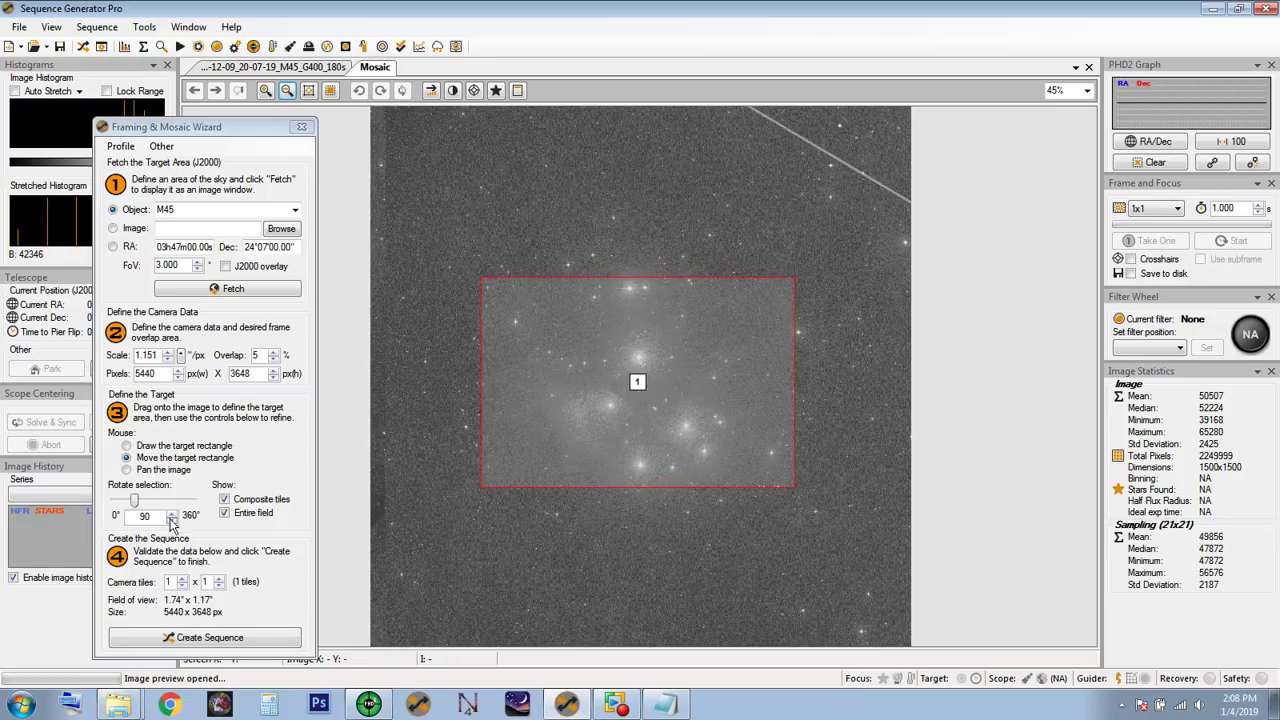
- Set the selection rotation to 0° and recentre the target rectangle over the M45 star cluster
double_click(141, 516)
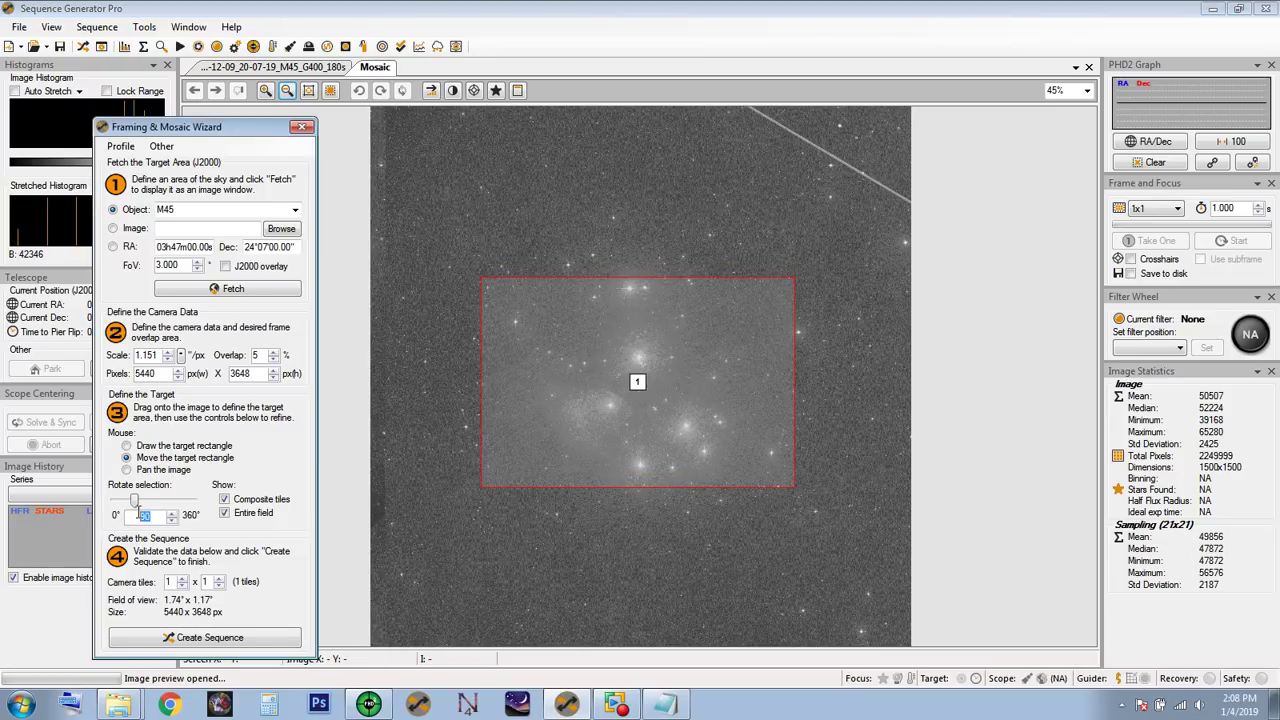
text(0)
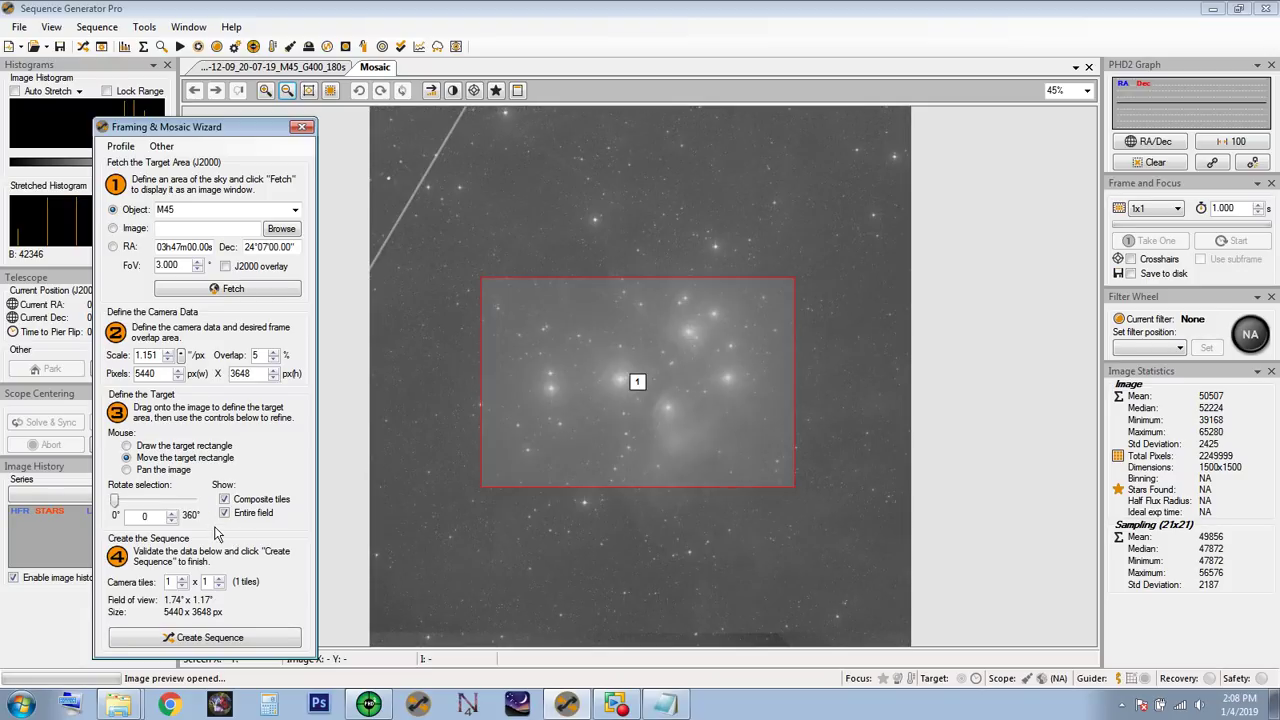
mouse_move(638, 380)
mouse_down()
mouse_move(919, 443)
mouse_move(742, 411)
mouse_move(642, 373)
mouse_up()
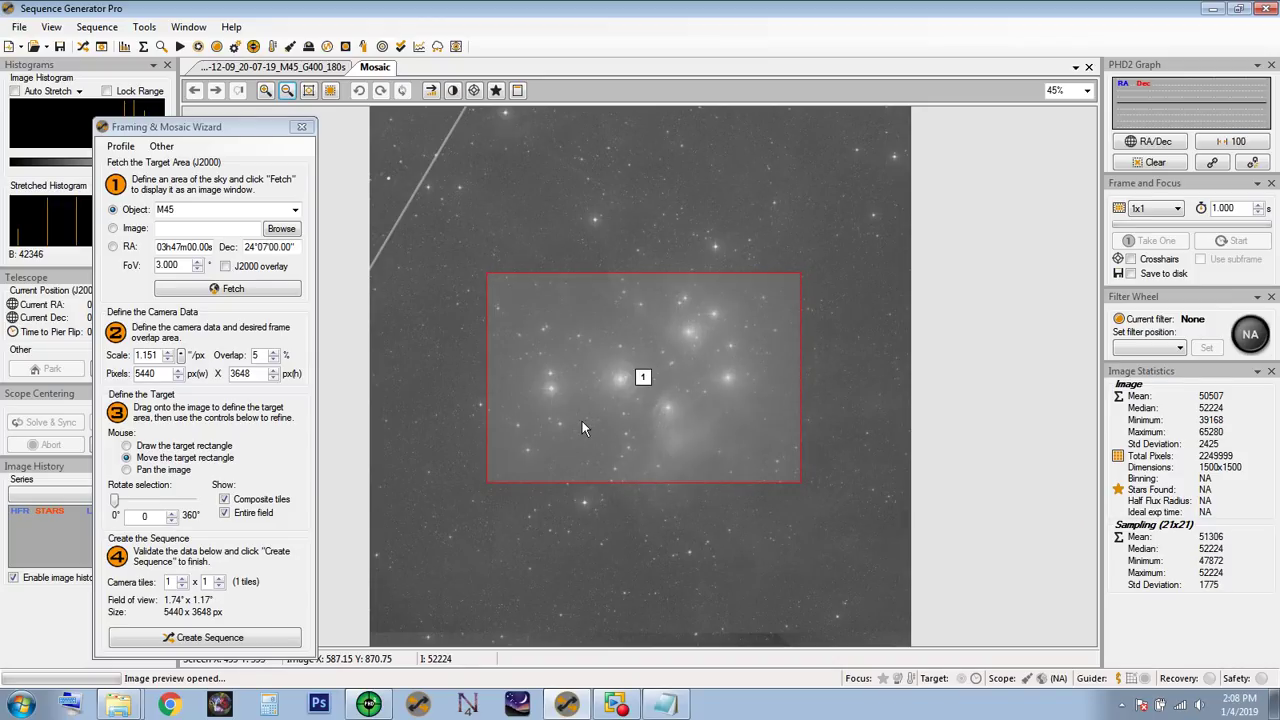
click(643, 381)
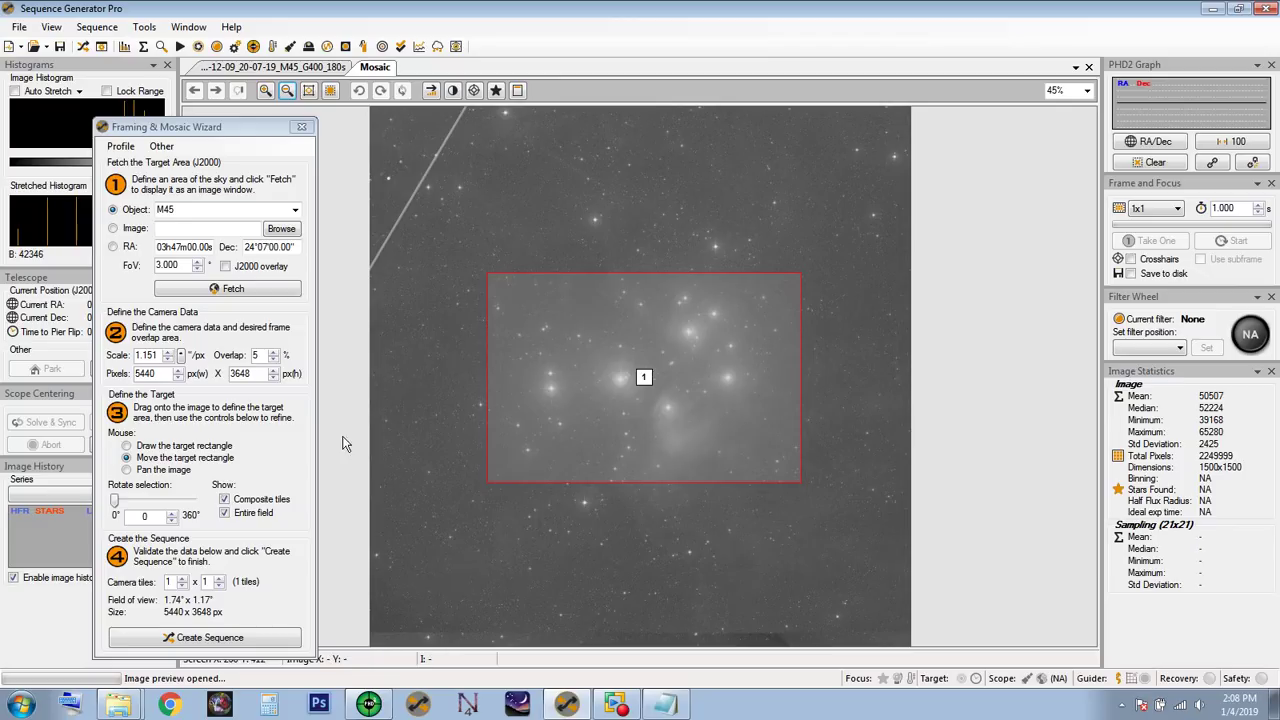
click(265, 90)
click(265, 90)
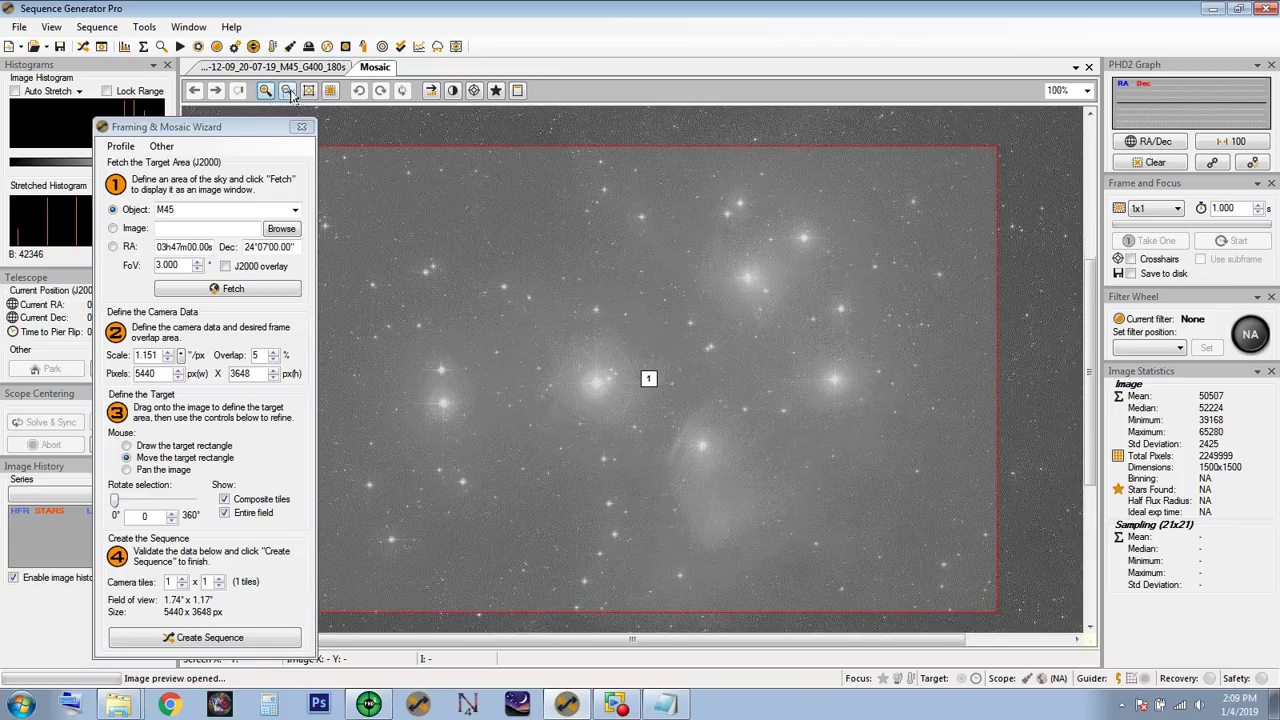
click(287, 90)
mouse_move(646, 378)
mouse_down()
mouse_move(651, 323)
mouse_move(634, 437)
mouse_move(686, 362)
mouse_move(647, 371)
mouse_up()
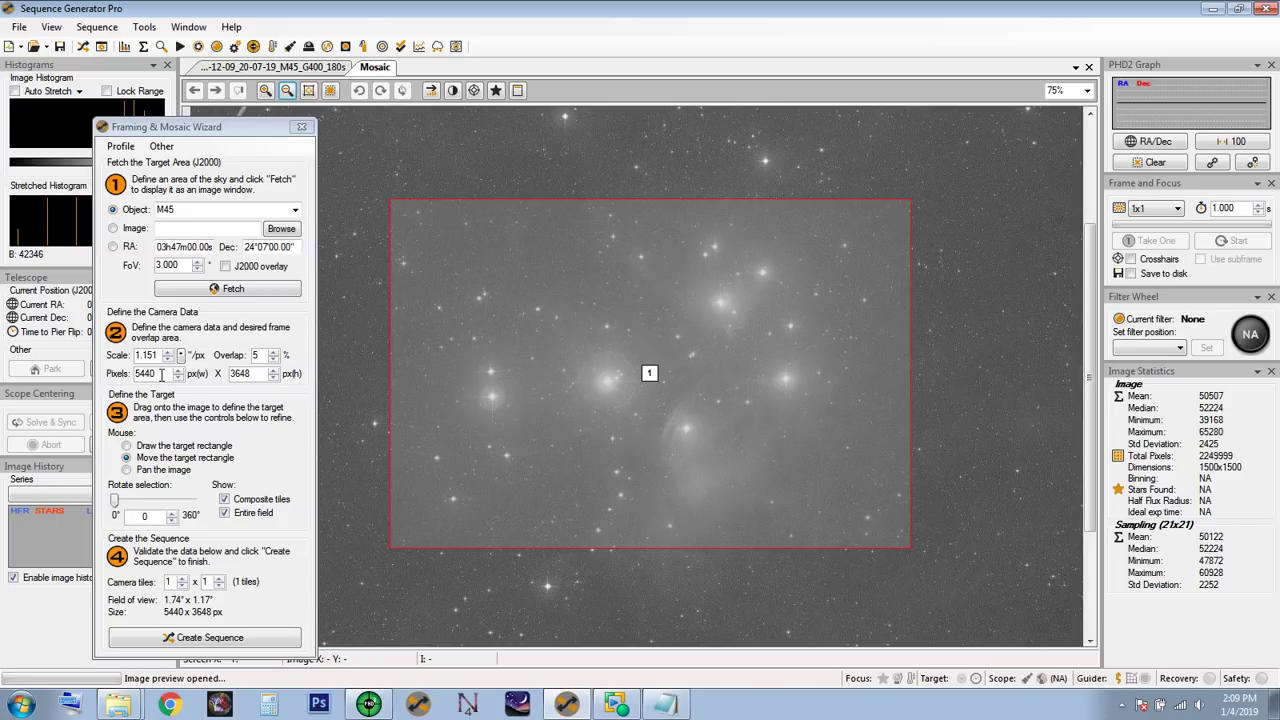
- Try a camera frame of 1600 x 1200 pixels and place it over the nebula in the lower part of M45
drag(160, 373, 114, 374)
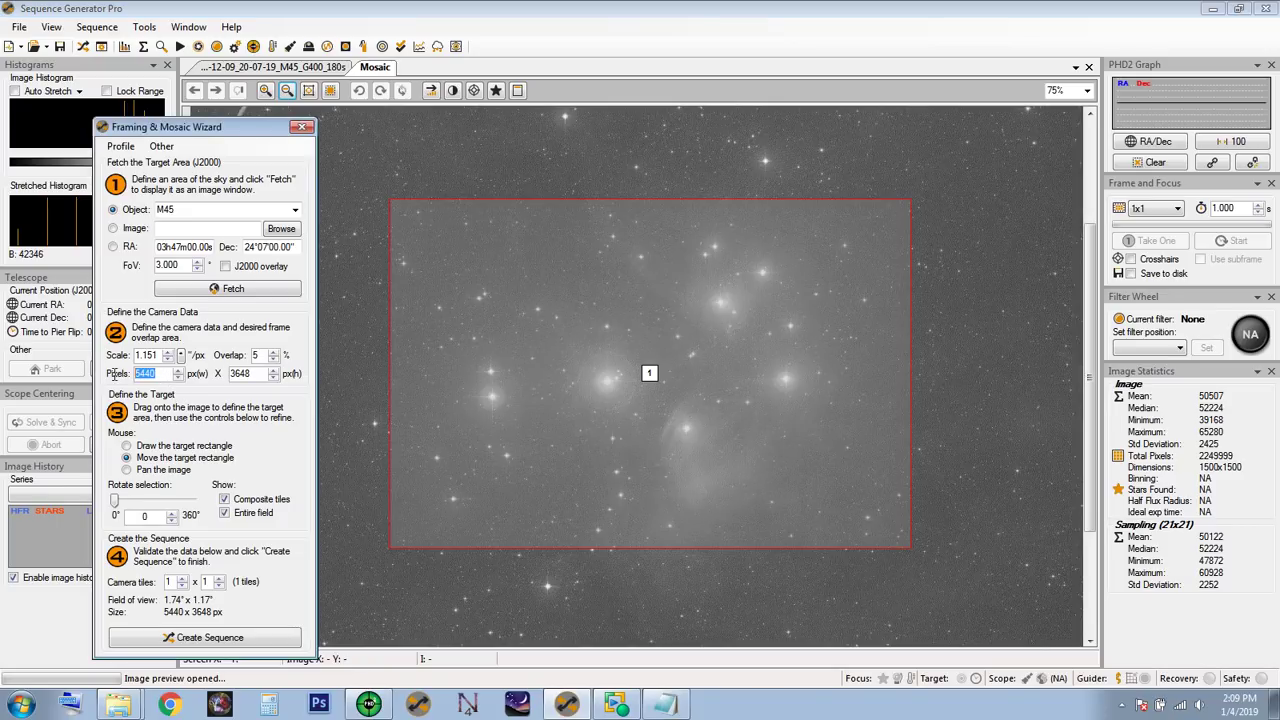
text(1600)
key(Tab)
text(12)
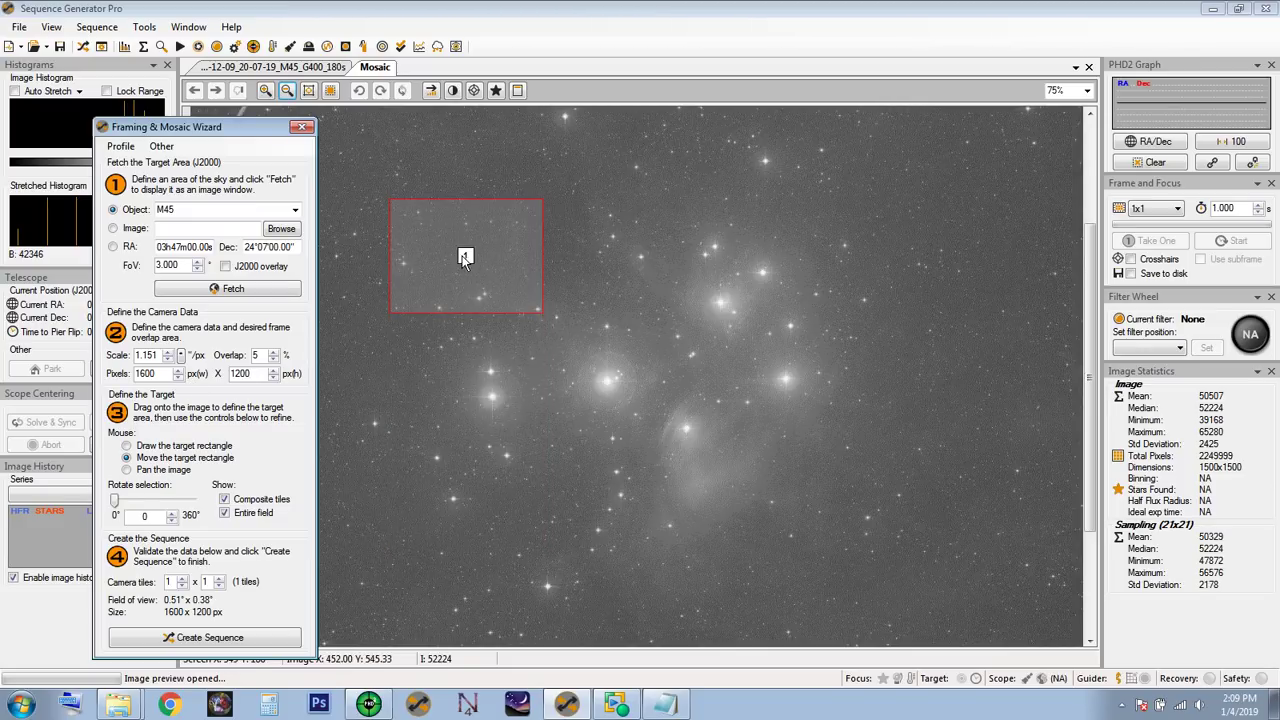
drag(465, 265, 688, 431)
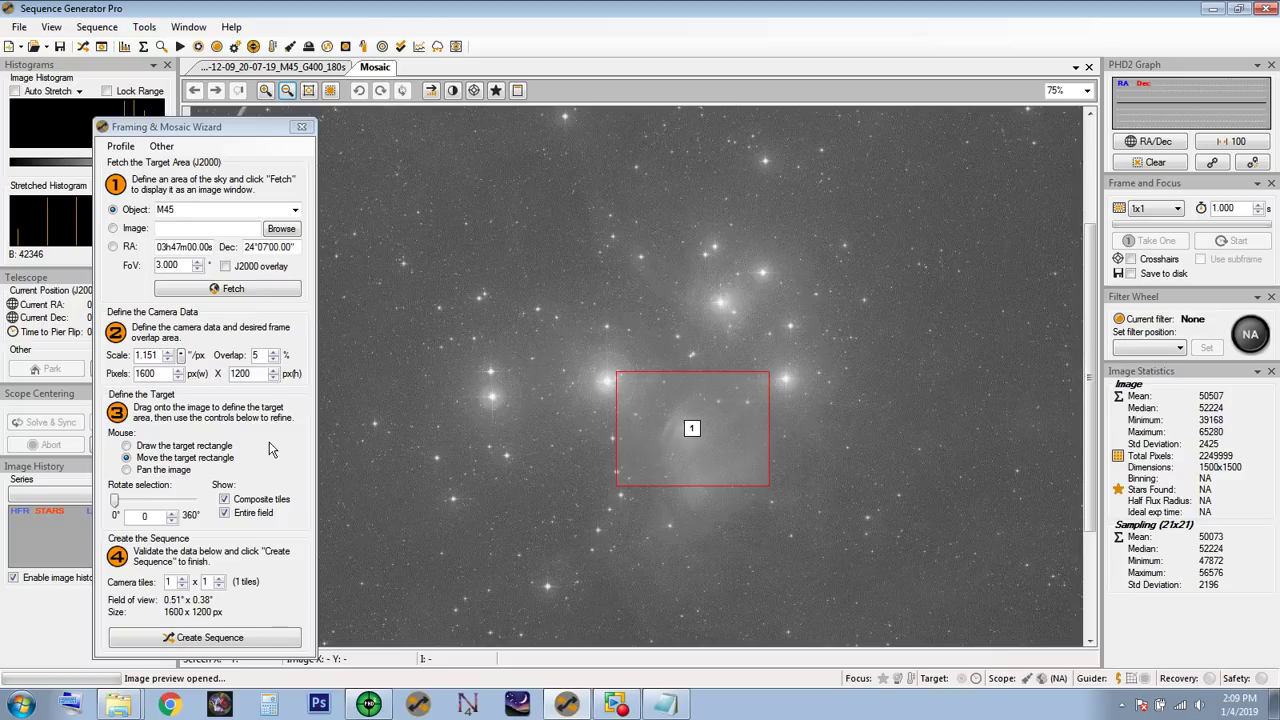
- Set the camera frame back to 5440 x 3648 pixels and centre the target rectangle on the M45 star cluster
double_click(166, 374)
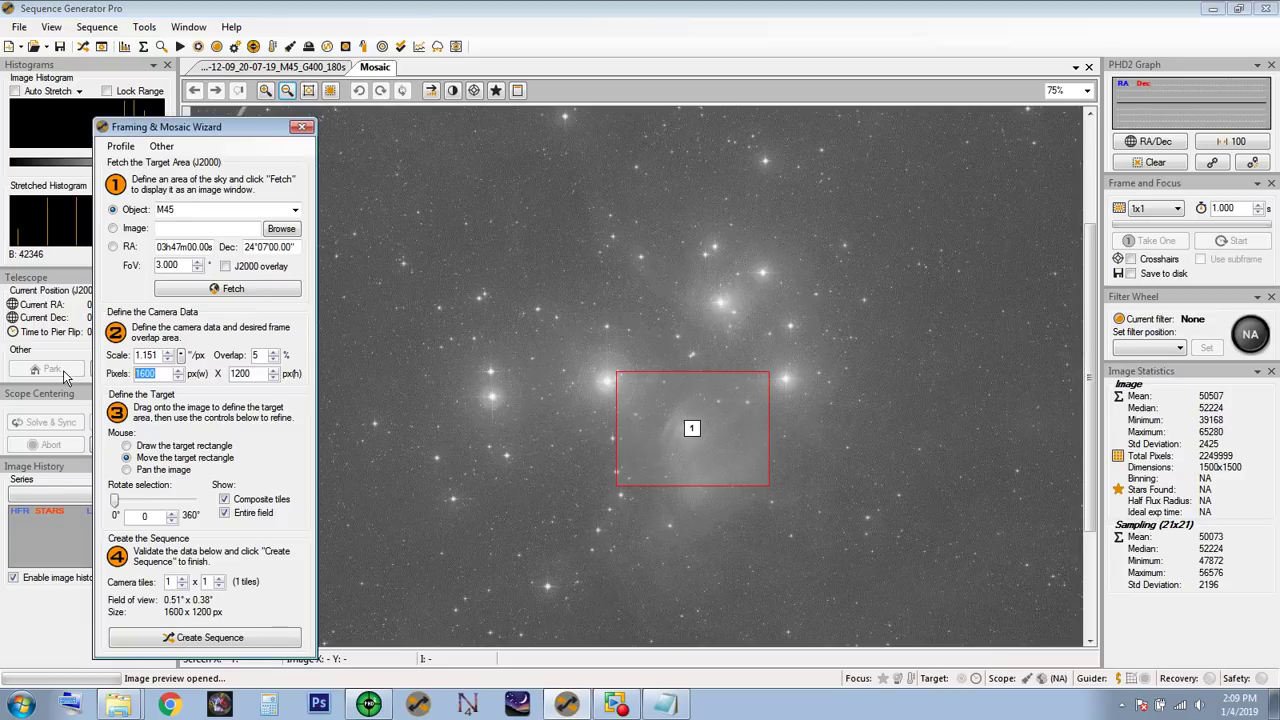
text(5440)
key(Tab)
text(36)
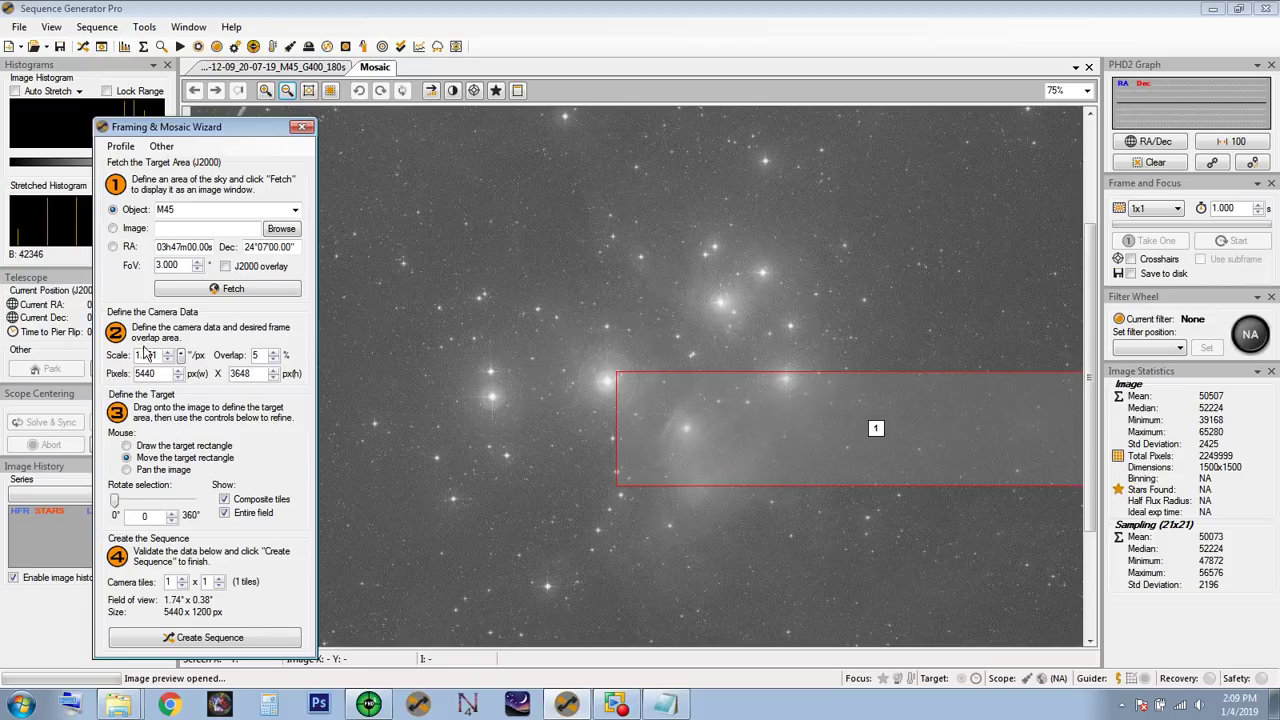
key(Tab)
drag(876, 547, 656, 371)
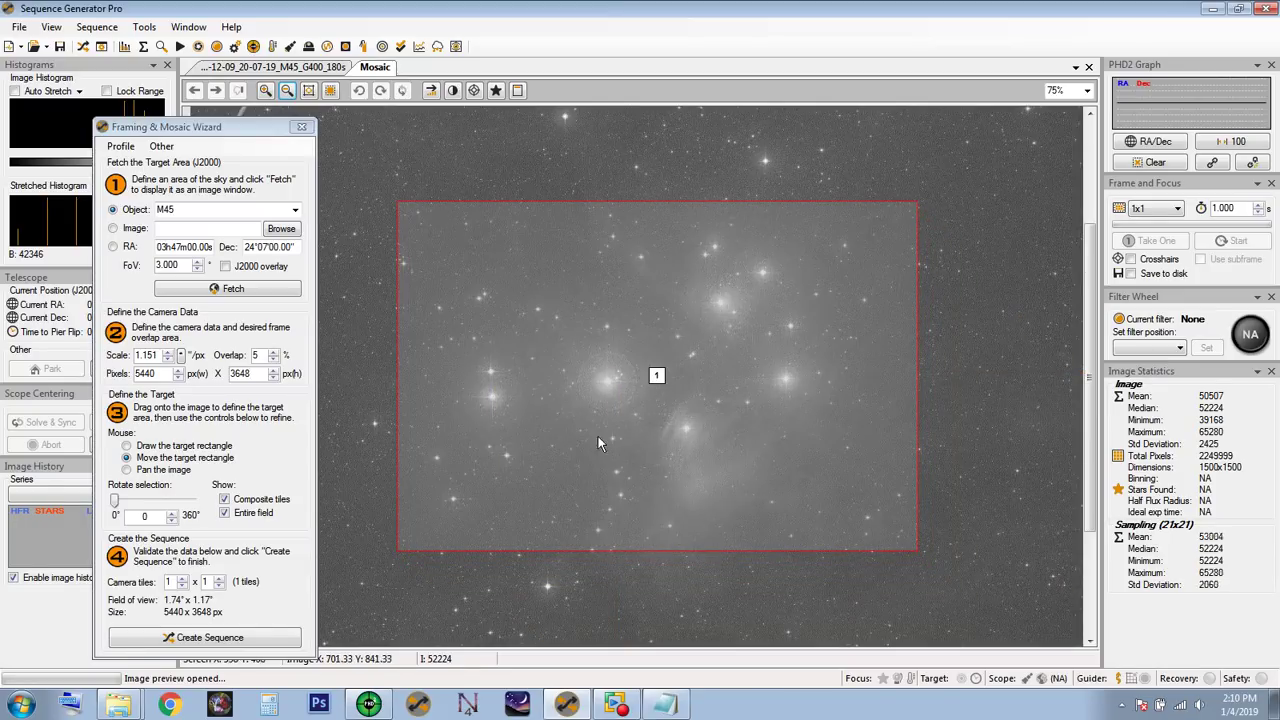
- Start creating the M45 mosaic sequence, choosing to replace targets in the sequence and disabling auto rotation or rotation validation on mosaic start
click(234, 638)
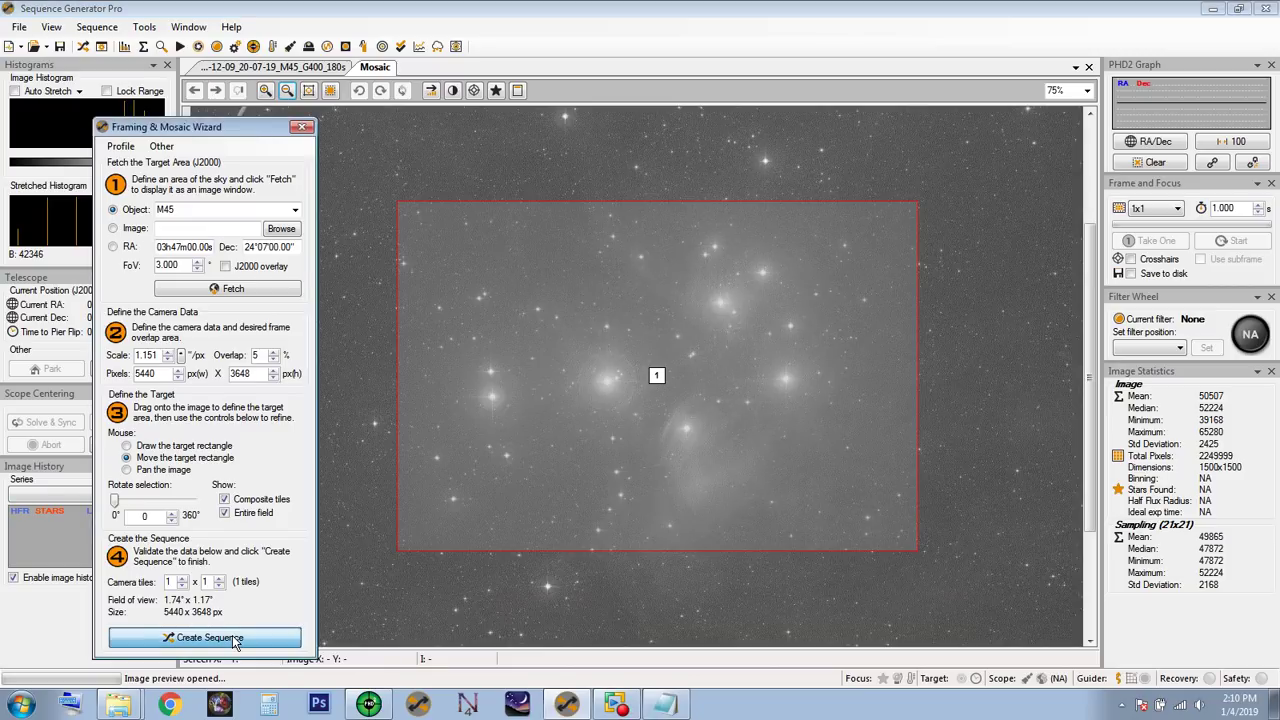
drag(224, 268, 970, 145)
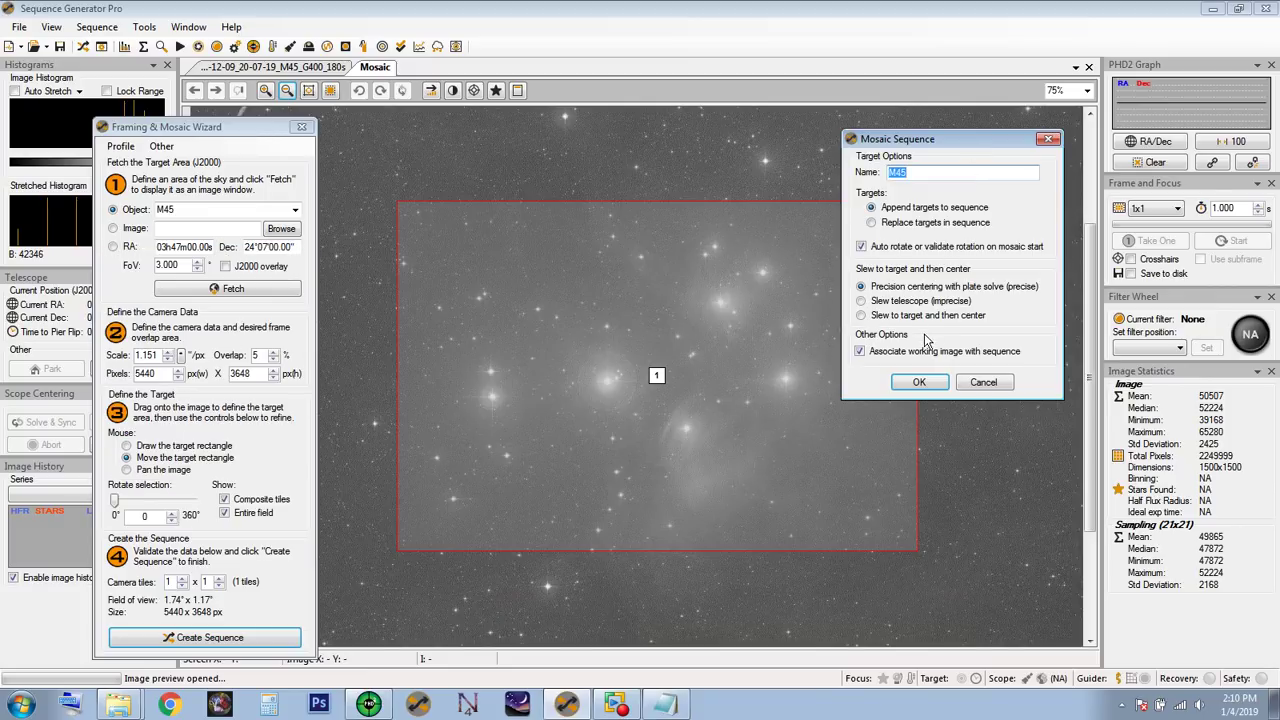
click(917, 173)
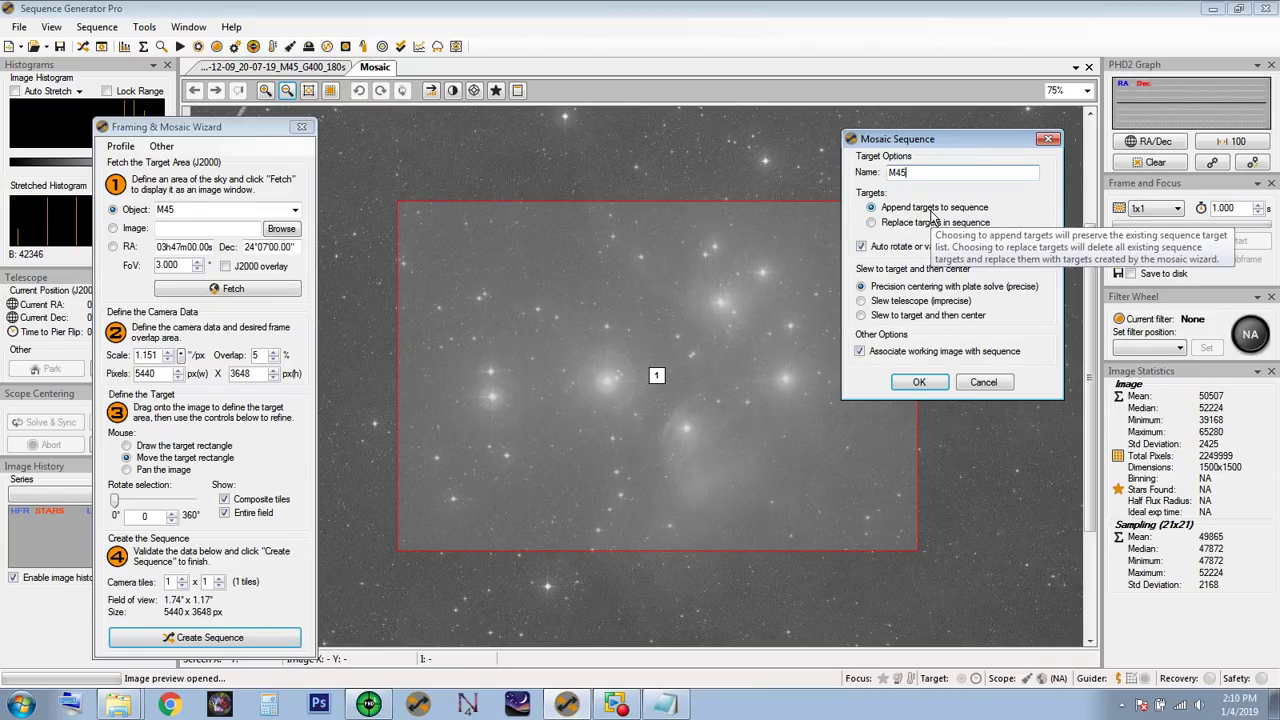
click(88, 50)
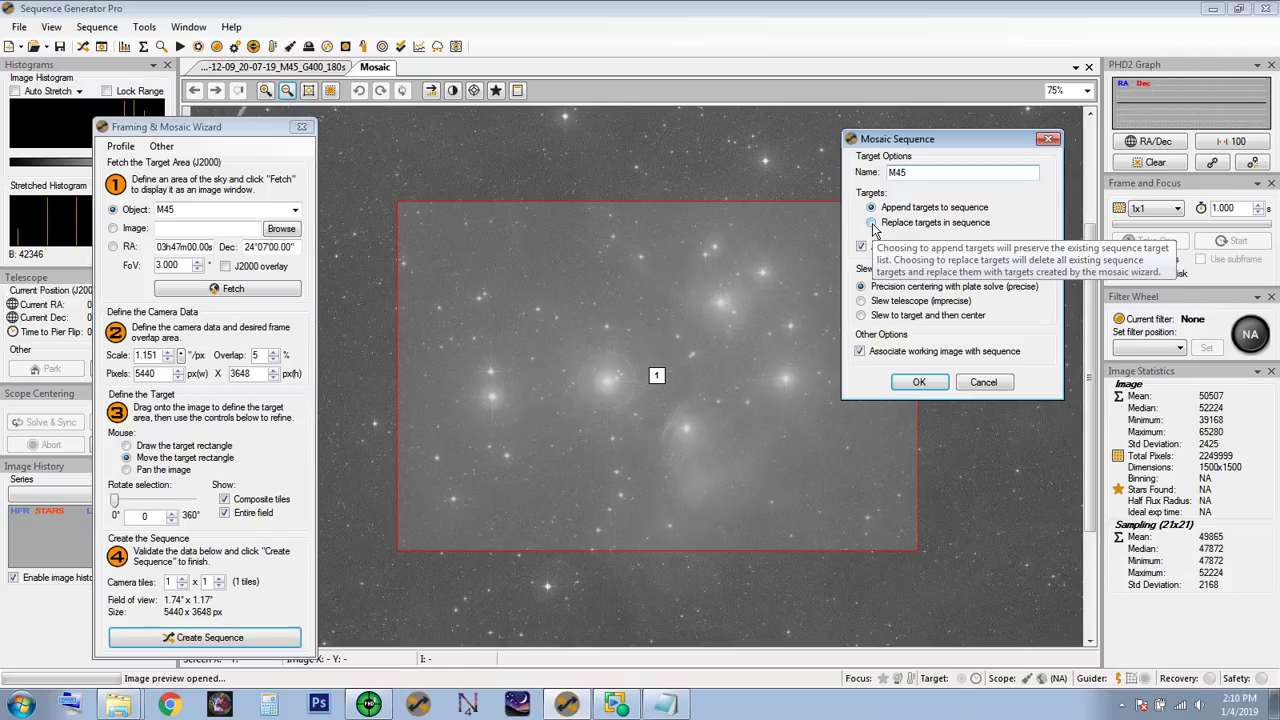
click(871, 223)
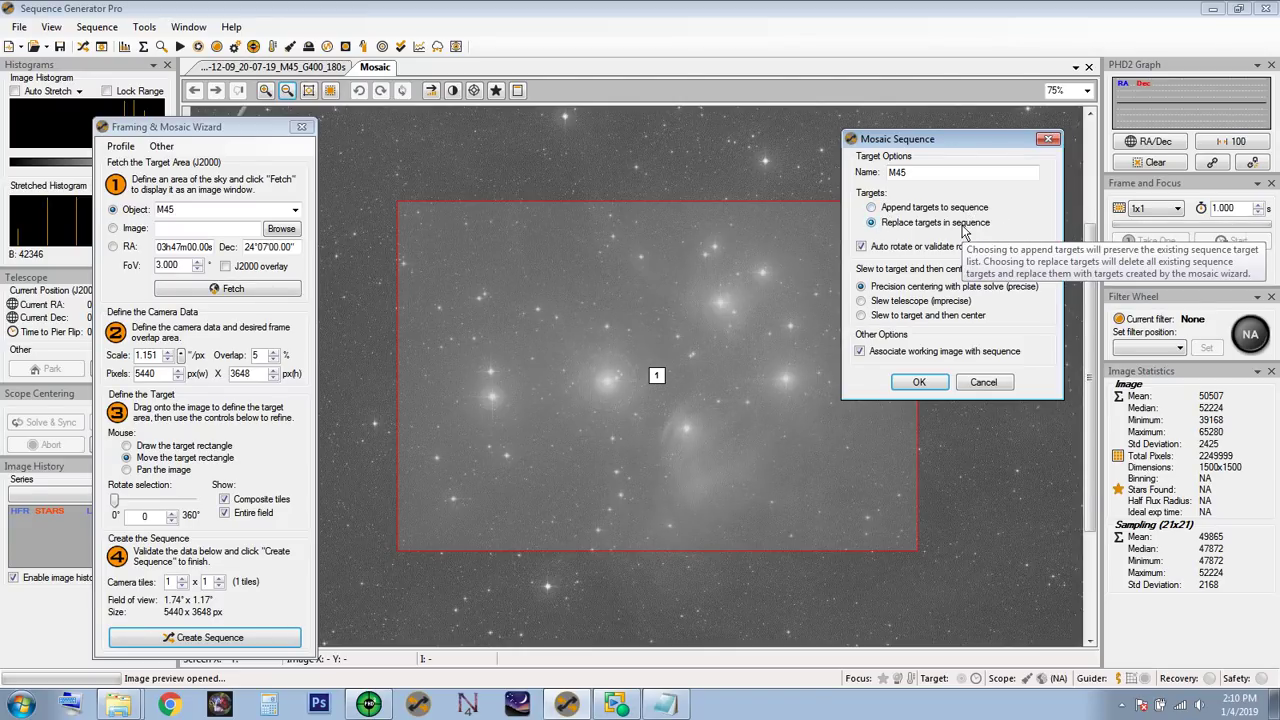
click(861, 247)
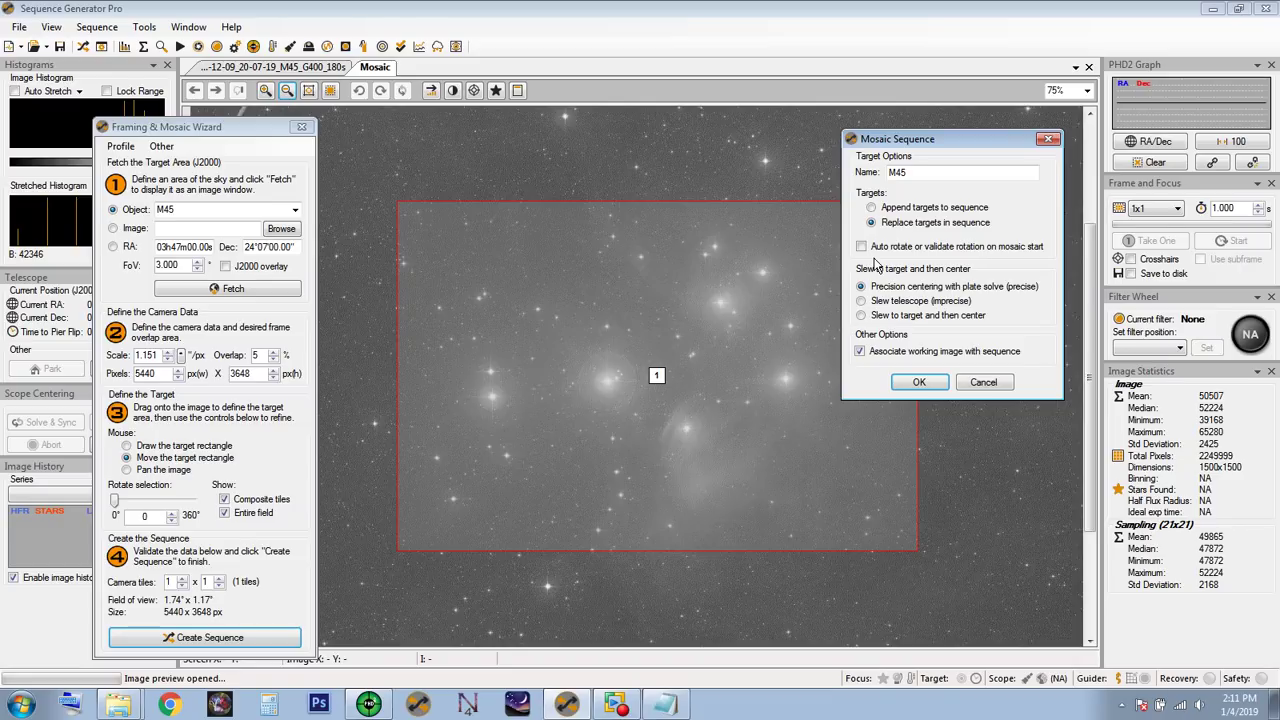
- Create the M45 sequence target with precision plate-solve centering and the working image associated, accepting the missing camera-angle validation
drag(948, 135, 952, 123)
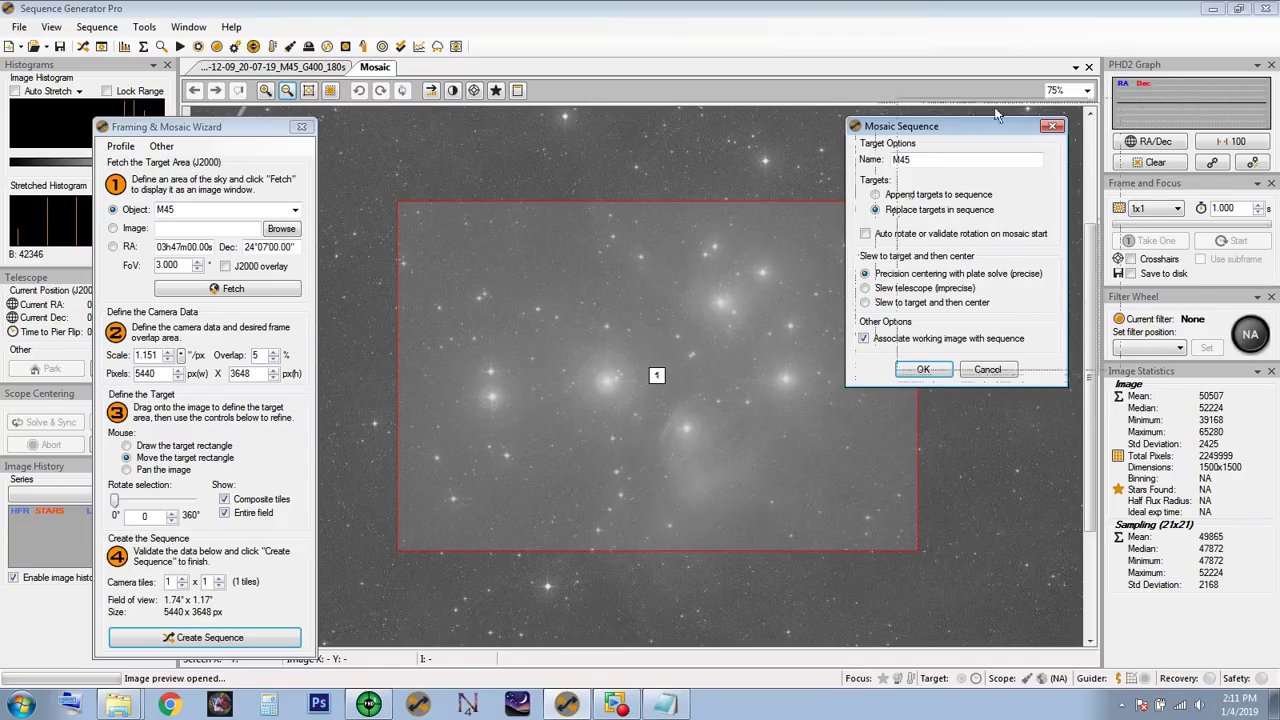
drag(973, 126, 1047, 103)
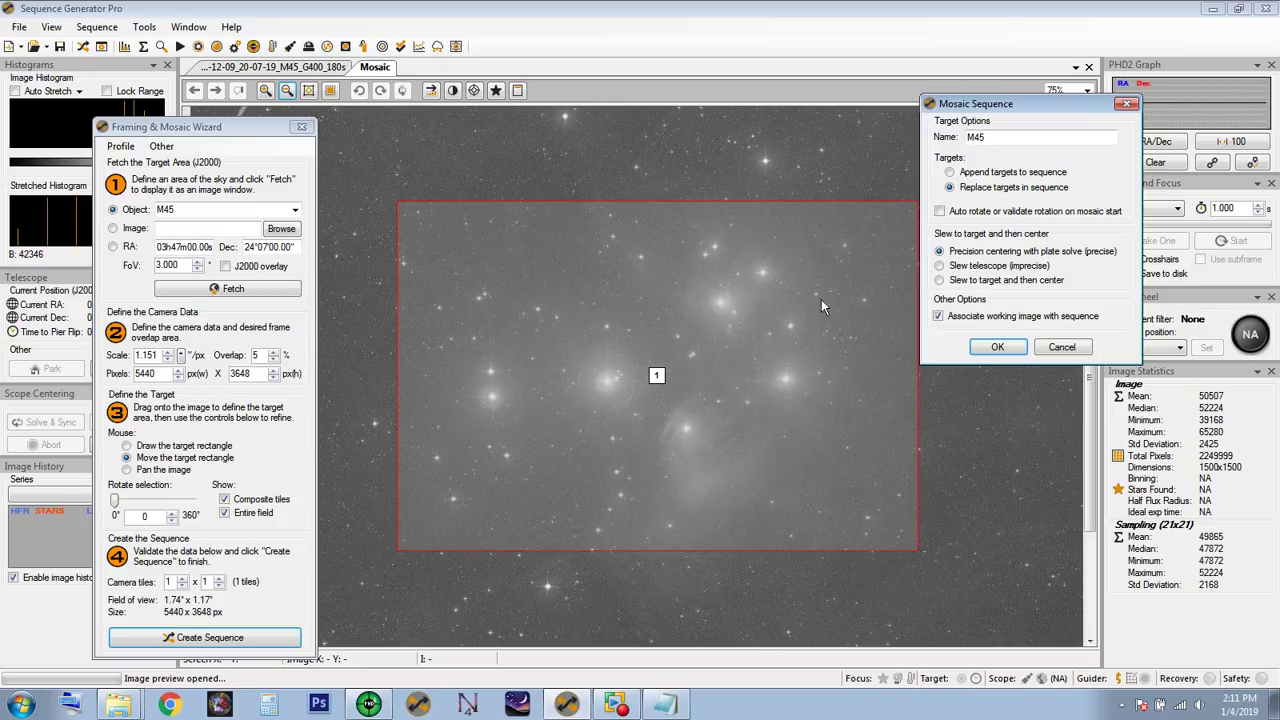
drag(981, 113, 940, 183)
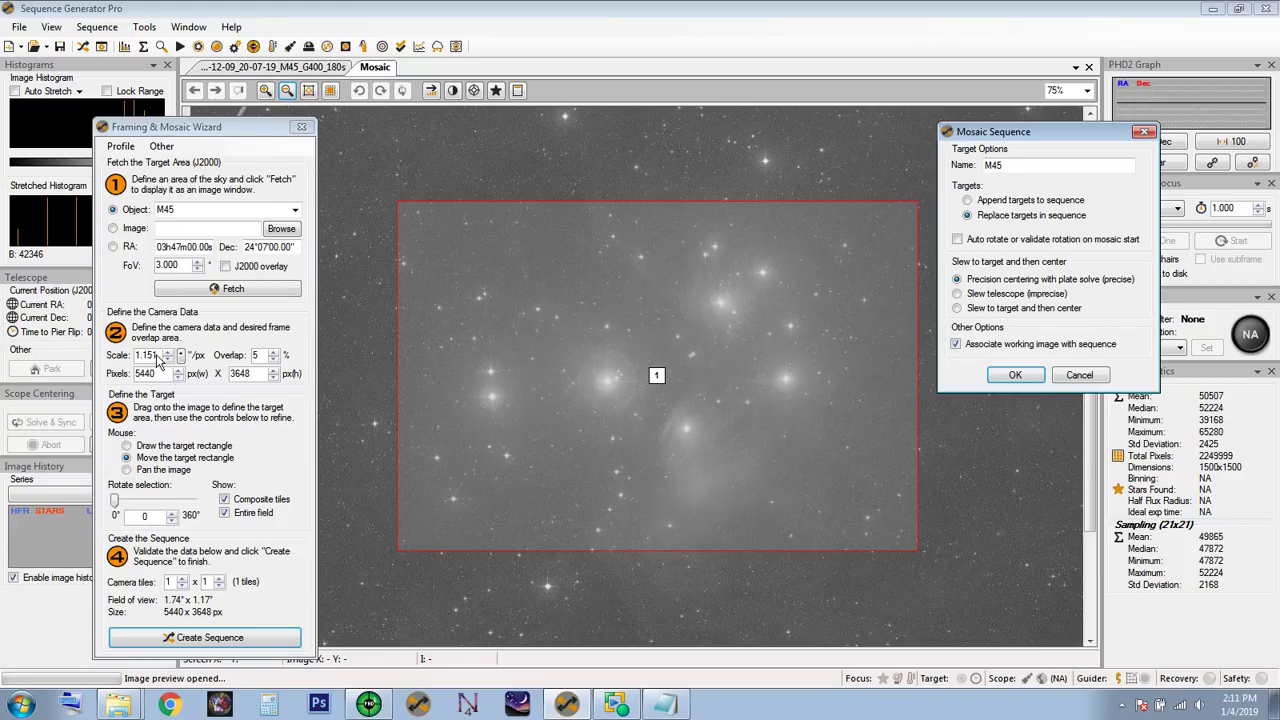
click(1014, 376)
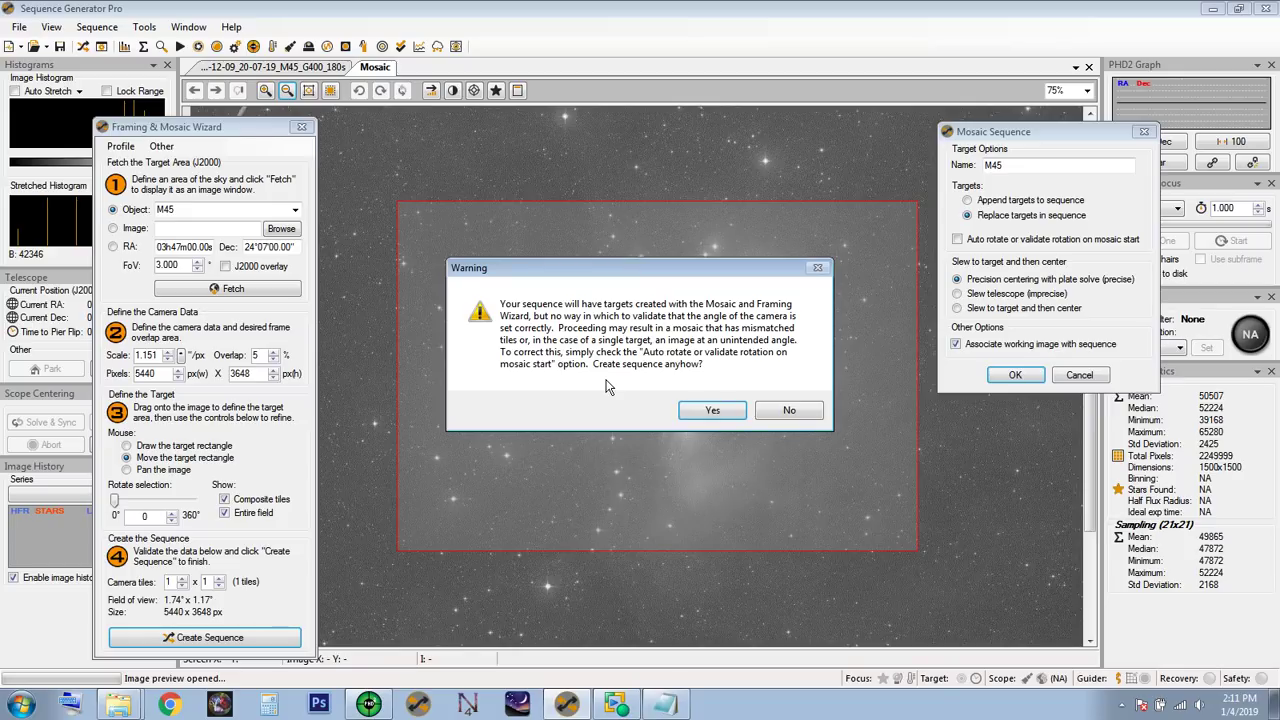
click(710, 413)
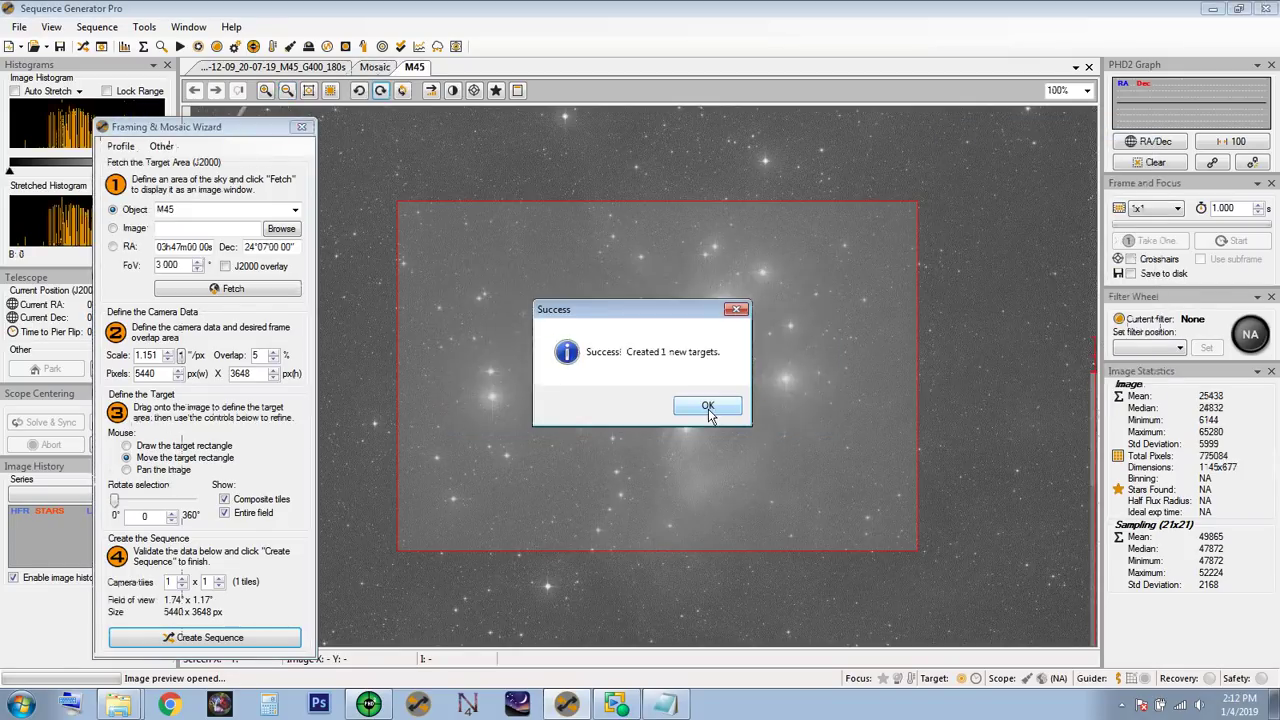
drag(626, 309, 633, 144)
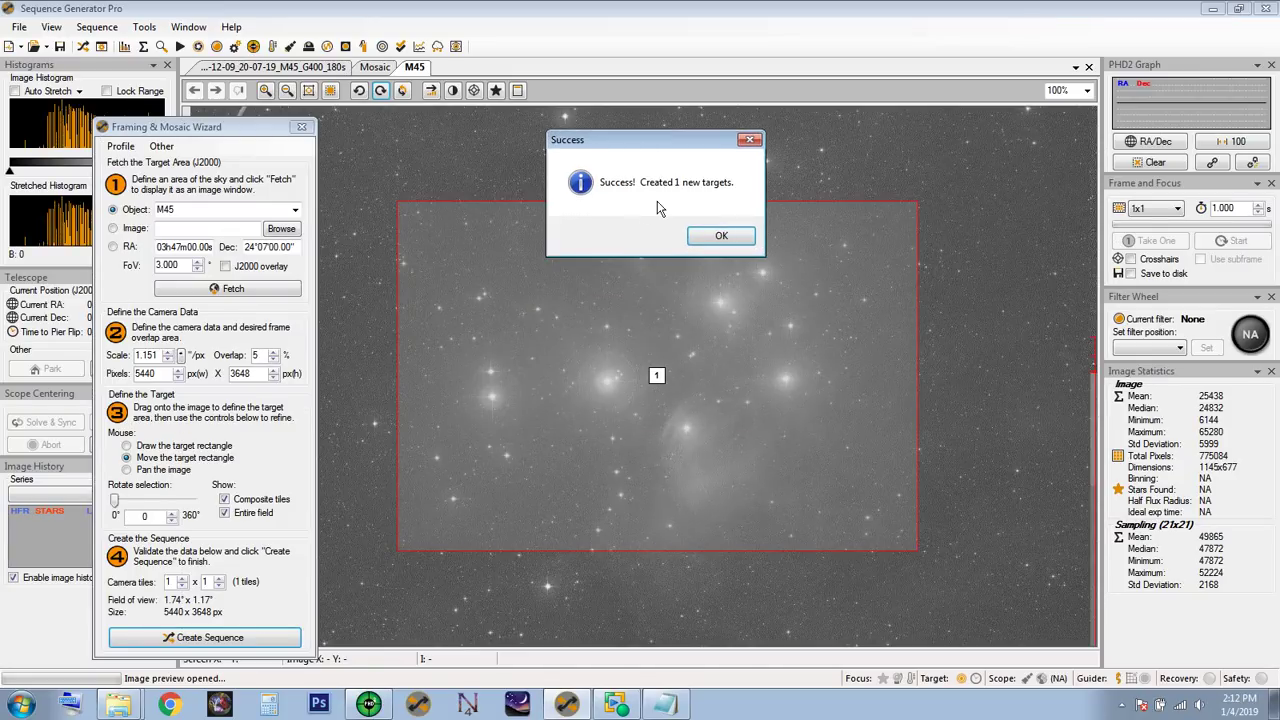
click(723, 241)
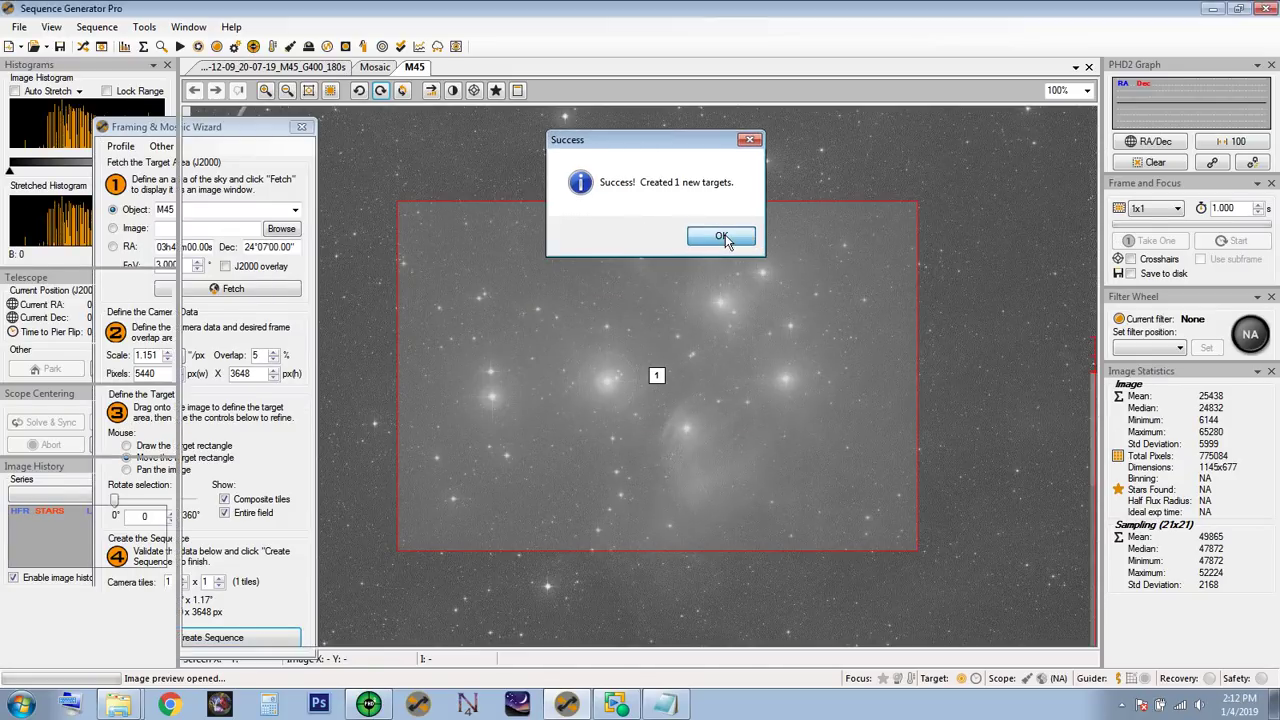
- Select M45 in the target list and examine its framed image by moving the sequence window aside and back
drag(590, 157, 768, 158)
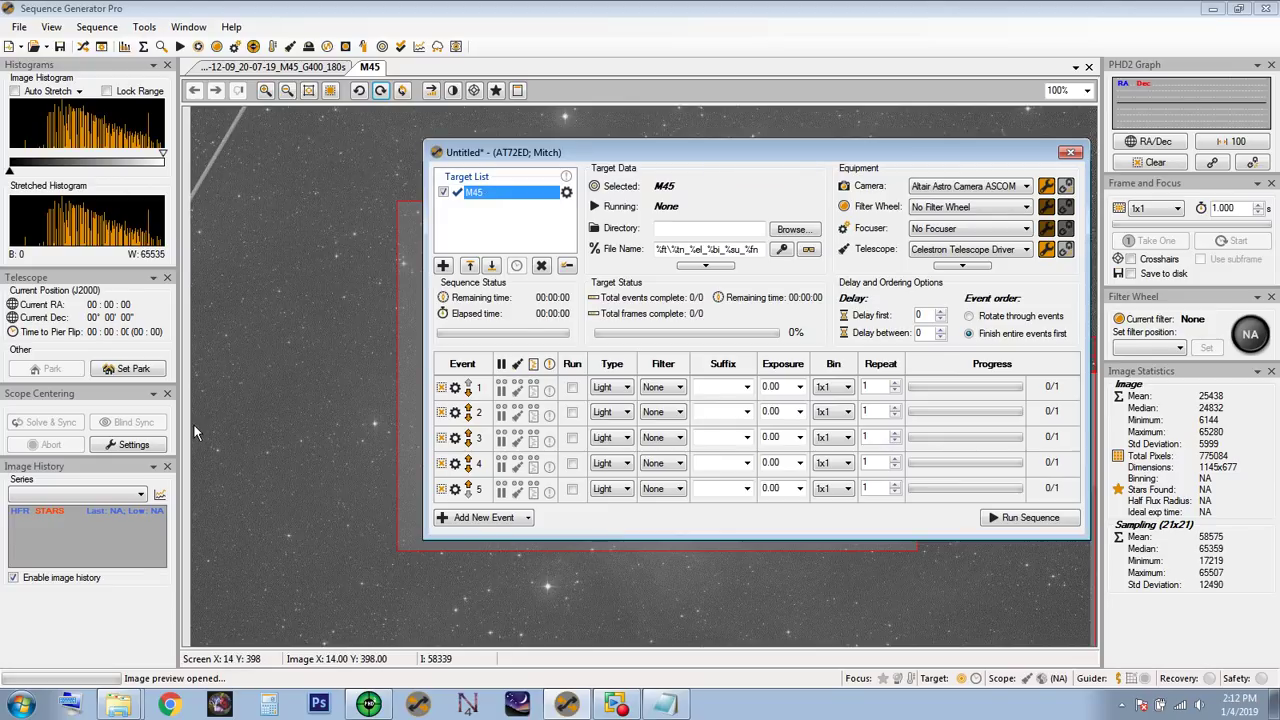
drag(591, 155, 376, 148)
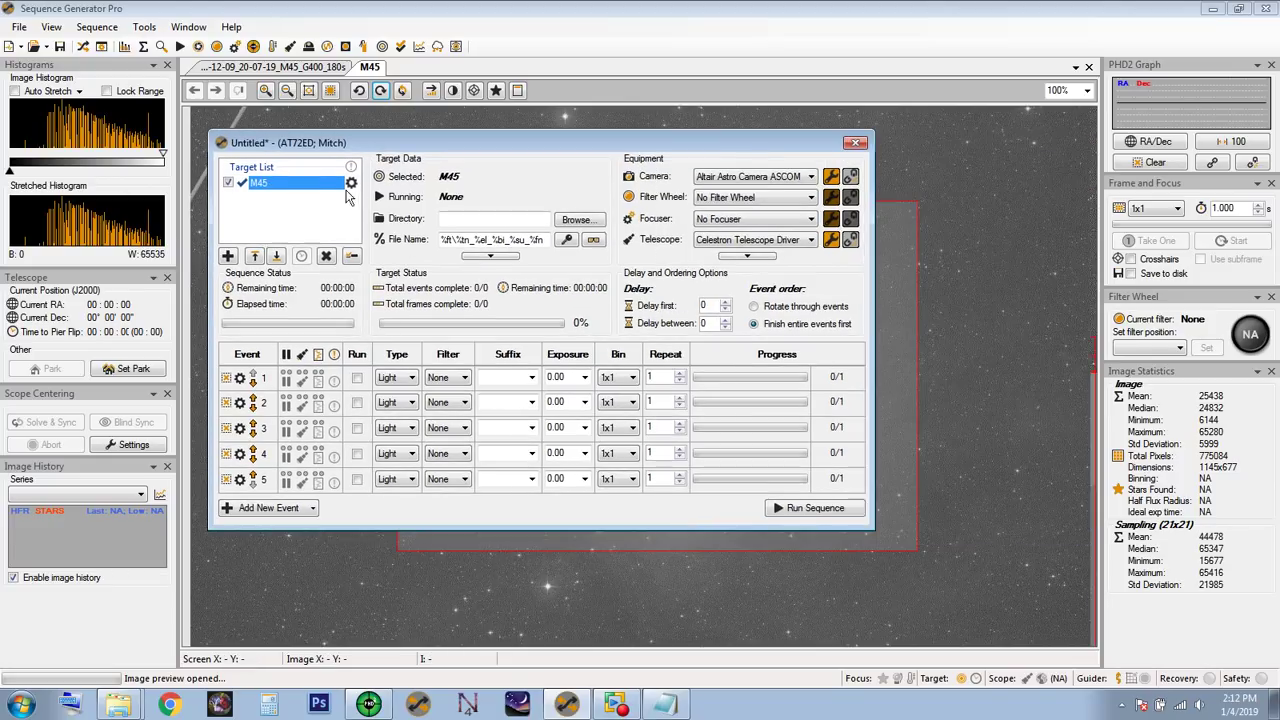
click(268, 189)
drag(349, 147, 669, 496)
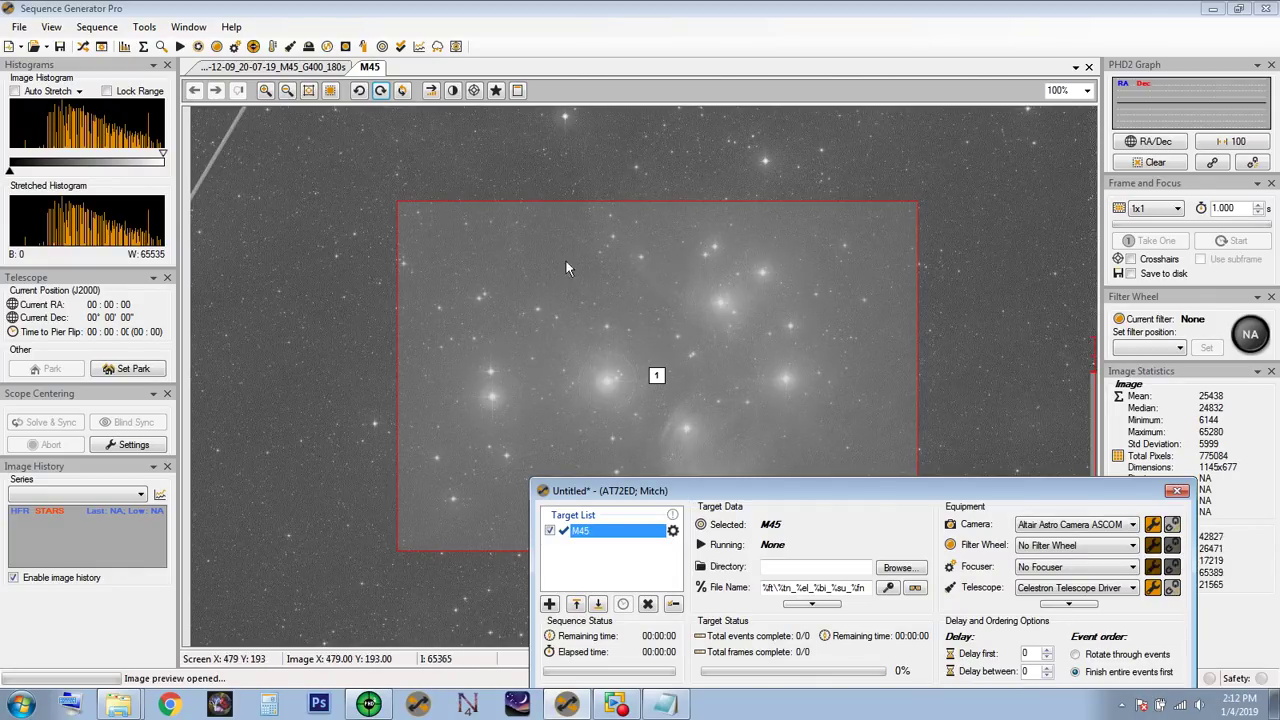
drag(755, 491, 434, 133)
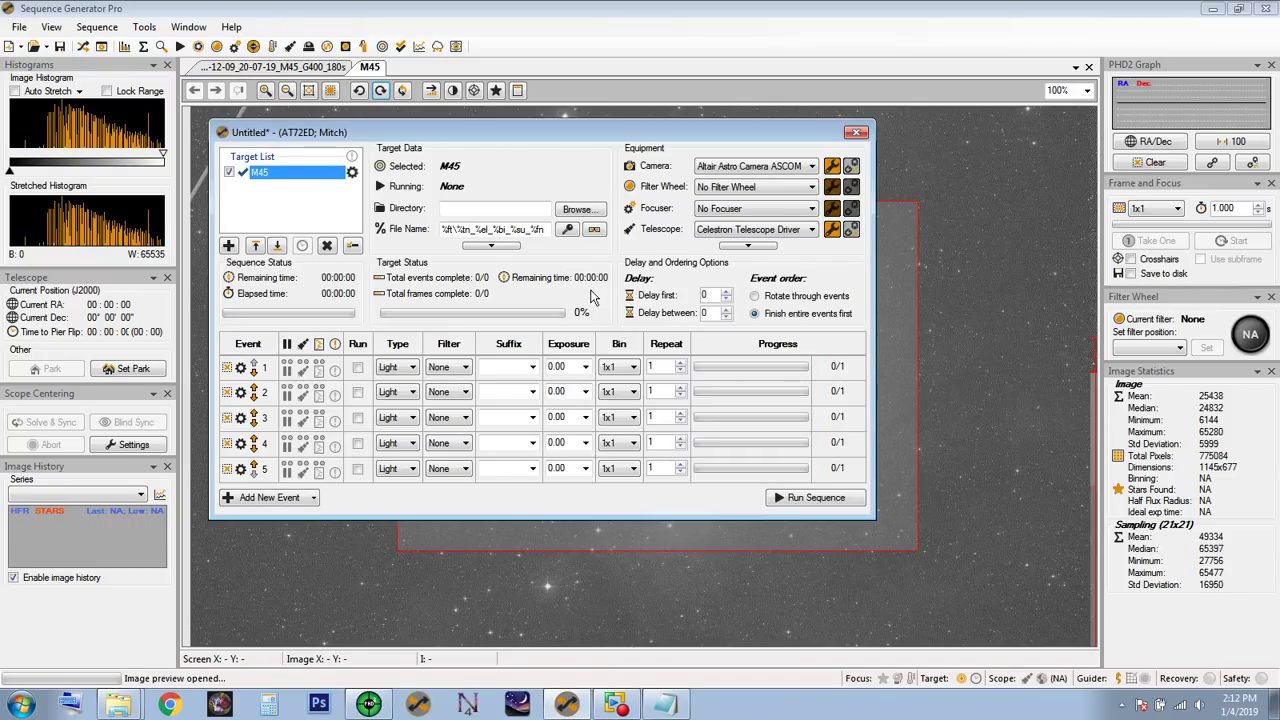
- Rotate the M45 image counterclockwise to examine its framing in portrait orientation, and rotate it back
drag(605, 127, 965, 509)
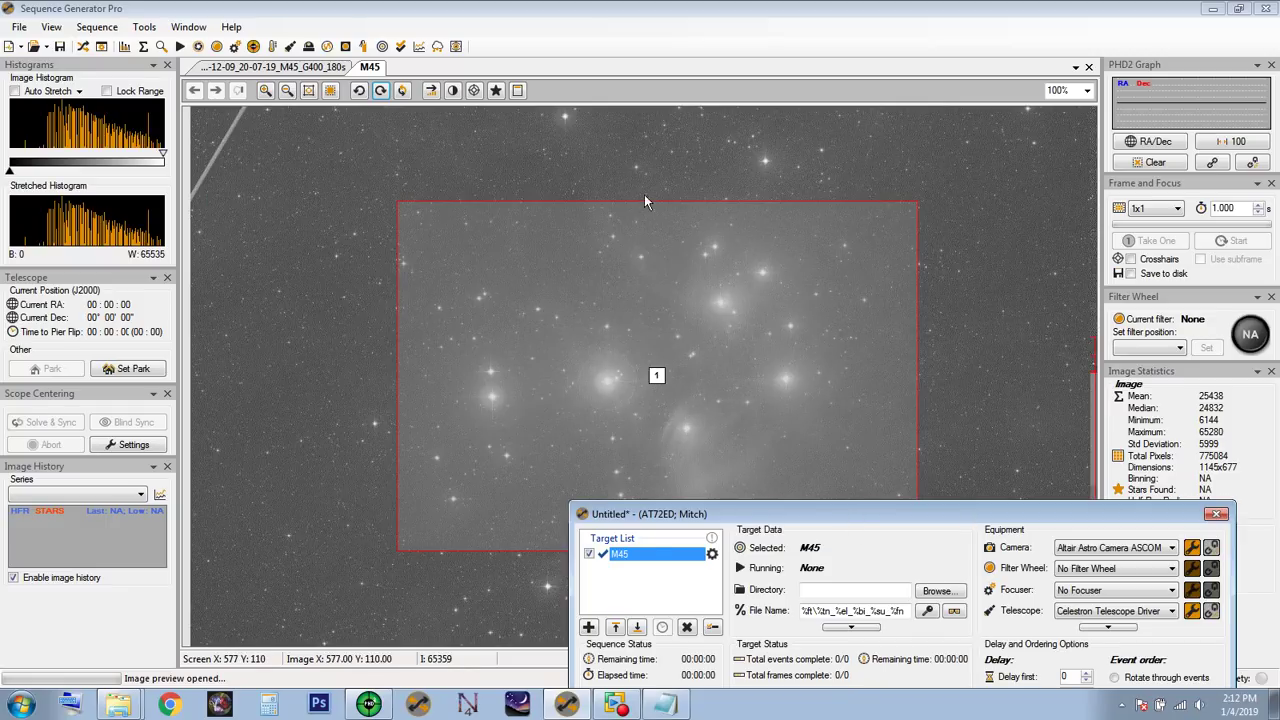
click(360, 91)
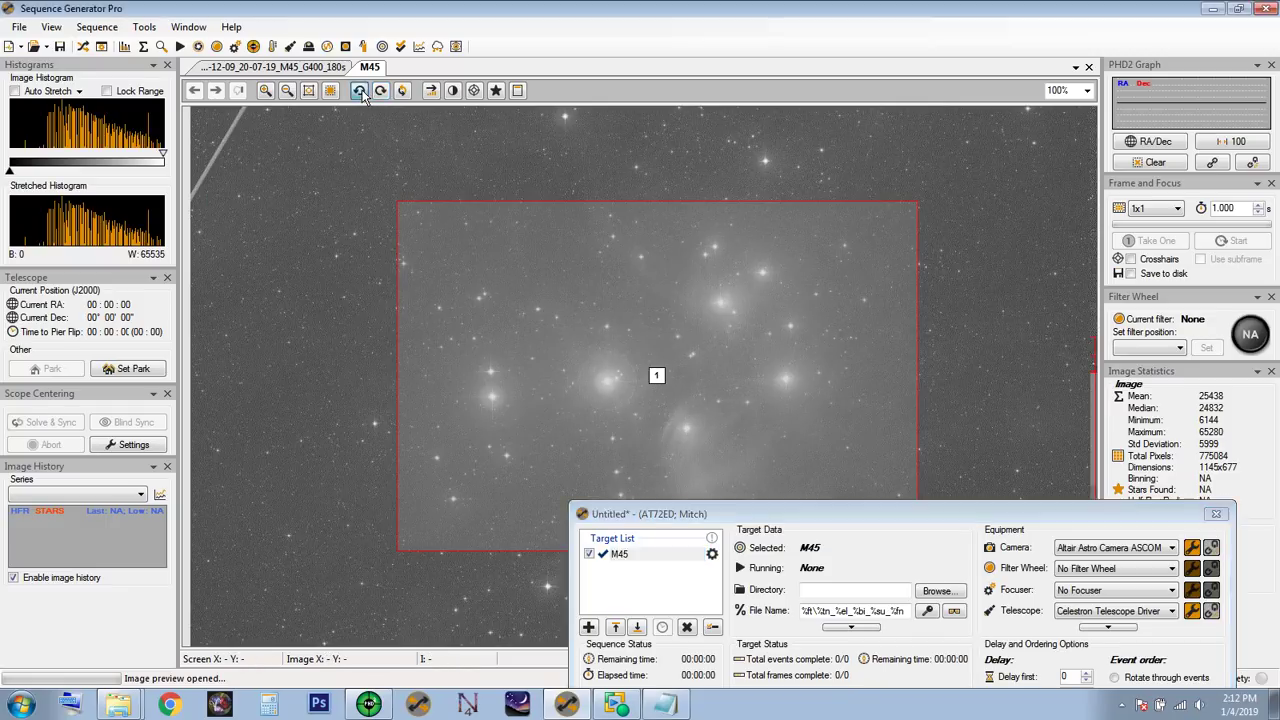
scroll(1000, 465, down, 3)
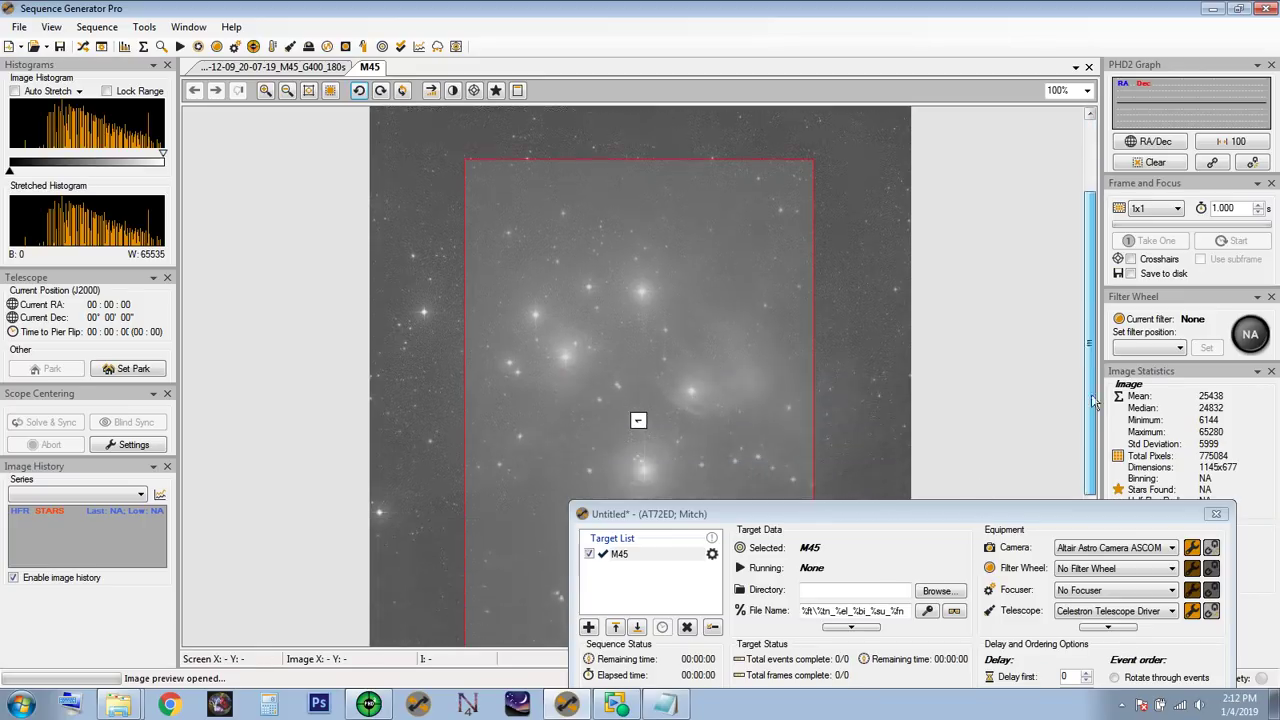
drag(803, 513, 1188, 362)
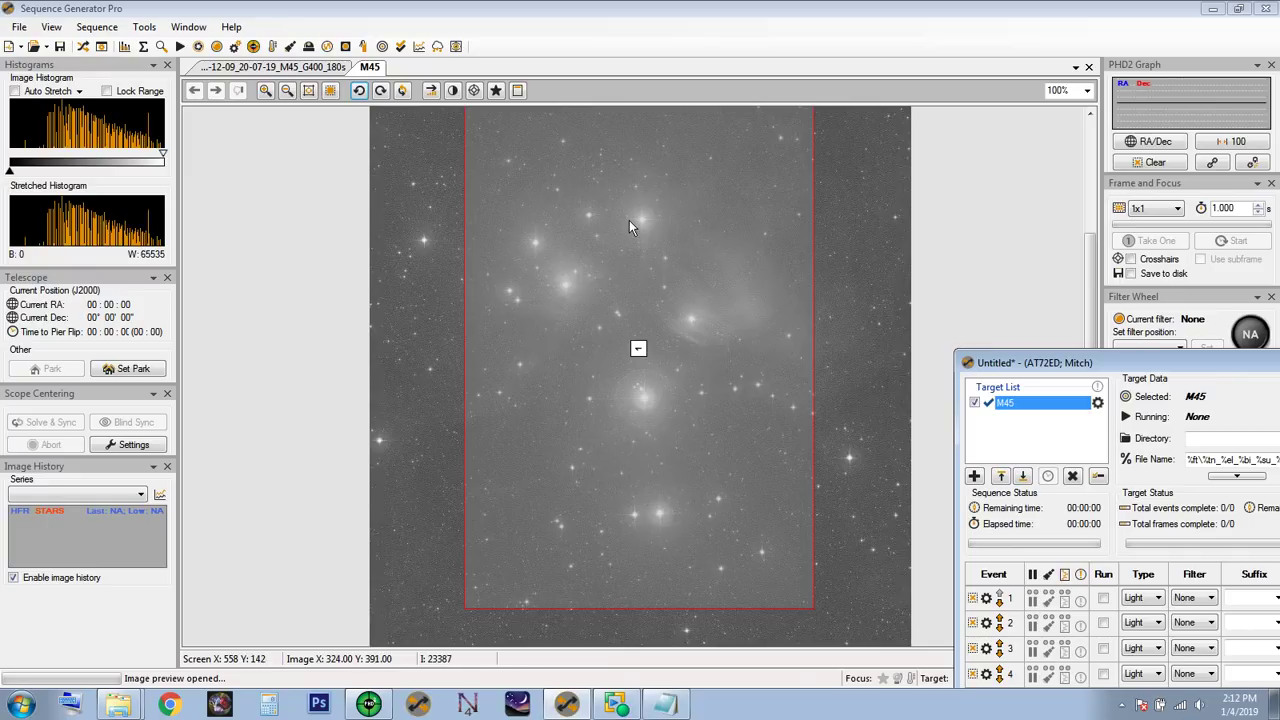
click(380, 91)
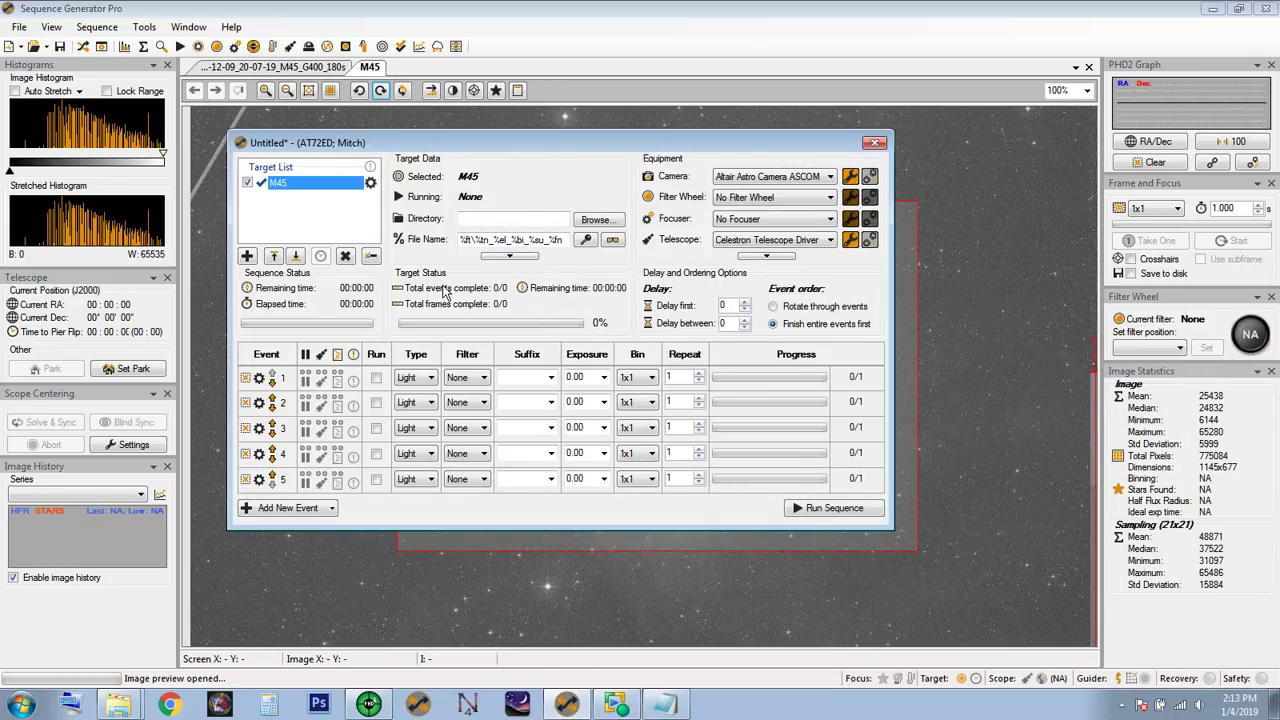
- Enable the first light event of the M45 target with a 2-minute exposure and 120 repeats
click(376, 378)
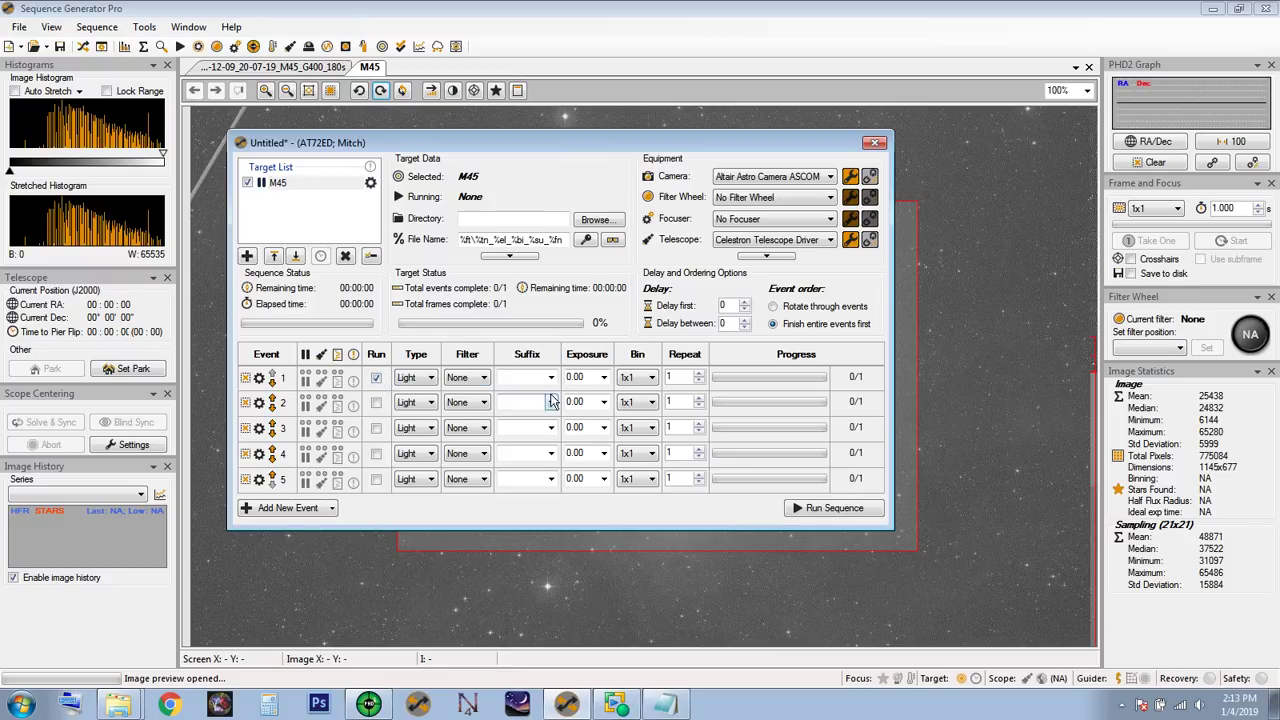
click(585, 378)
click(578, 446)
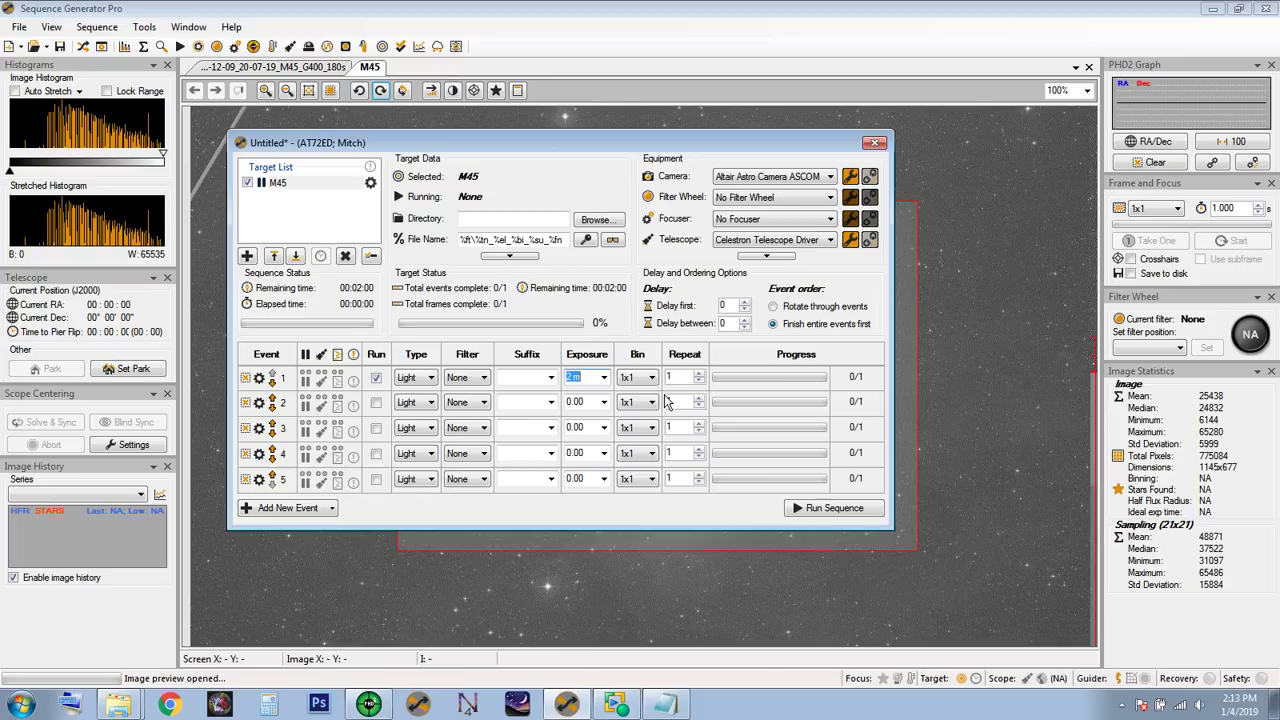
click(680, 377)
text(1)
drag(578, 148, 644, 162)
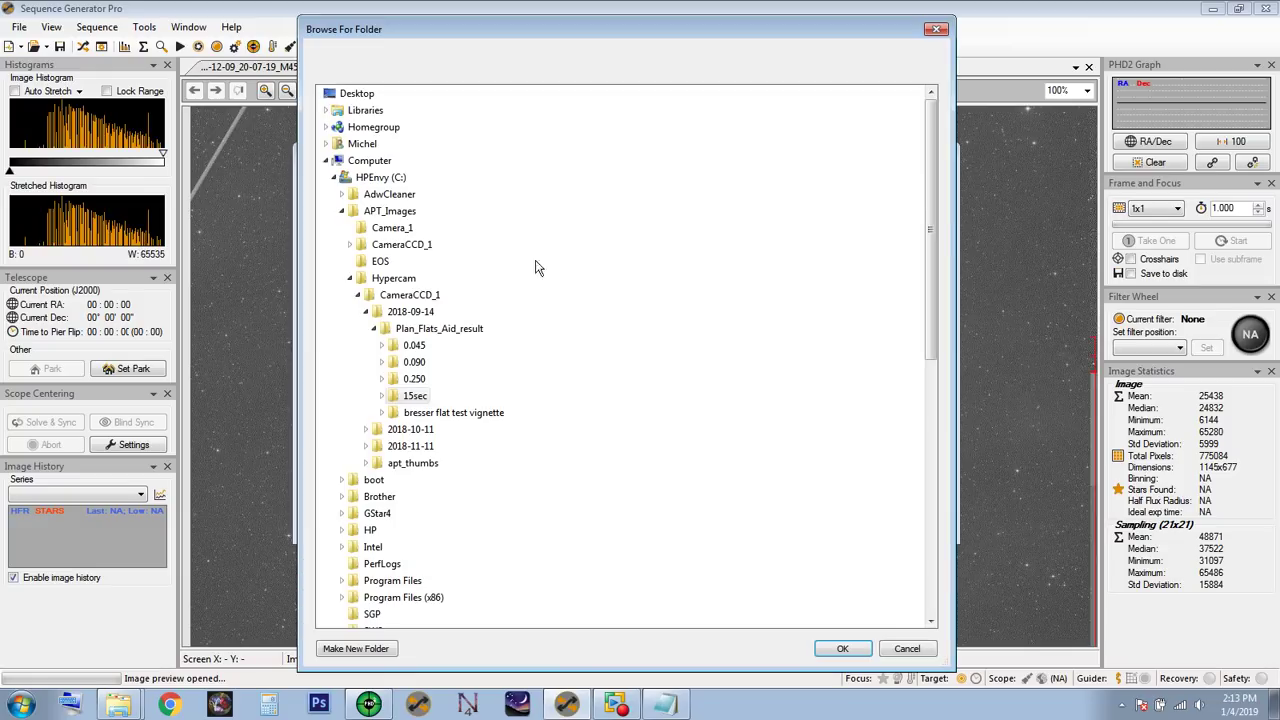
- Try to create an M45 folder inside SGP on drive C as the target's image directory
click(372, 330)
click(366, 311)
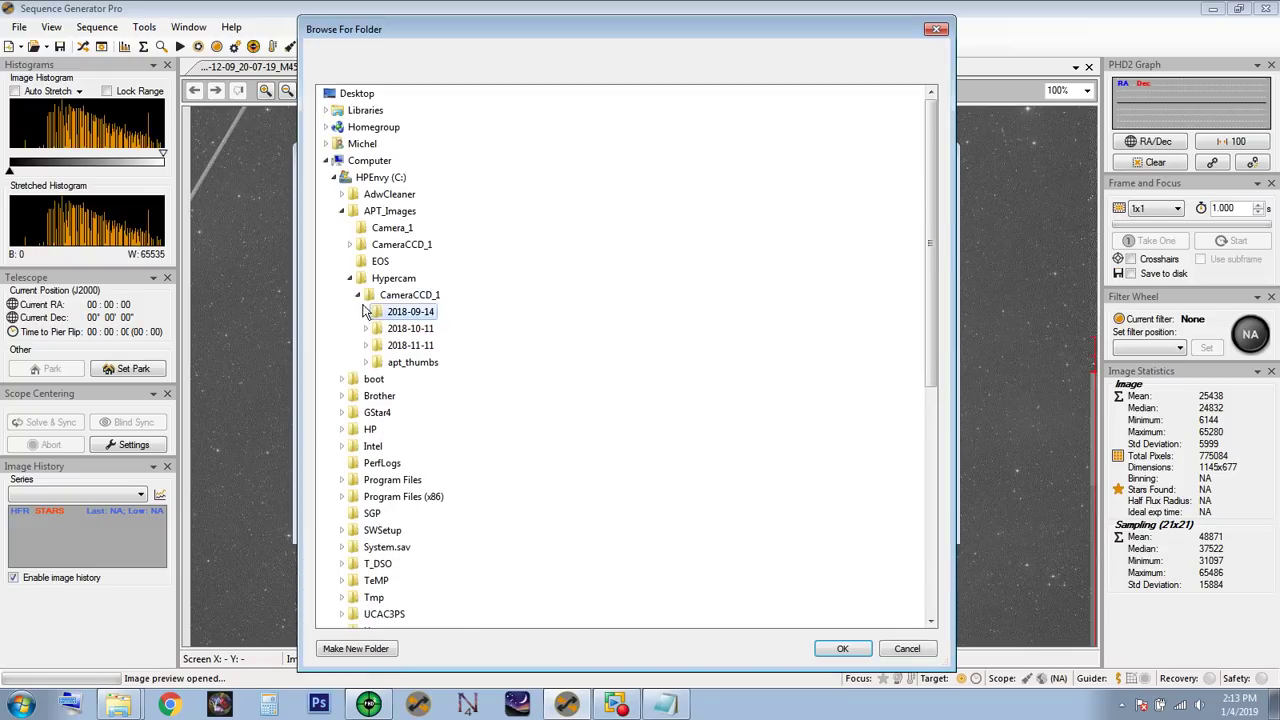
click(358, 294)
click(350, 278)
click(342, 211)
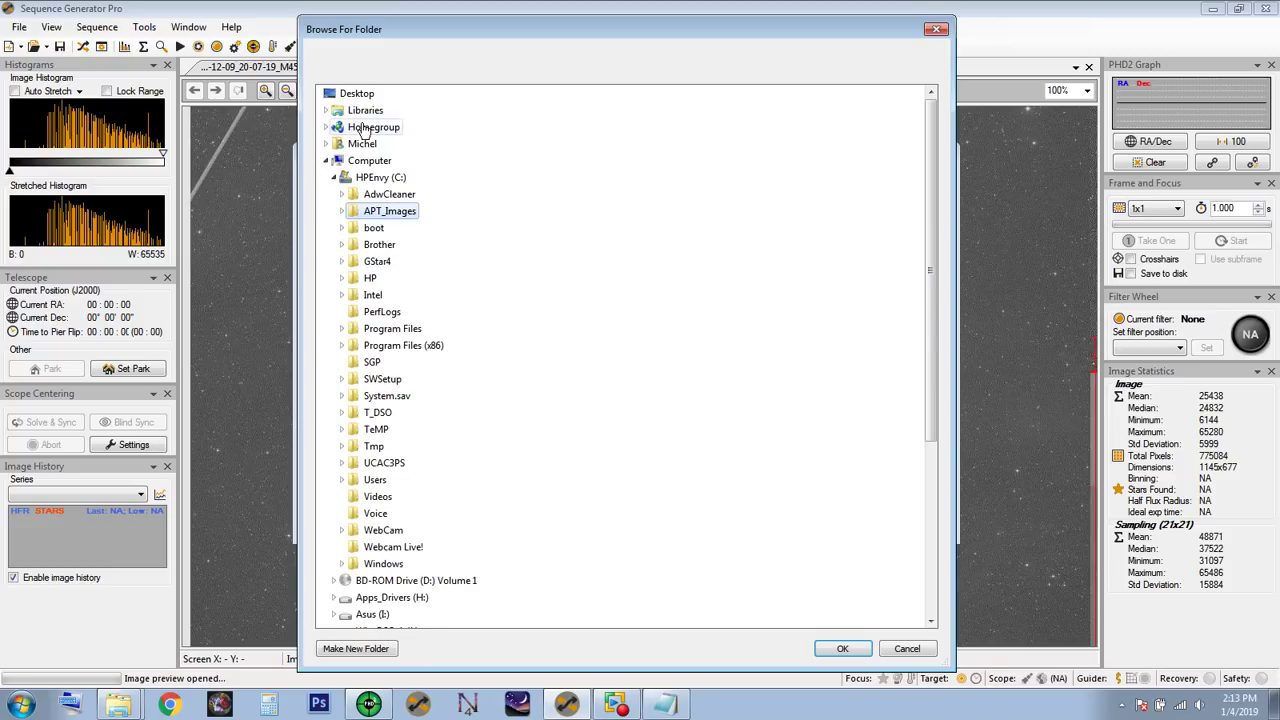
click(358, 96)
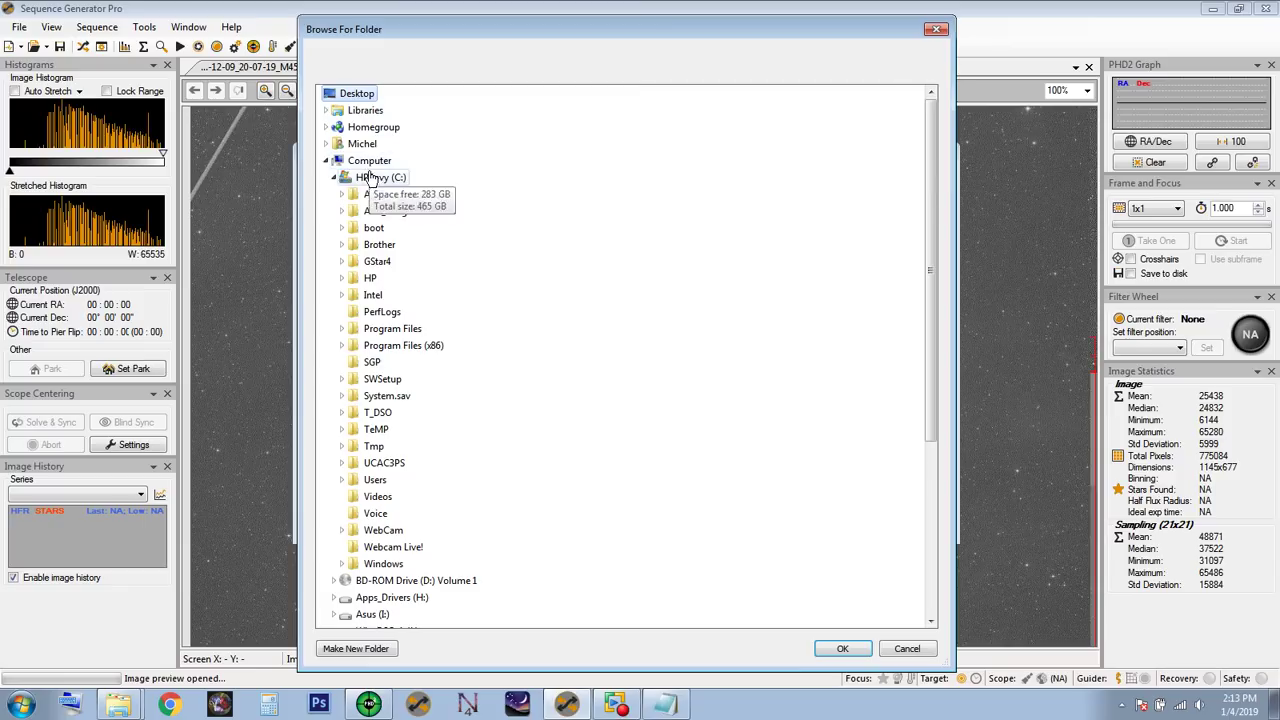
click(372, 362)
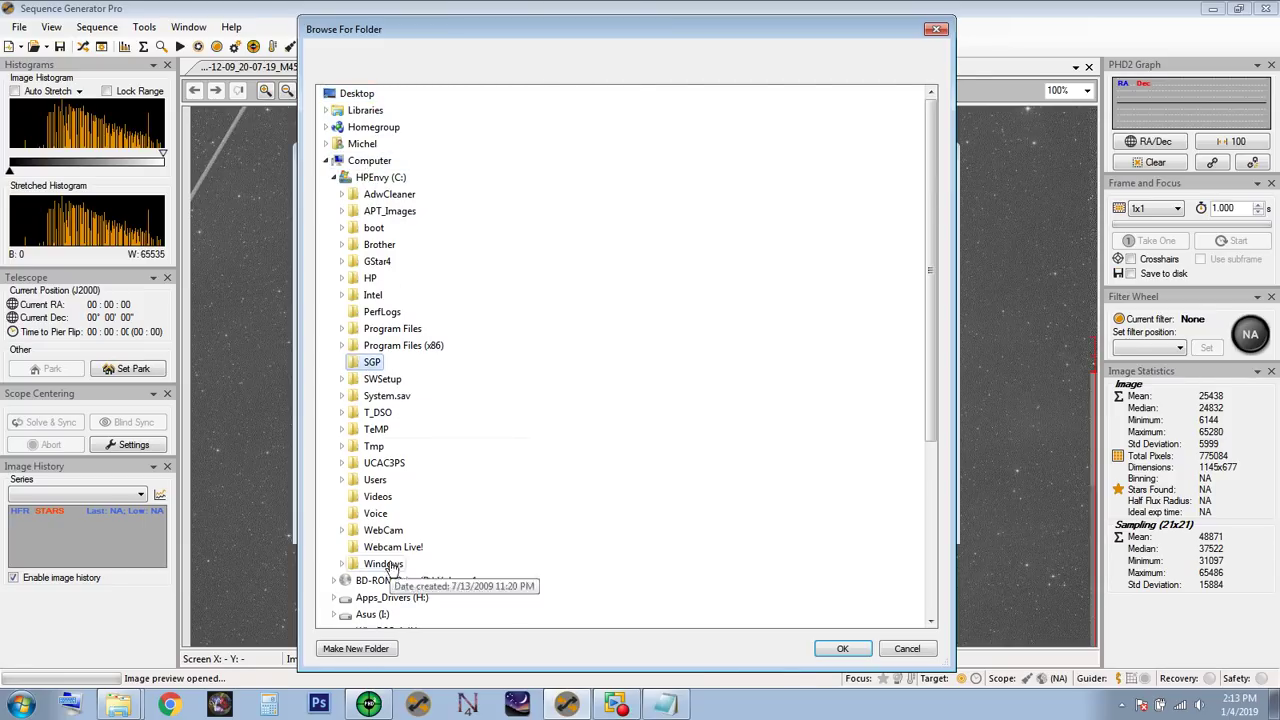
click(362, 649)
text(1)
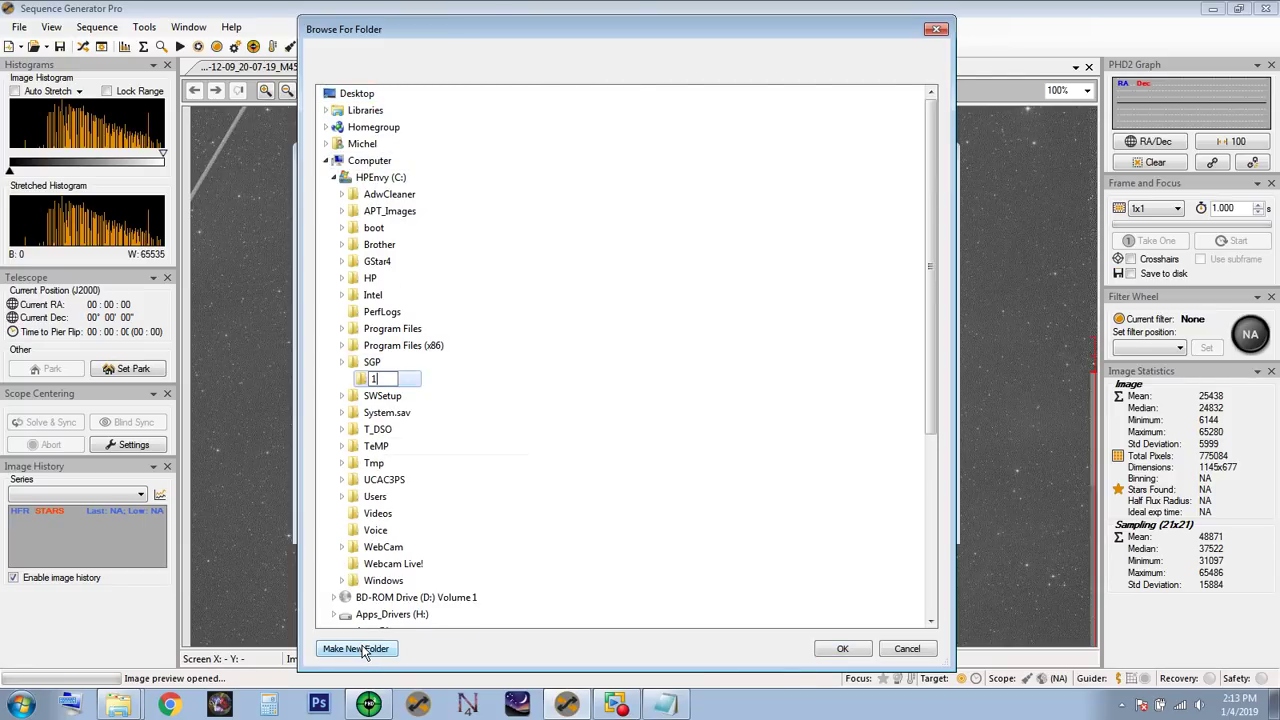
key(BackSpace)
text(M45)
click(844, 648)
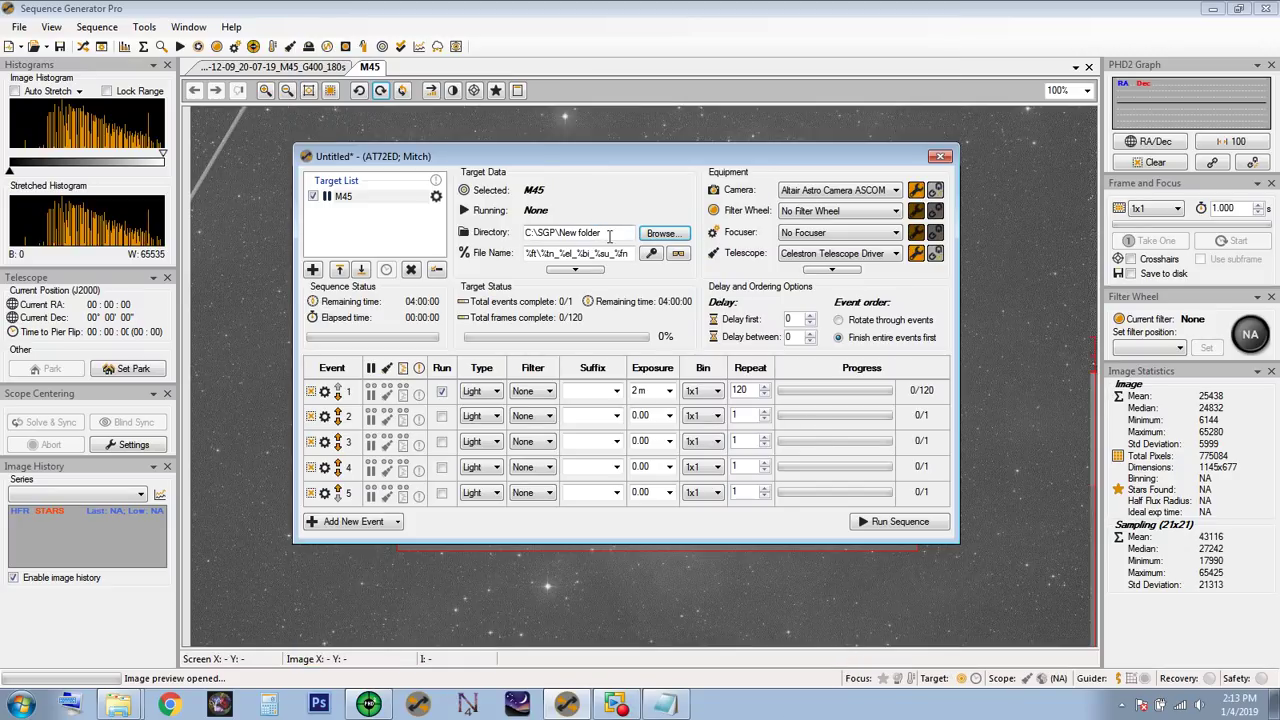
- Browse again for the target's image directory and create a folder named M4 inside the desktop's SGP folder
click(661, 235)
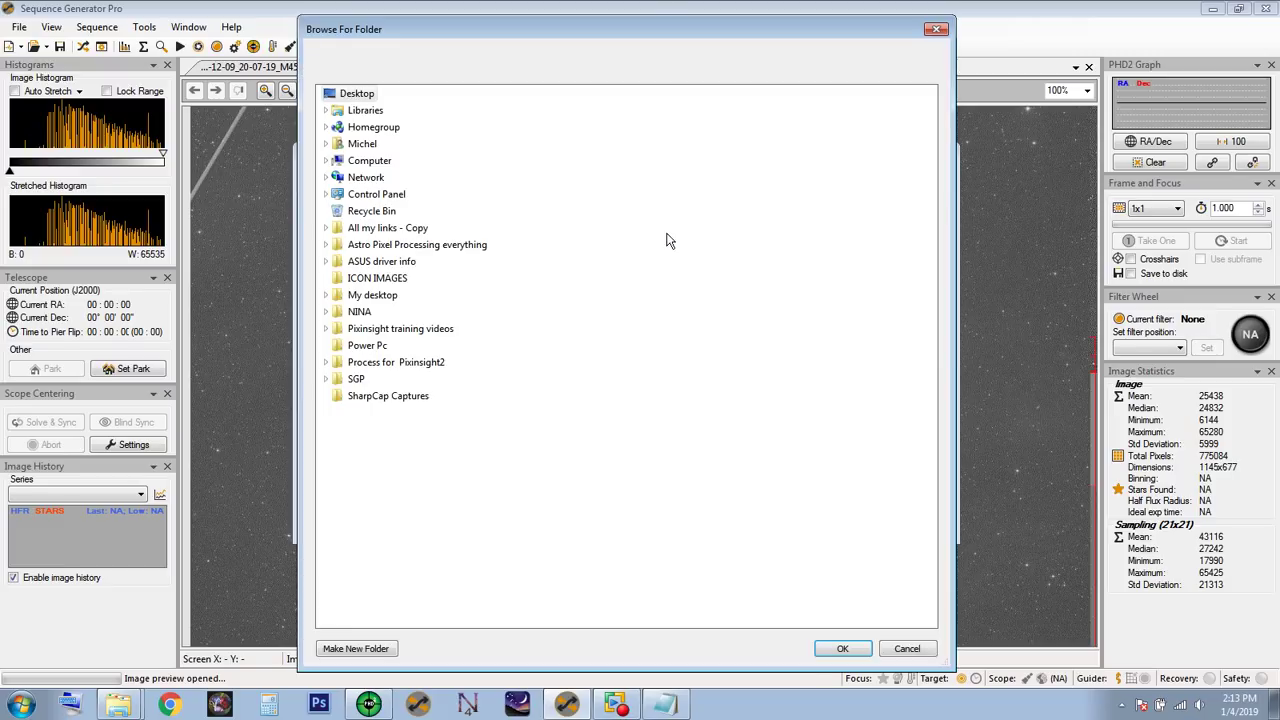
click(326, 379)
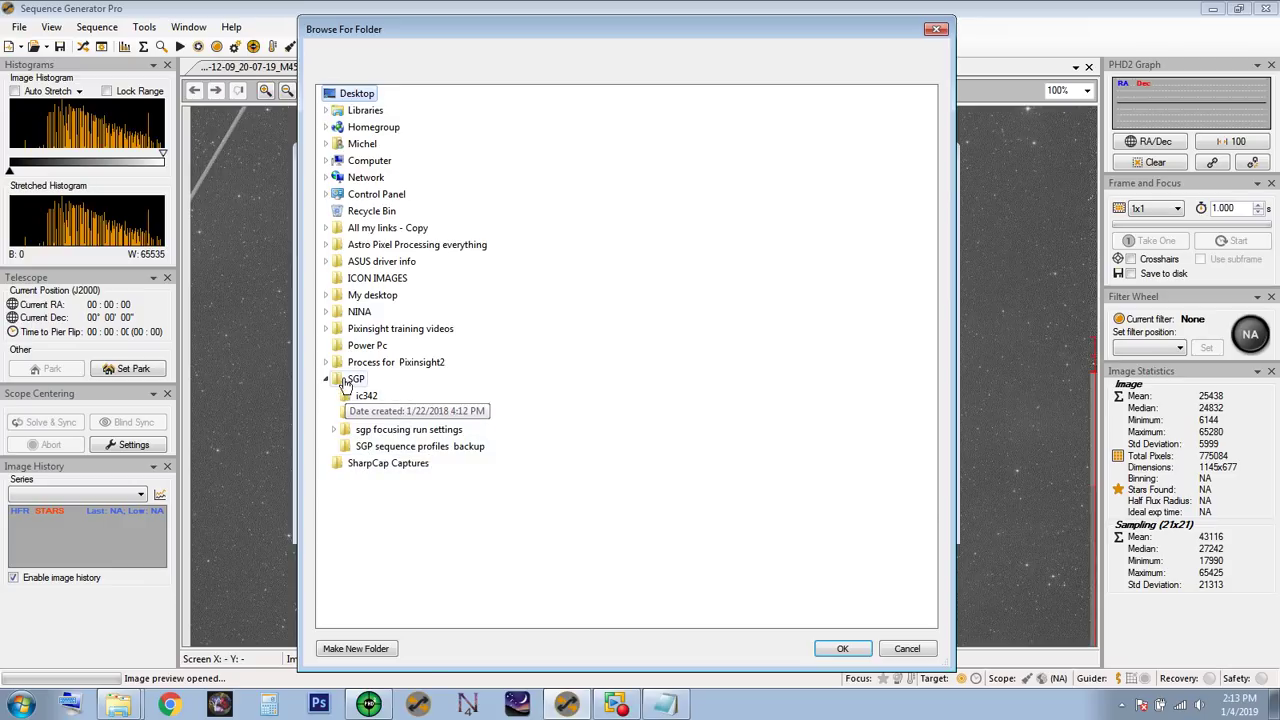
click(350, 380)
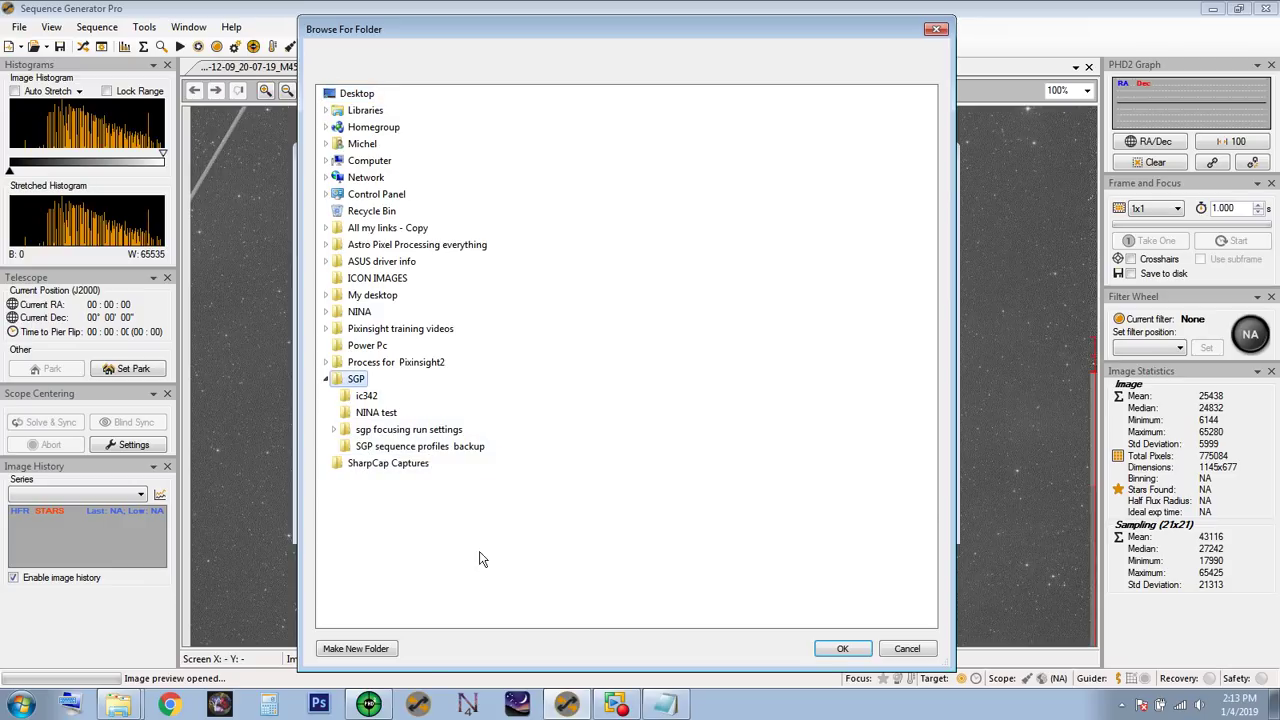
click(352, 652)
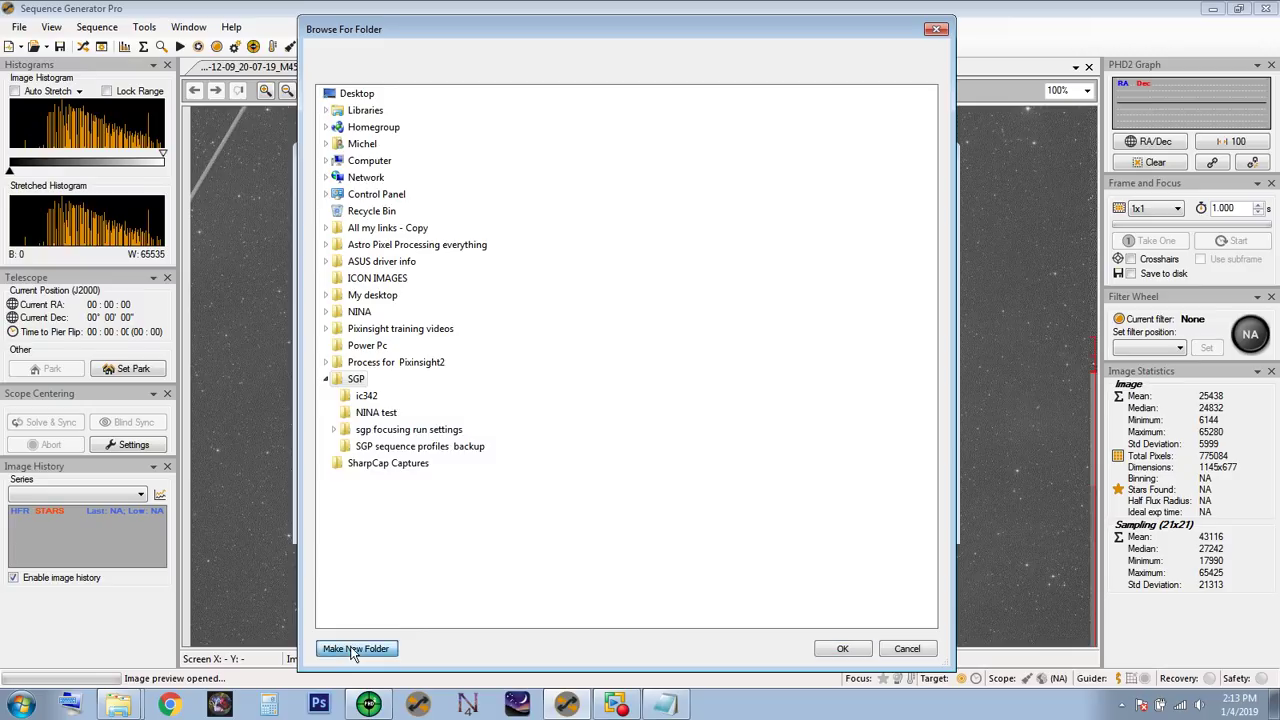
text(M4)
key(Return)
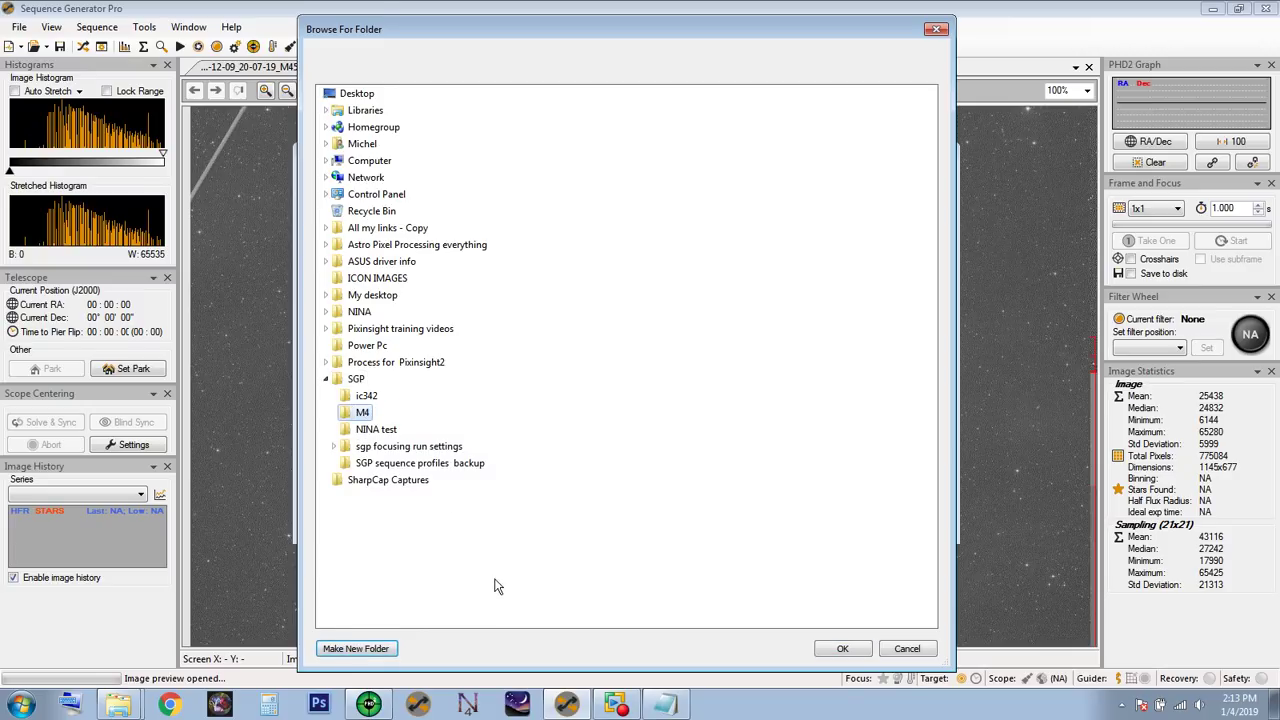
- Rename the new M4 folder to M45 and set it as the target's image directory
right_click(349, 412)
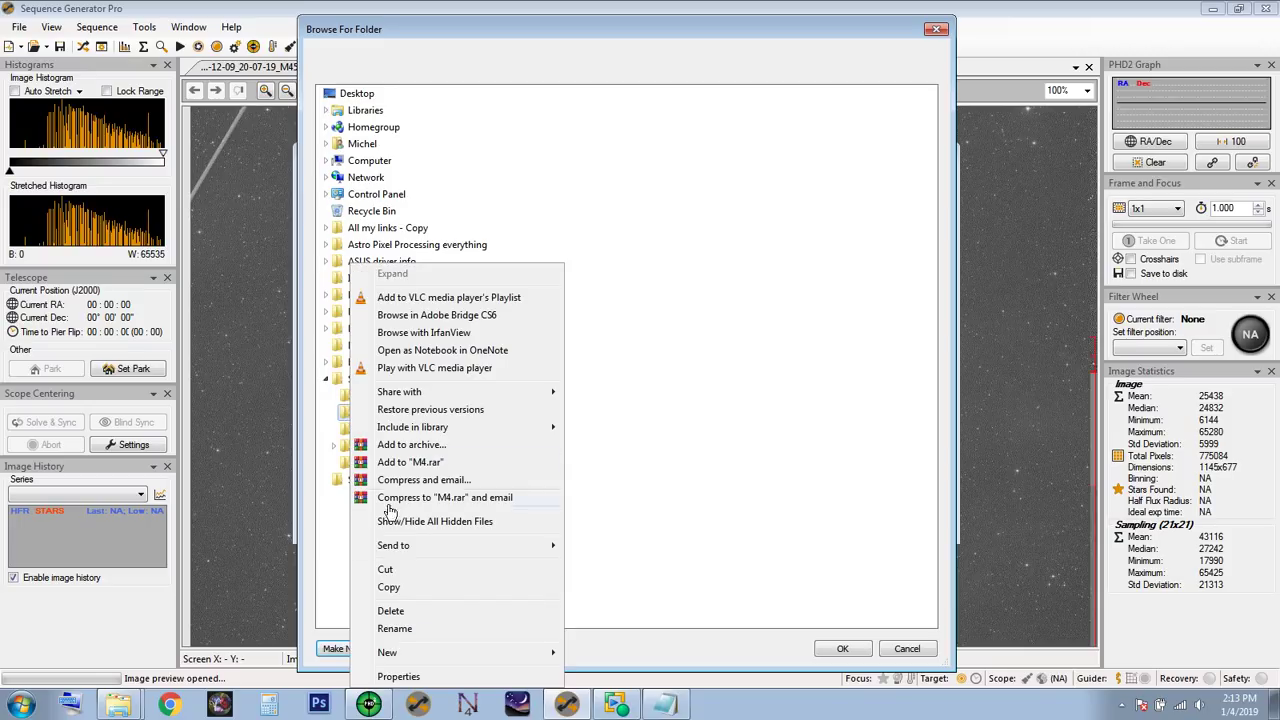
click(396, 620)
key(End)
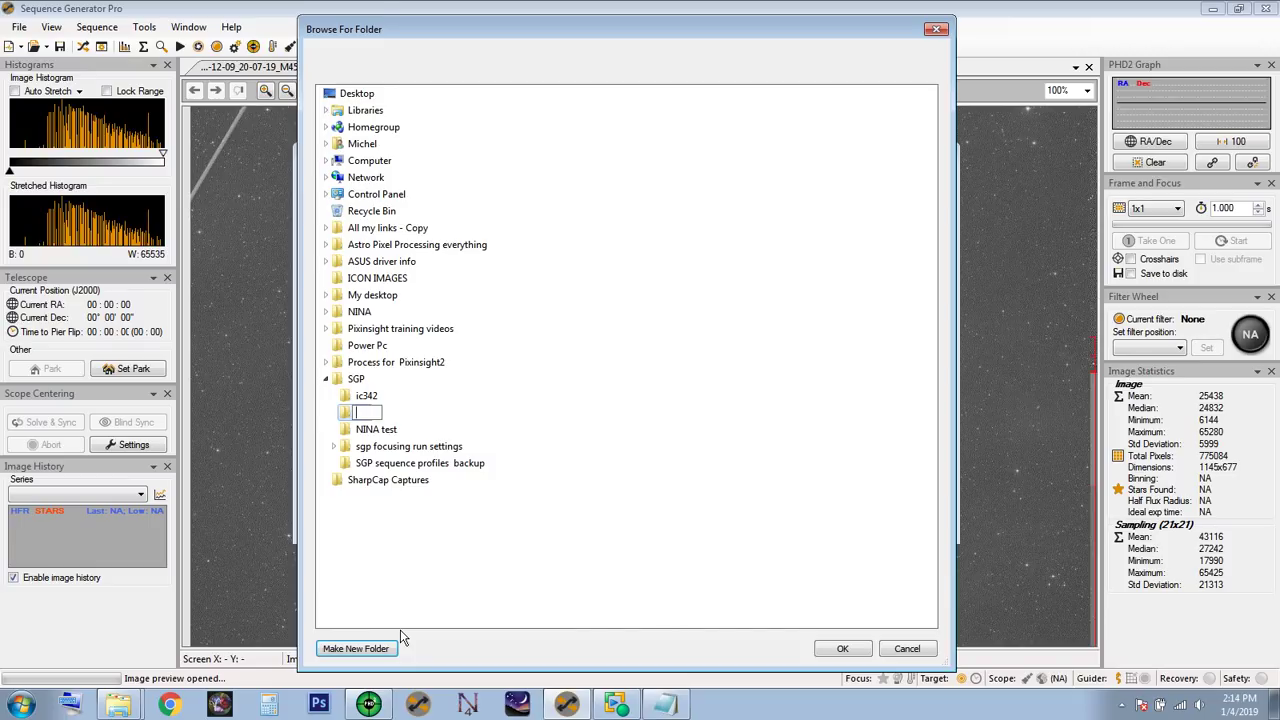
text(M45)
click(343, 413)
click(843, 649)
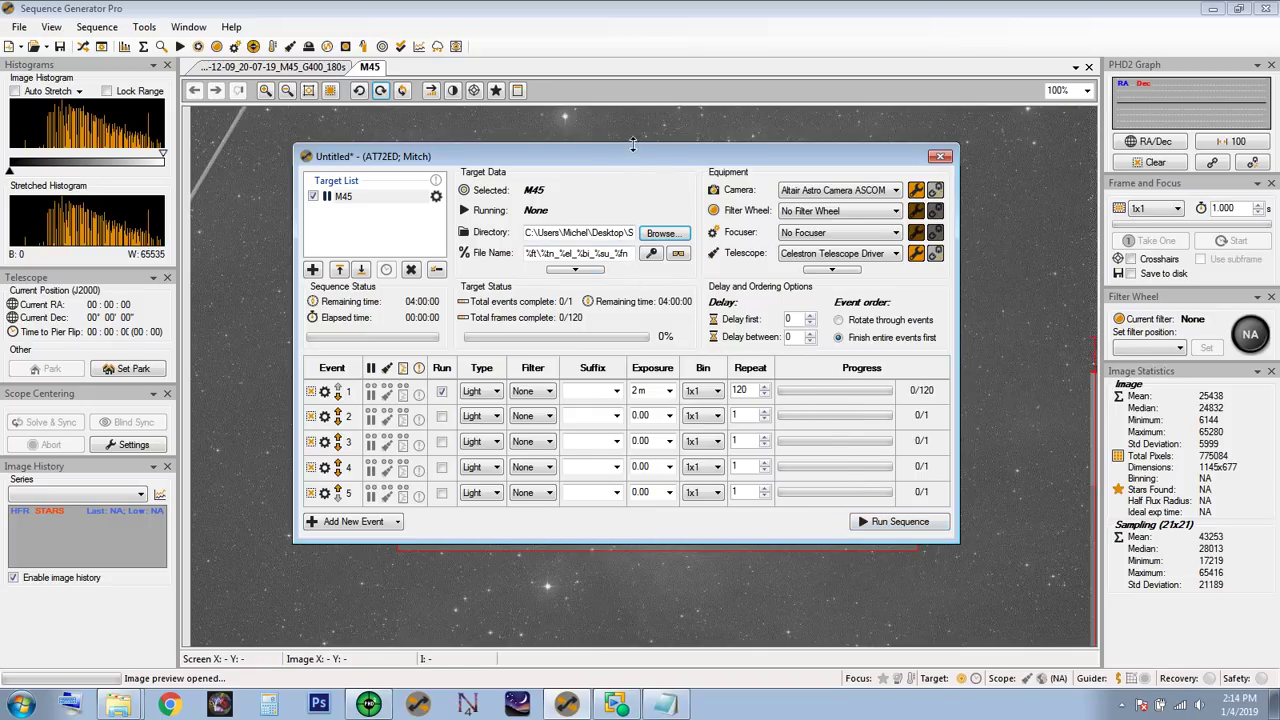
- Check the PHD2 Guiding window and minimize it to return to the M45 sequence
drag(600, 156, 554, 140)
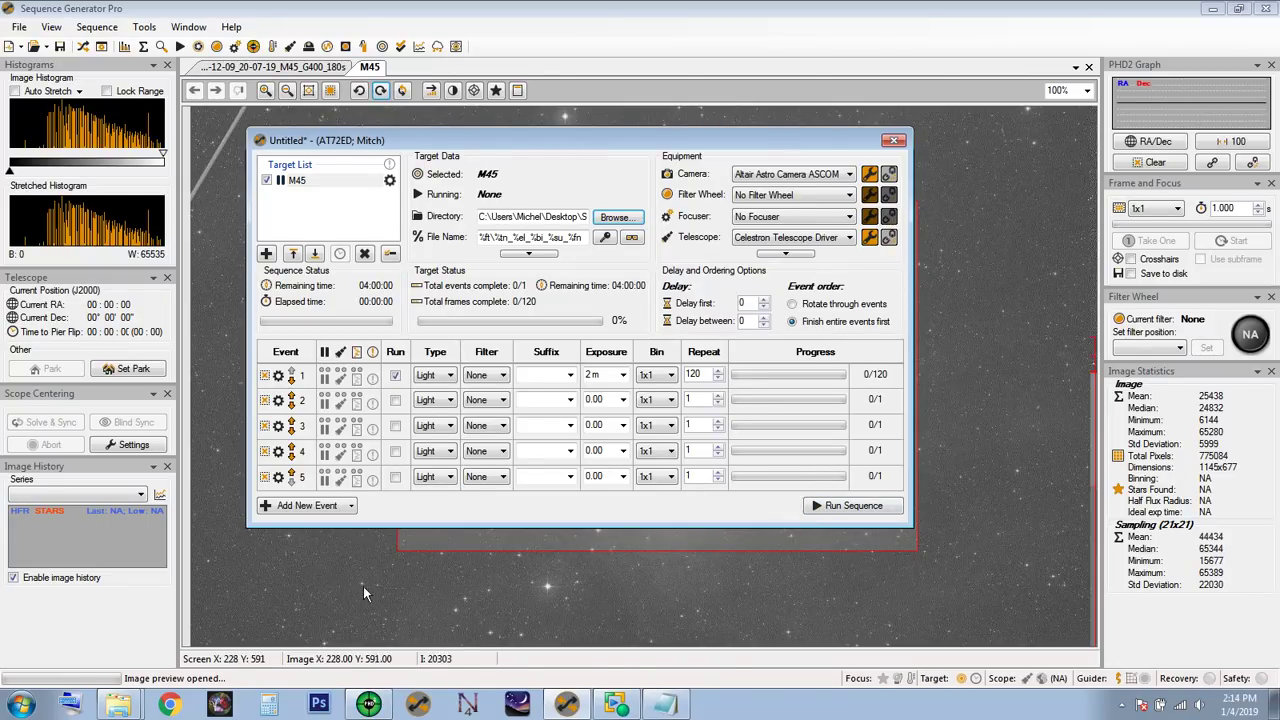
click(368, 704)
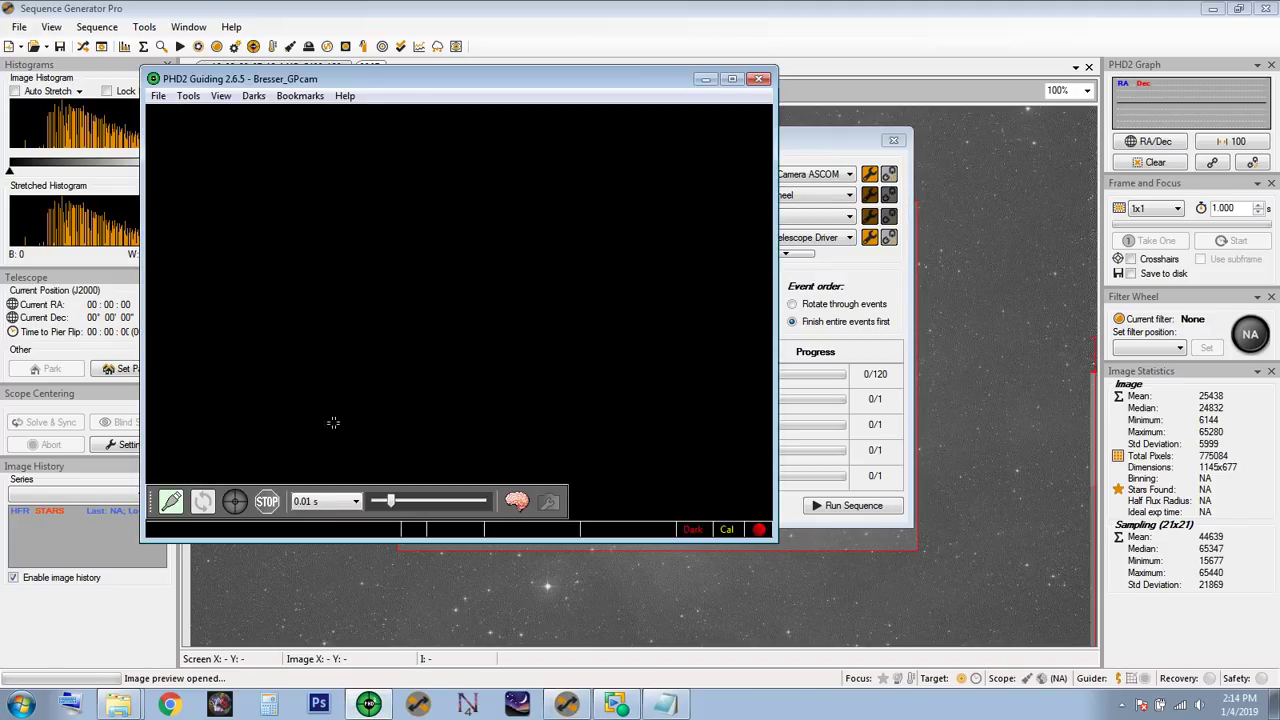
click(704, 80)
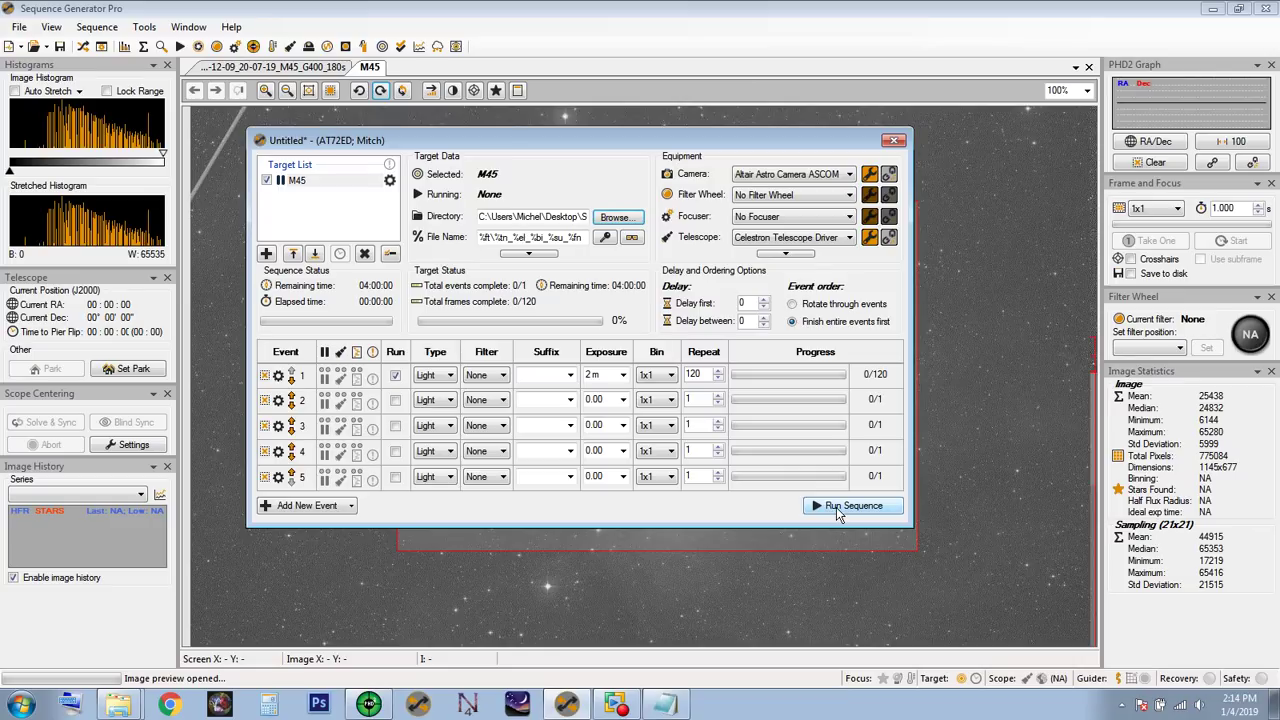
- Enable "Slew to" when the M45 target starts in its settings, keeping "Center on" enabled and camera rotation off
click(390, 182)
click(390, 182)
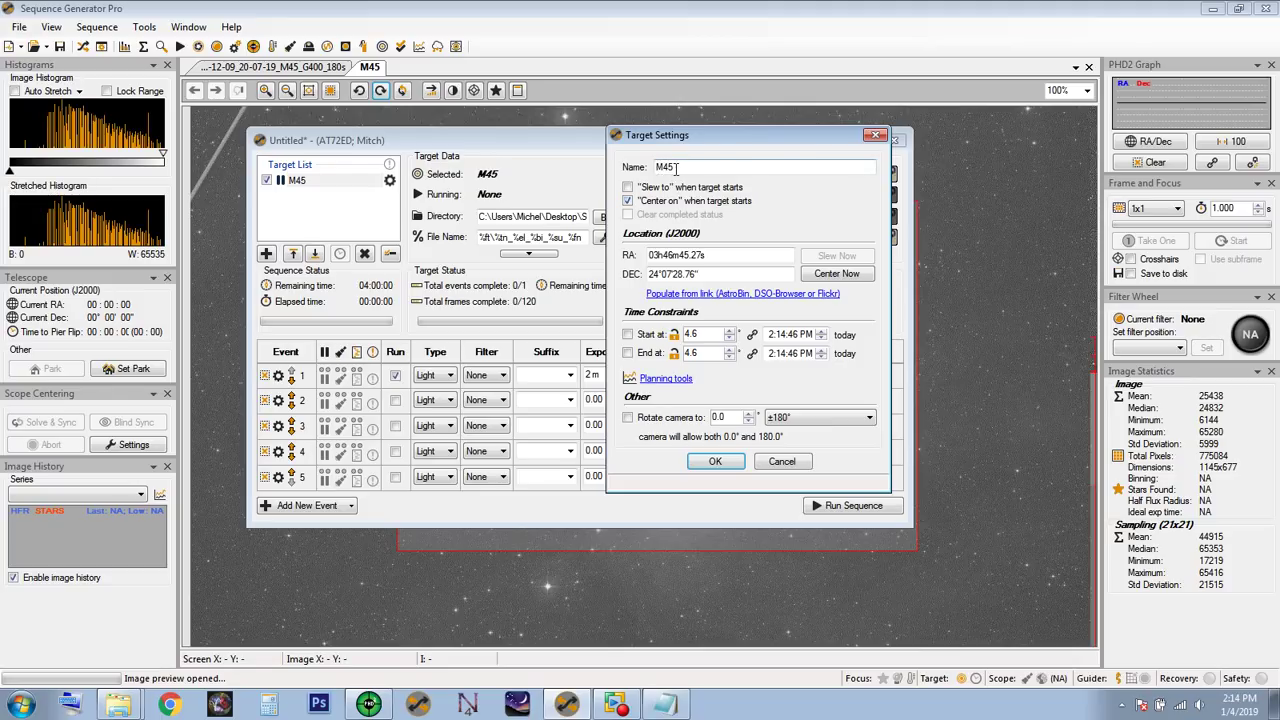
click(675, 168)
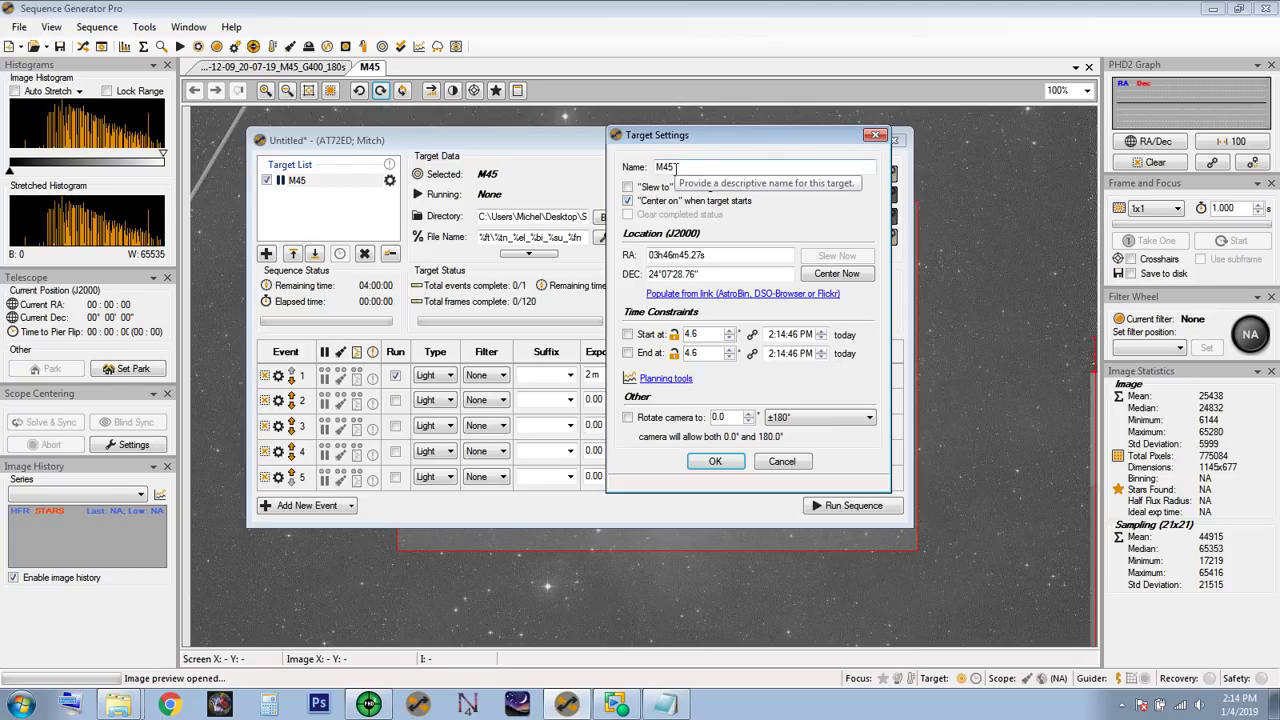
click(628, 187)
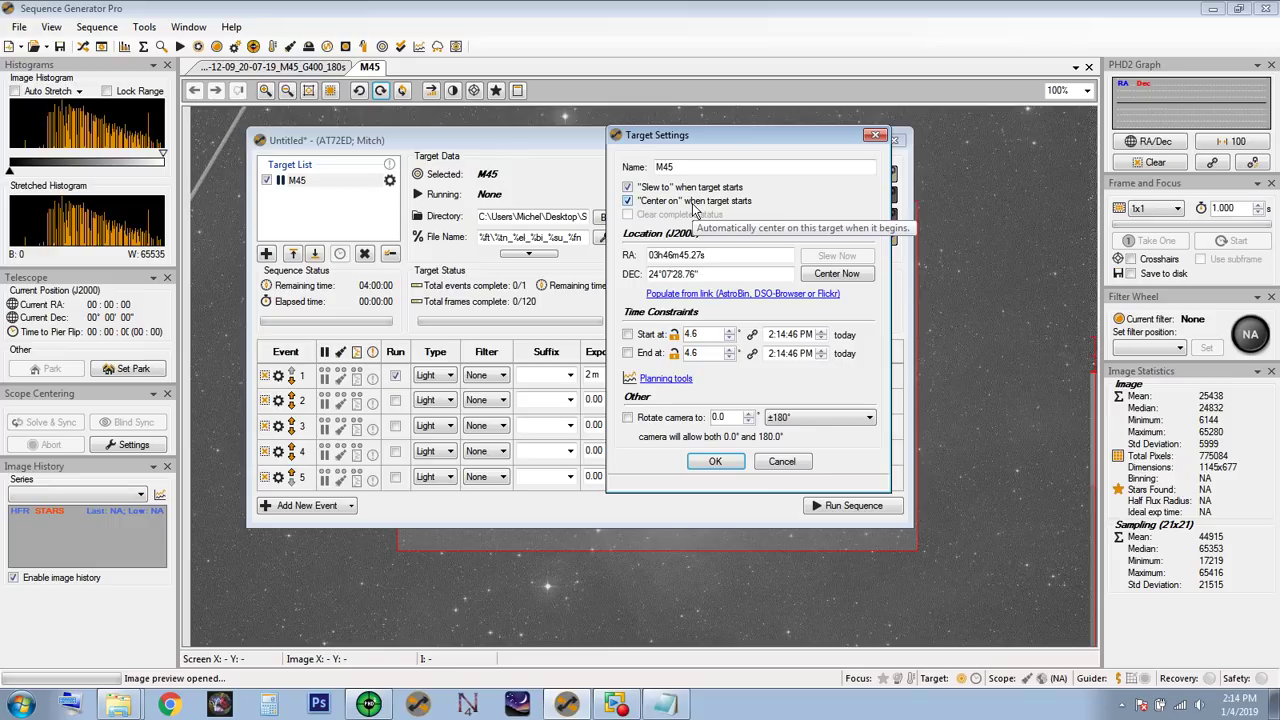
click(628, 418)
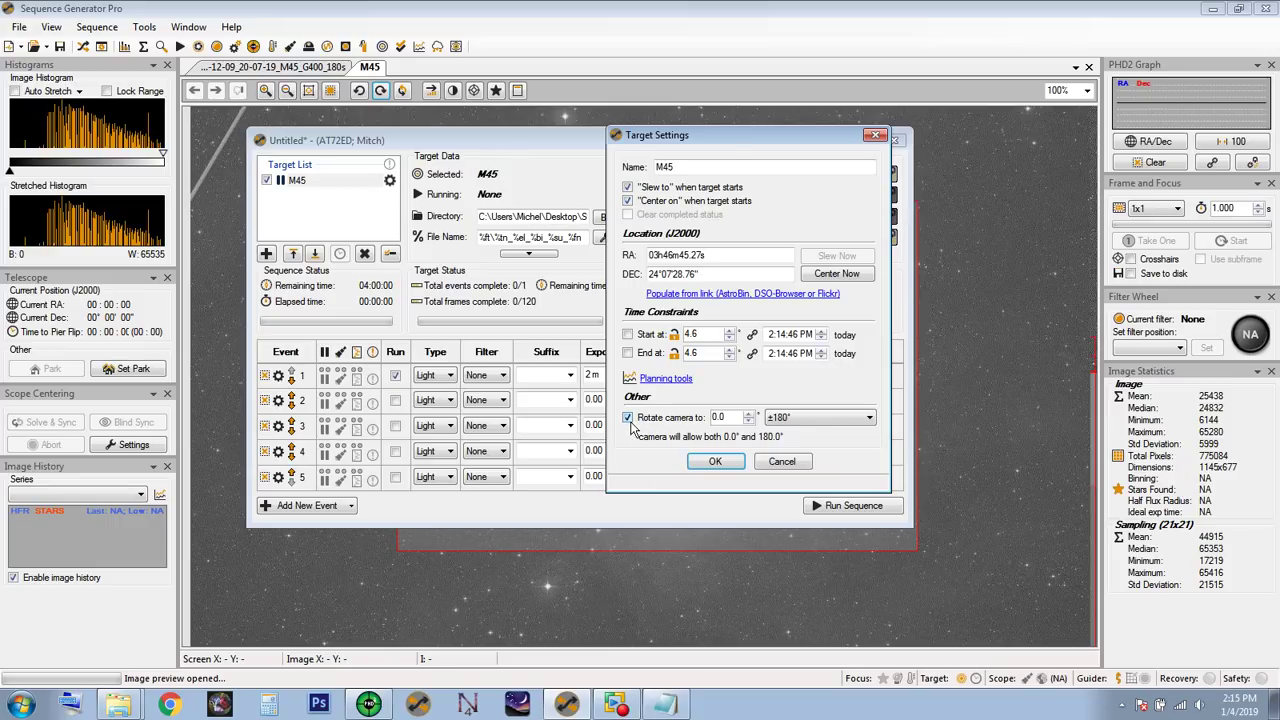
click(628, 418)
click(715, 462)
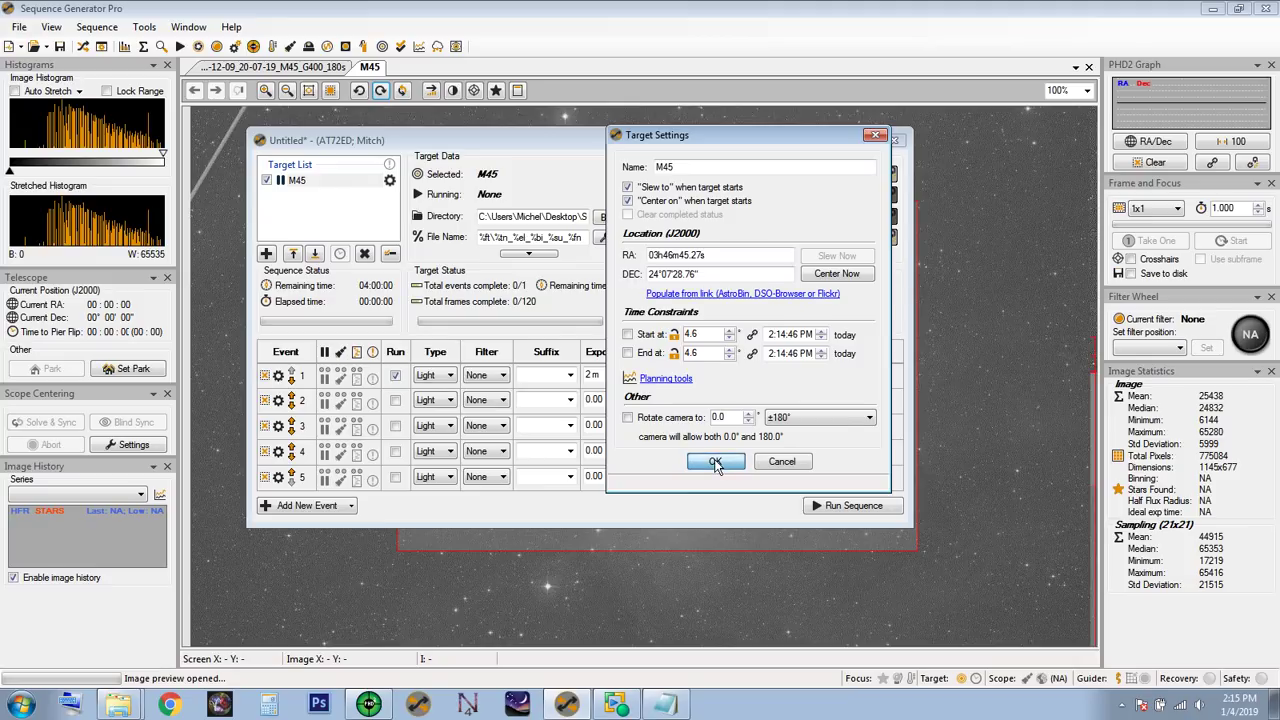
- Set the suffix of the first M45 light event to Hyper
drag(570, 140, 538, 126)
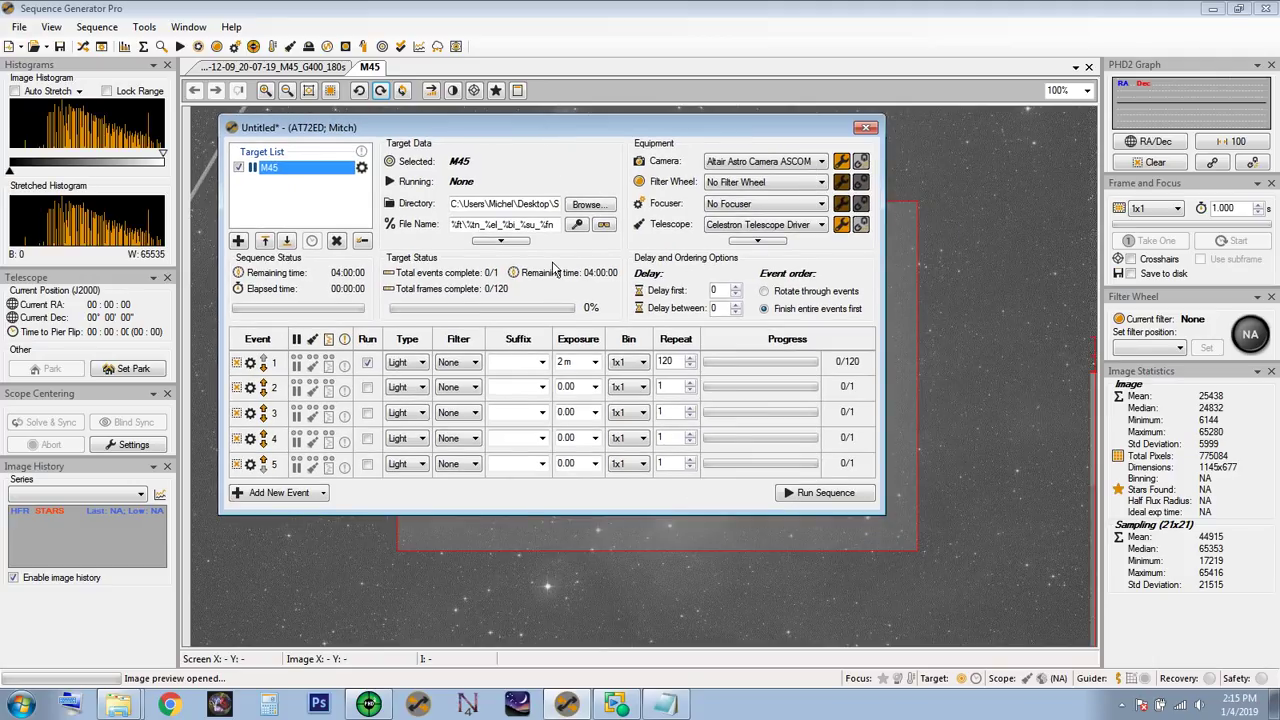
drag(521, 137, 563, 163)
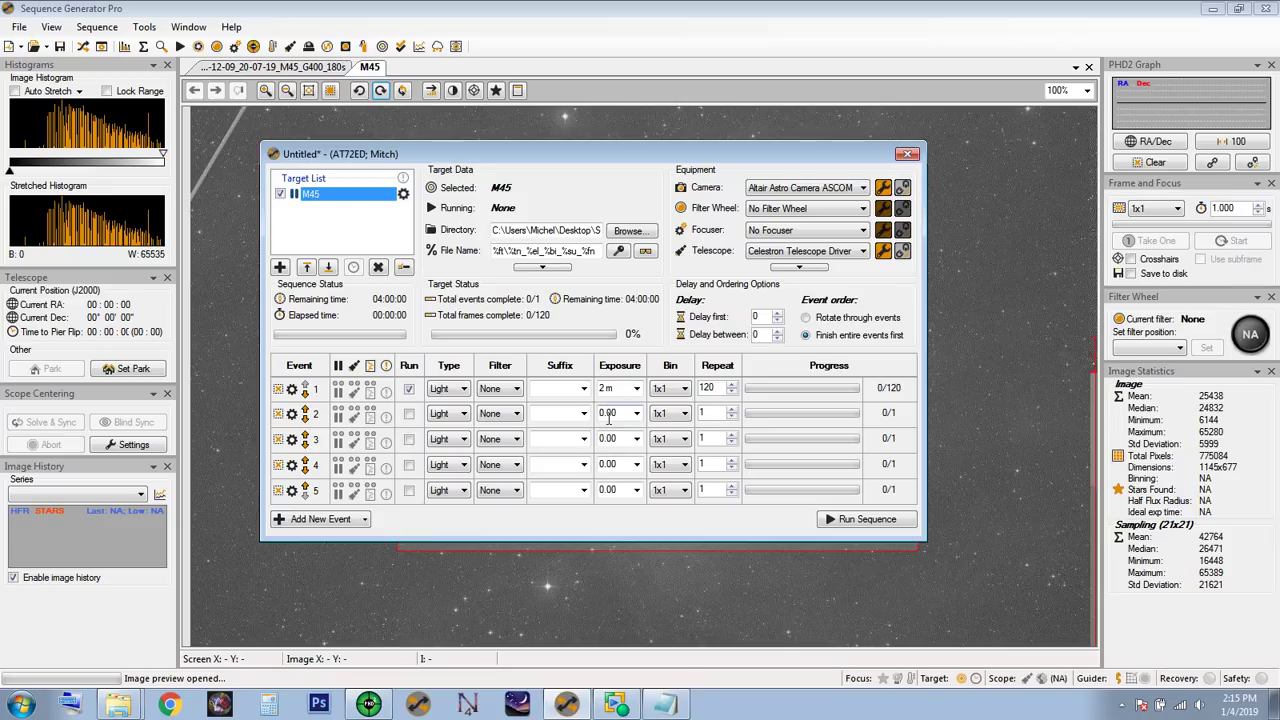
click(556, 388)
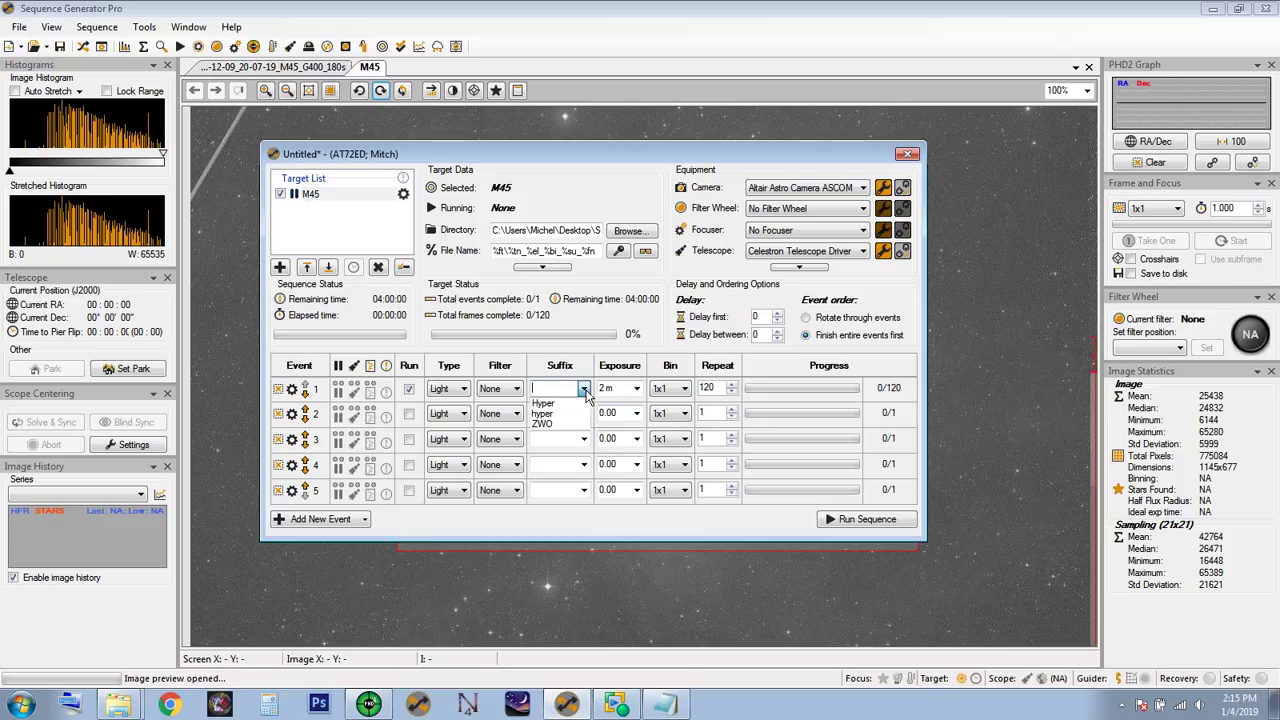
click(546, 404)
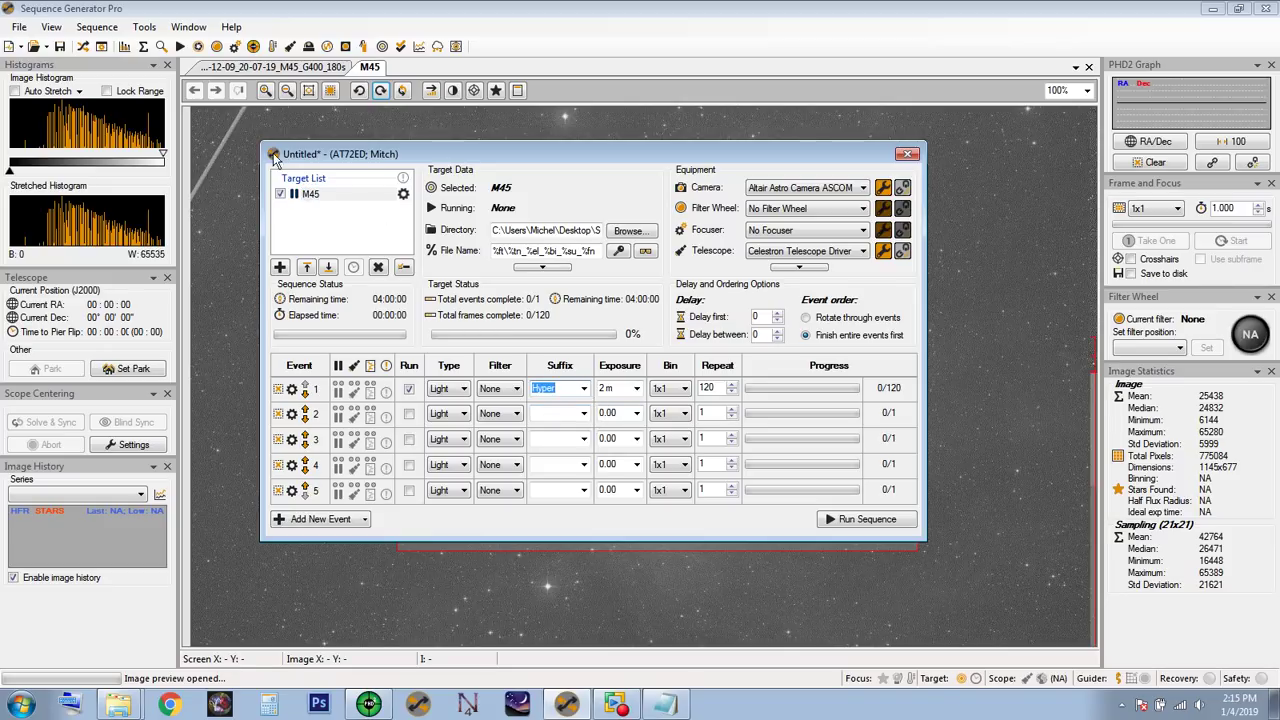
- Save the sequence as M45.sgf in the SGP folder on the desktop
click(20, 27)
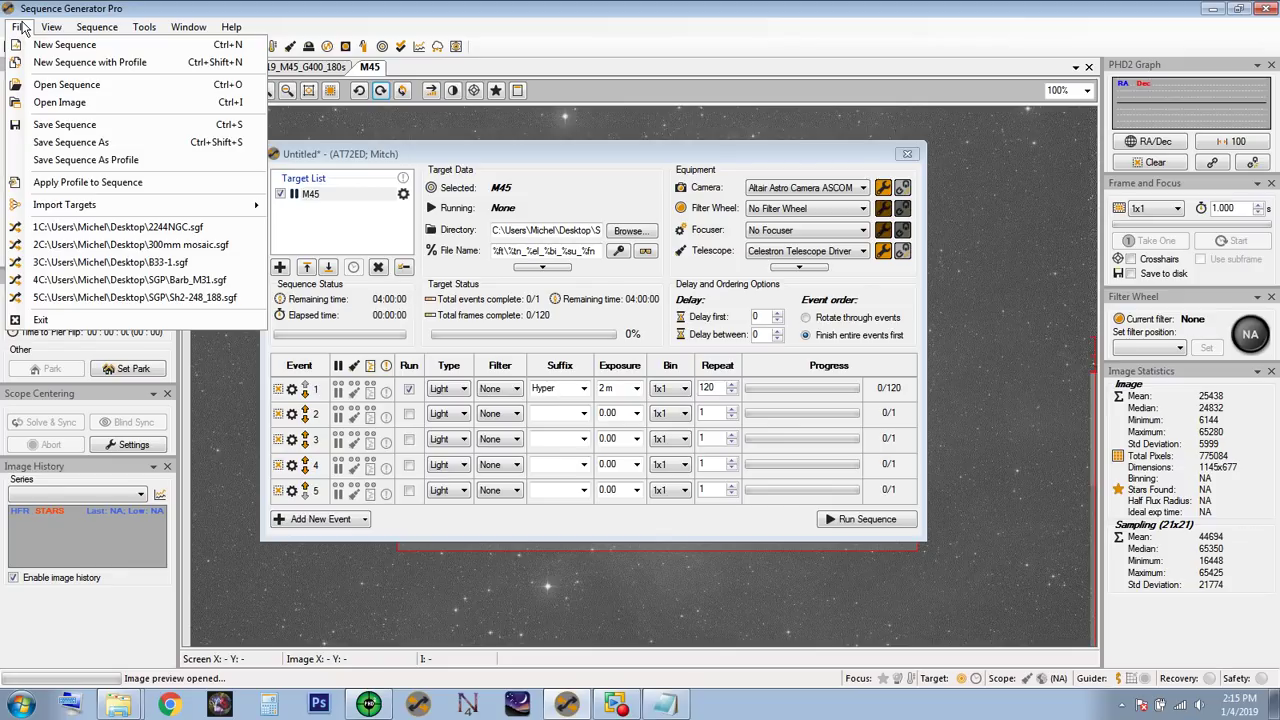
click(99, 143)
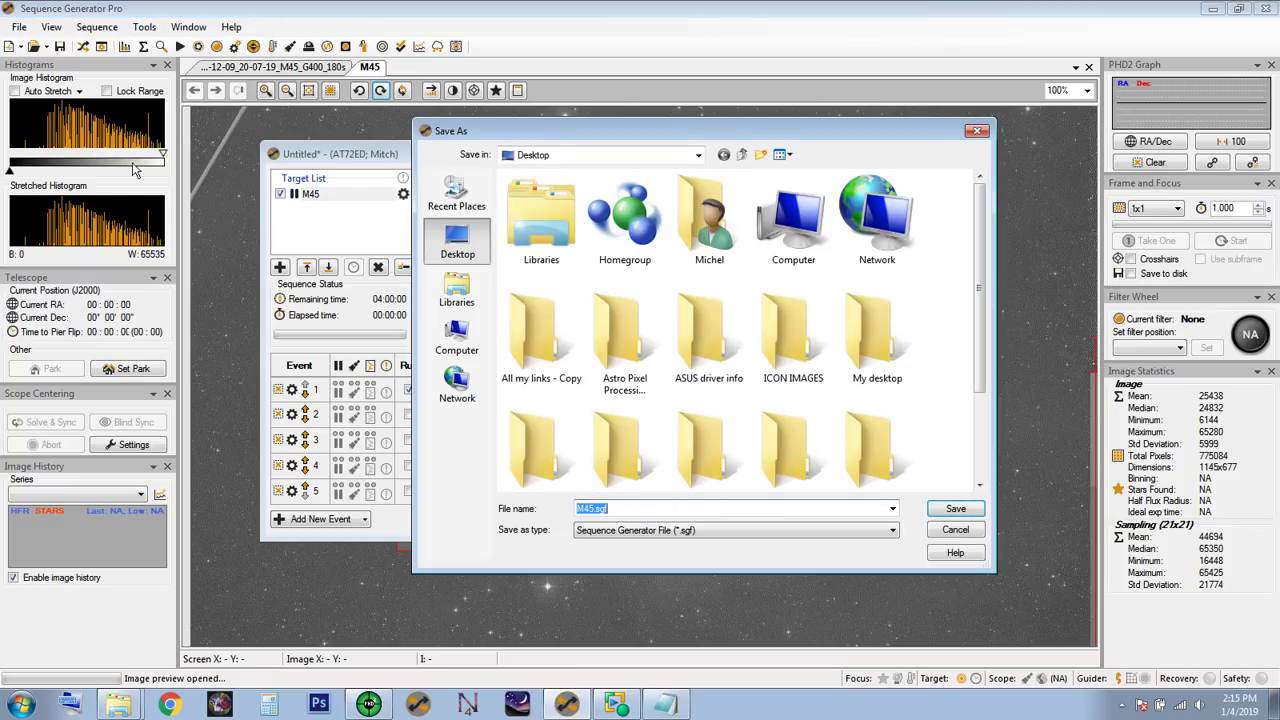
click(645, 510)
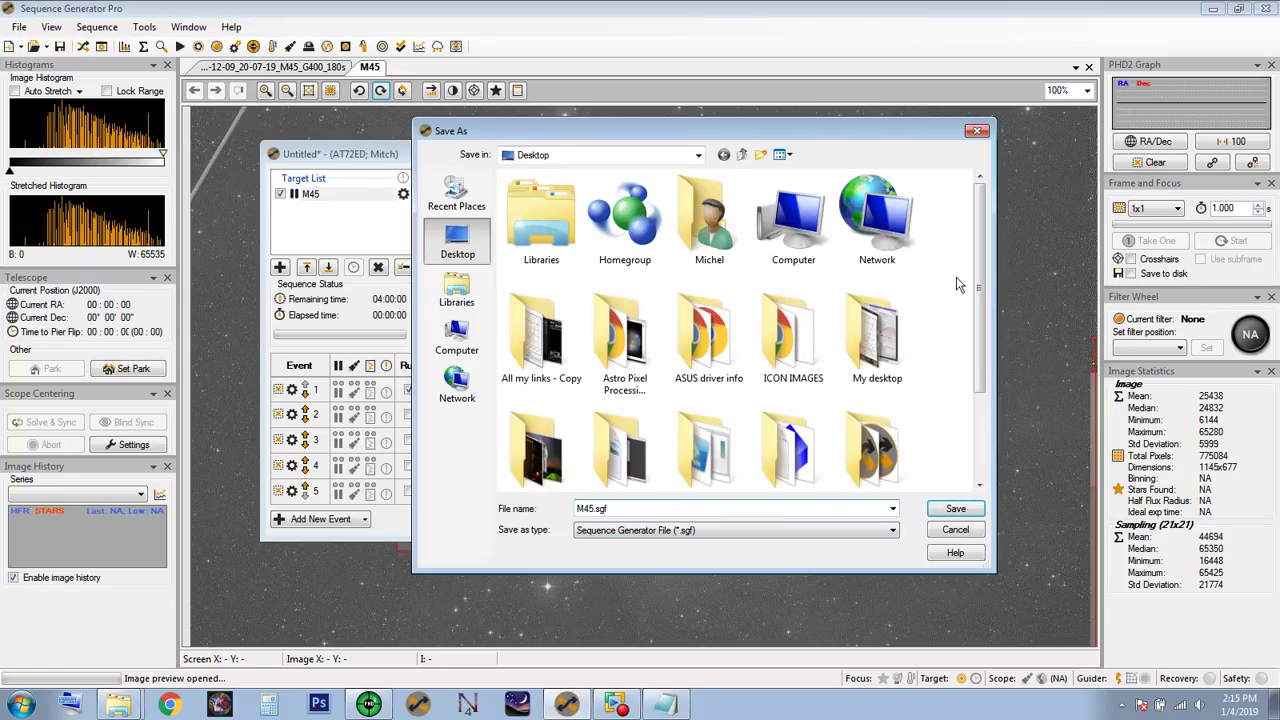
drag(984, 273, 985, 347)
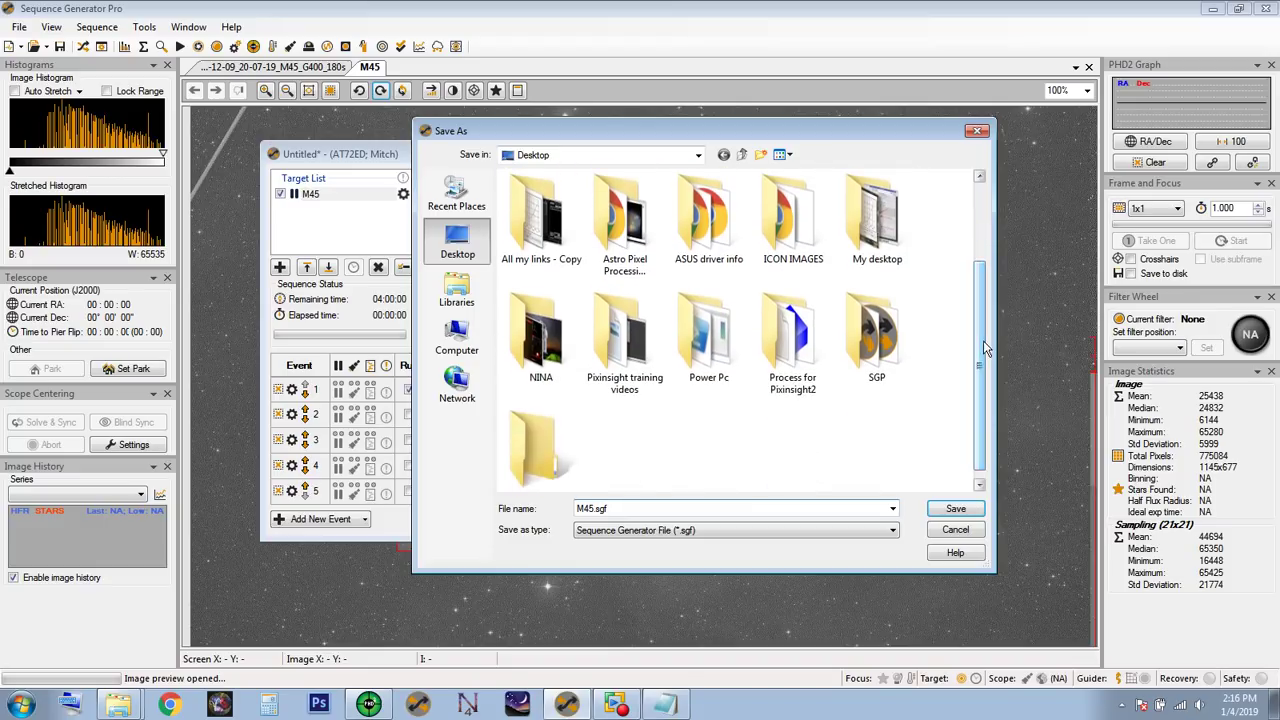
double_click(868, 336)
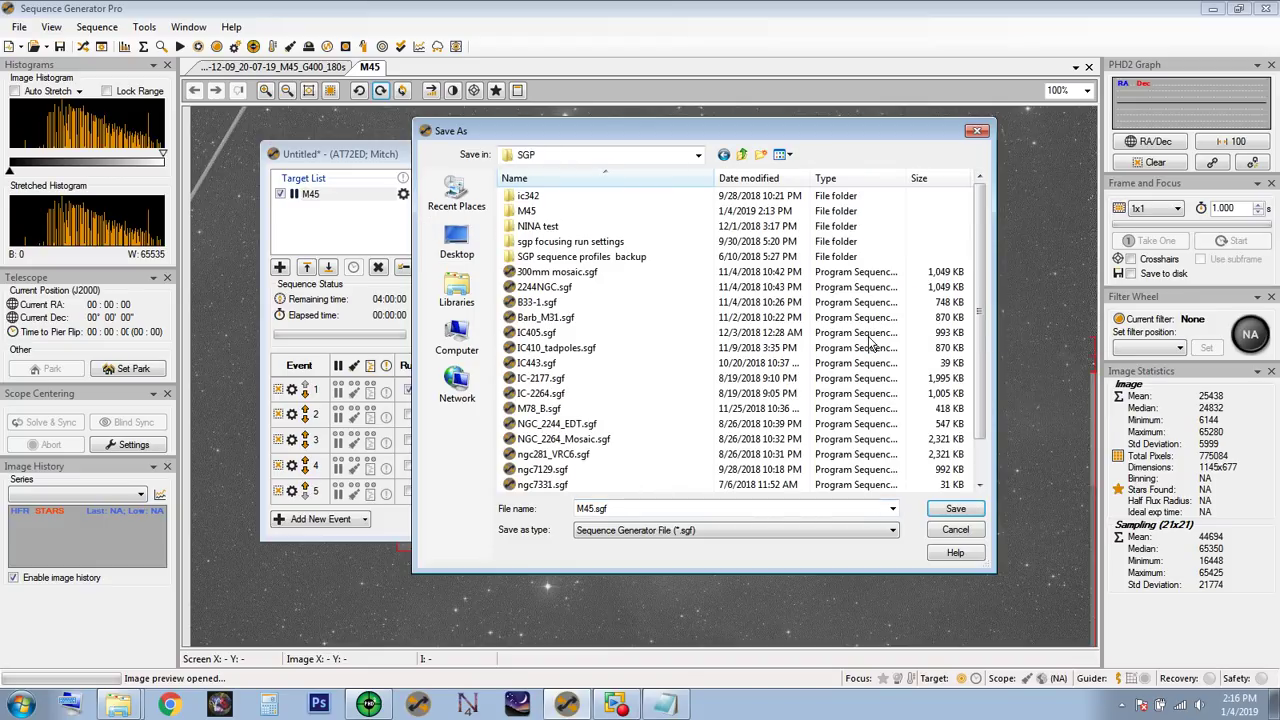
scroll(938, 311, down, 1)
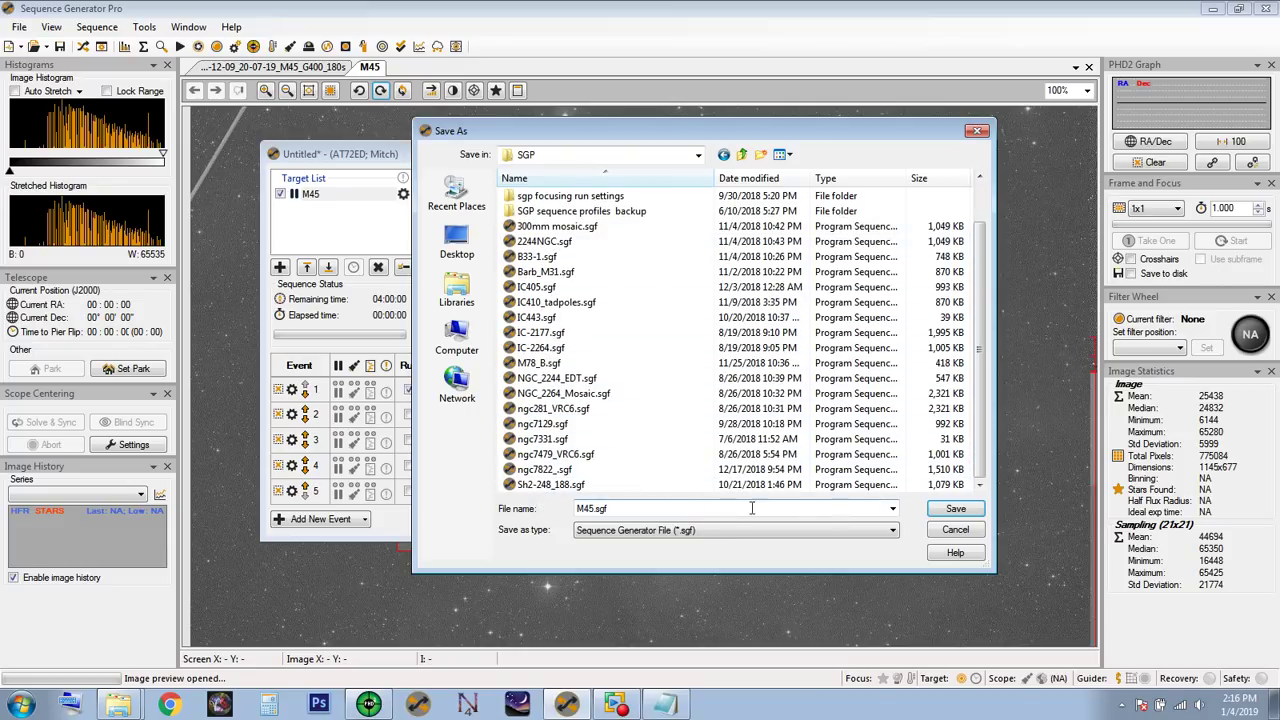
click(955, 509)
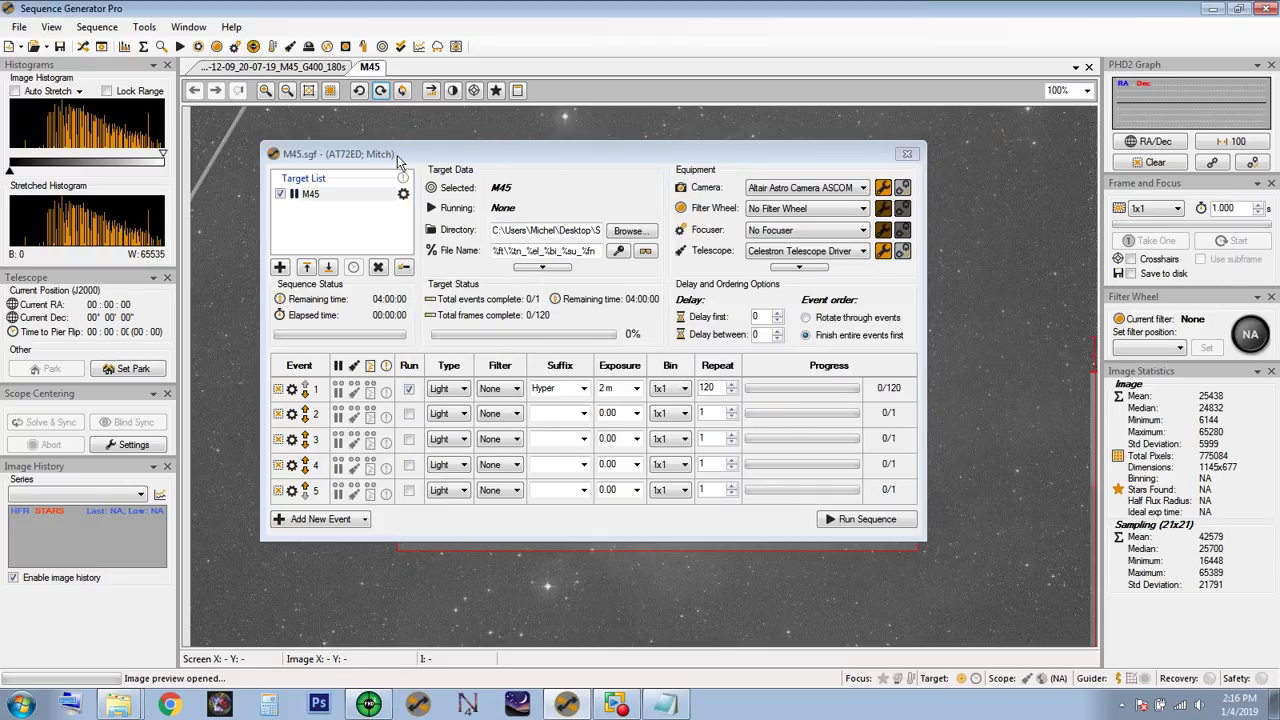
drag(398, 157, 368, 138)
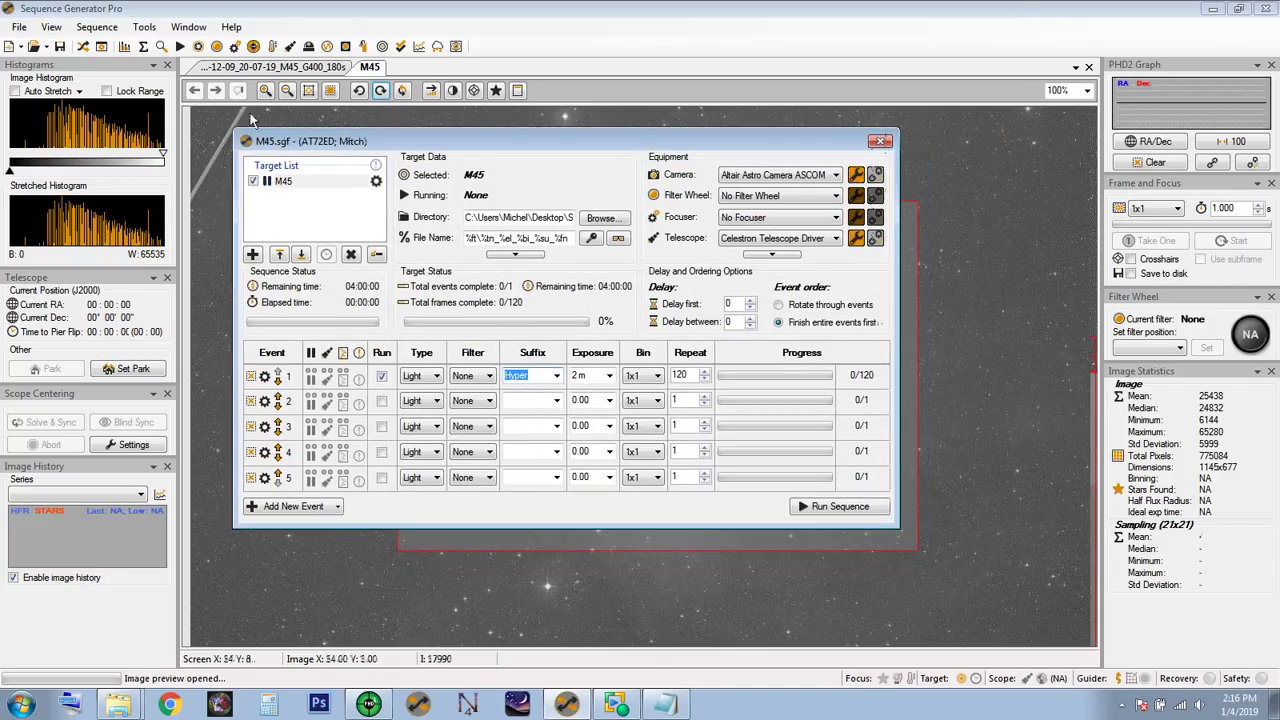
- Compare the captured M45_G400_180s image with the M45 framing preview and raise the preview's histogram black point to 15123
click(83, 46)
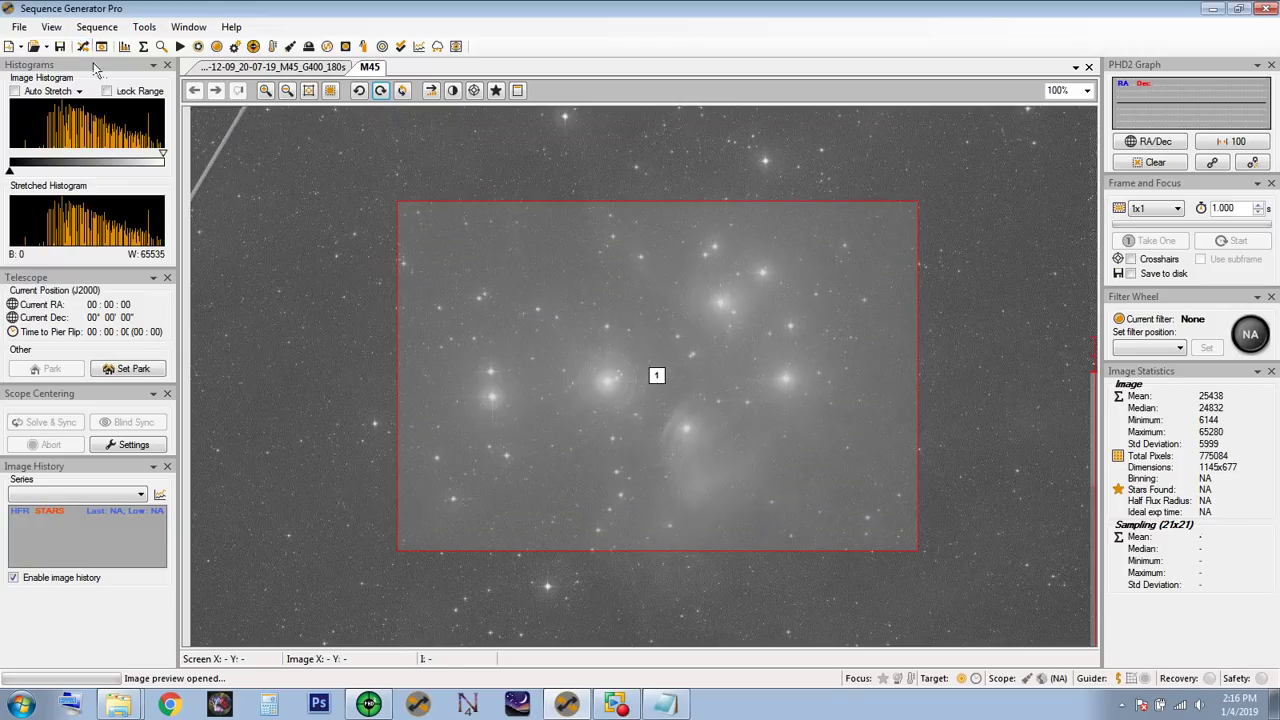
click(283, 68)
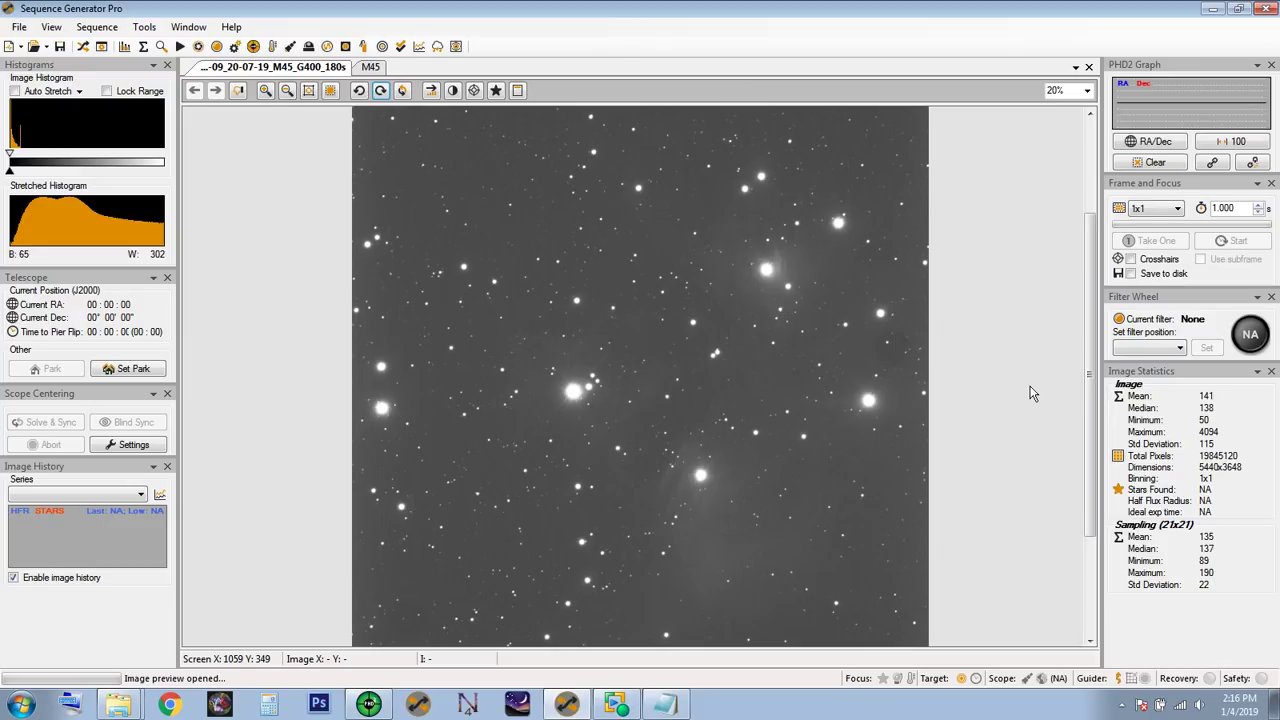
click(370, 68)
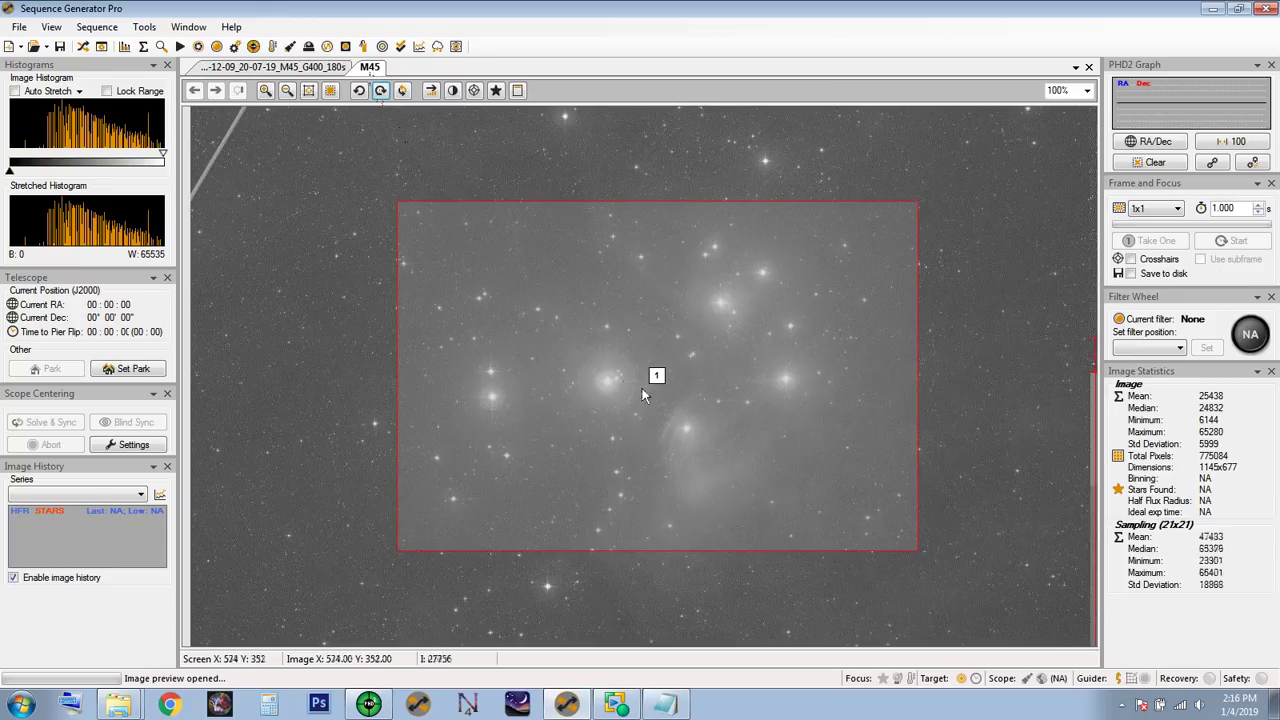
click(286, 68)
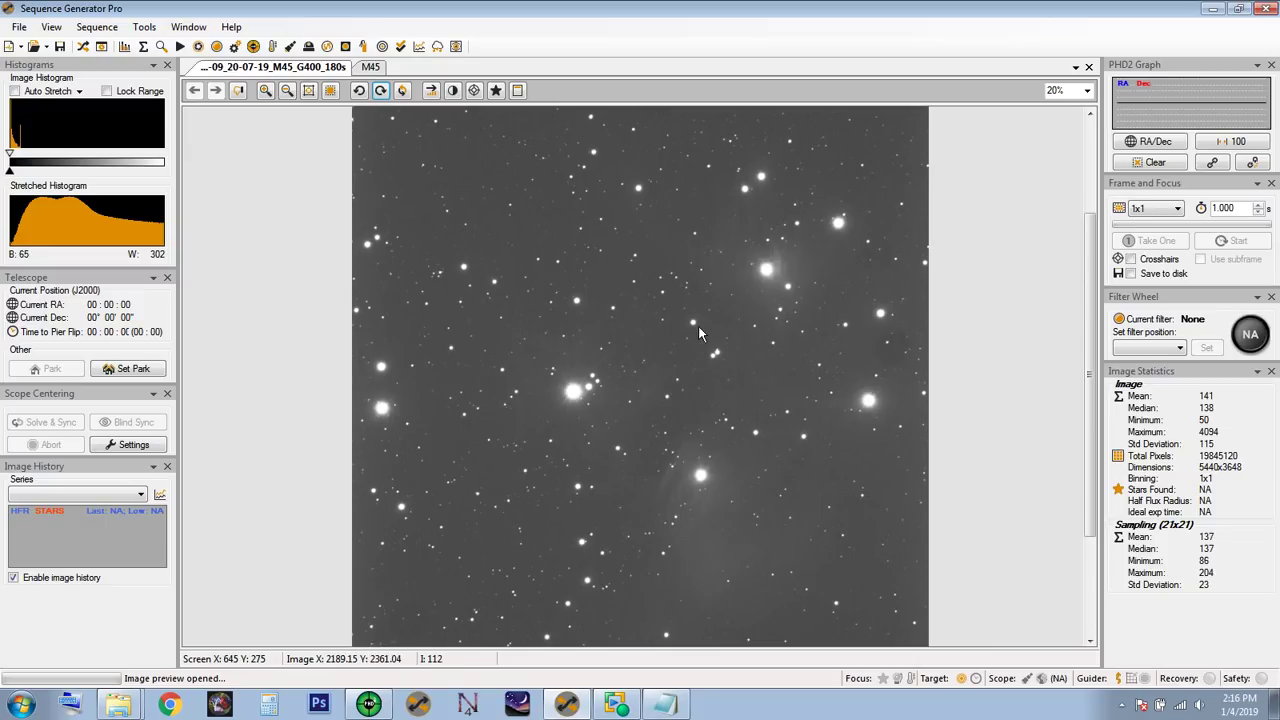
click(379, 91)
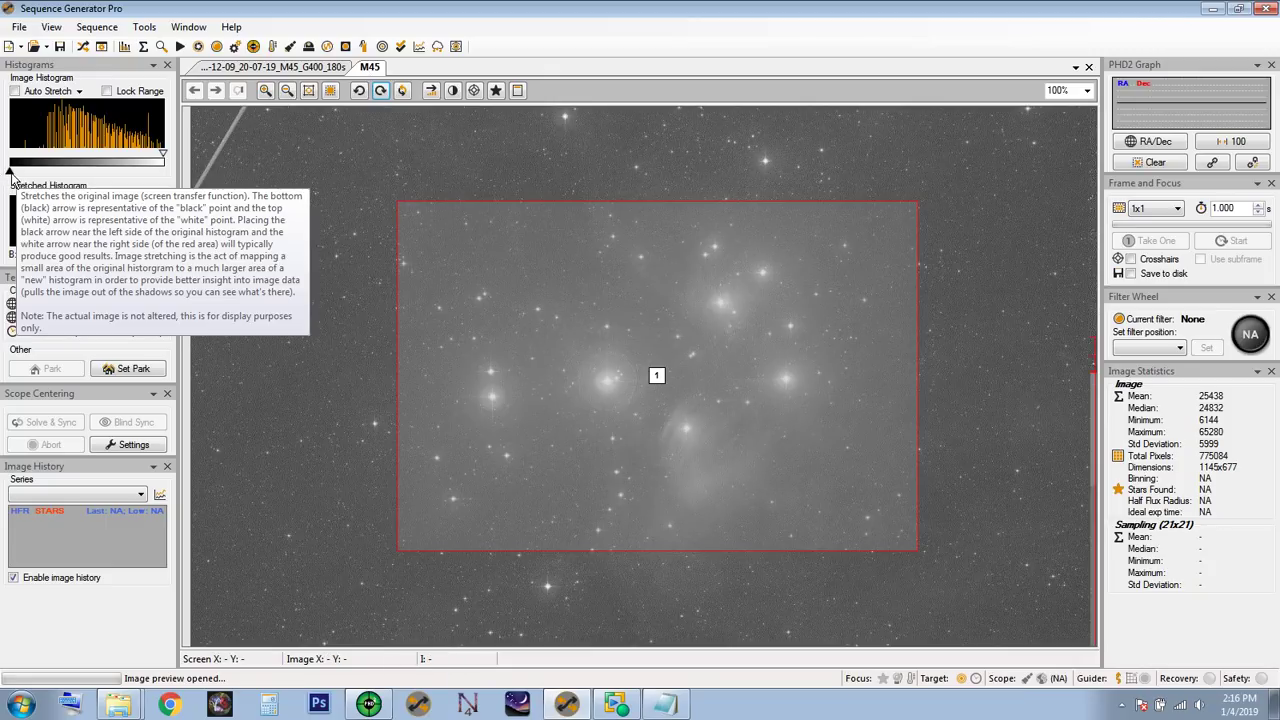
drag(20, 171, 44, 171)
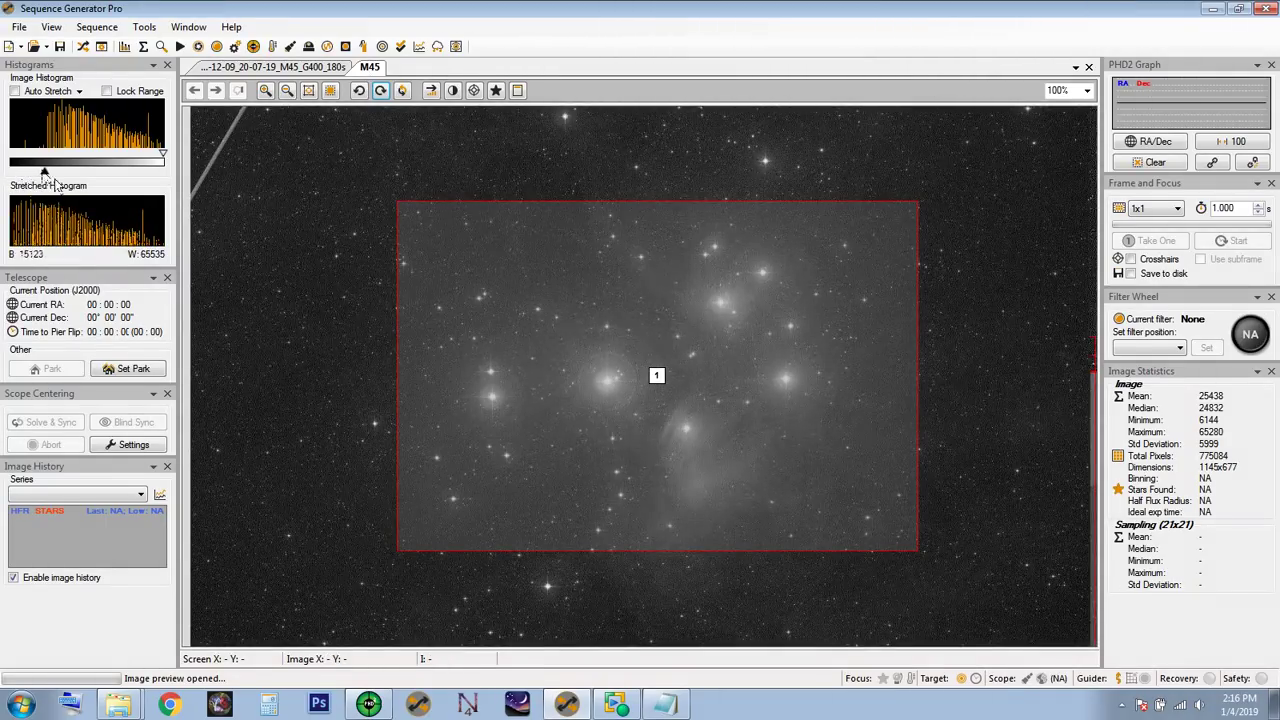
- Plate solve the captured M45_G400_180s image with object M45, an angle hint of 90 and a scale of 1.151
click(316, 68)
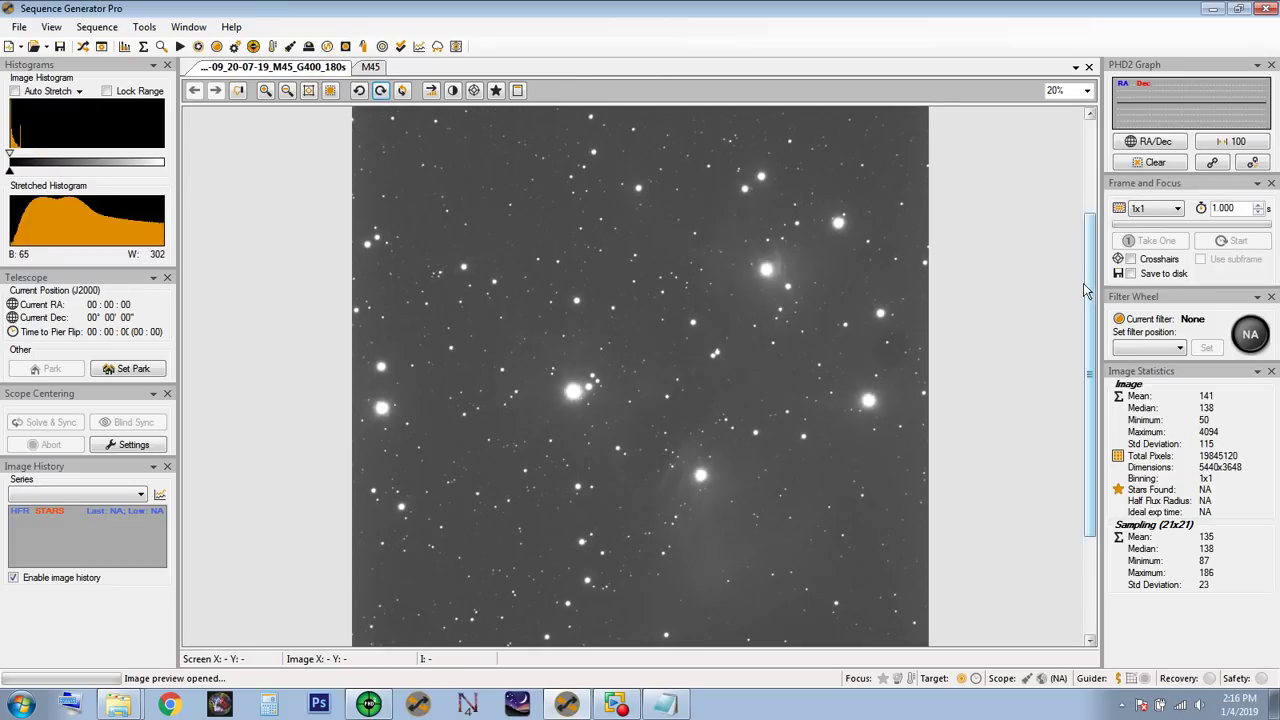
drag(1089, 283, 1095, 246)
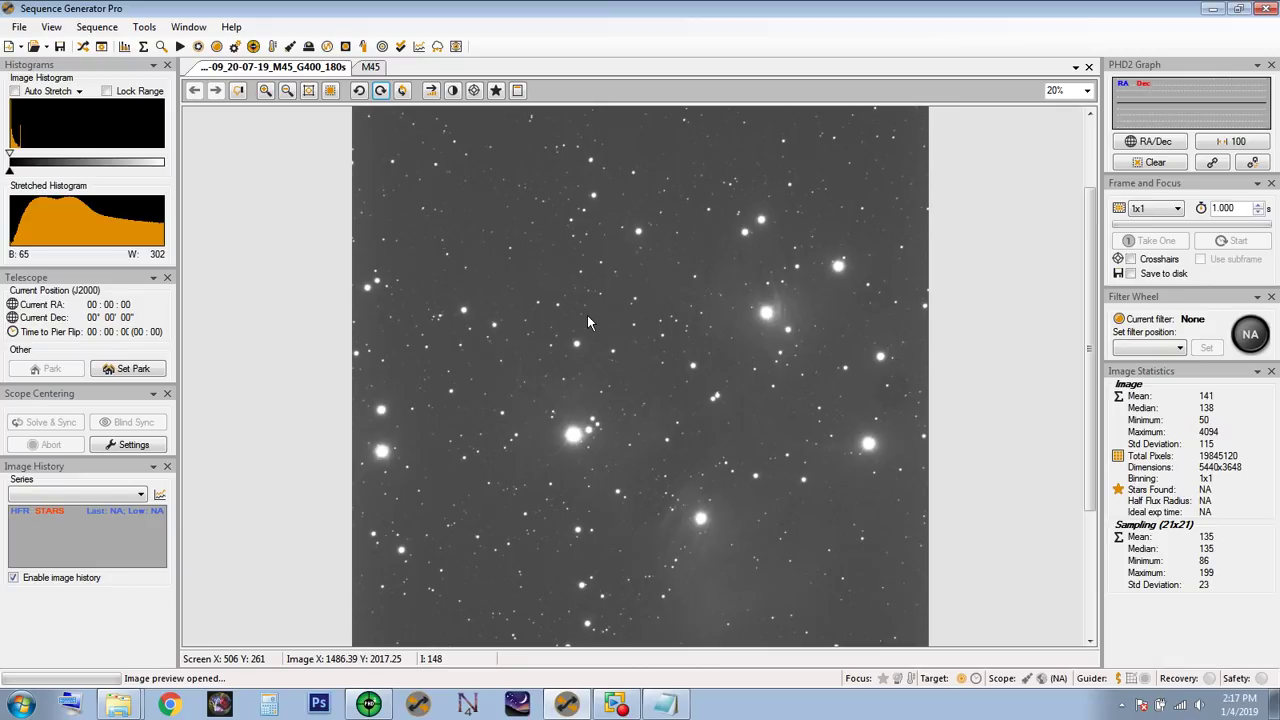
right_click(610, 262)
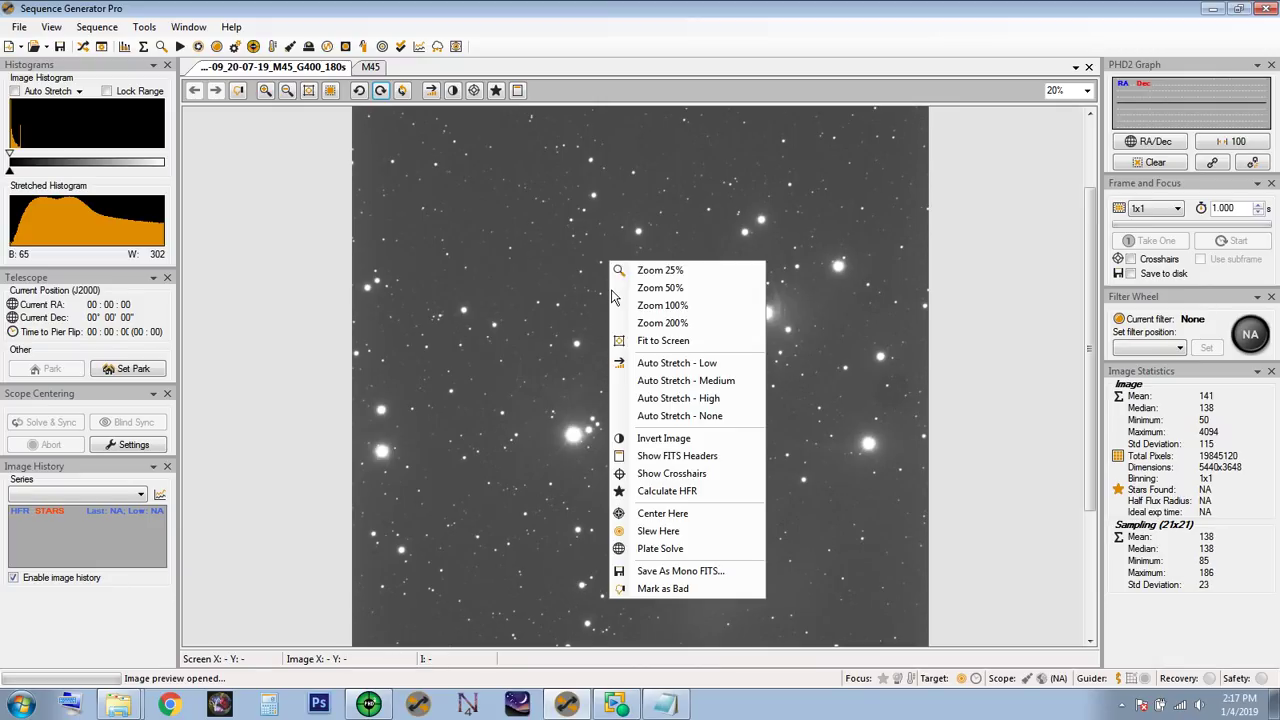
click(675, 553)
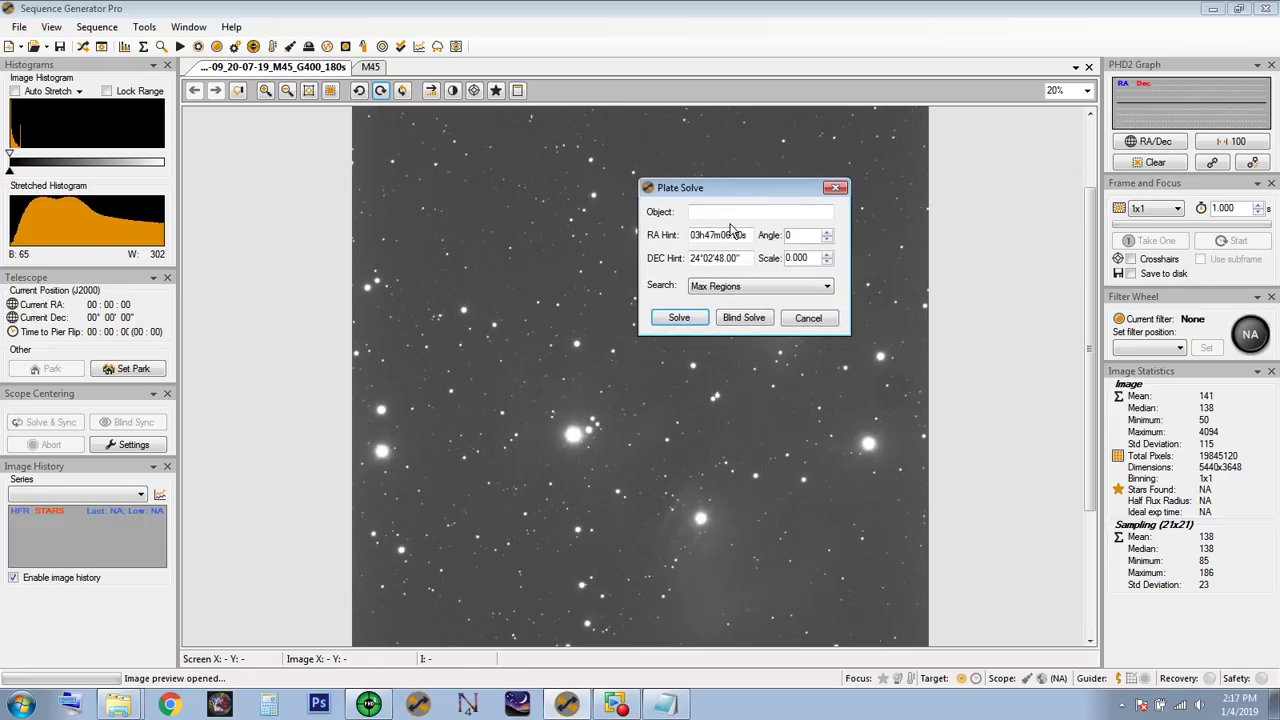
text(M45)
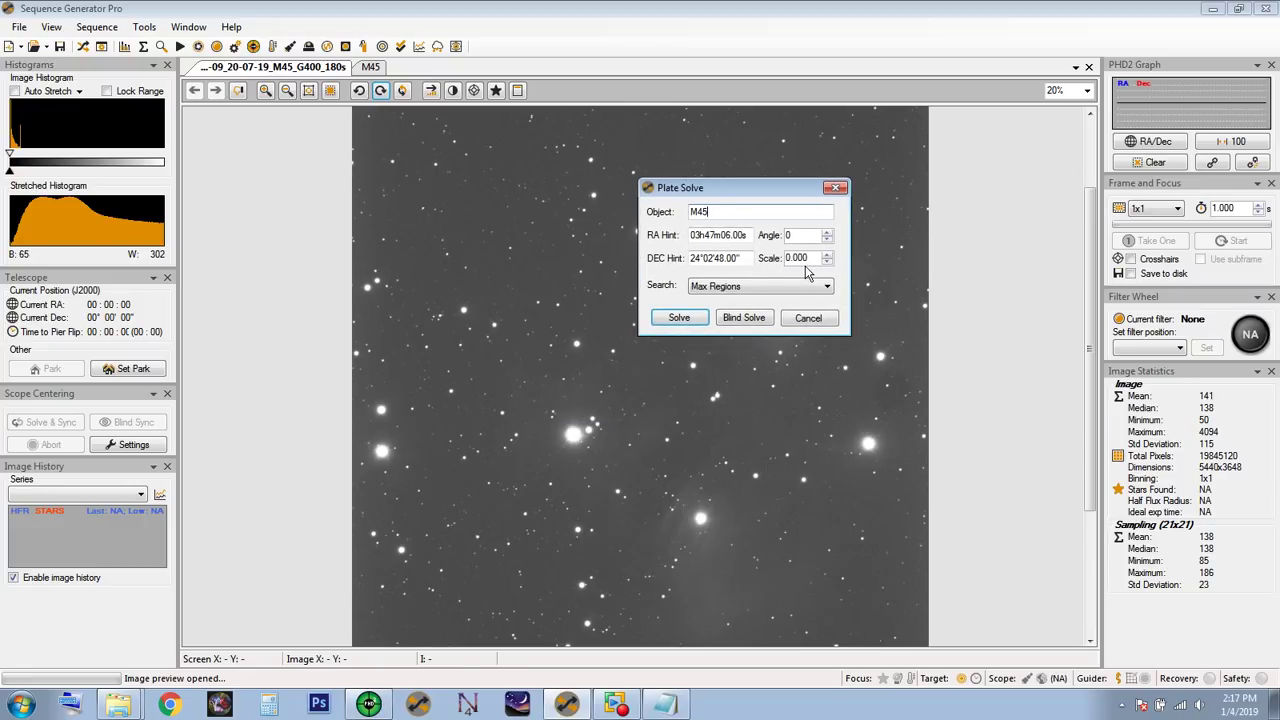
drag(800, 236, 774, 237)
text(90)
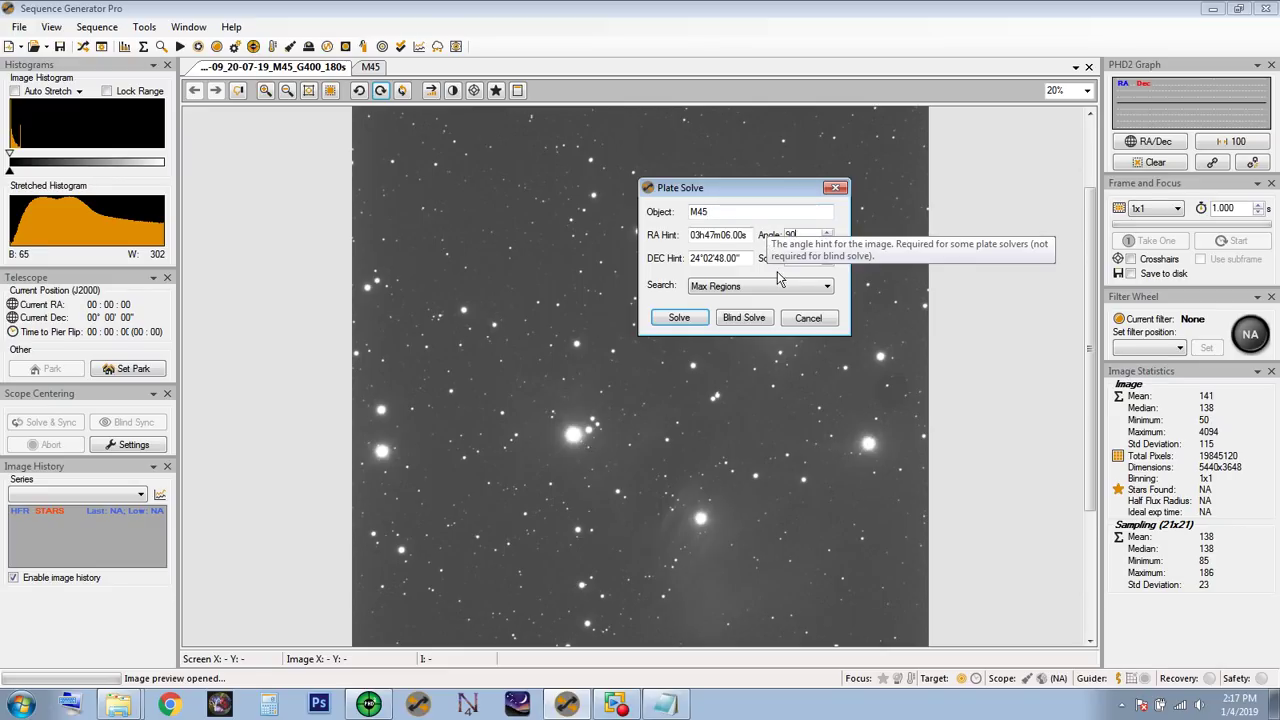
double_click(807, 262)
text(1)
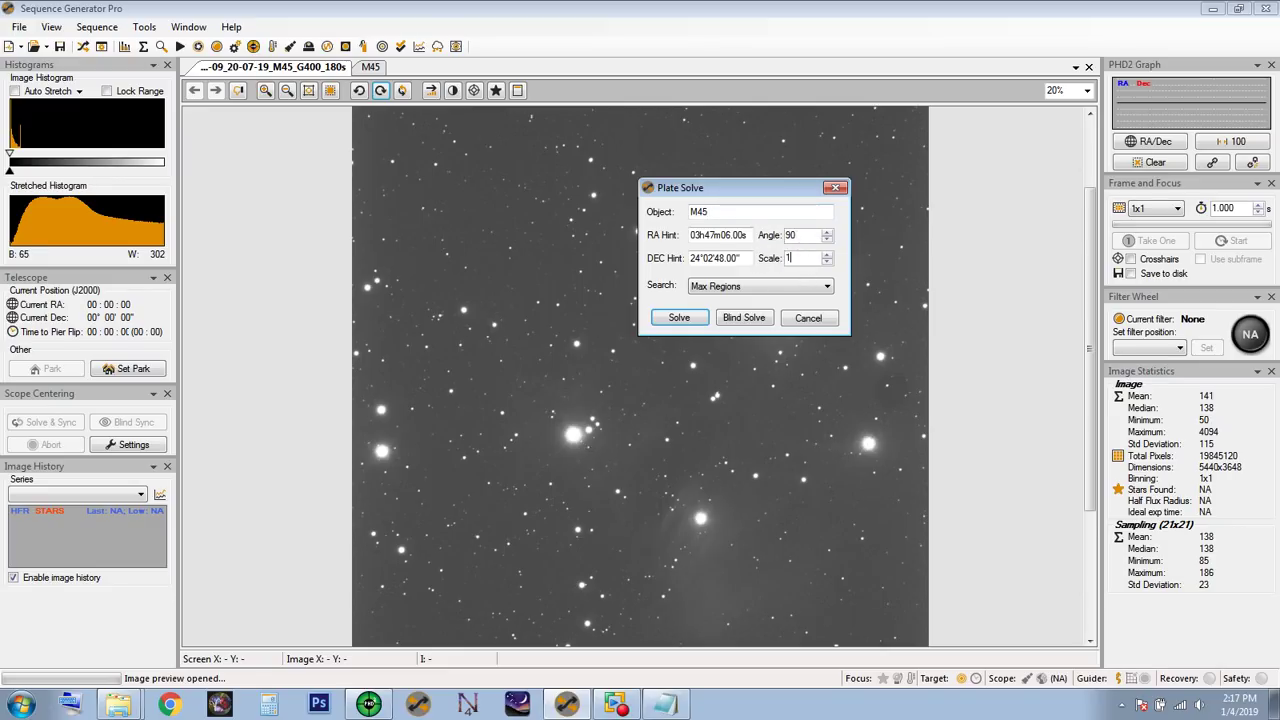
text(.151)
click(693, 319)
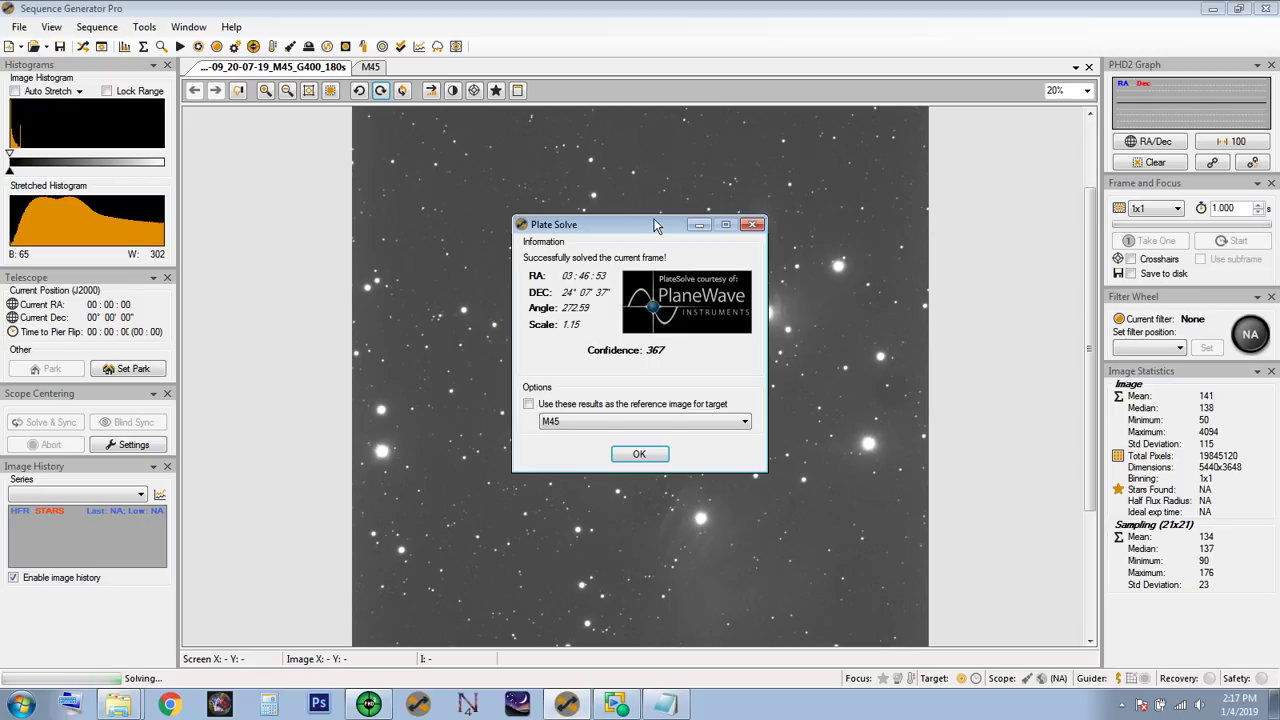
- Apply the plate solve results as the reference image for the M45 target
drag(657, 226, 955, 133)
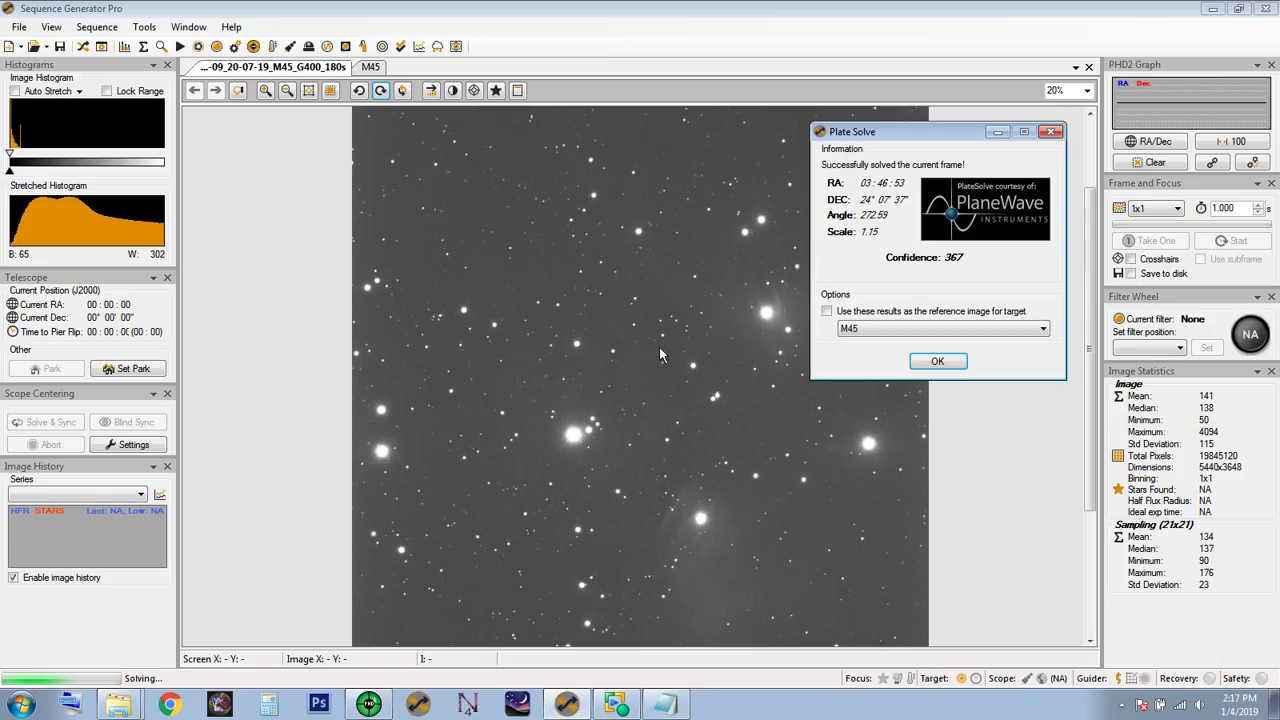
click(826, 311)
click(940, 361)
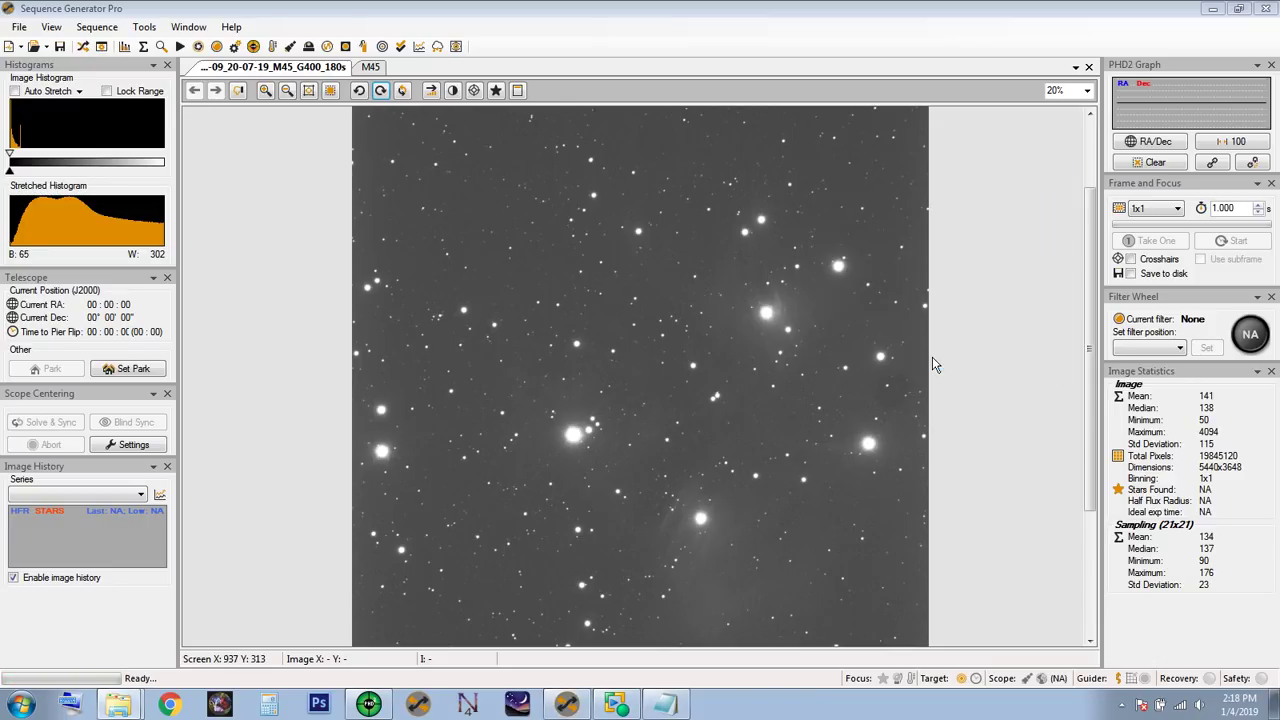
- Review the M45 target's location and rotation settings in the sequence, accept them and save the sequence
click(85, 49)
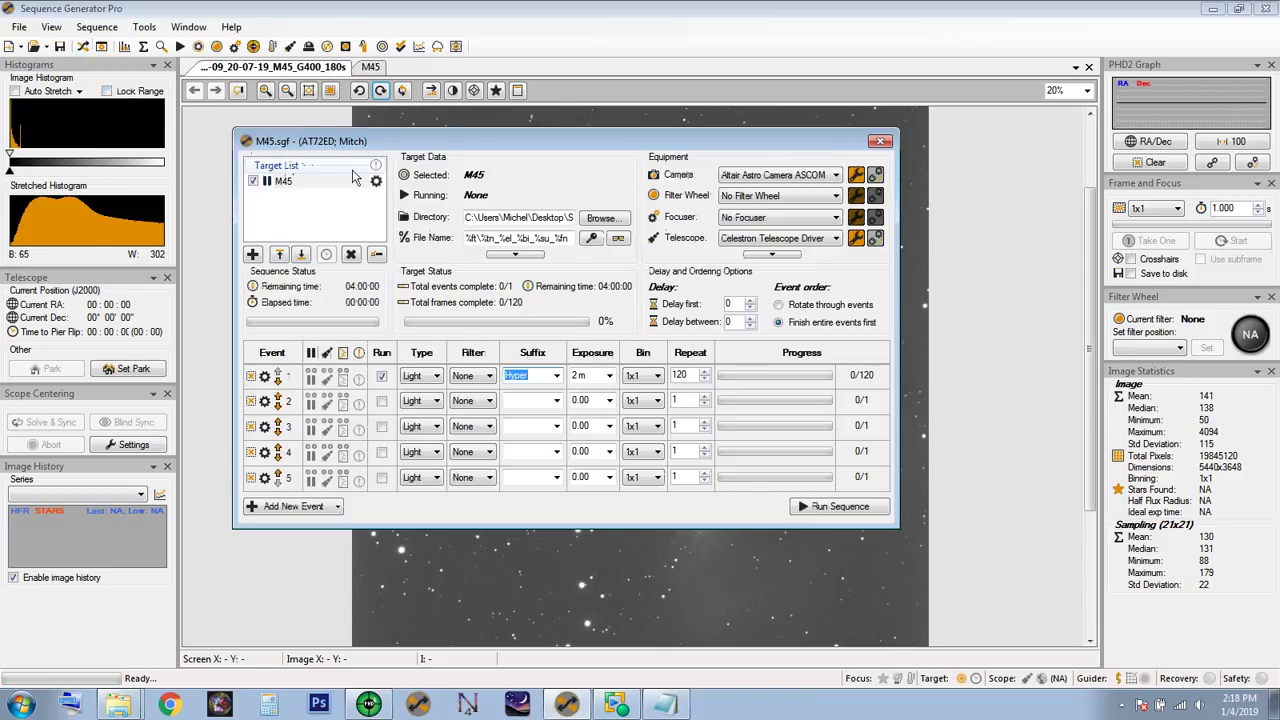
click(375, 183)
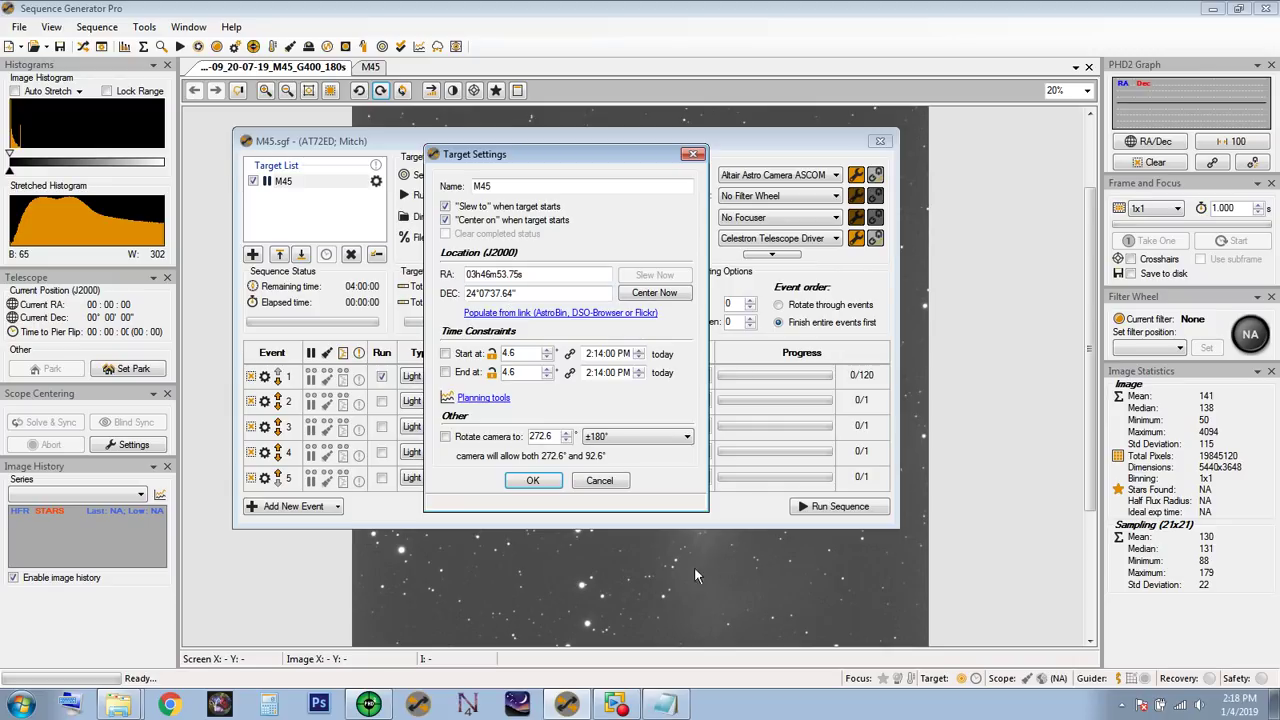
click(533, 481)
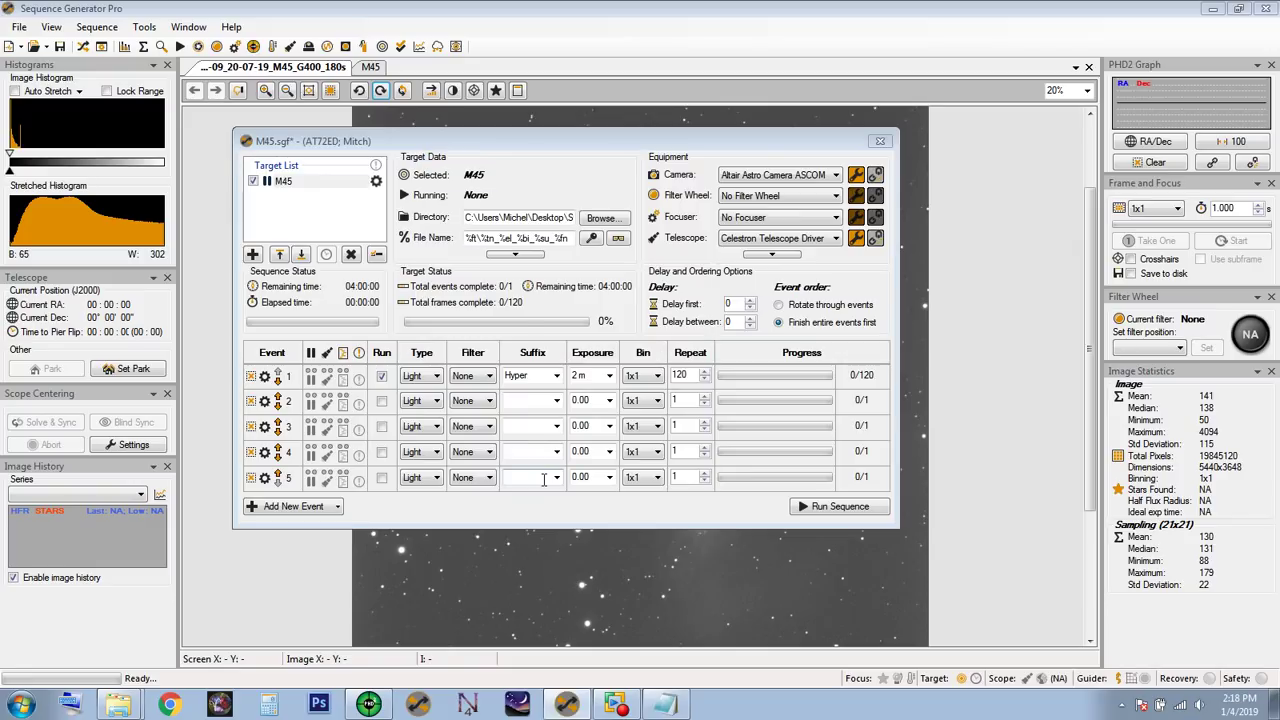
mouse_move(538, 145)
mouse_down()
mouse_move(637, 165)
mouse_move(573, 132)
mouse_move(553, 144)
mouse_up()
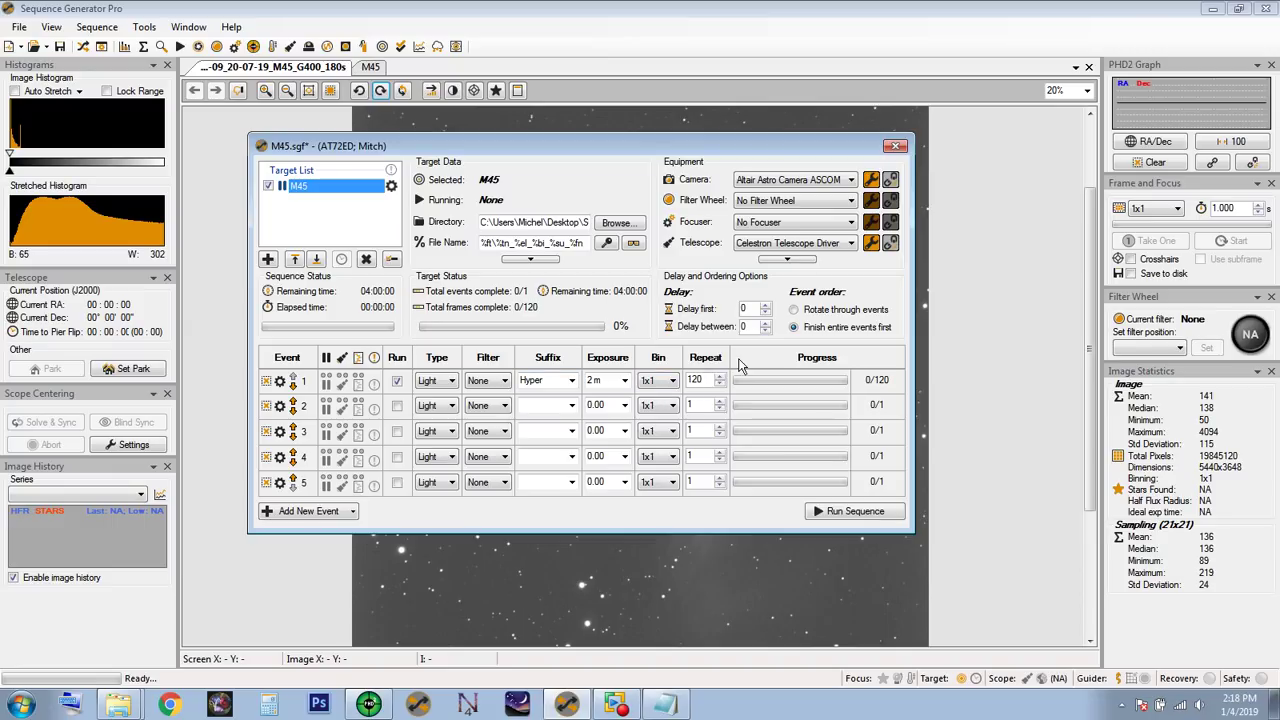
click(60, 48)
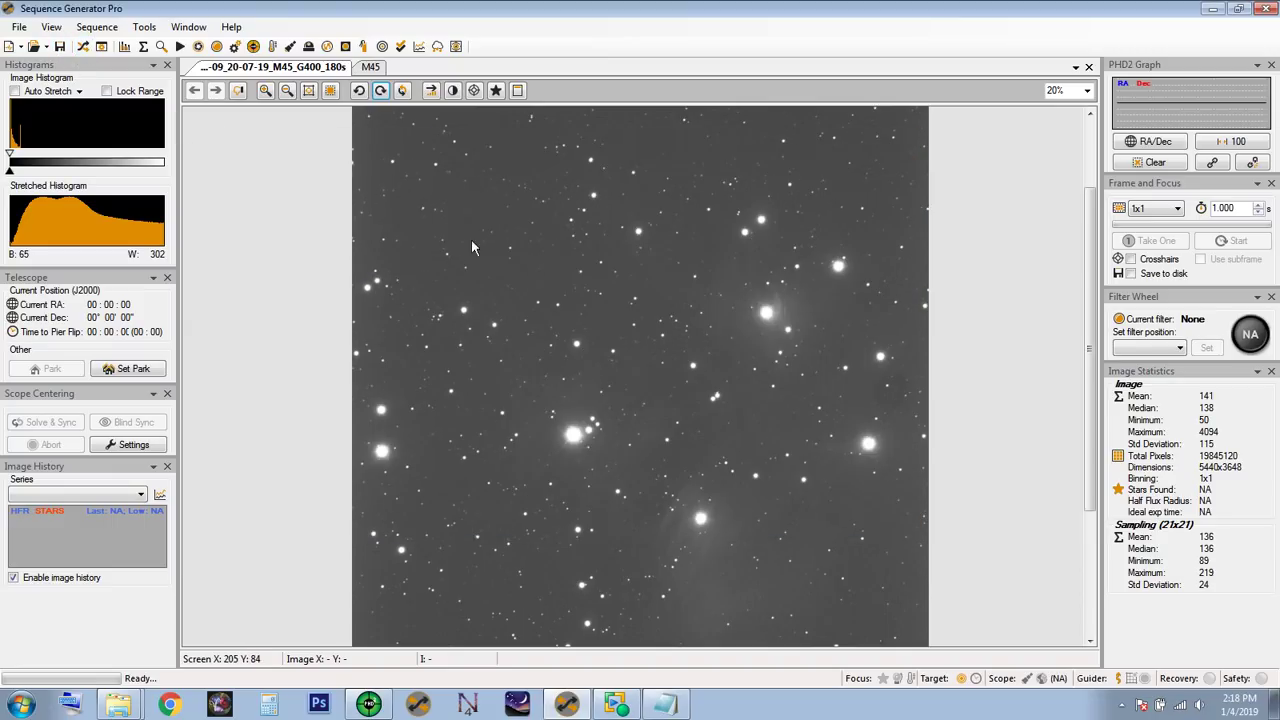
- View the M45 framing preview again and return to the captured M45_G400_180s image
click(370, 67)
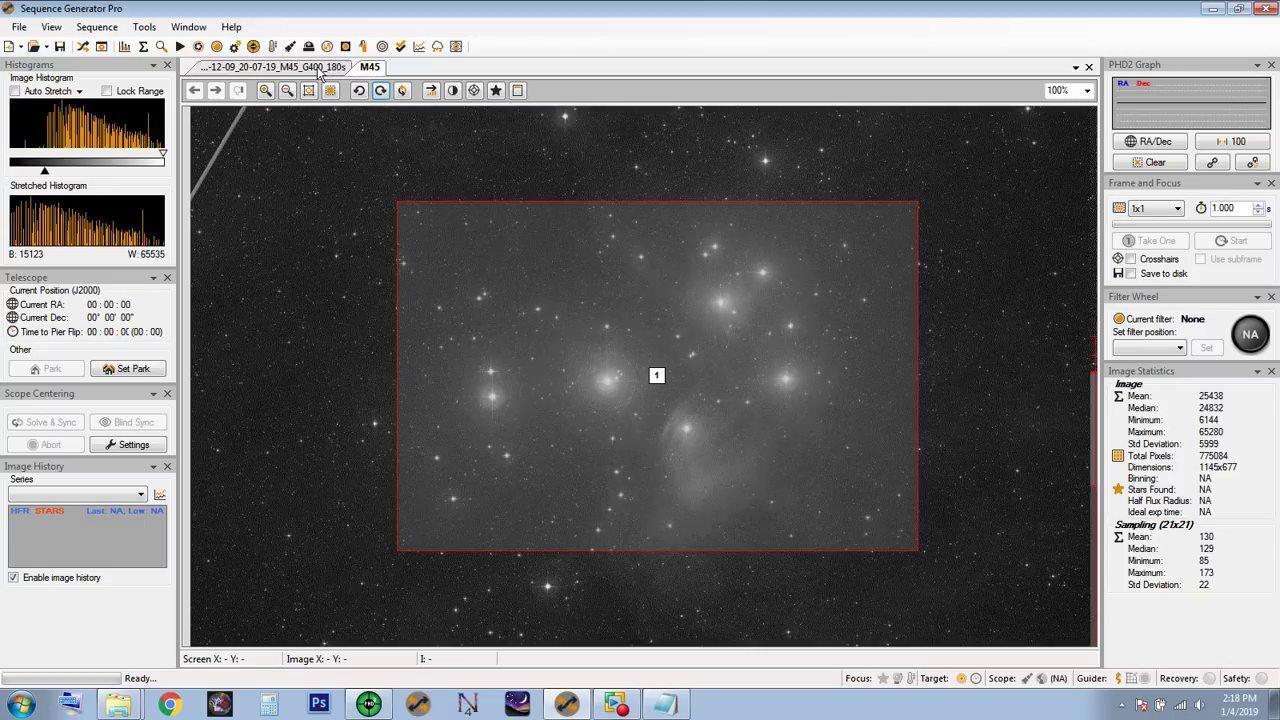
click(300, 67)
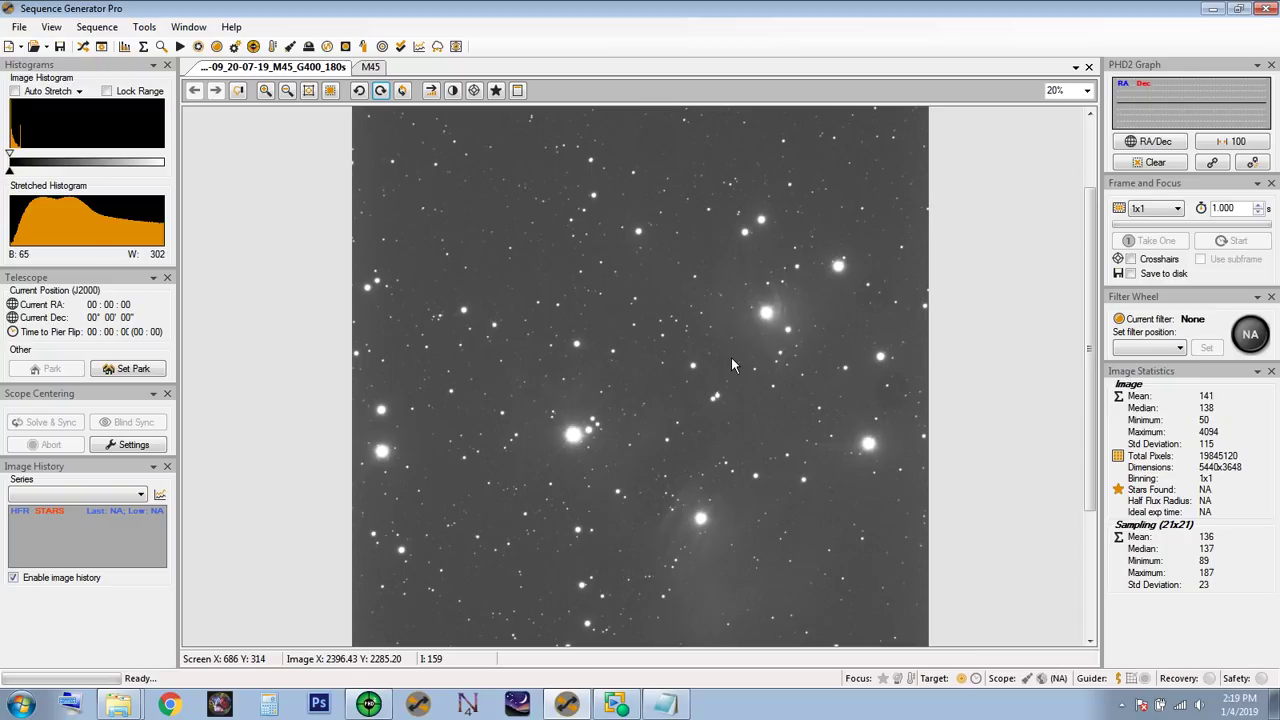
- Load the AT72ED profile in the Equipment Profile Manager, check its camera settings and save it
click(144, 28)
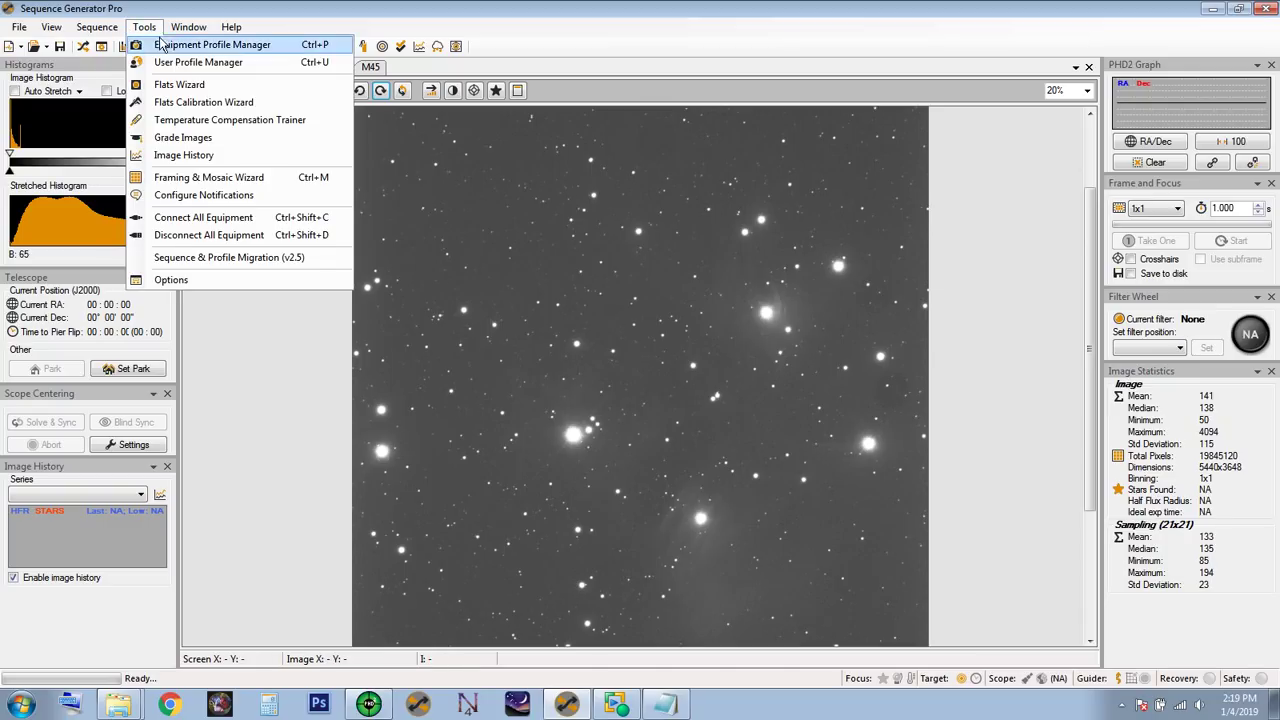
click(160, 46)
click(421, 307)
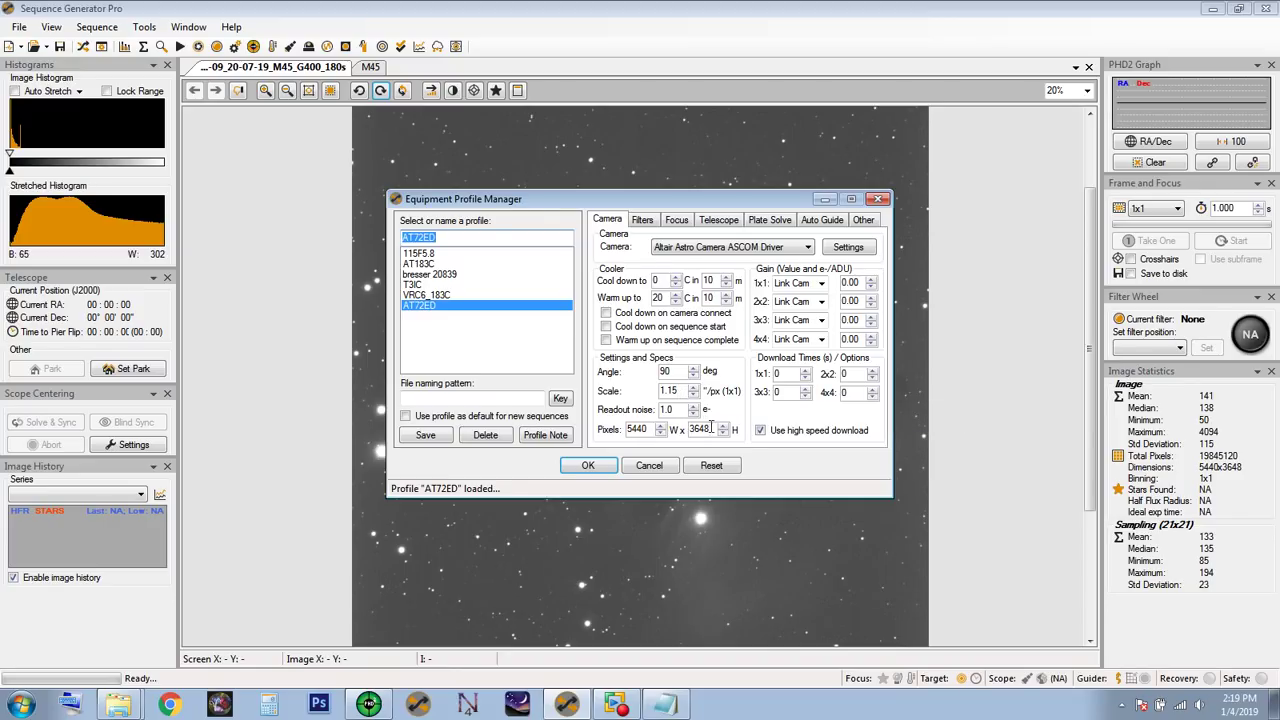
click(423, 435)
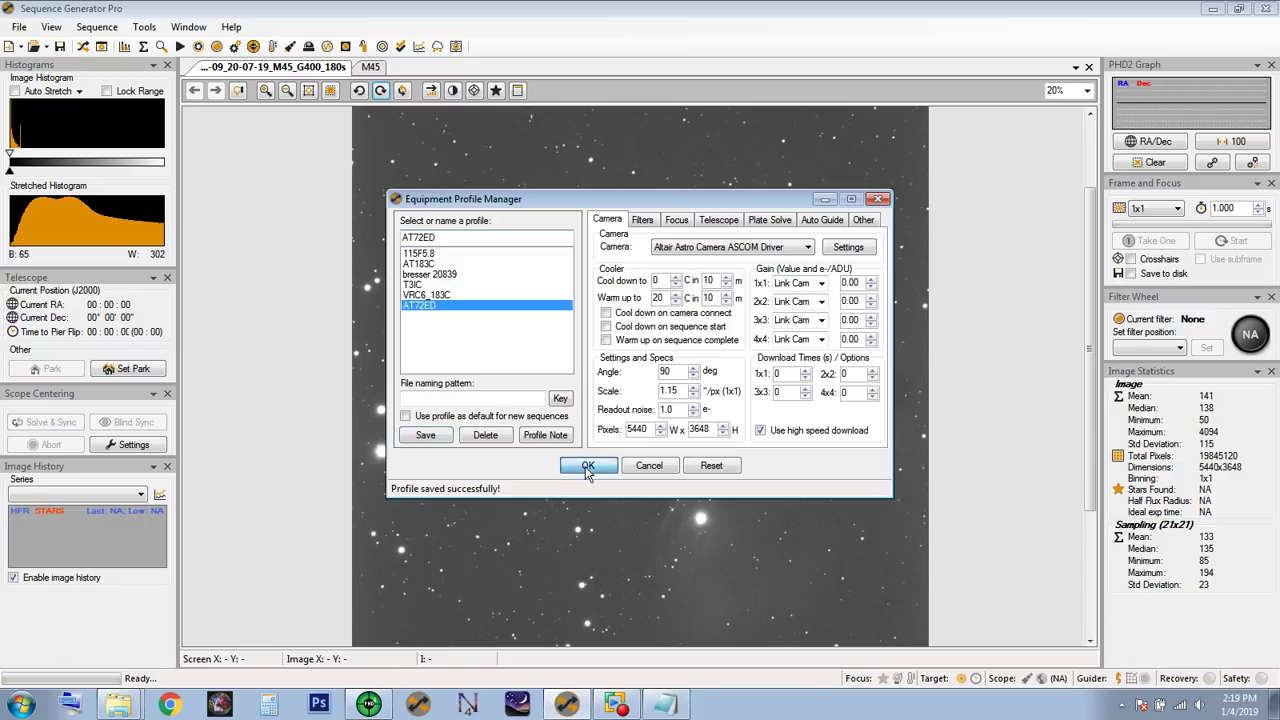
click(588, 467)
- Open the equipment control panel's plate solve settings and set the centering error limit to 101 pixels
click(101, 47)
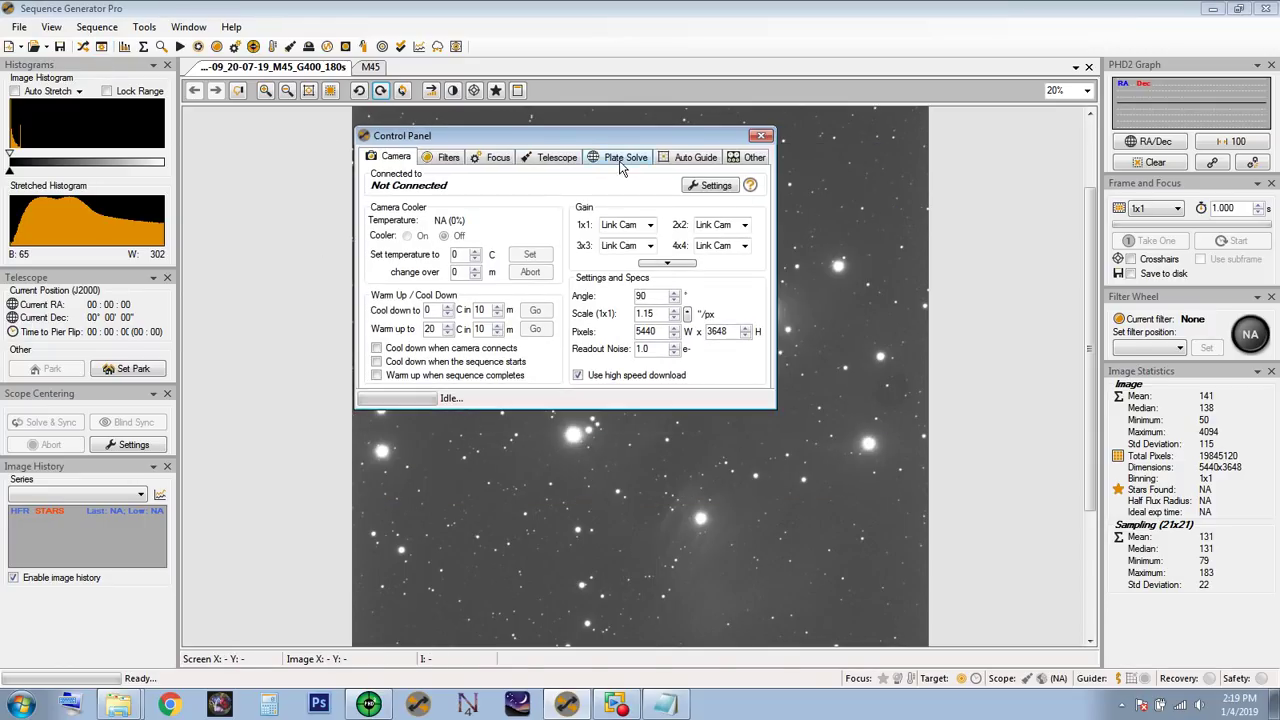
click(620, 160)
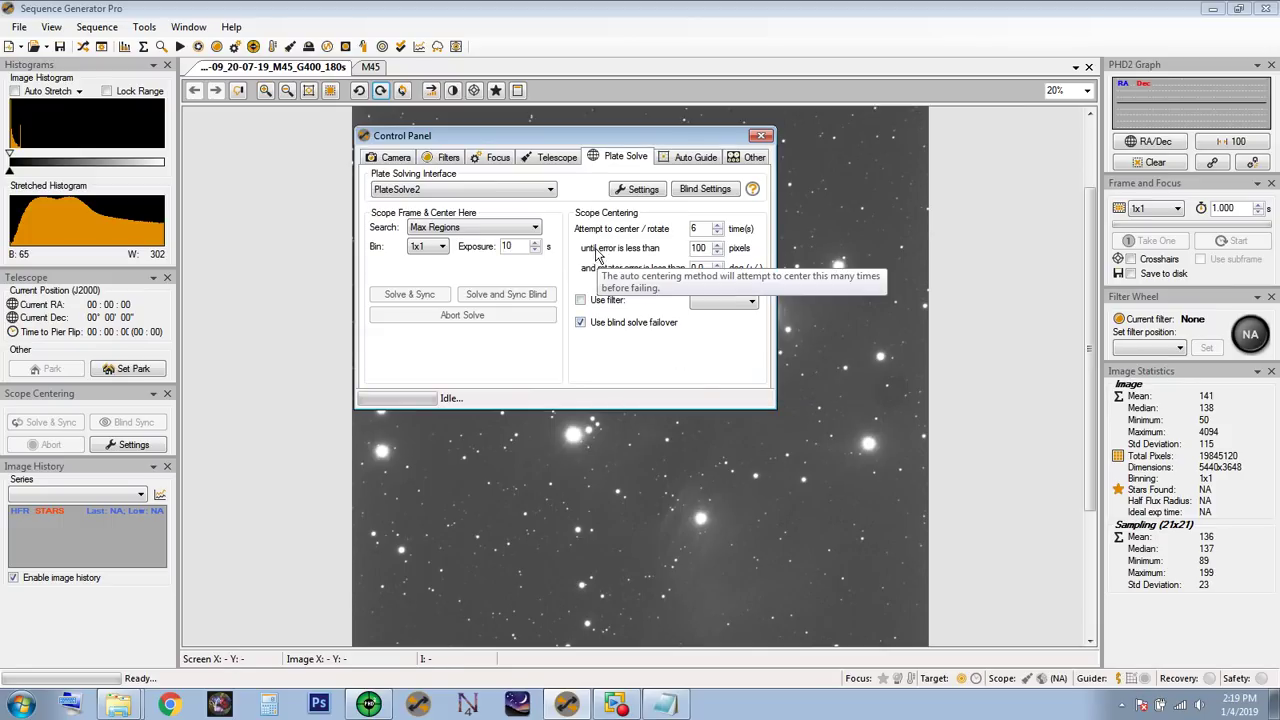
double_click(704, 249)
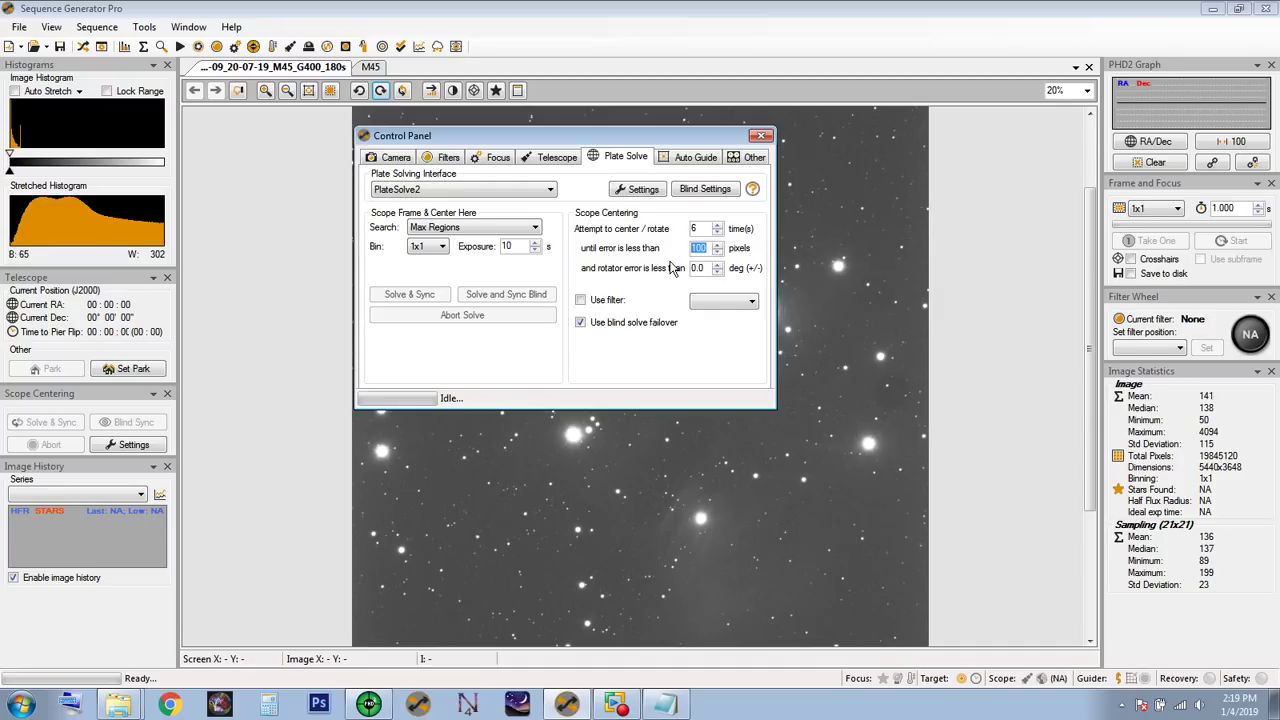
click(717, 244)
- Review the camera, telescope, plate solve and auto guide settings in the control panel and close it
click(391, 158)
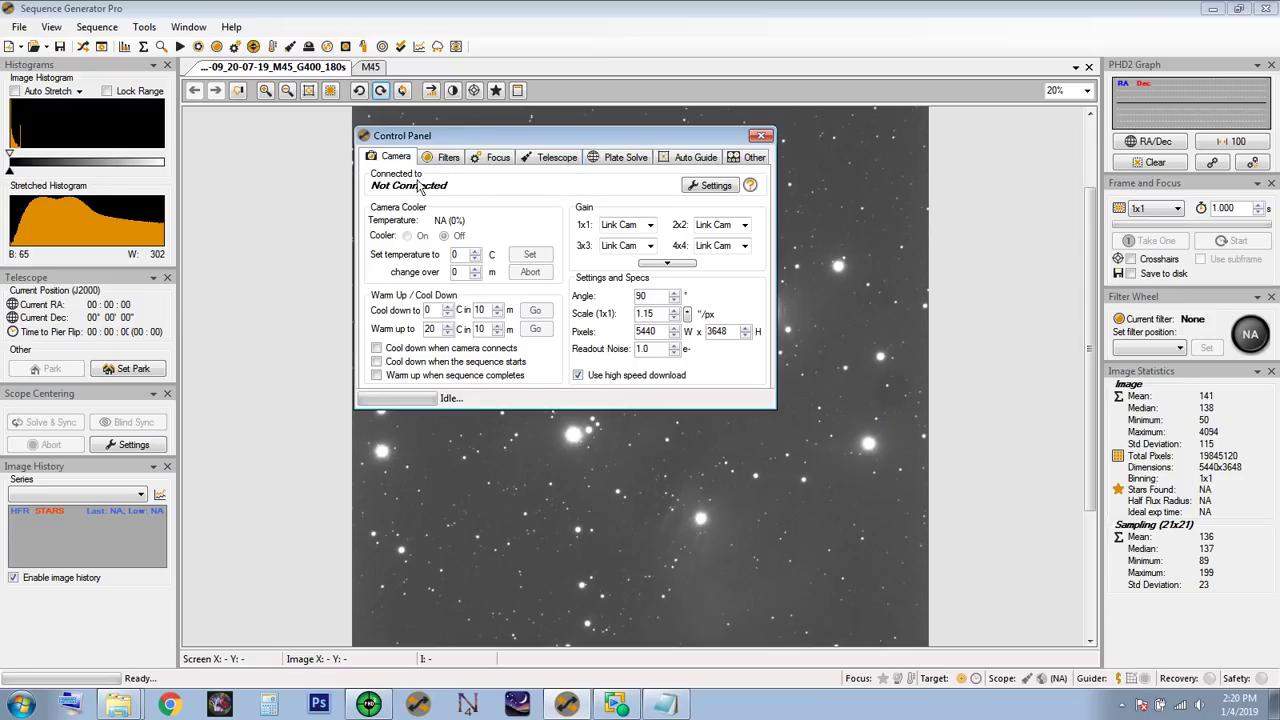
click(556, 168)
click(620, 165)
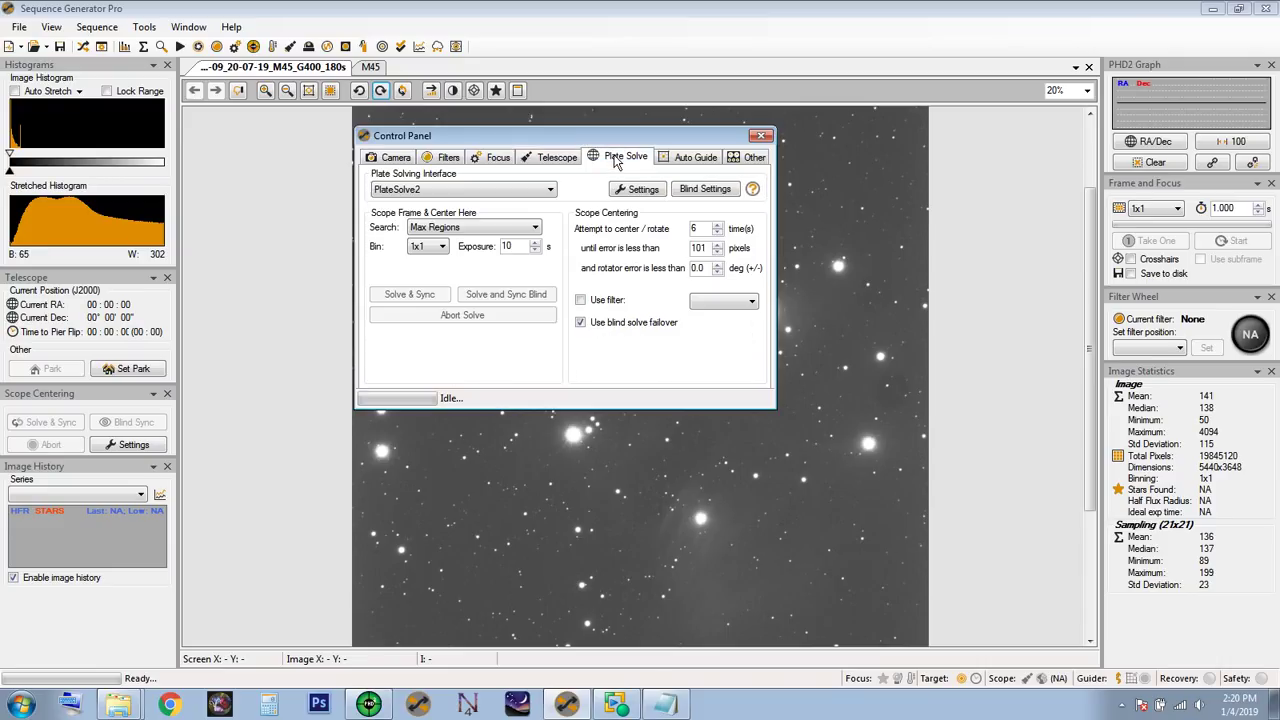
click(682, 163)
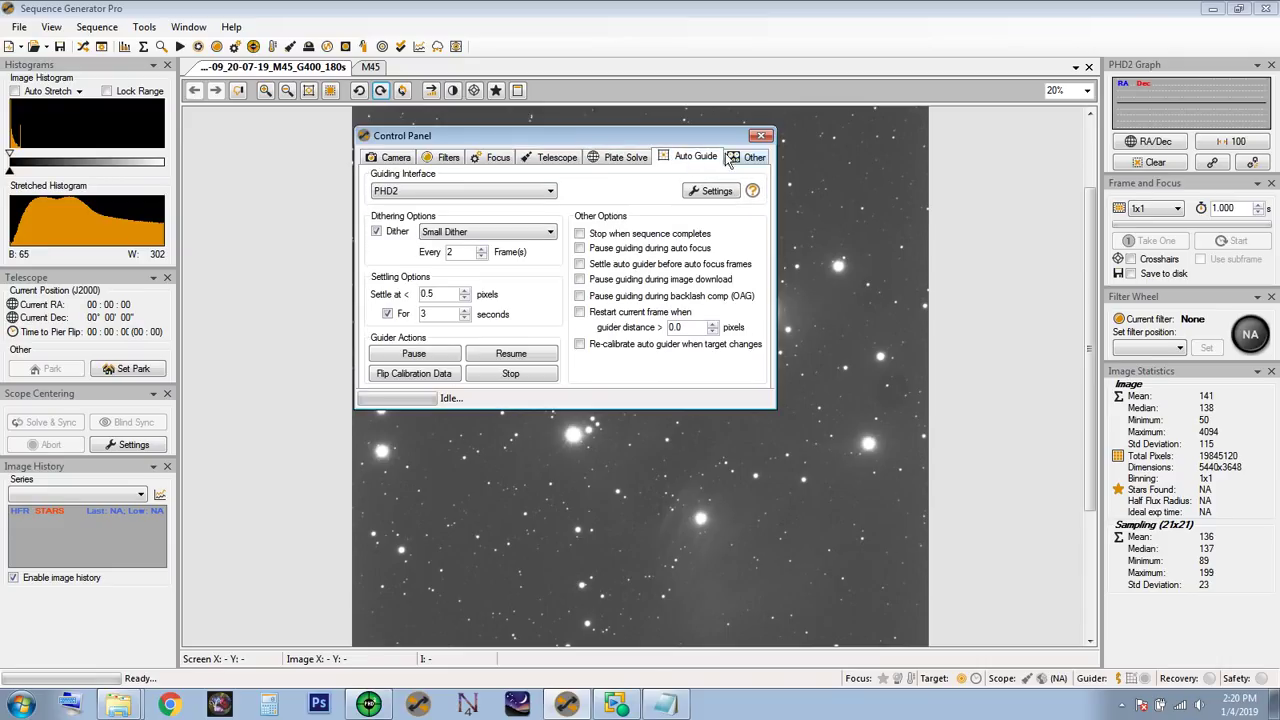
click(762, 137)
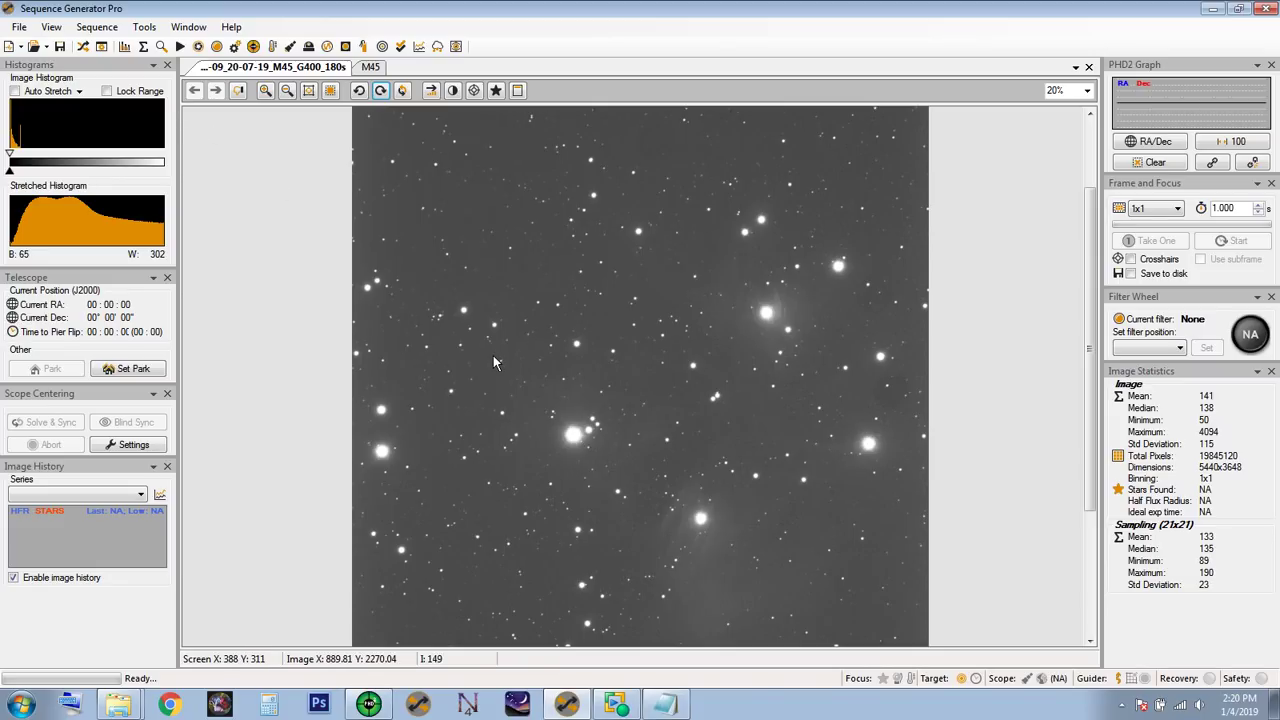
- Return to the M45 framing preview, open the Framing & Mosaic Wizard and check its camera pixel dimensions
click(376, 67)
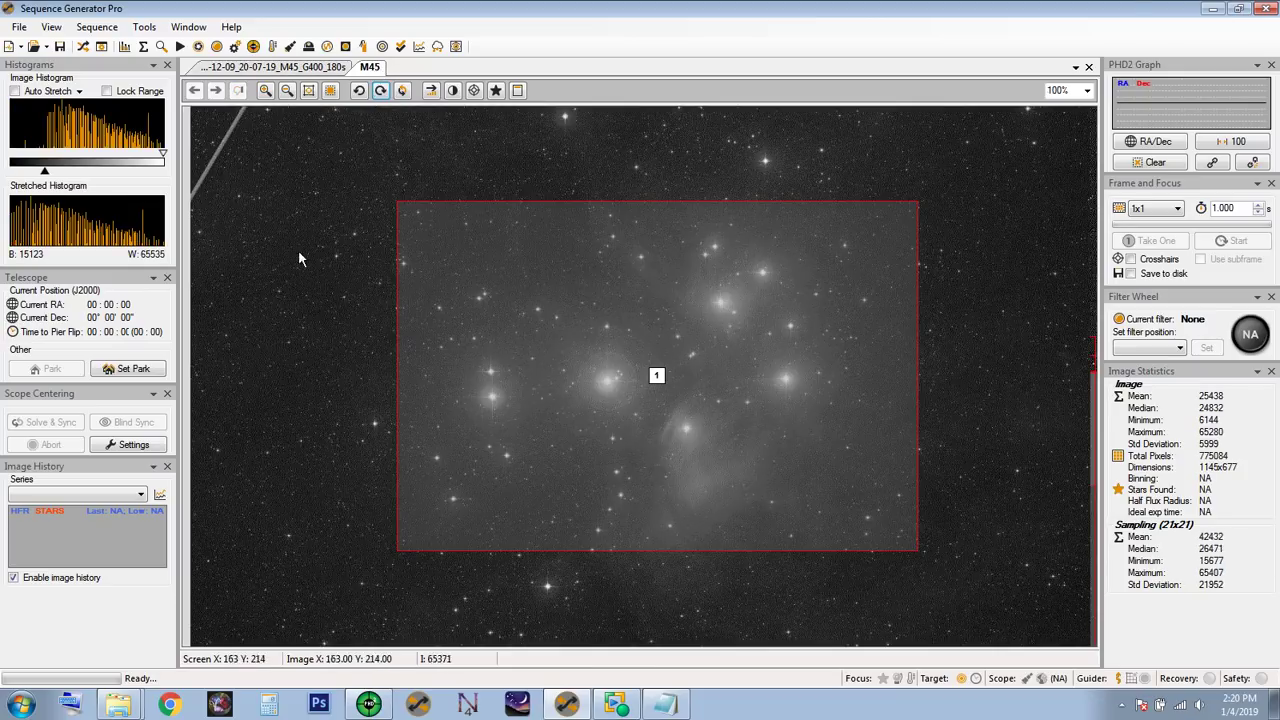
click(144, 27)
click(202, 177)
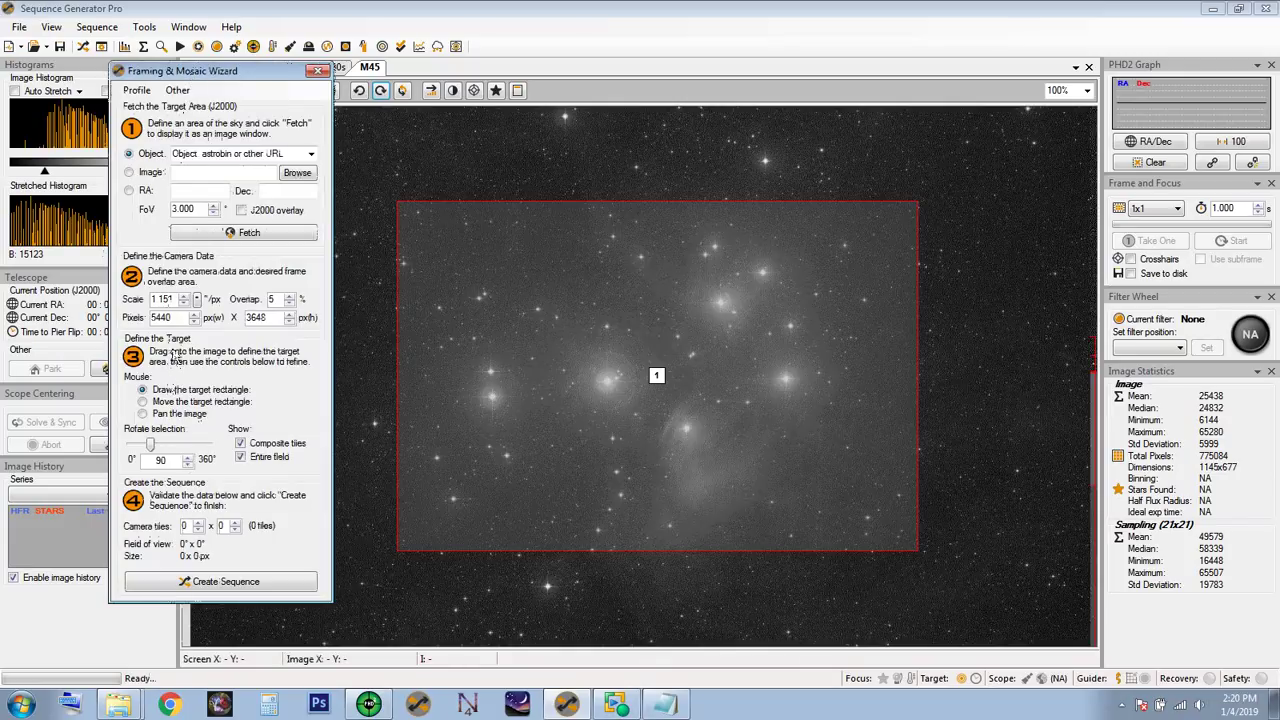
double_click(258, 317)
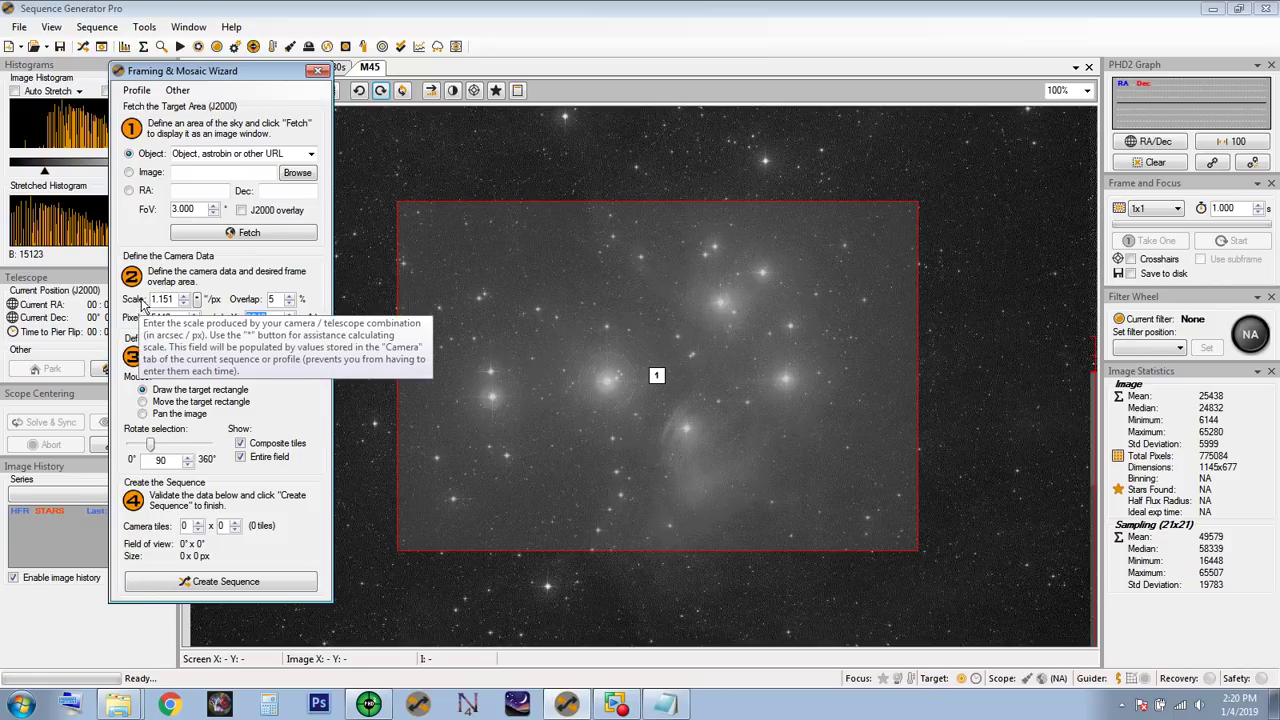
- Calculate the wizard's camera scale from a 2.40 µm pixel size and 903 mm focal length and apply it
click(197, 300)
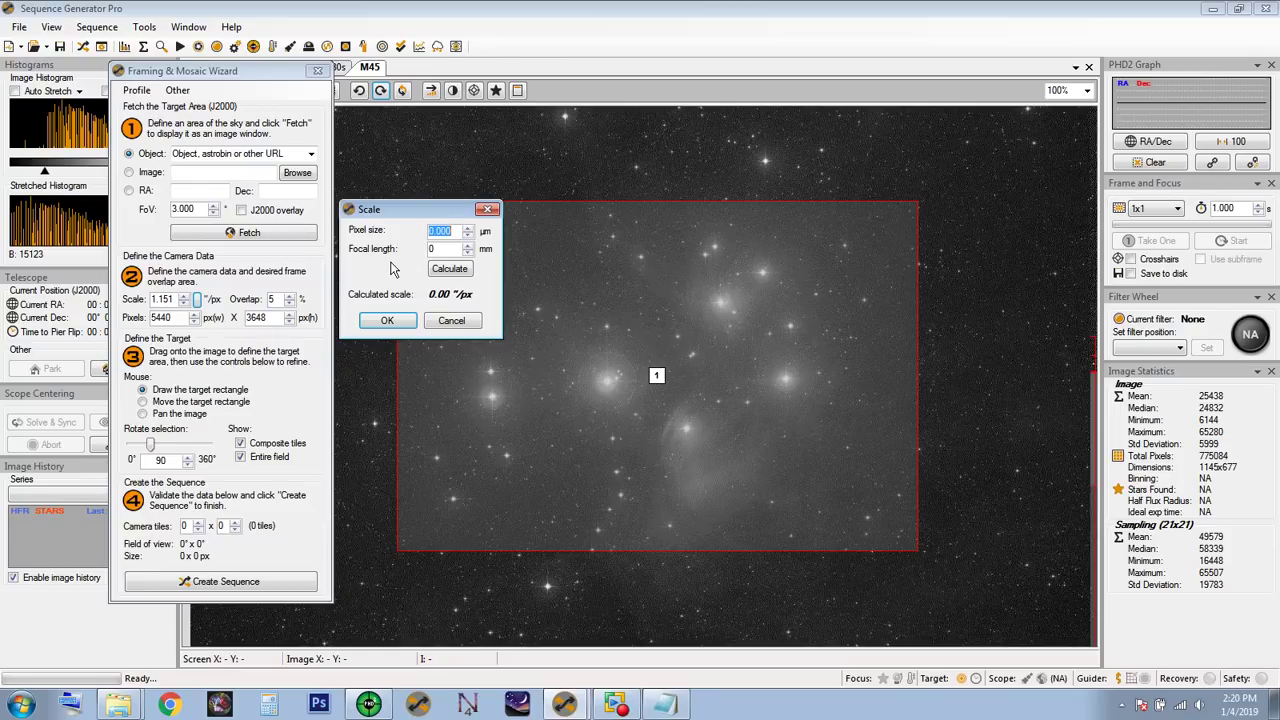
text(2.40)
key(Tab)
text(30)
click(449, 272)
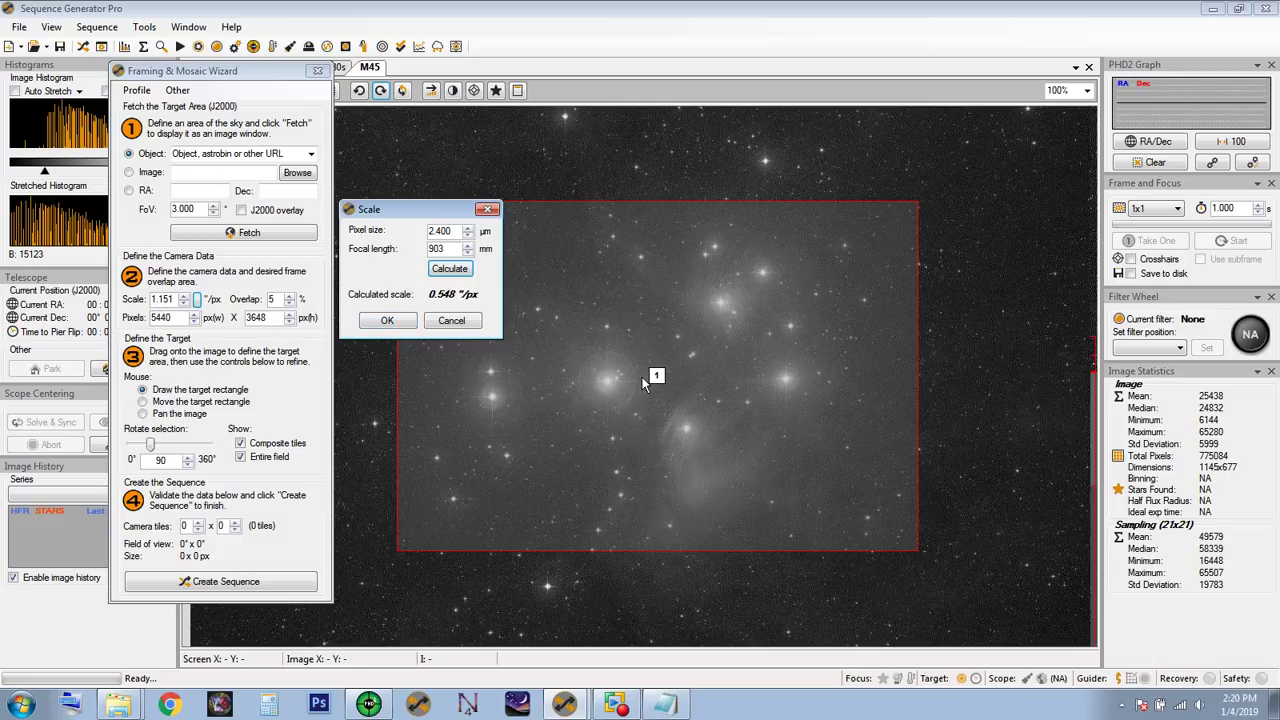
click(395, 323)
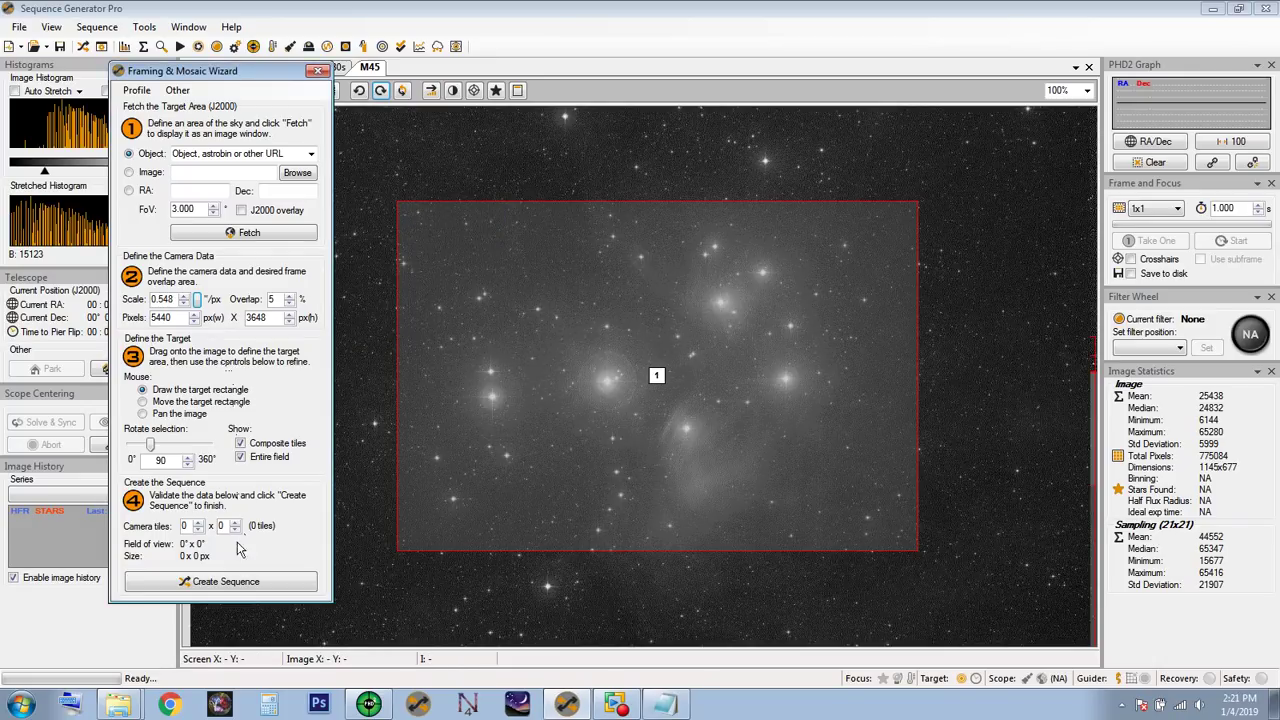
- Fetch the sky image for object M45 with a field of view of 2.000 degrees
click(654, 370)
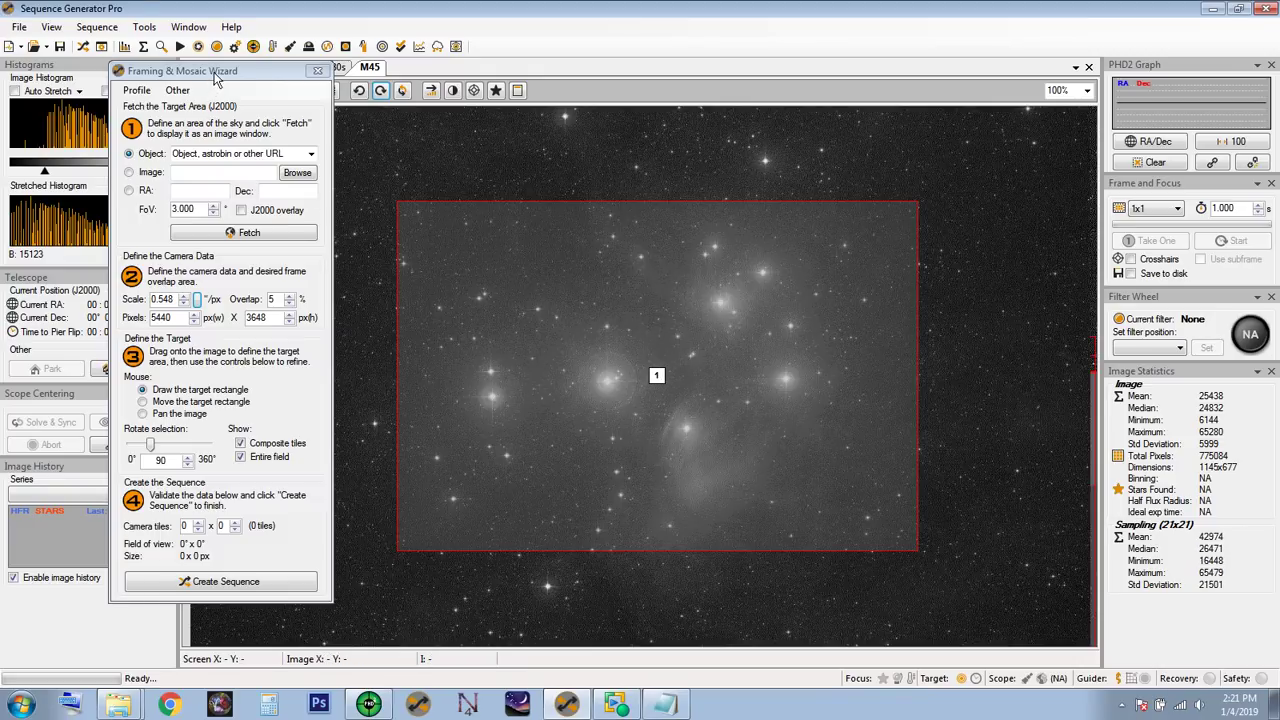
mouse_move(214, 72)
mouse_down()
mouse_move(270, 108)
mouse_move(238, 74)
mouse_up()
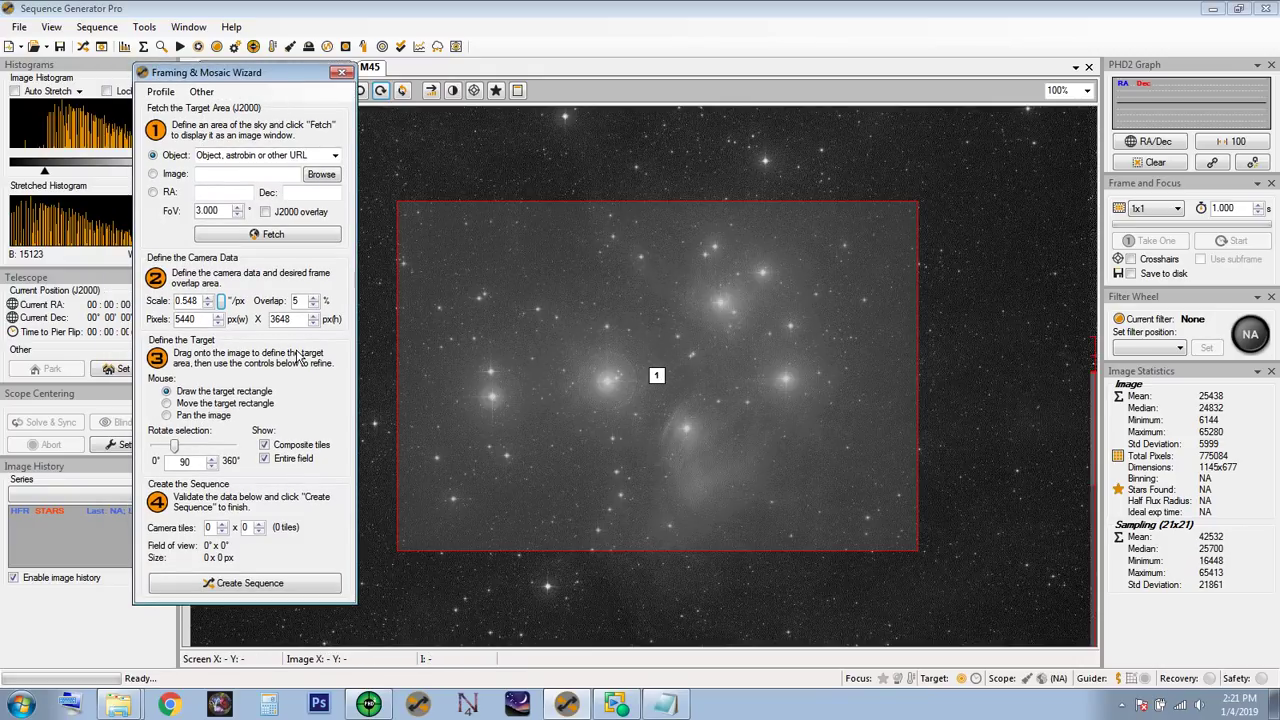
click(308, 157)
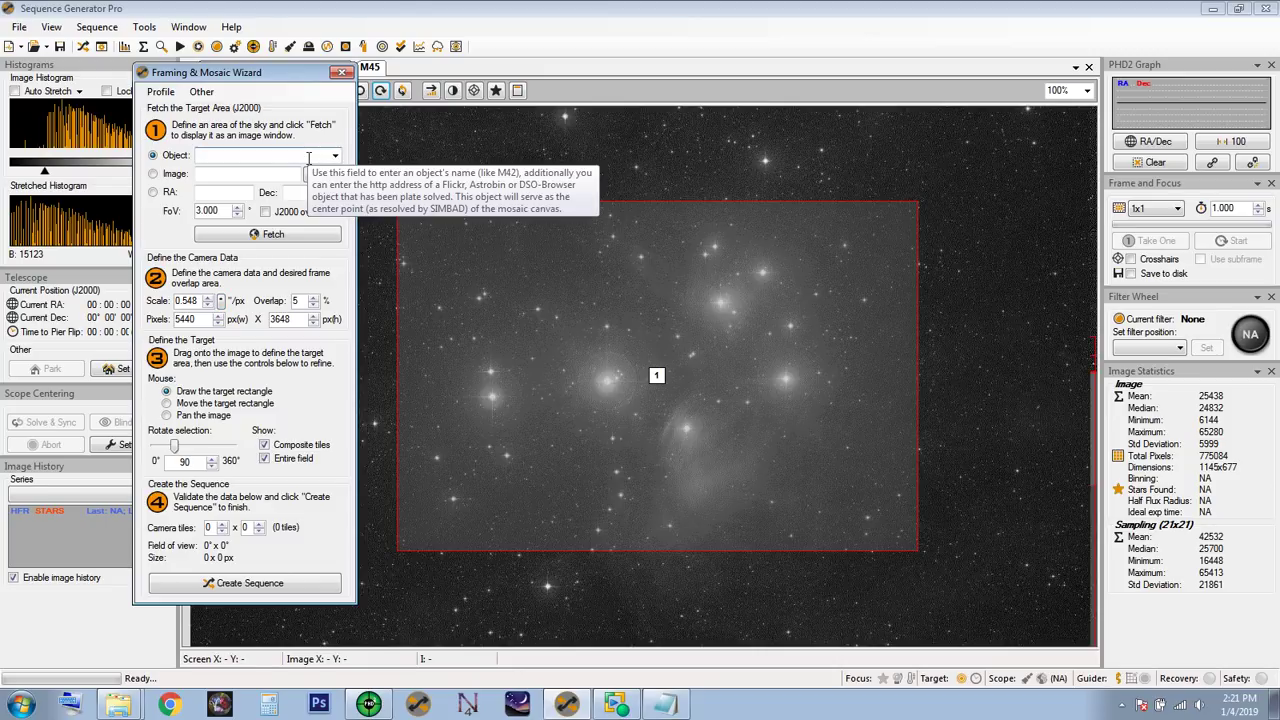
text(M45)
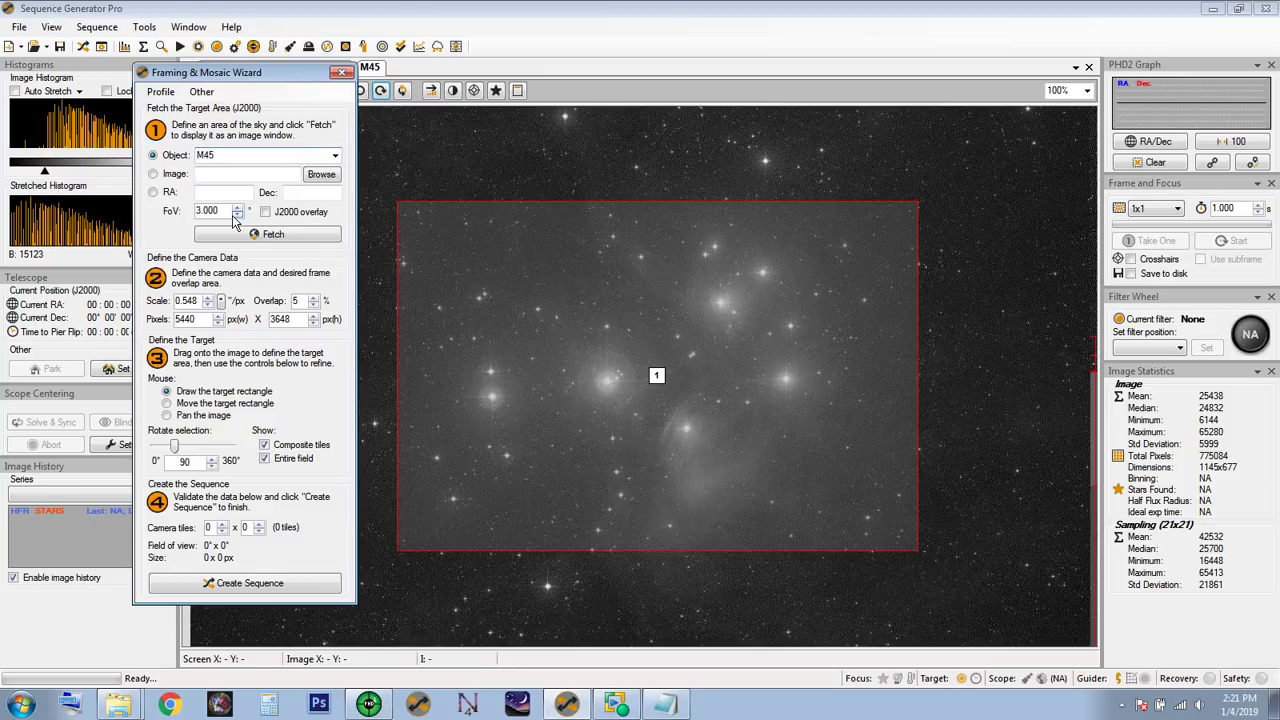
click(238, 214)
click(267, 234)
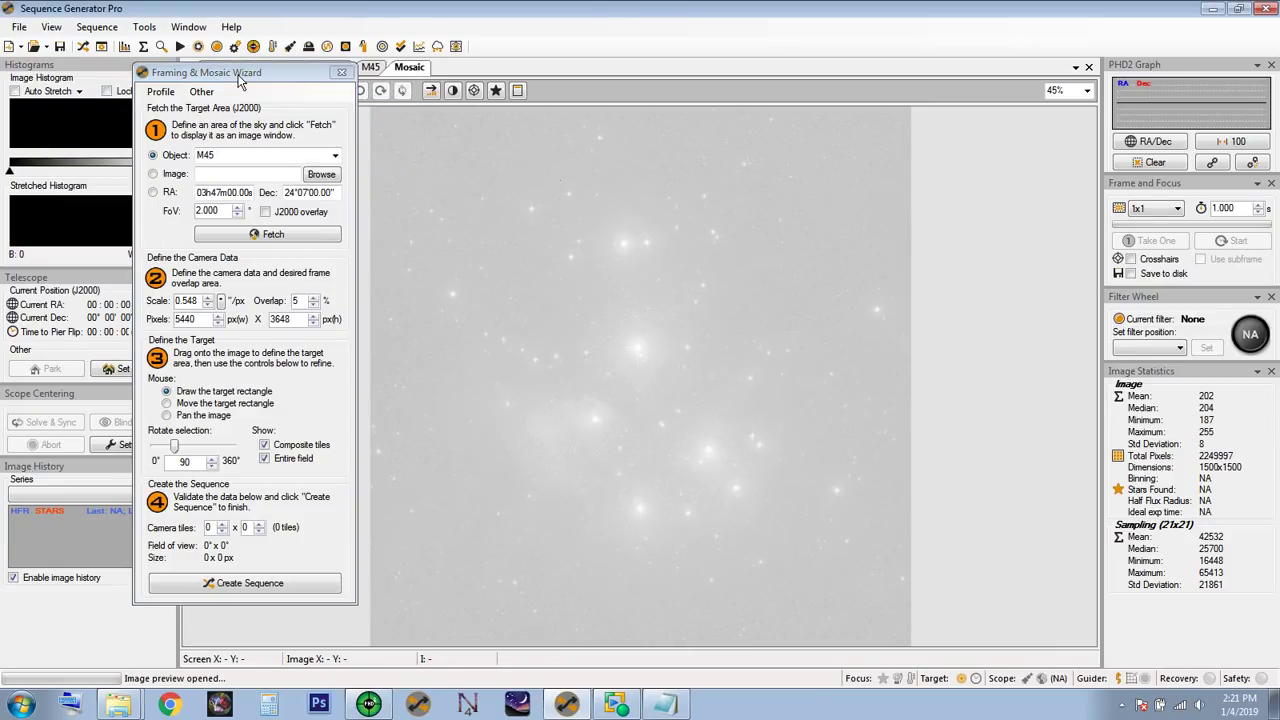
- Raise the black point of the fetched mosaic image's histogram to 41338 so the stars stand out
drag(240, 80, 290, 310)
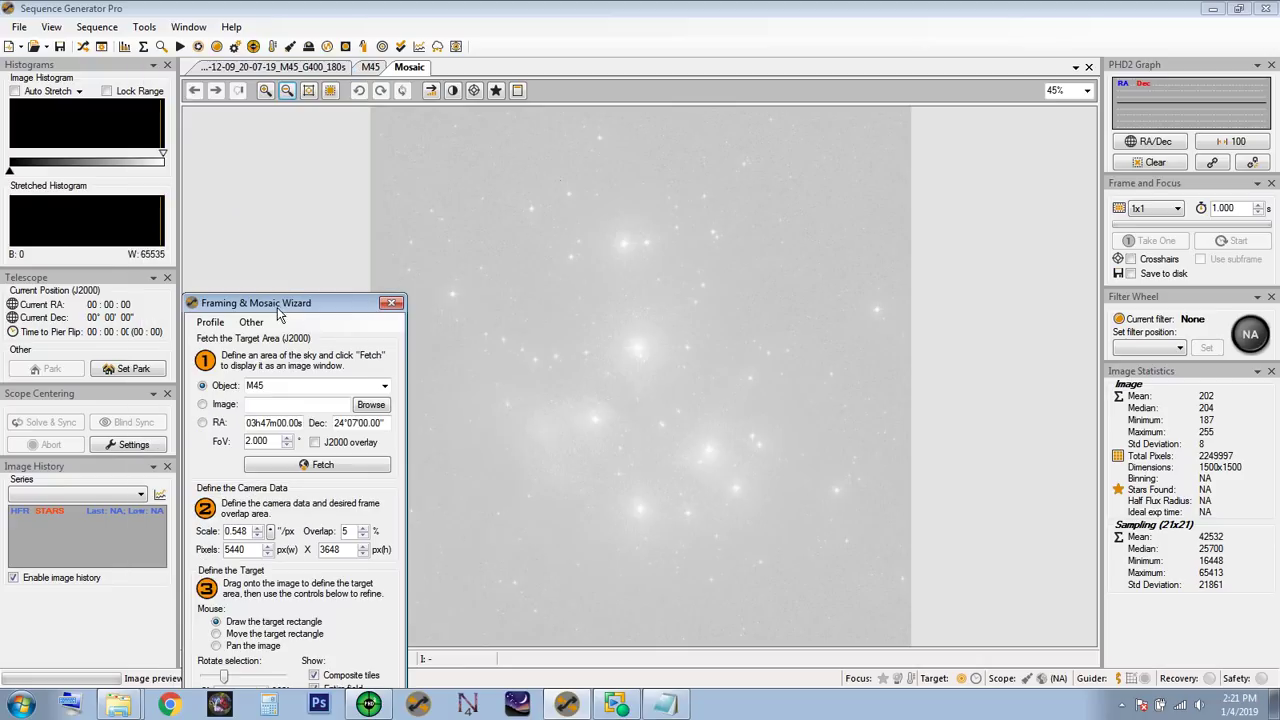
drag(10, 170, 106, 170)
drag(290, 300, 248, 169)
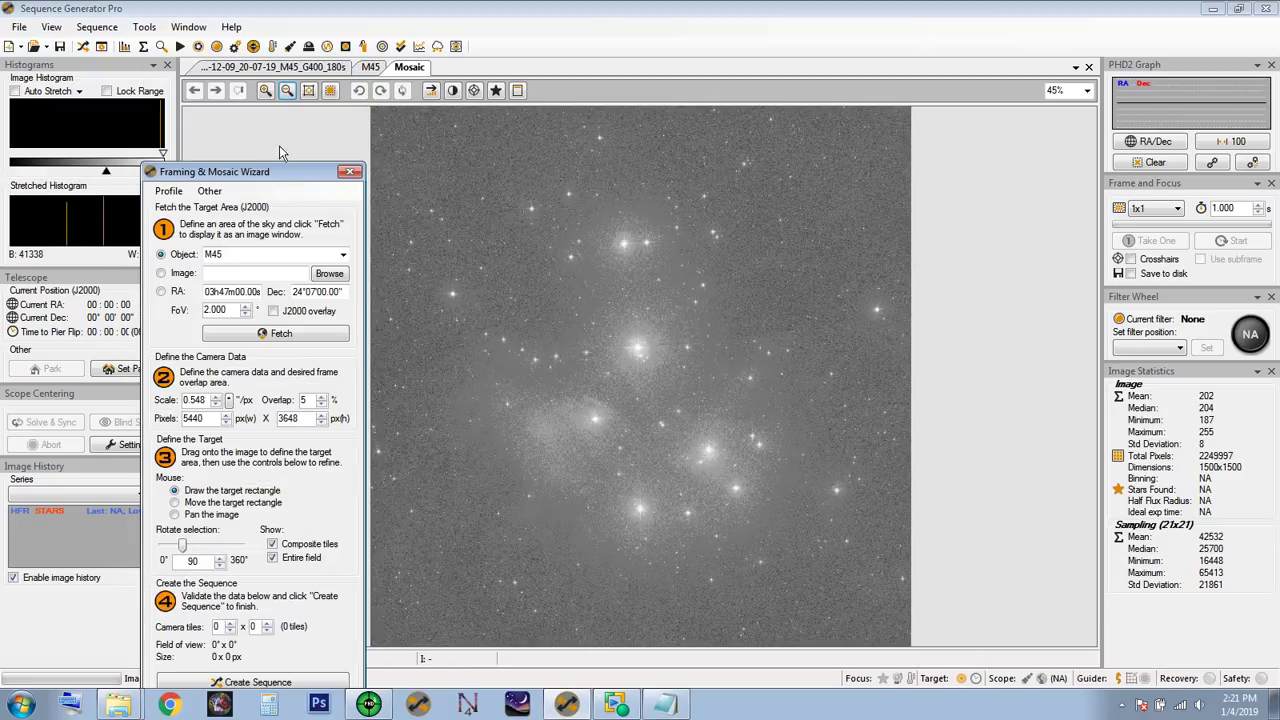
- Define a target rectangle of 1 x 1 camera tiles on the M45 image and place it over the lower star group
drag(486, 157, 766, 380)
drag(214, 178, 192, 52)
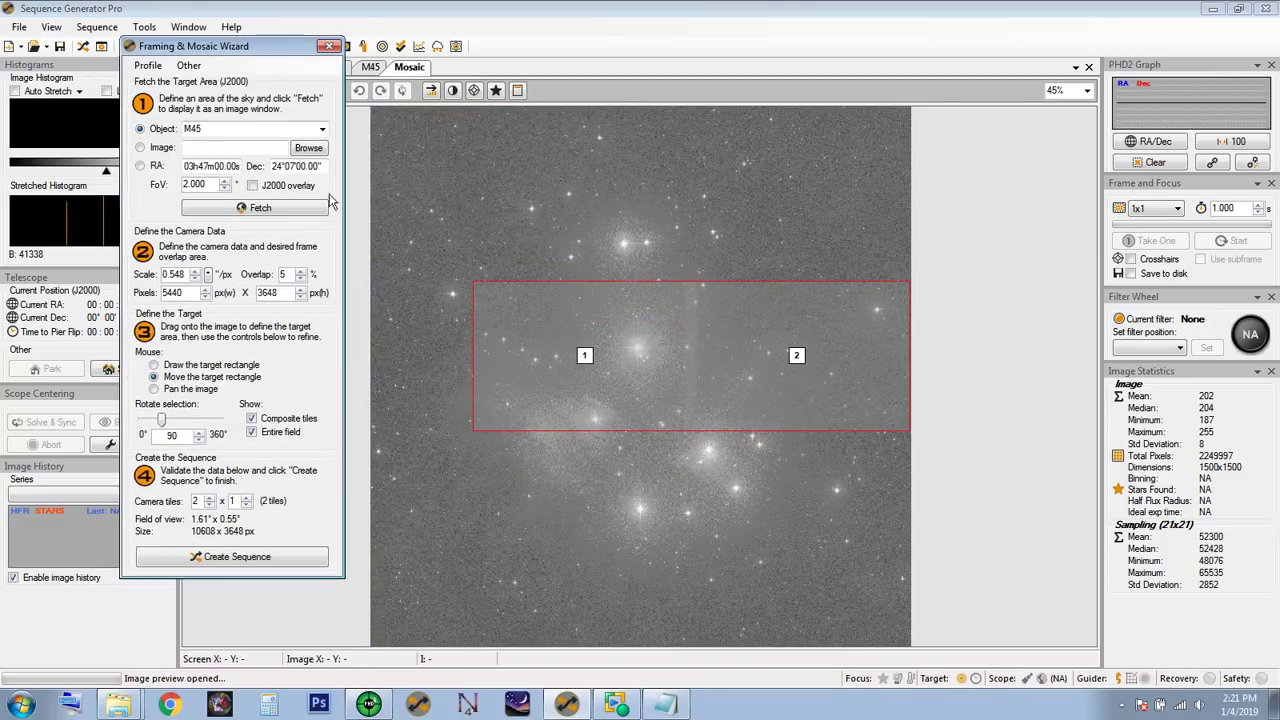
click(208, 506)
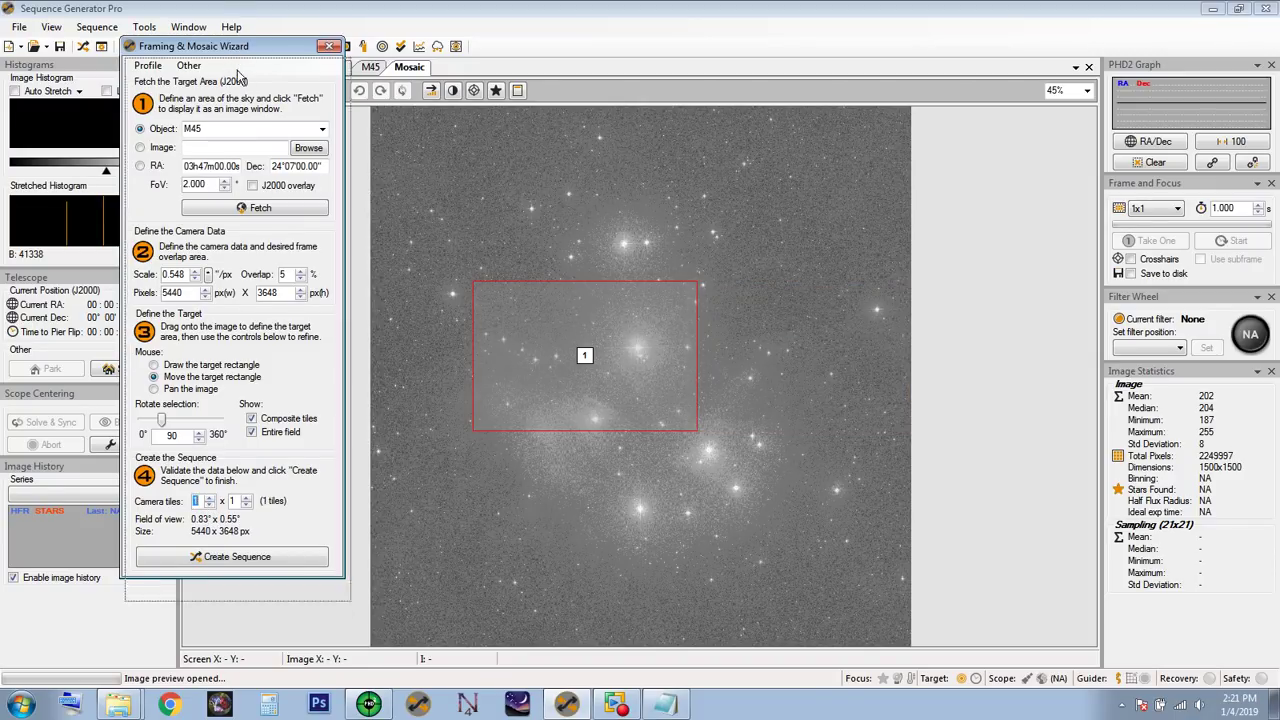
drag(236, 46, 244, 93)
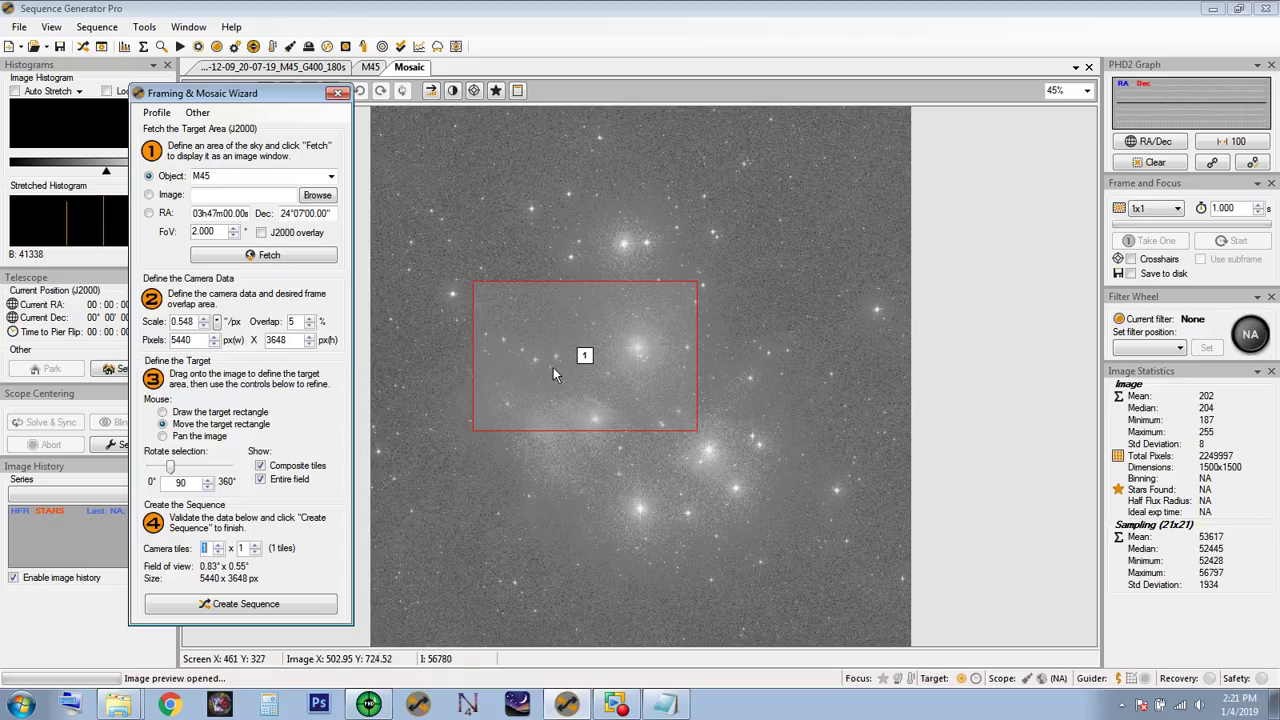
drag(587, 356, 644, 461)
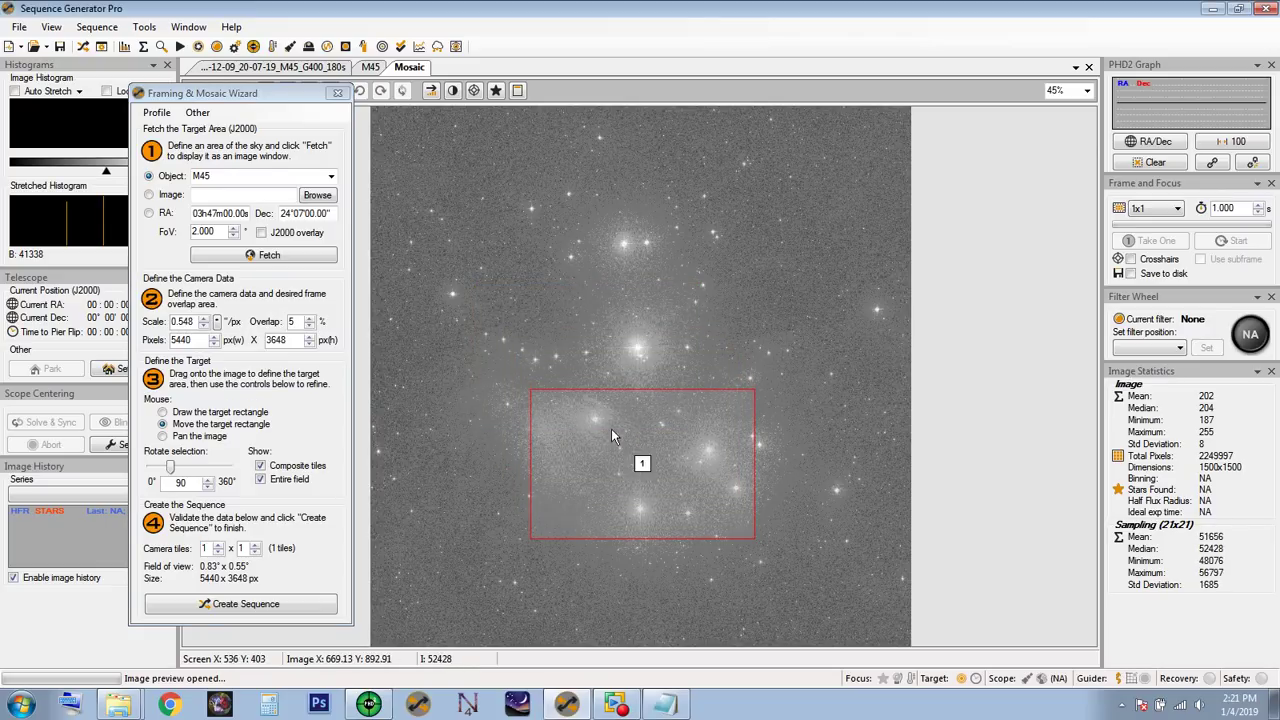
mouse_move(643, 457)
mouse_down()
mouse_move(628, 375)
mouse_move(647, 404)
mouse_move(638, 281)
mouse_move(664, 434)
mouse_move(650, 468)
mouse_up()
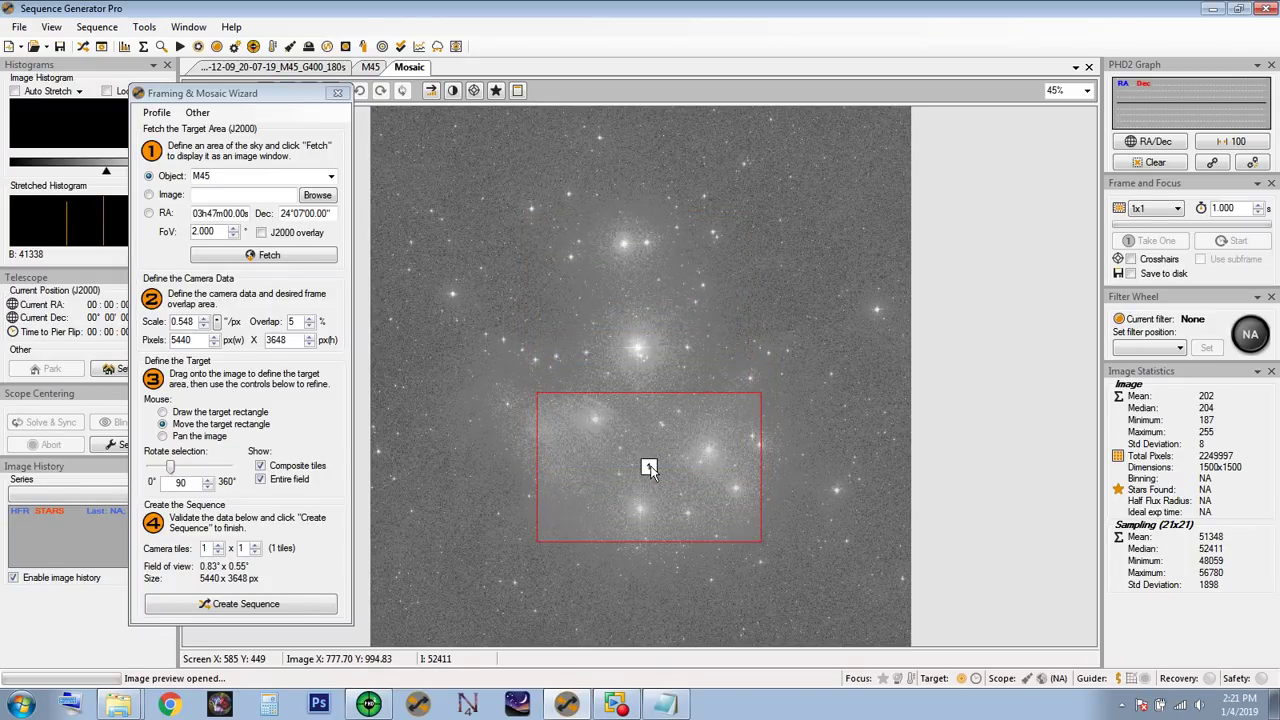
- Recalculate the camera scale with 2.40 µm pixels and 430 mm focal length, apply it and center the target rectangle over the whole cluster
click(218, 330)
click(217, 324)
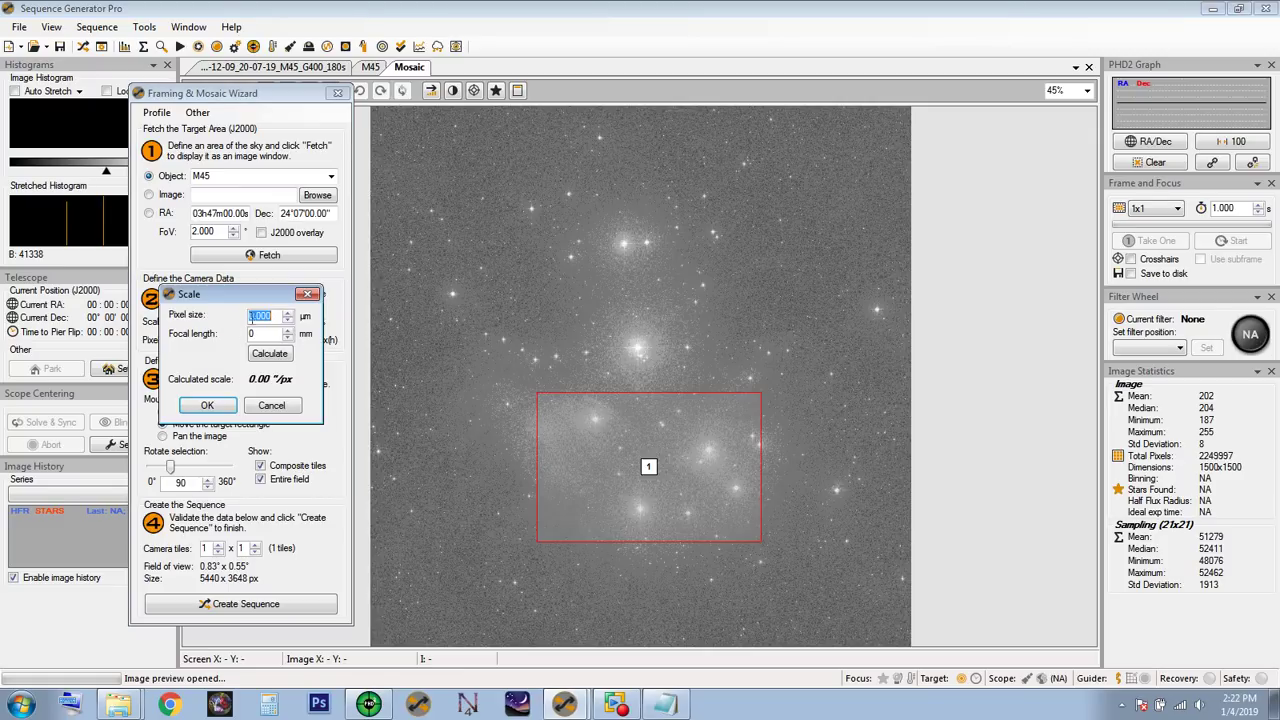
text(2.40)
key(Tab)
text(430)
click(267, 359)
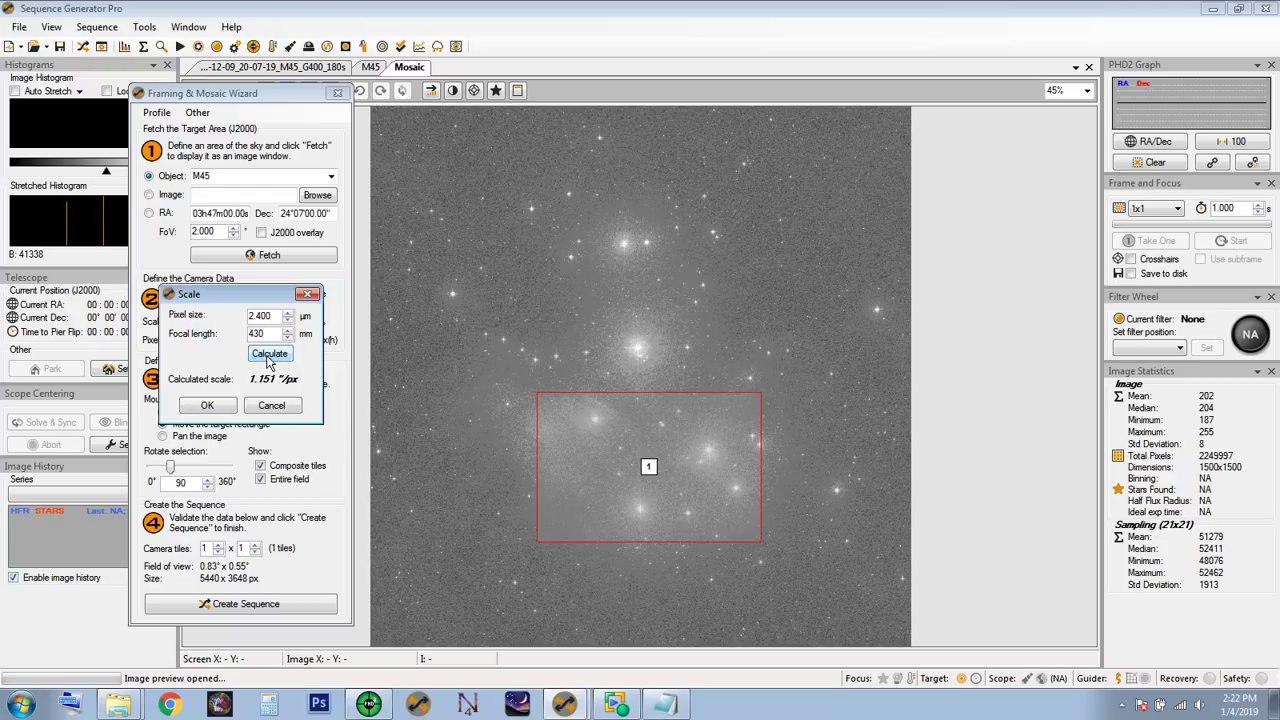
click(207, 406)
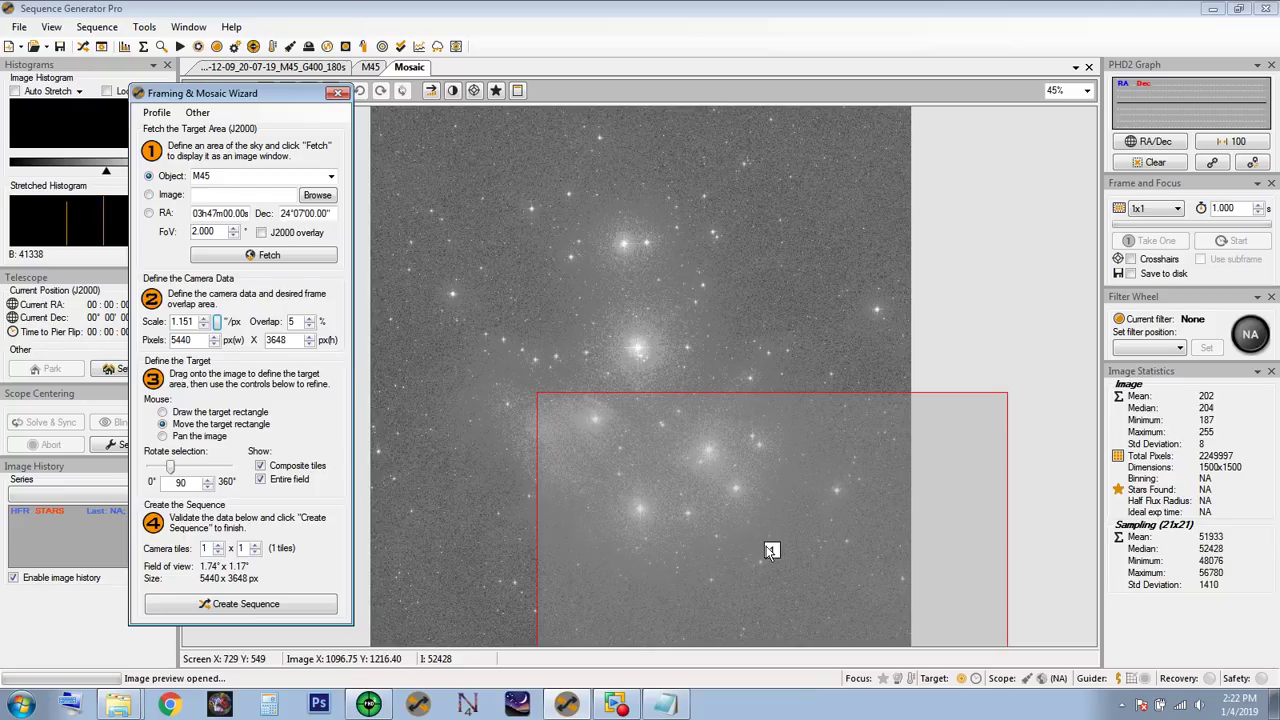
drag(759, 523, 641, 397)
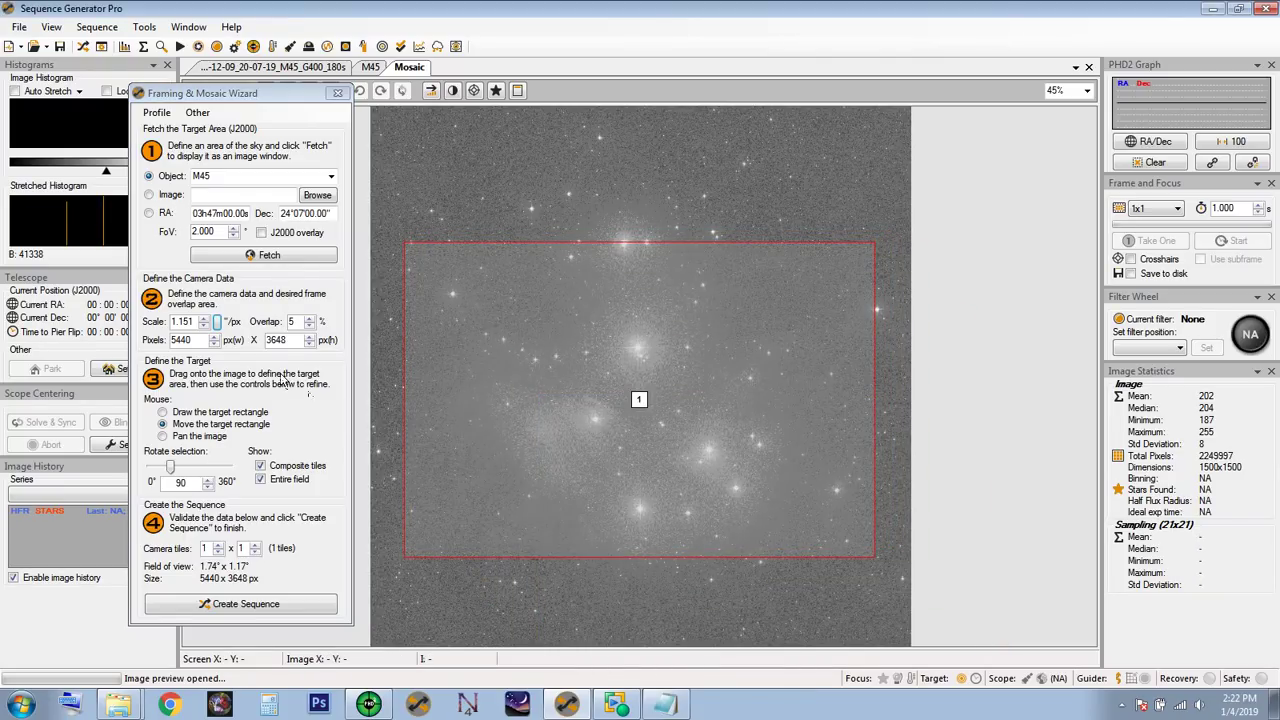
- Apply a camera scale calculated from 3.75 µm pixels and 1260 mm focal length, and move the target rectangle over the lower star group
click(216, 321)
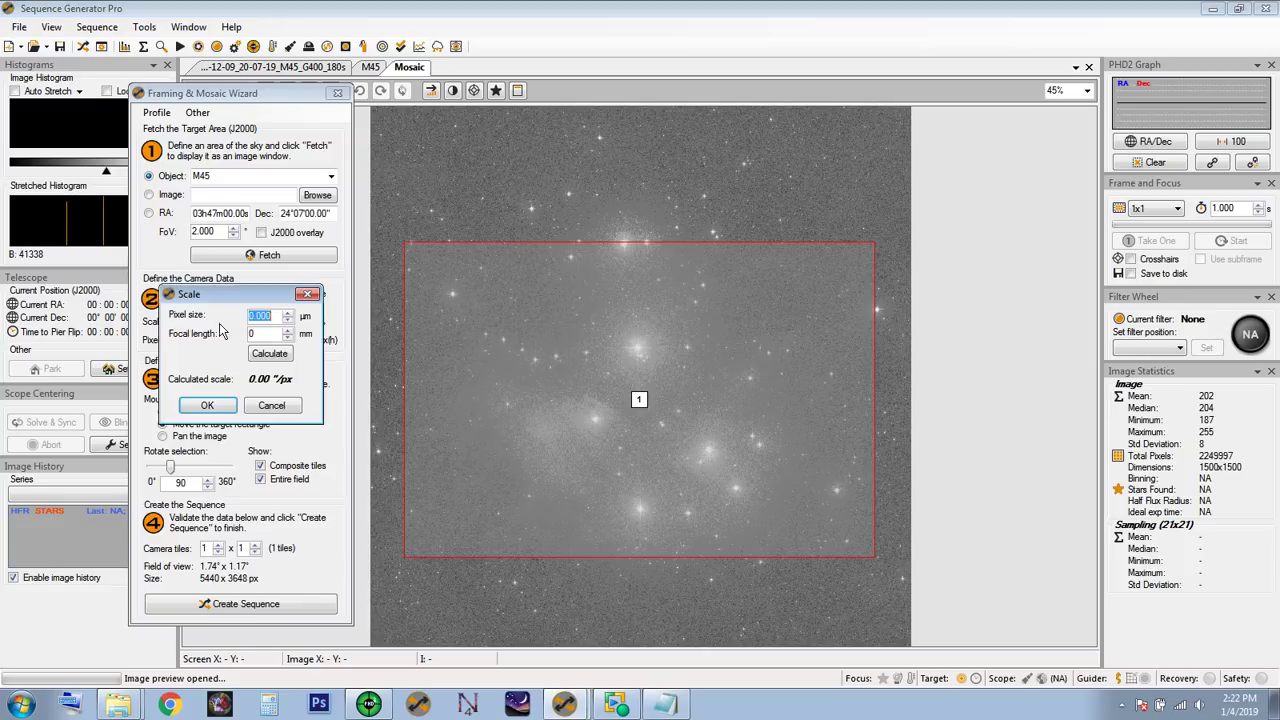
text(3.75)
click(264, 335)
text(126)
click(268, 353)
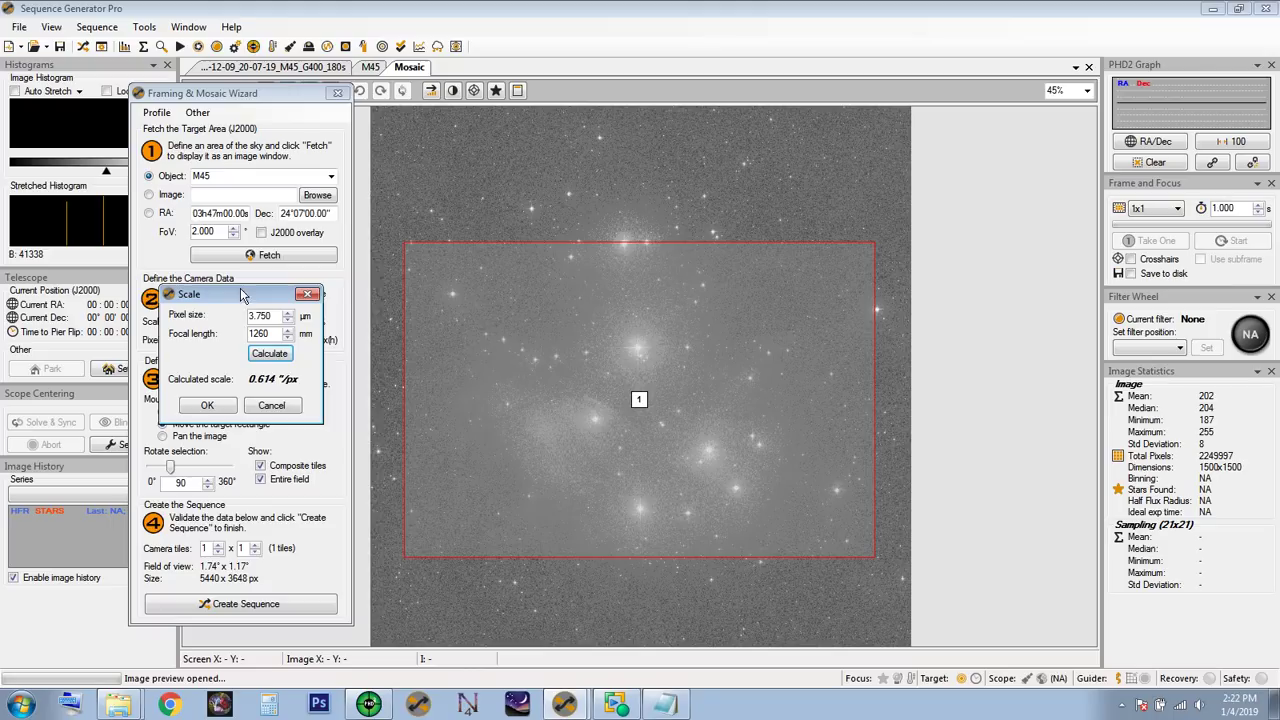
drag(245, 296, 592, 167)
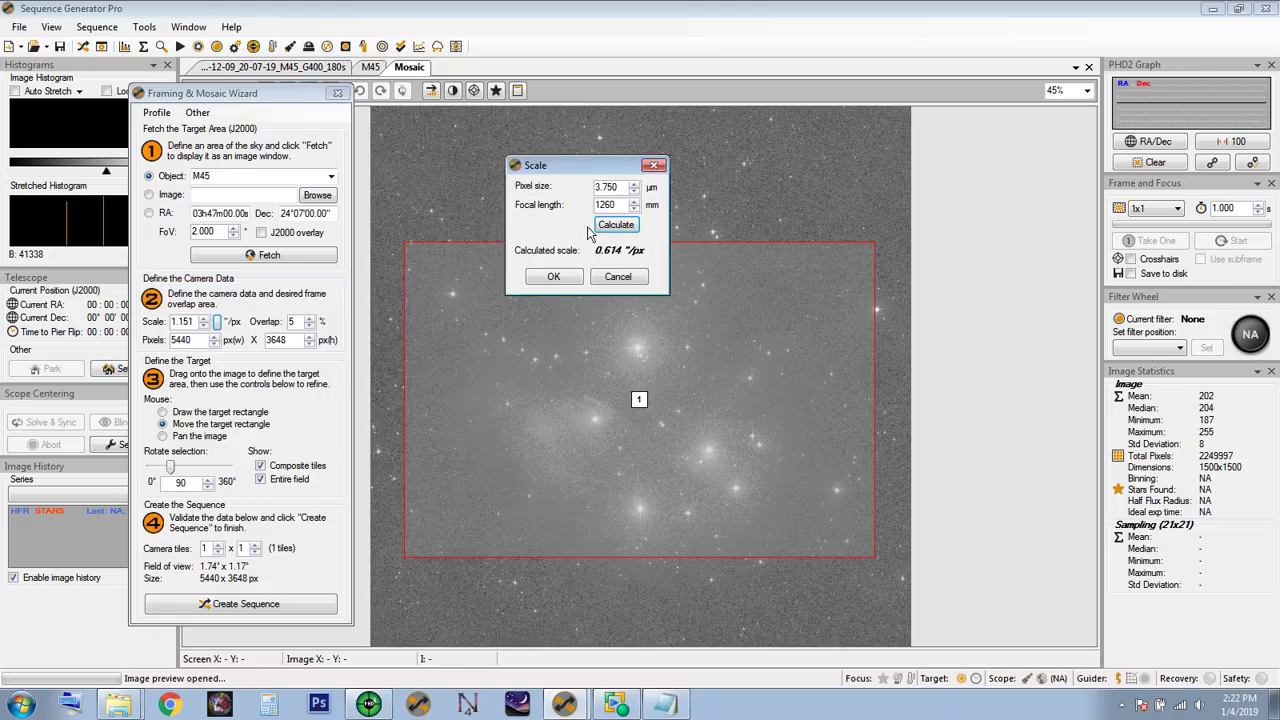
click(555, 278)
drag(535, 330, 657, 449)
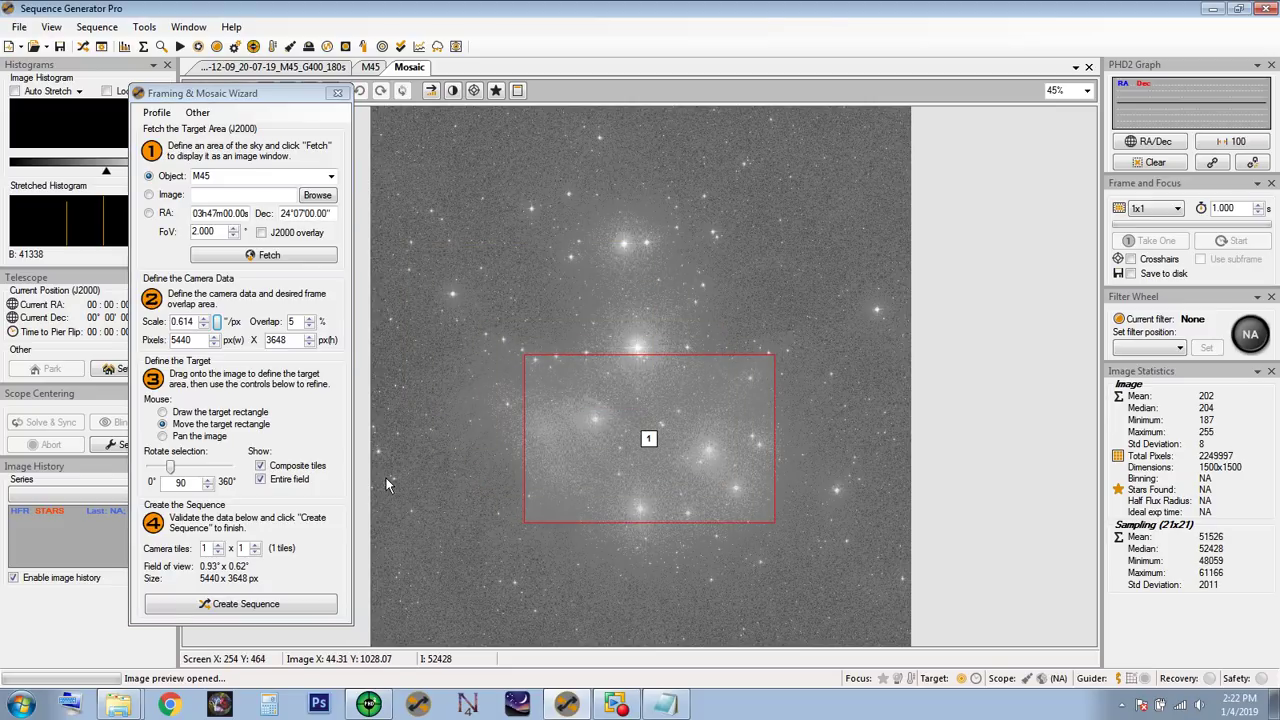
click(217, 324)
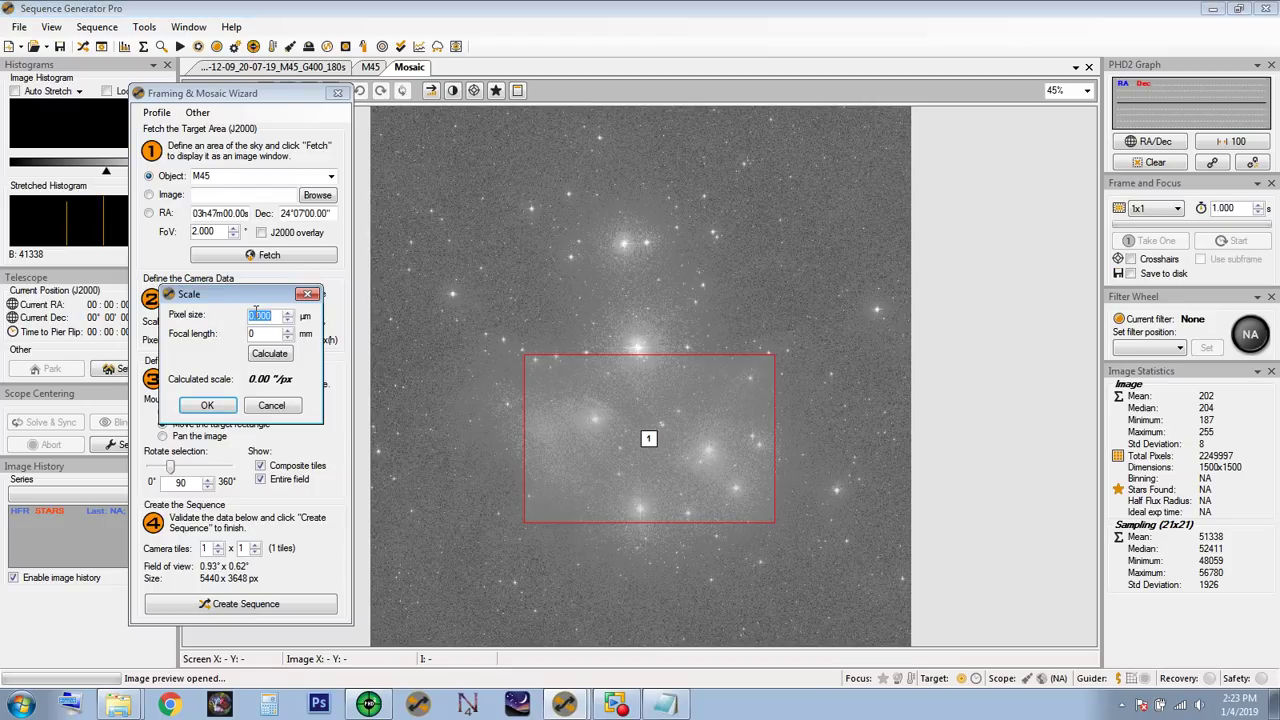
click(272, 406)
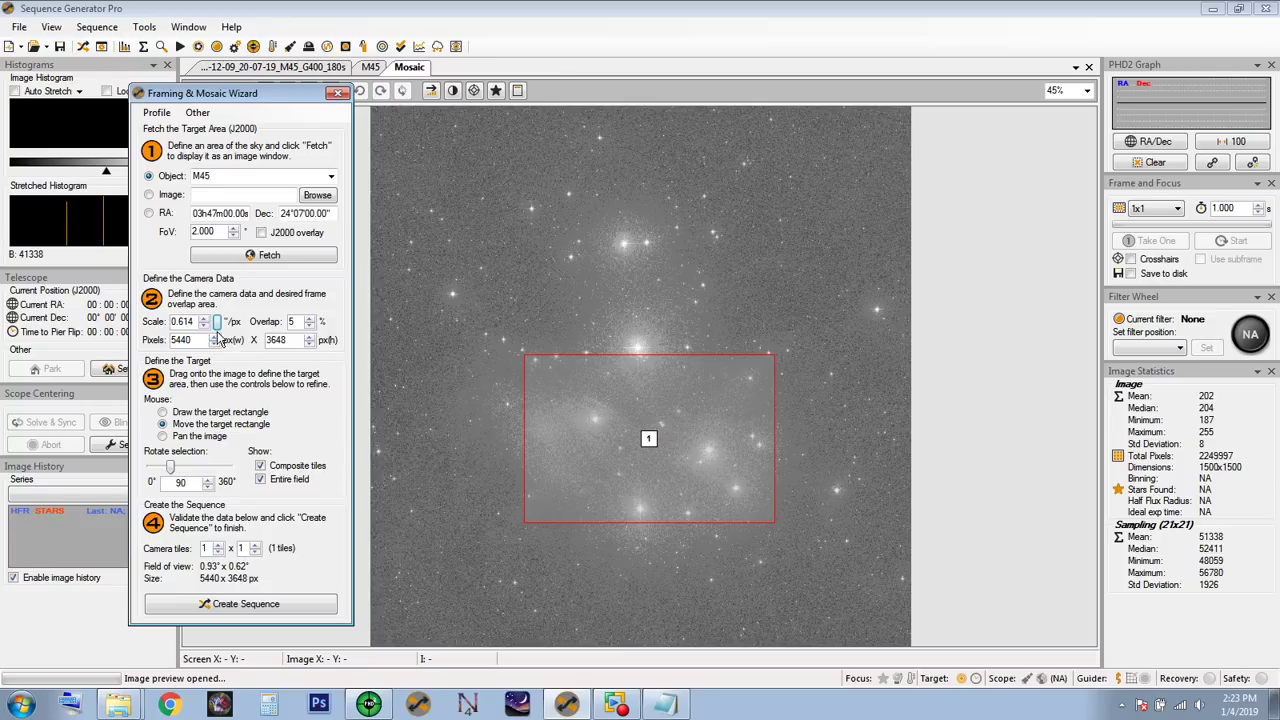
- Calculate the camera scale for 2.40 µm pixels and 300 mm focal length, and apply it to the mosaic framing
click(217, 326)
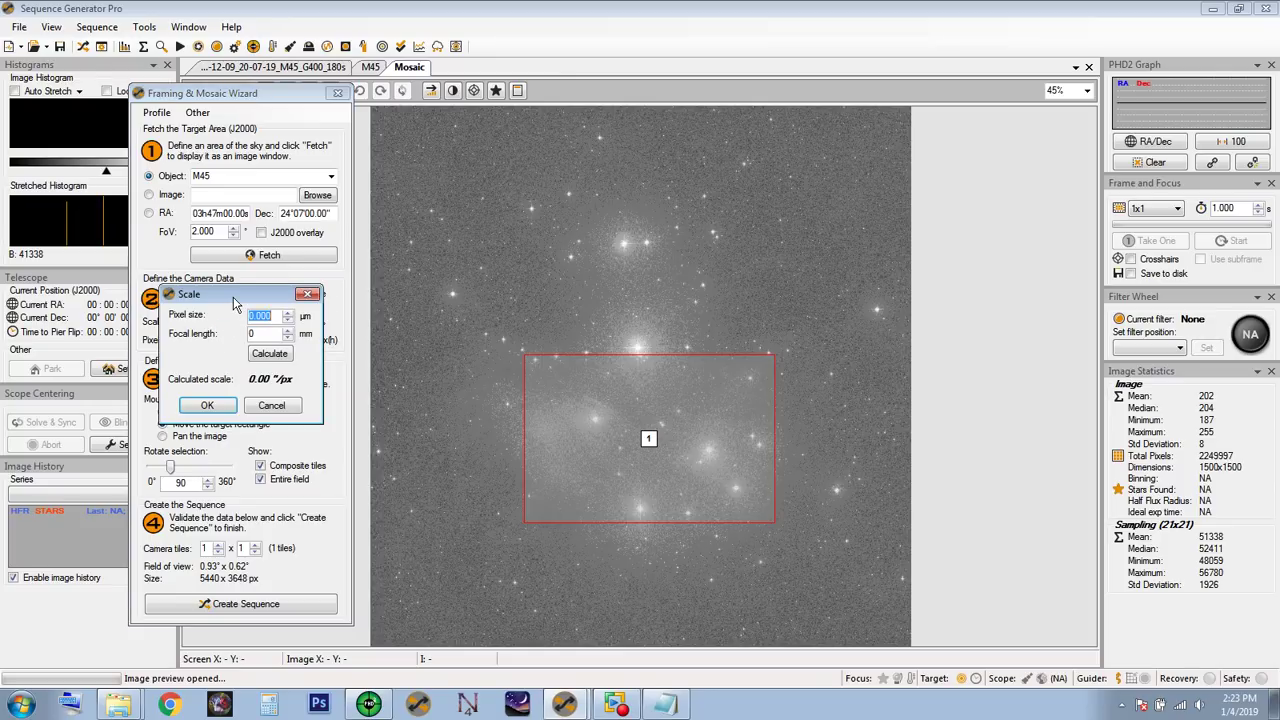
text(2.40)
double_click(251, 335)
text(300)
drag(224, 297, 434, 170)
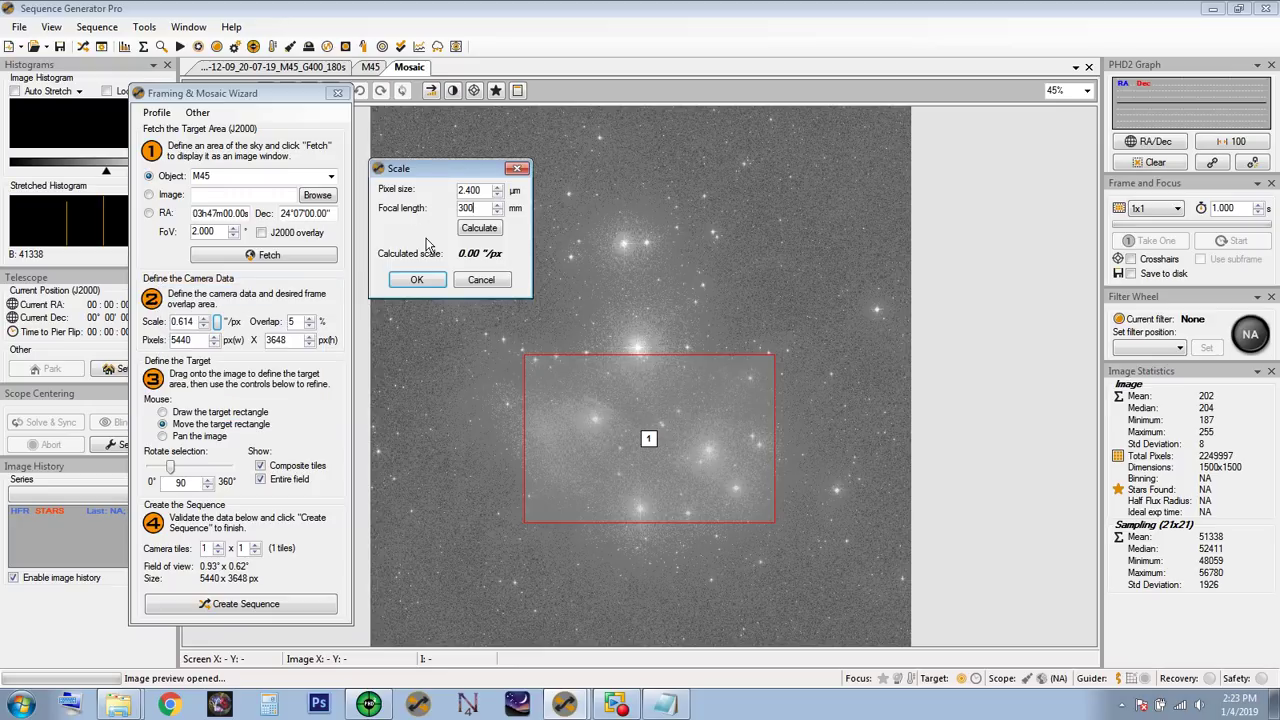
click(481, 233)
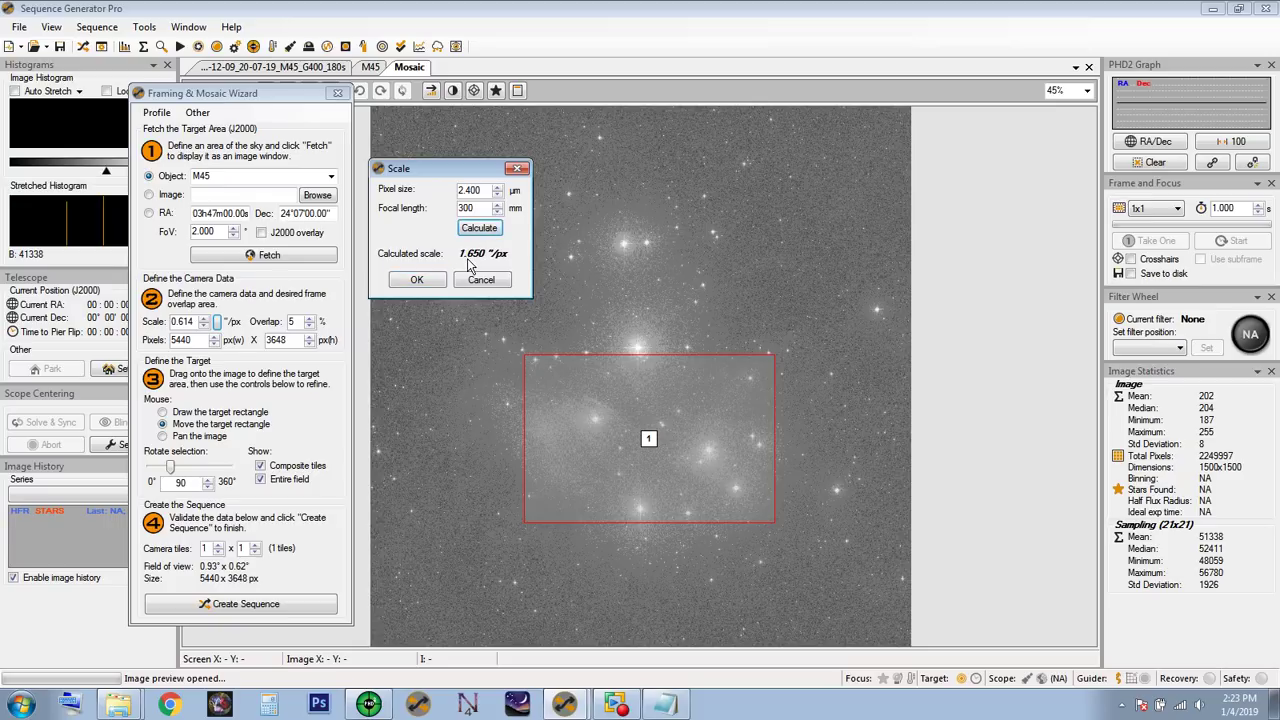
click(418, 281)
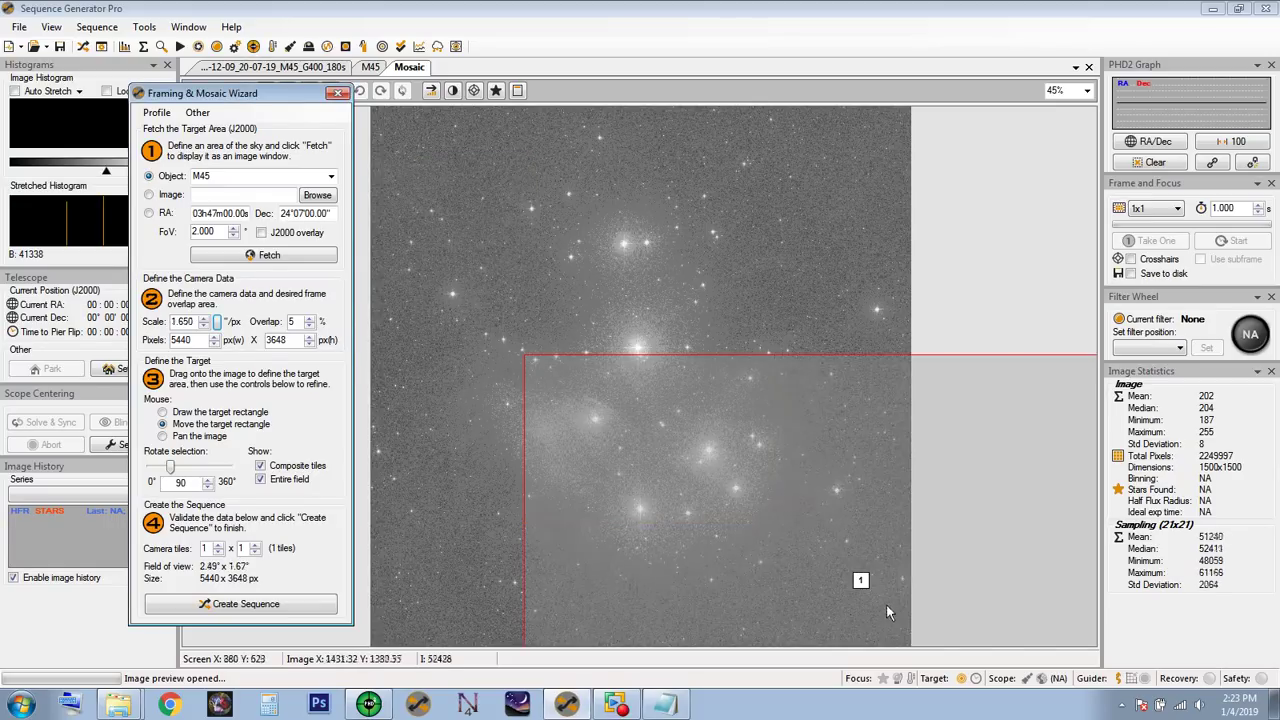
- Center the target rectangle over the whole M45 cluster, and exit the framing wizard without creating a sequence
mouse_move(862, 588)
mouse_down()
mouse_move(720, 420)
mouse_move(662, 398)
mouse_up()
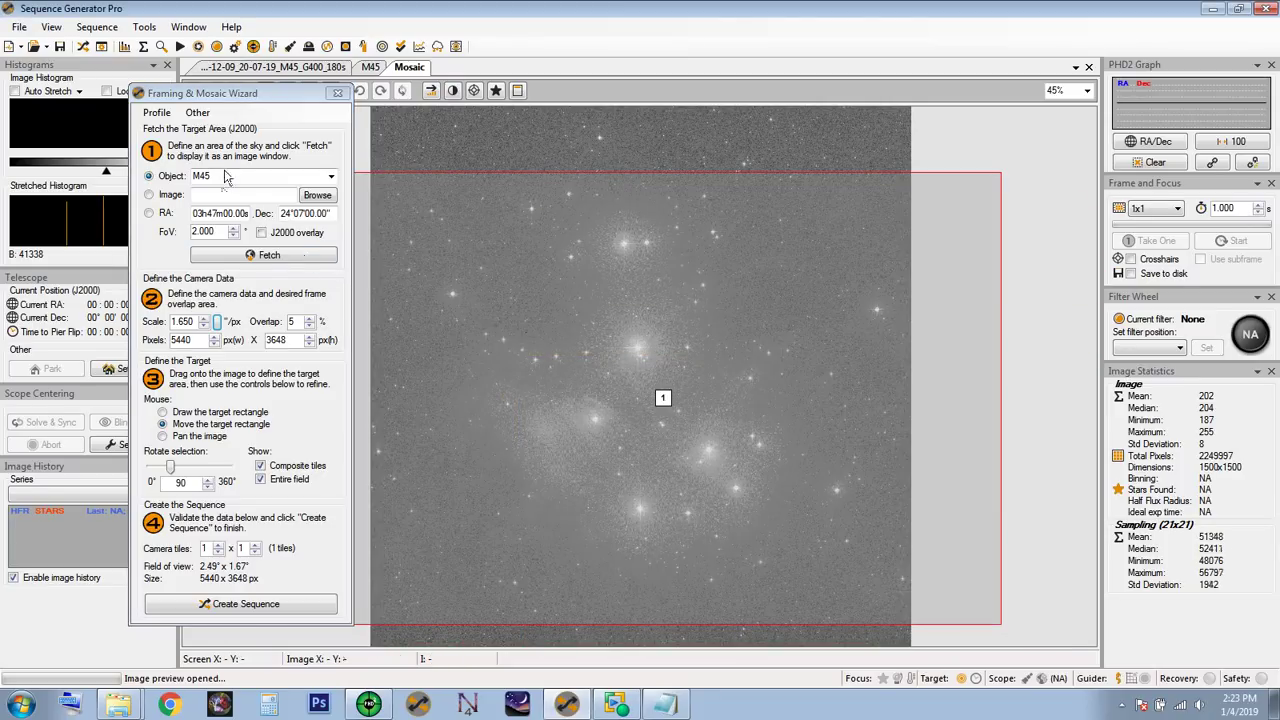
drag(232, 97, 118, 89)
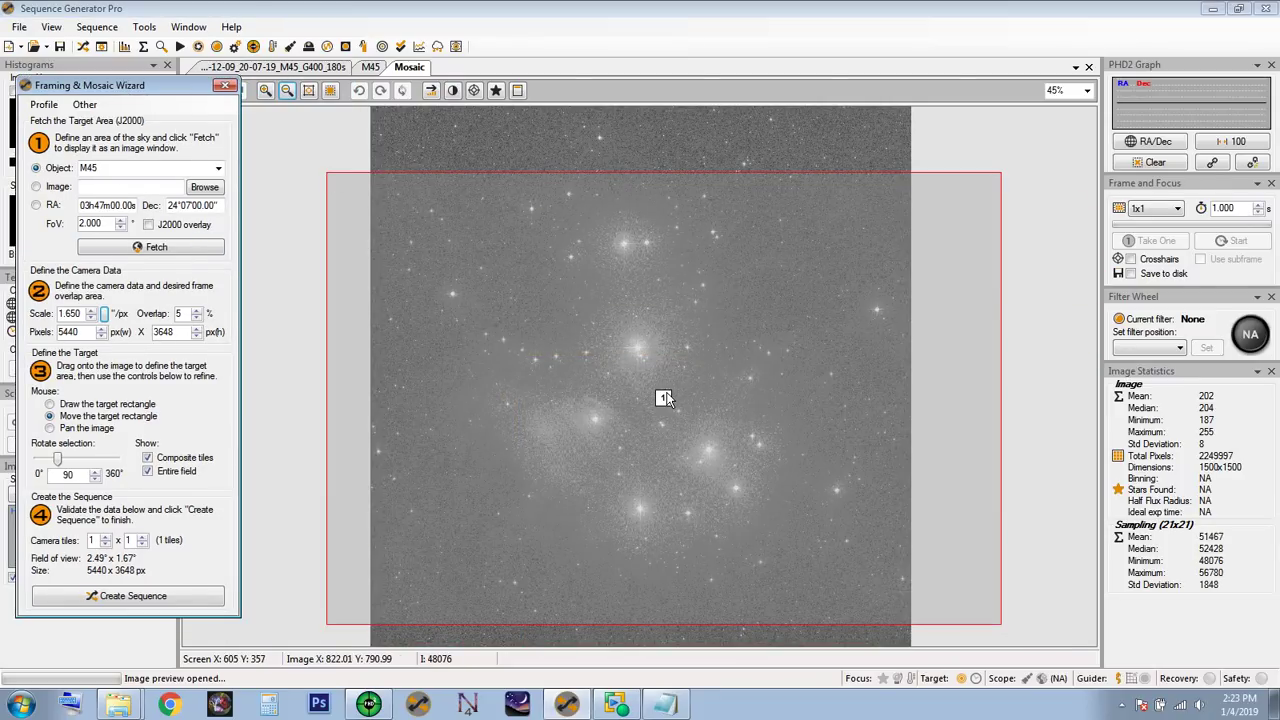
drag(663, 394, 664, 377)
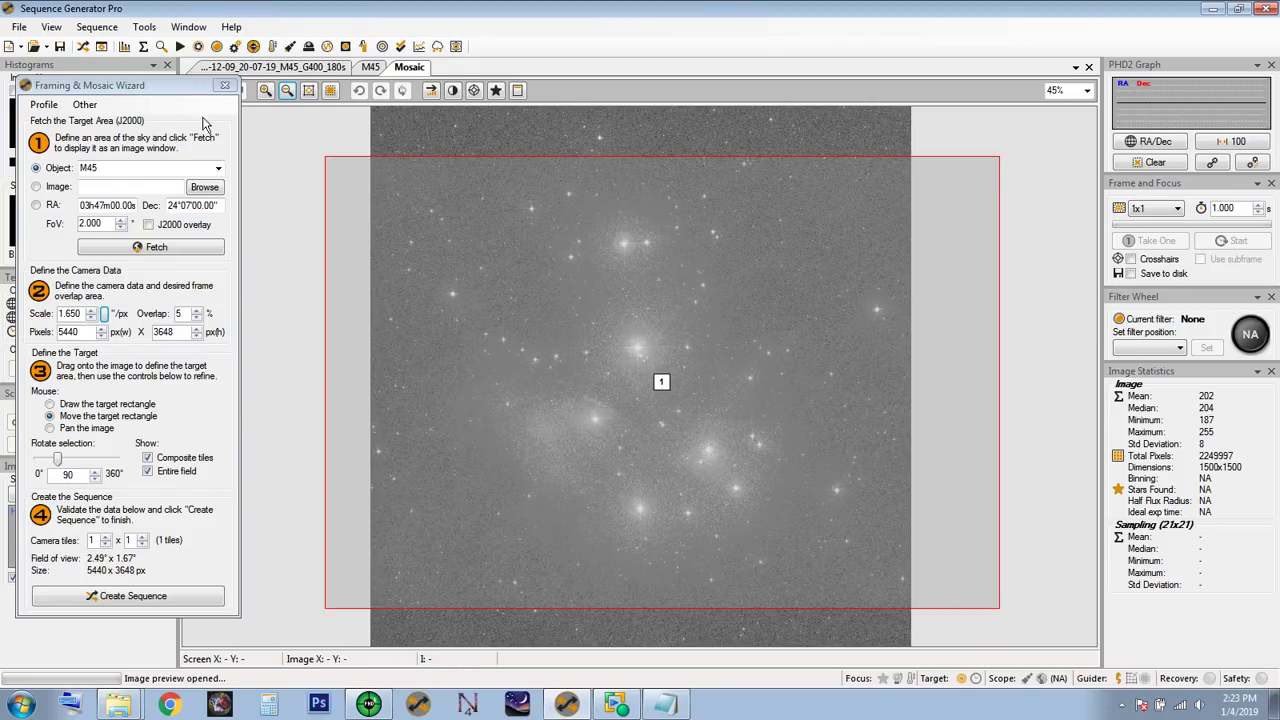
click(225, 87)
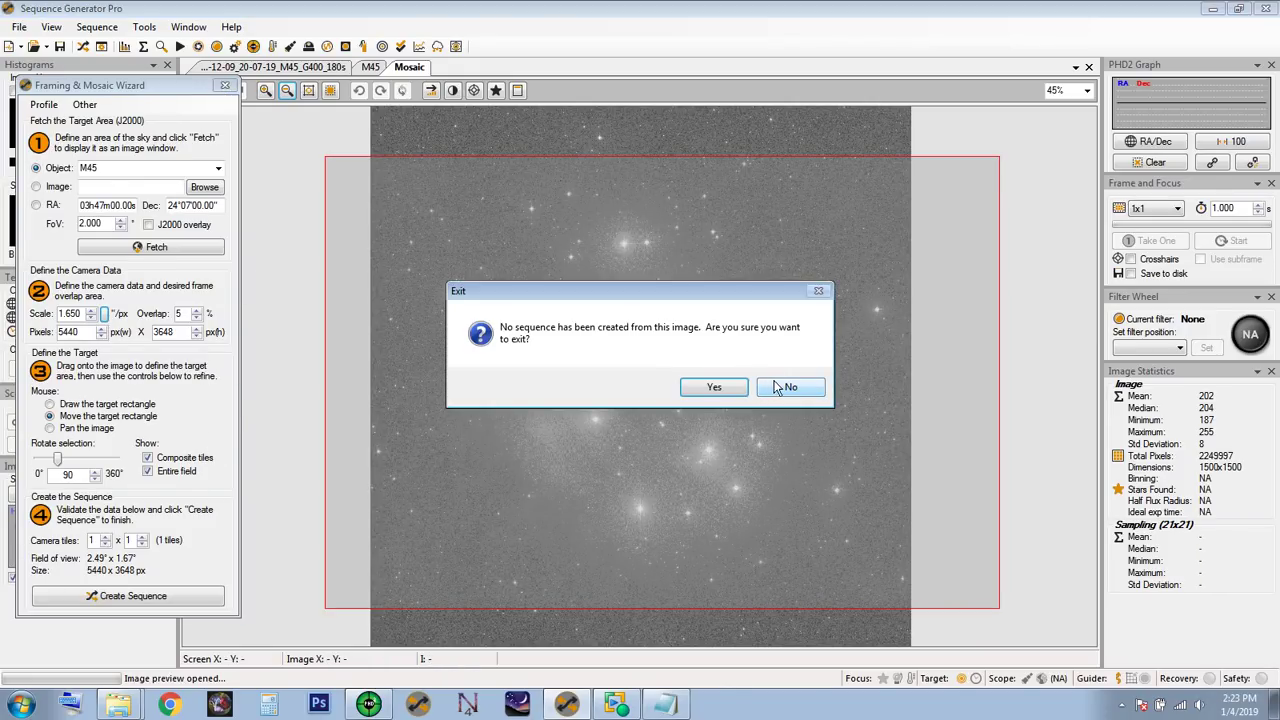
click(731, 390)
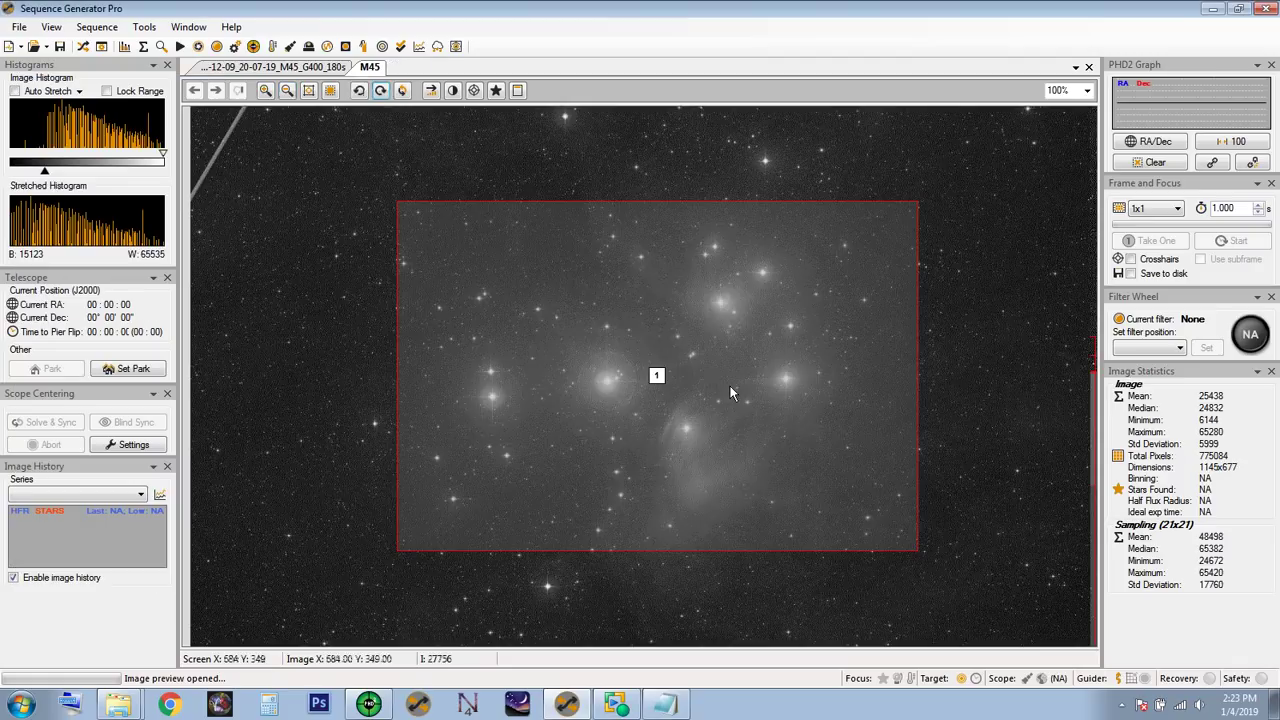
- Rotate the captured M45_G400_180s image 90° counter-clockwise and fit the whole frame in the view
click(286, 68)
click(370, 67)
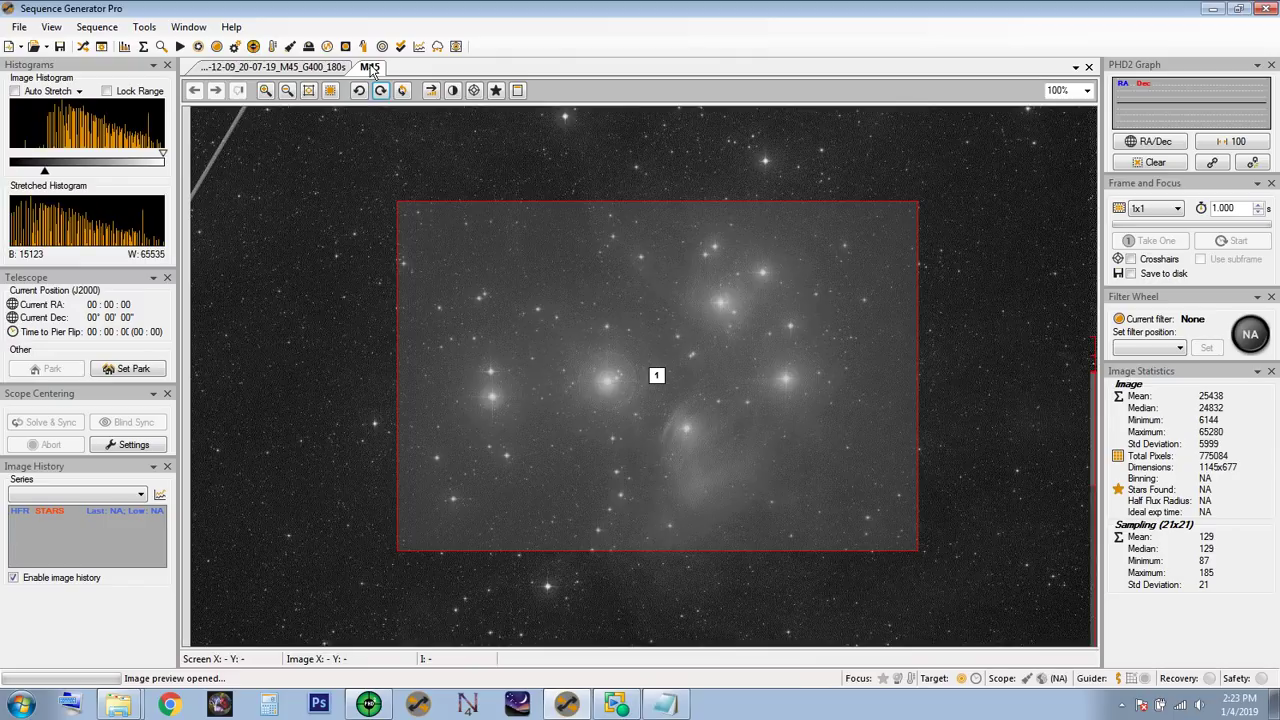
click(330, 67)
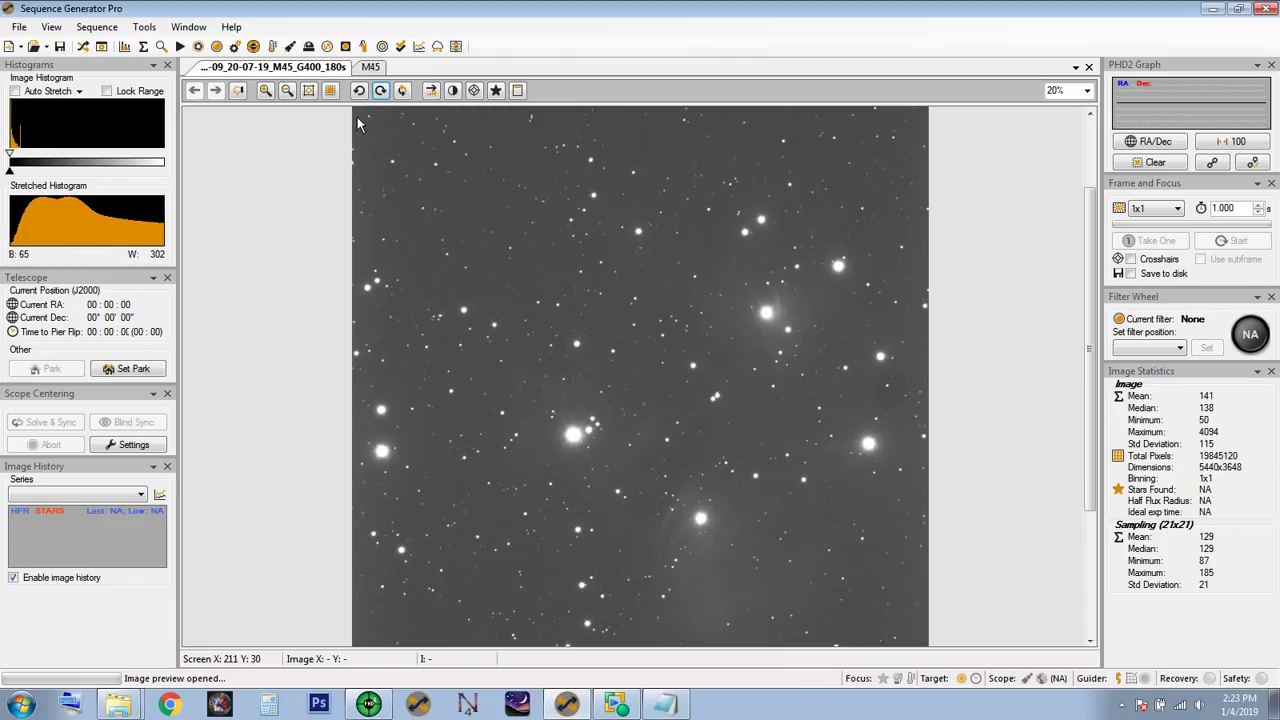
click(360, 91)
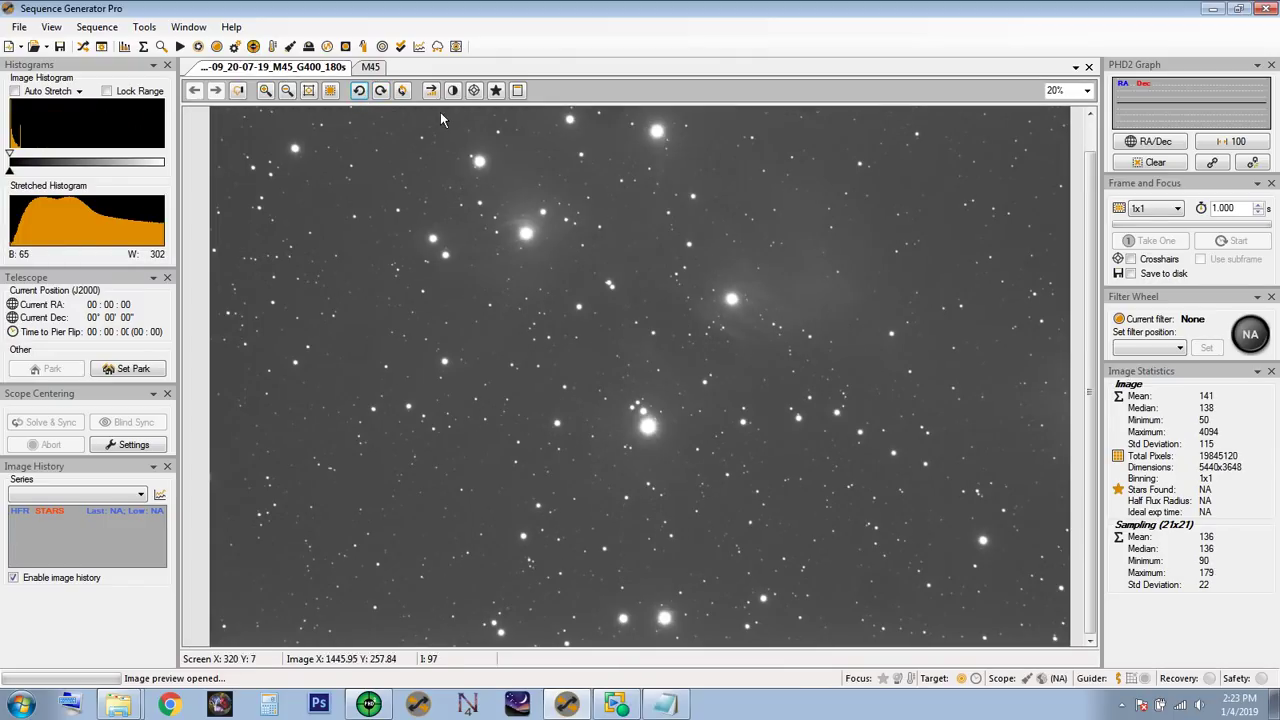
click(308, 91)
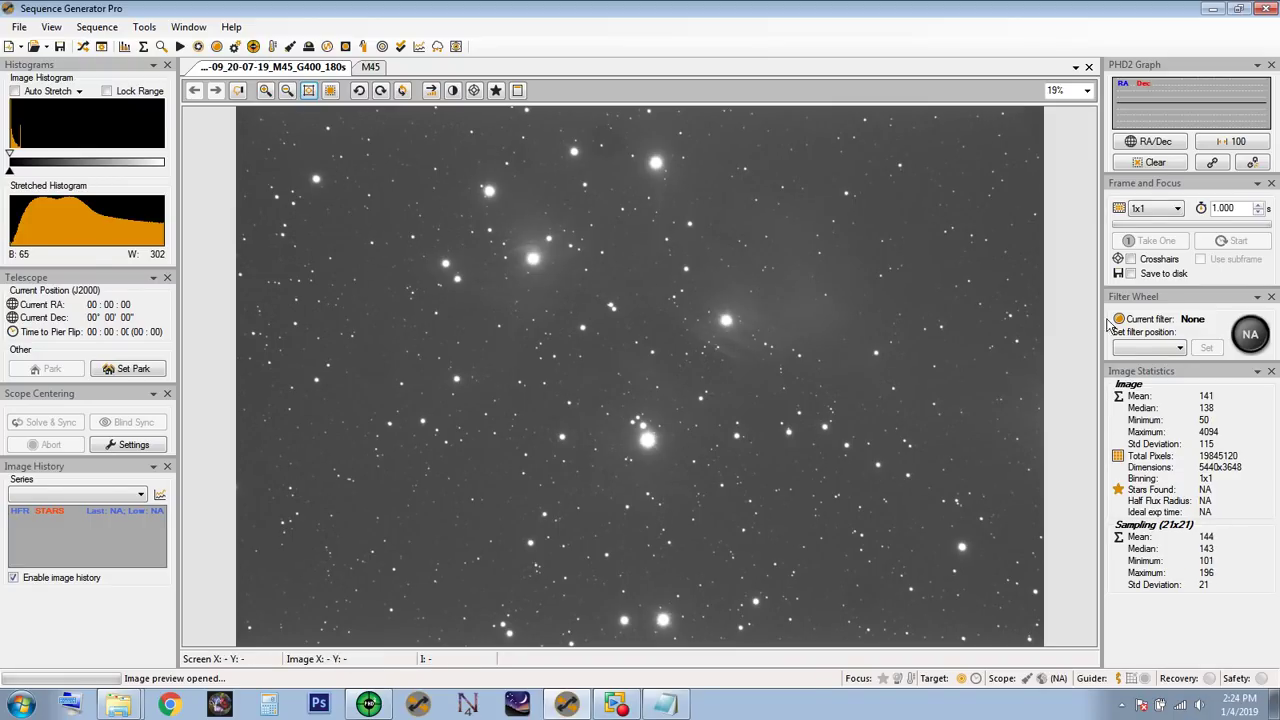
- Rotate the M45 framing image 90° counter-clockwise and compare its star field with the captured M45_G400_180s image
click(370, 66)
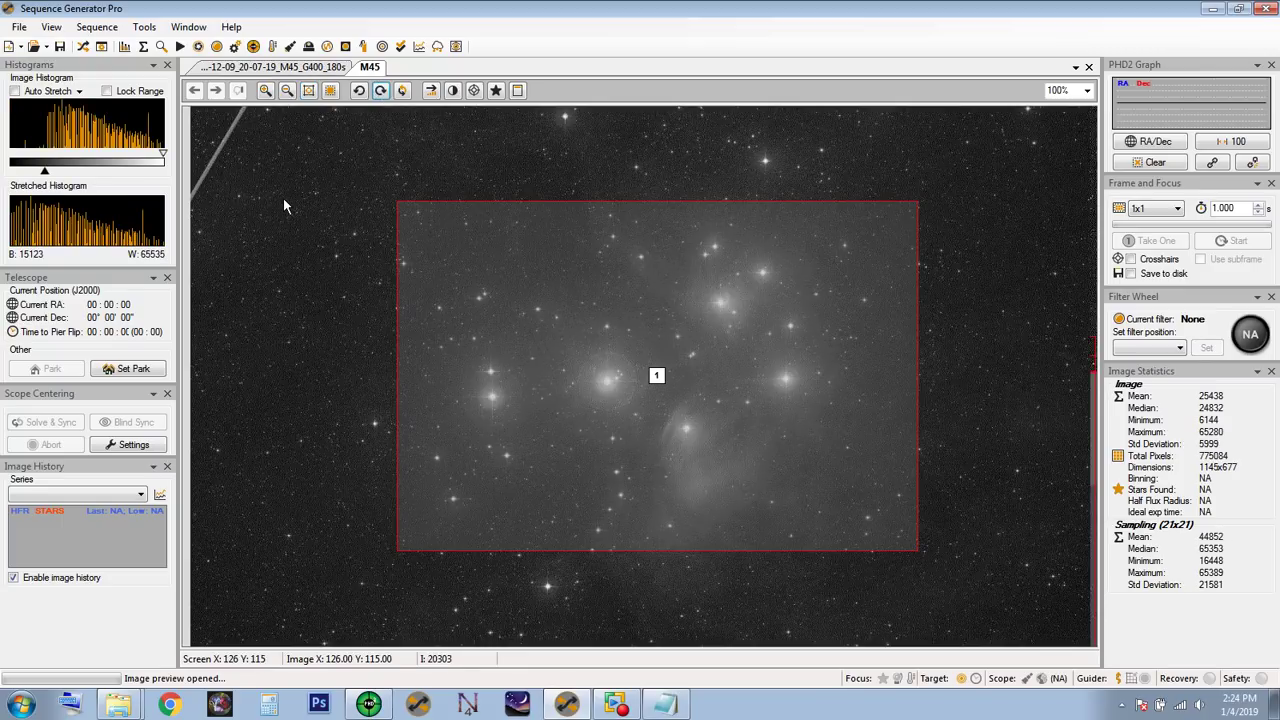
click(359, 91)
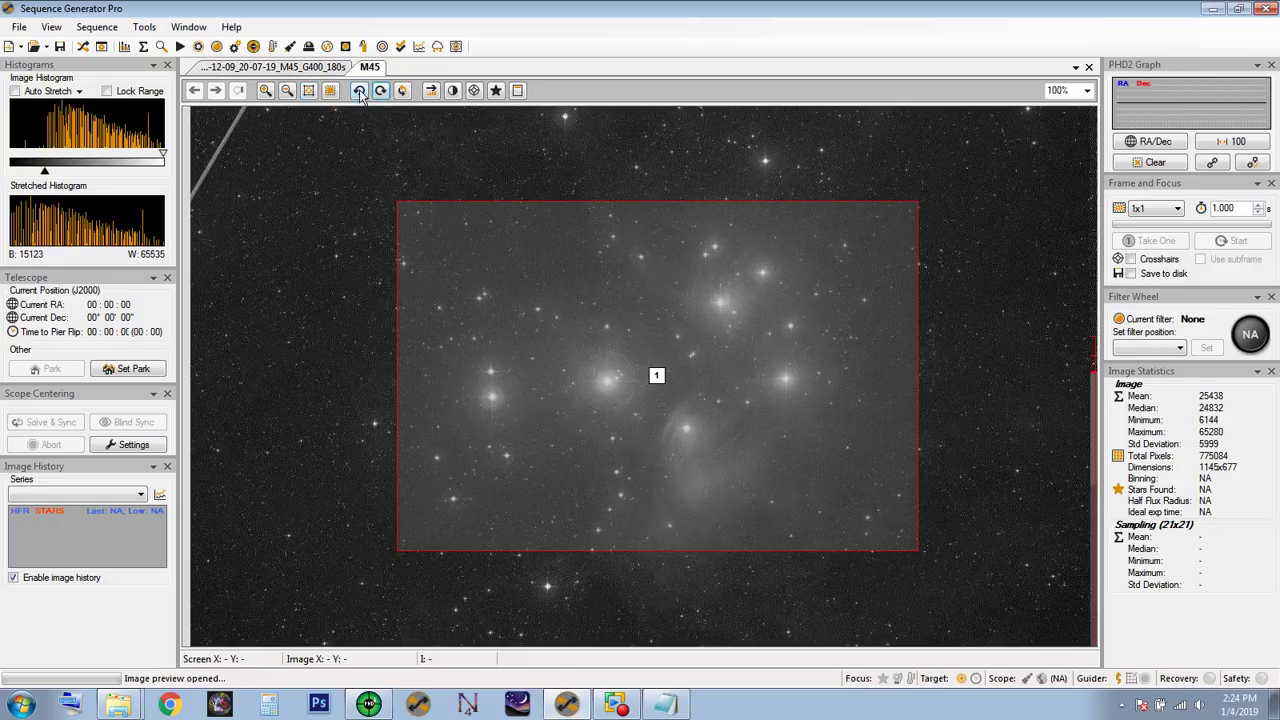
drag(1094, 262, 1094, 330)
click(313, 67)
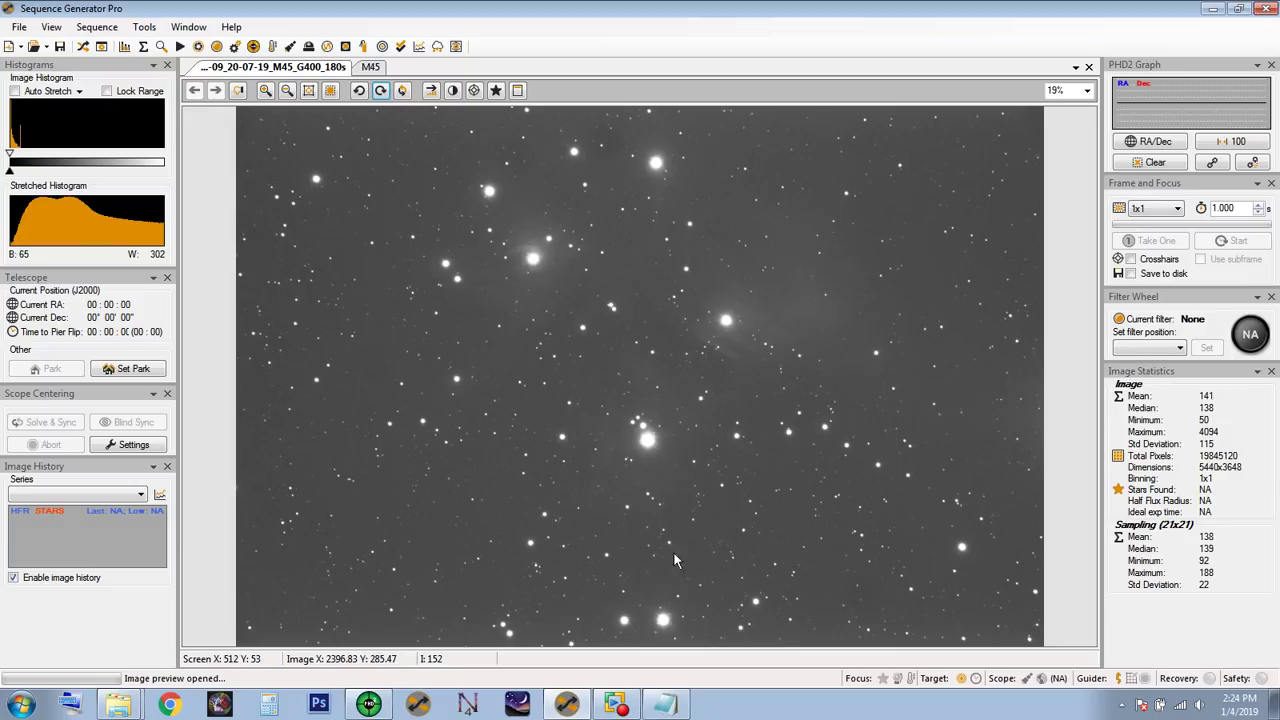
click(370, 67)
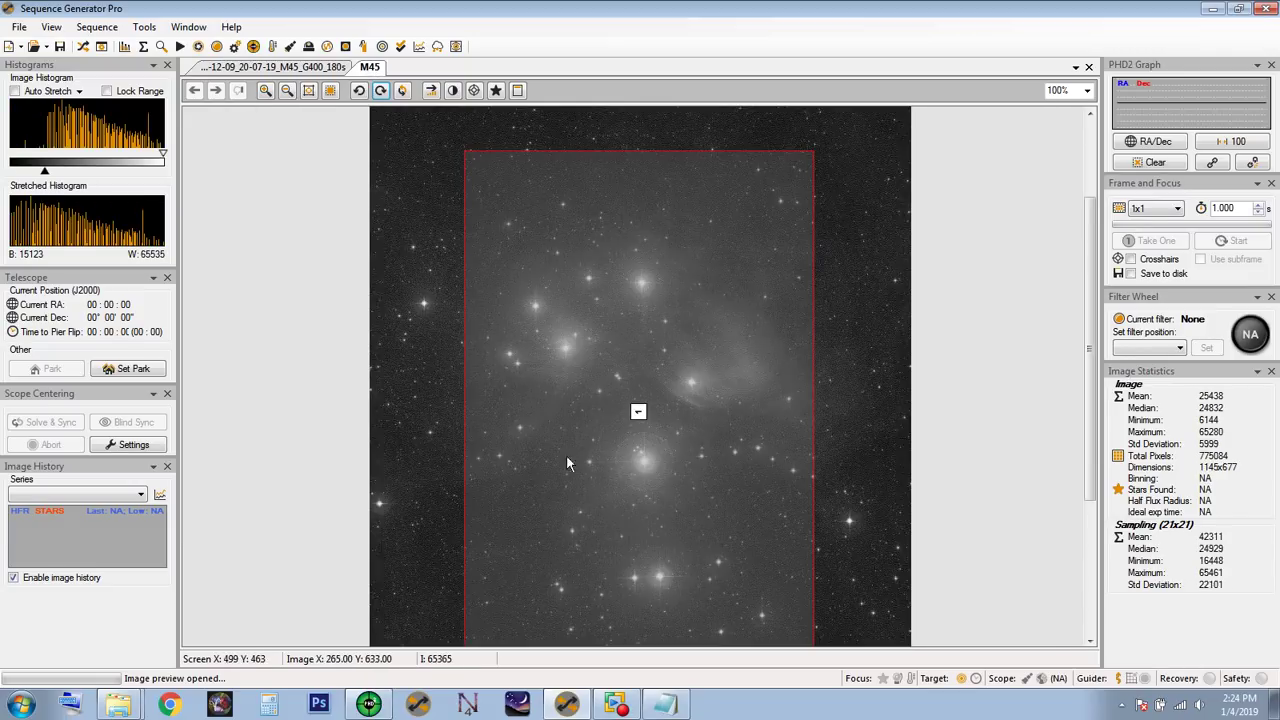
- Show crosshairs on the captured M45_G400_180s image and compare its center with that of the M45 target rectangle
click(272, 68)
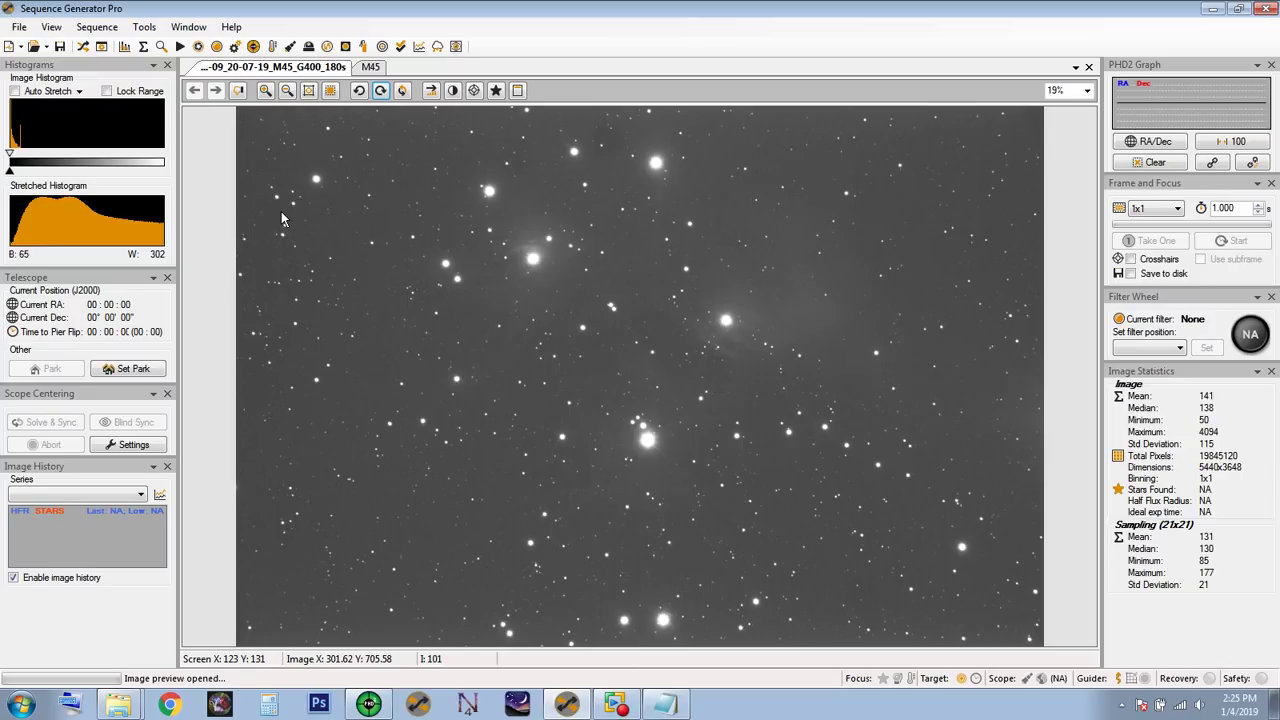
click(475, 91)
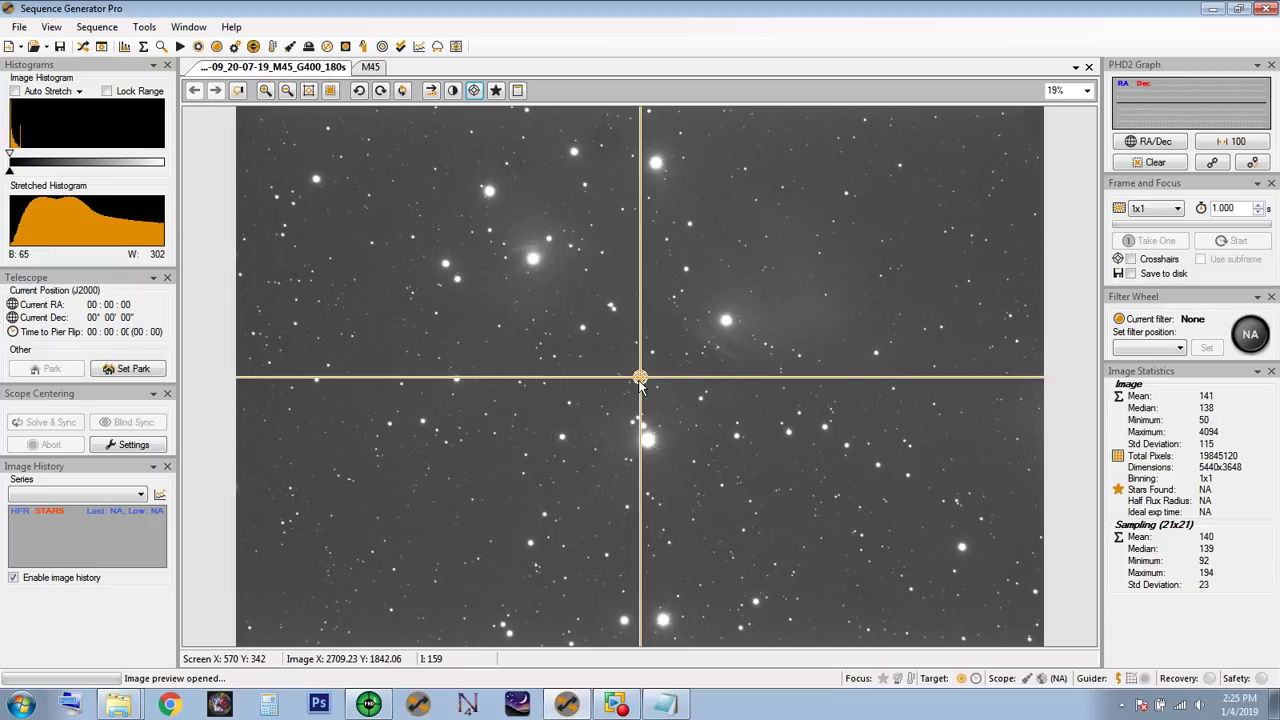
click(366, 67)
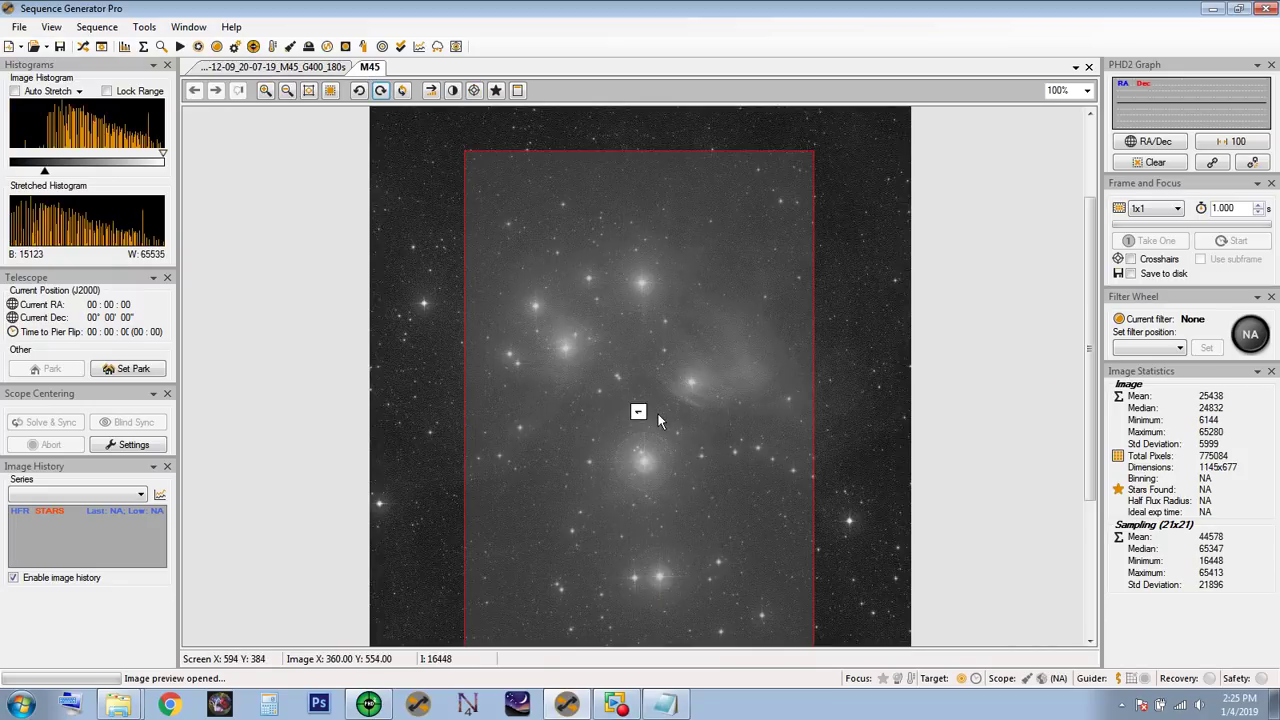
click(296, 67)
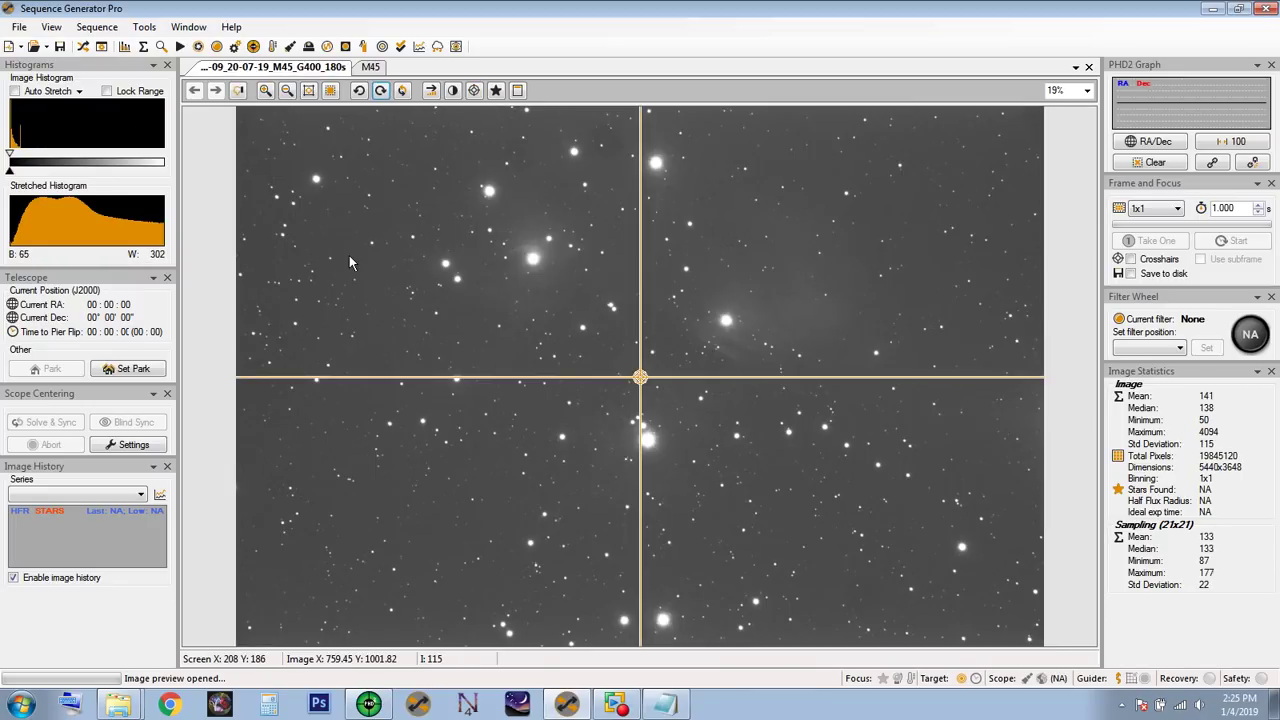